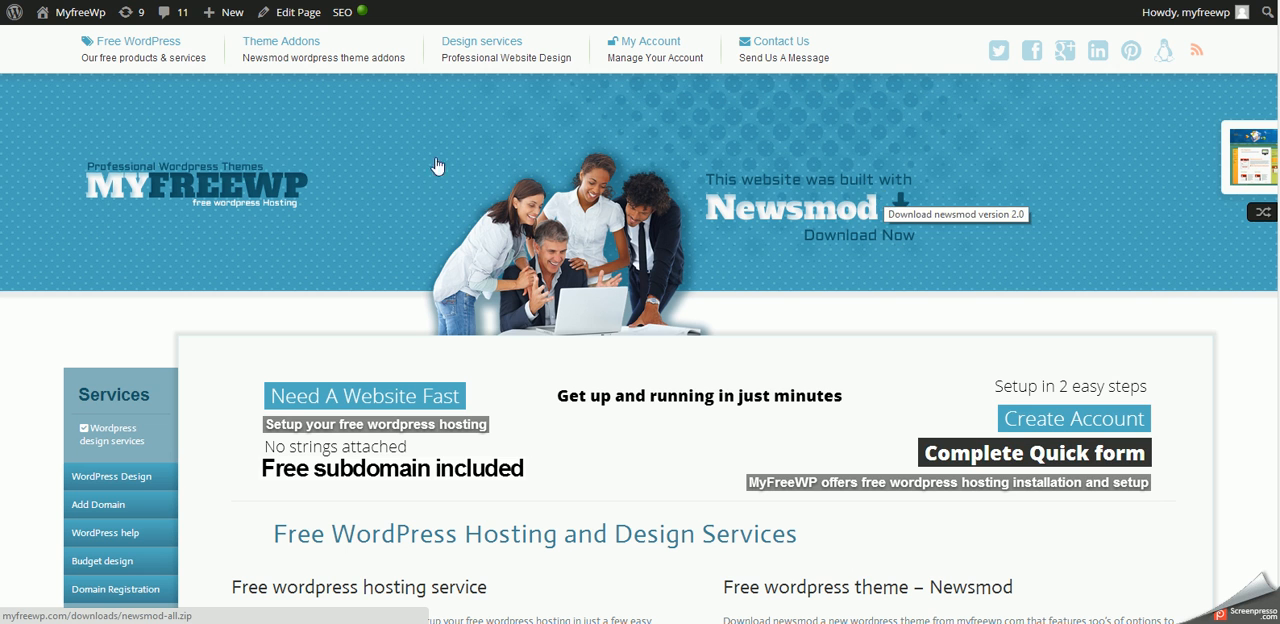
- Open the Free WordPress Setup page and look through the fields of its hosting account form
{"action": "mouse_move", "coordinate": [143, 43]}
{"action": "left_click", "coordinate": [143, 86]}
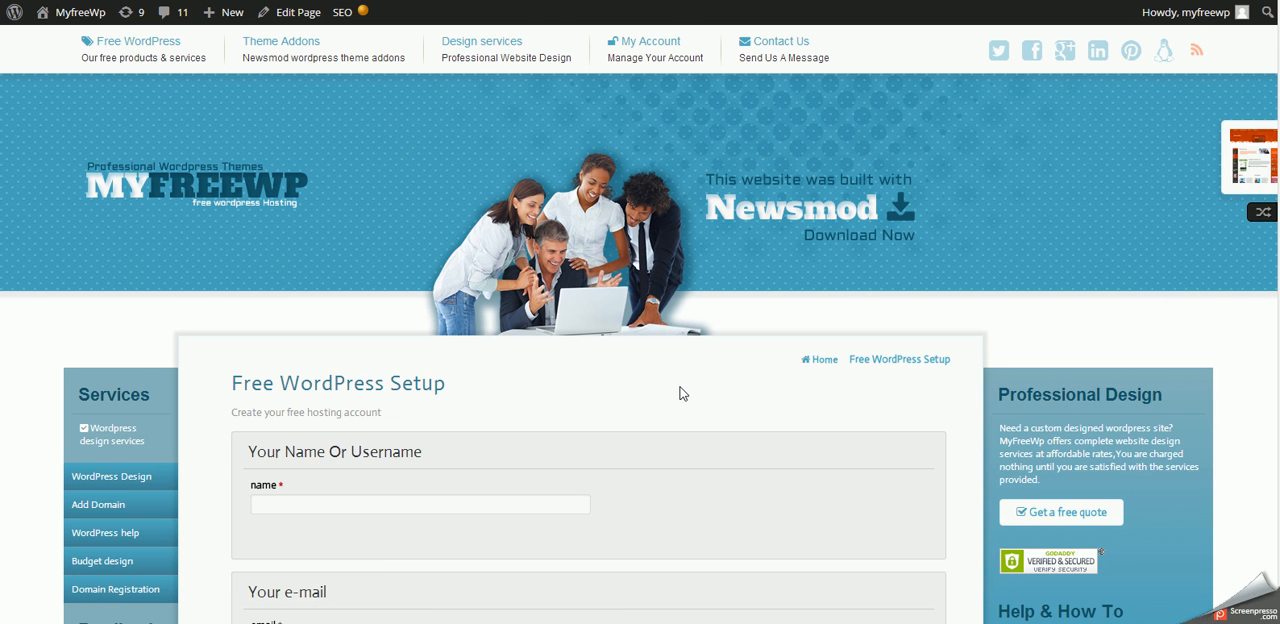
{"action": "scroll", "coordinate": [680, 393], "scroll_direction": "down", "scroll_amount": 3}
{"action": "scroll", "coordinate": [680, 393], "scroll_direction": "down", "scroll_amount": 10}
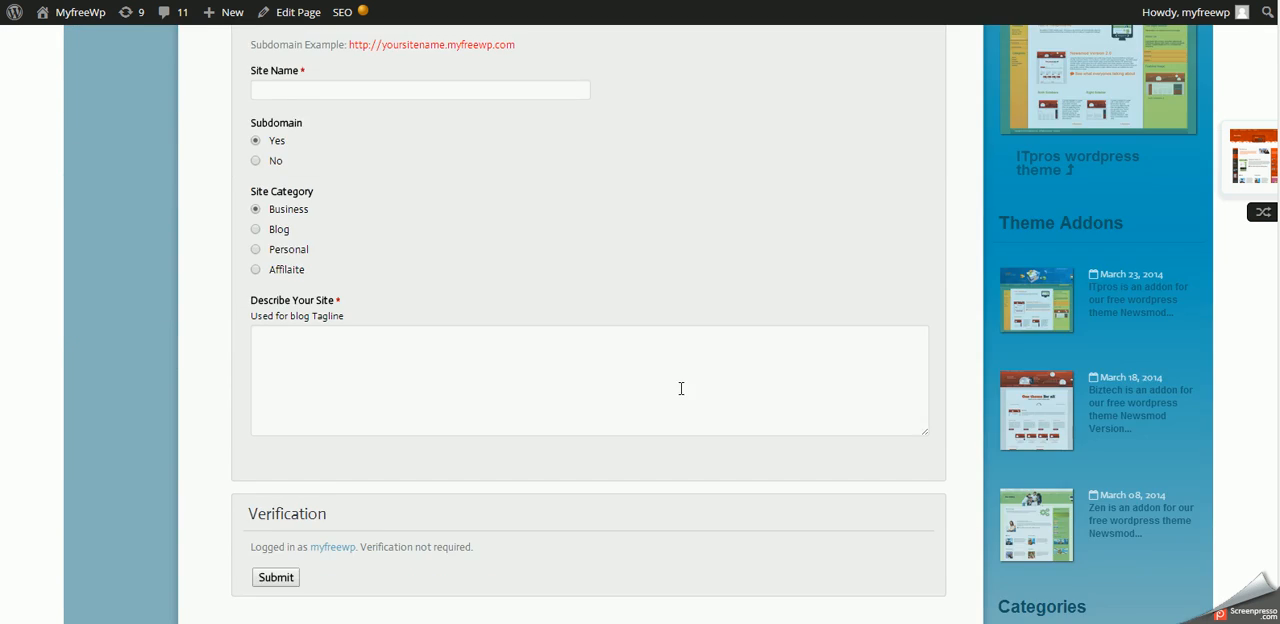
{"action": "scroll", "coordinate": [680, 394], "scroll_direction": "up", "scroll_amount": 3}
{"action": "scroll", "coordinate": [680, 394], "scroll_direction": "up", "scroll_amount": 12}
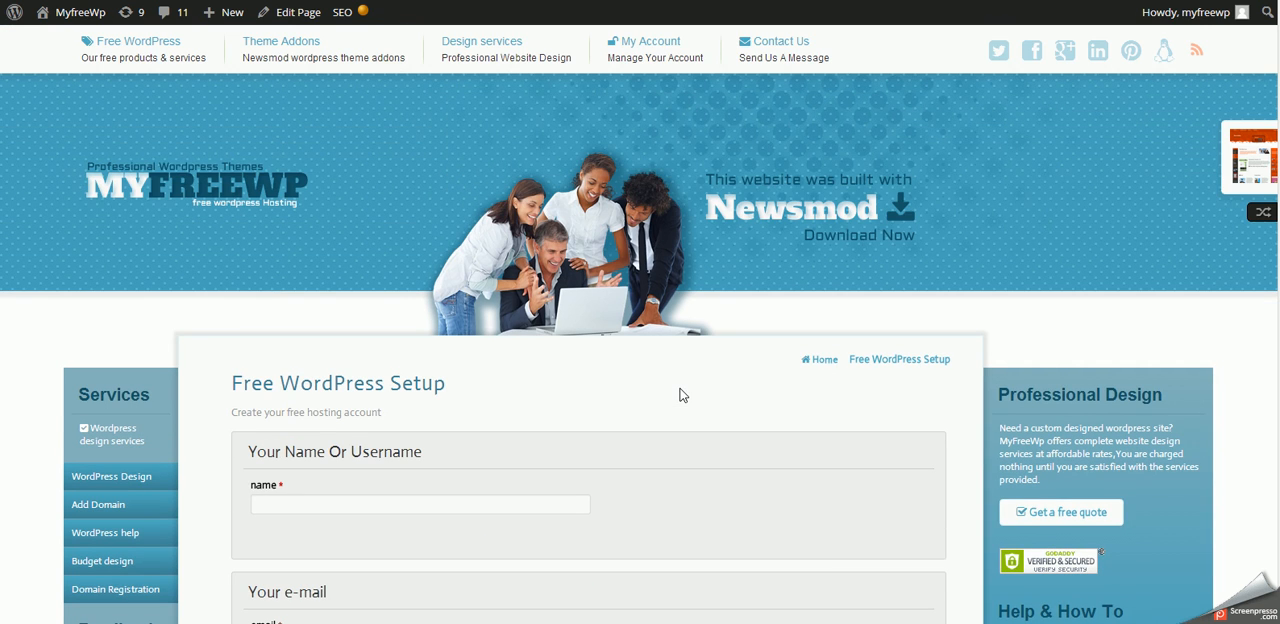
{"action": "scroll", "coordinate": [594, 479], "scroll_direction": "down", "scroll_amount": 6}
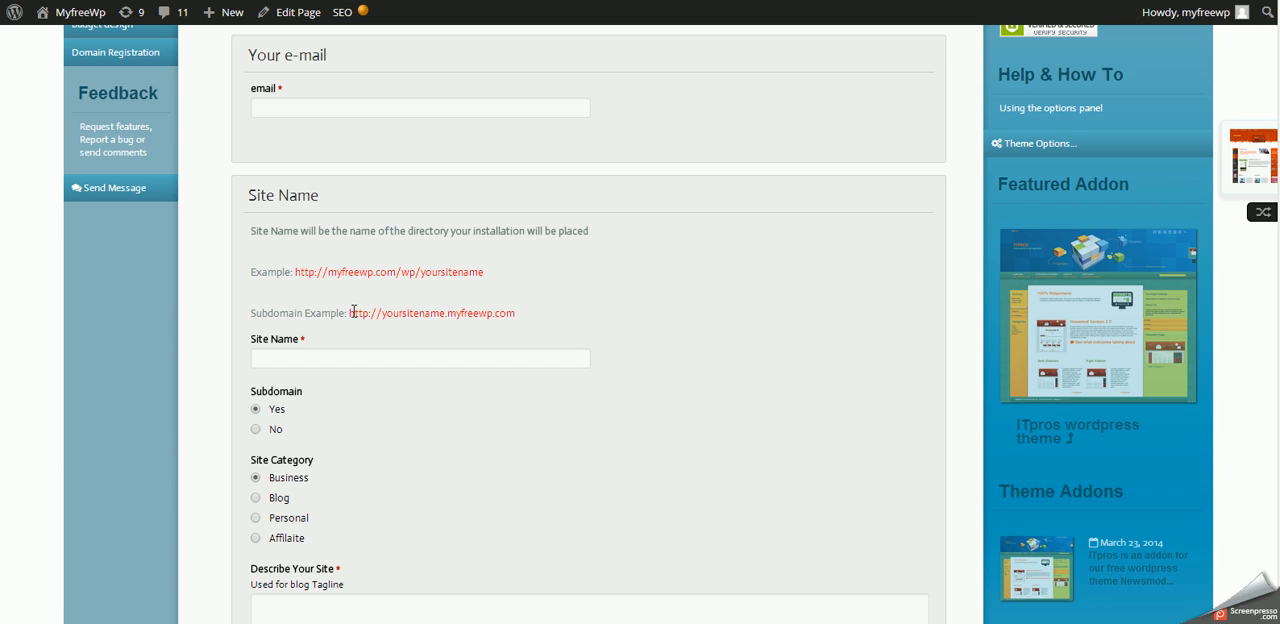
- Examine the subdomain example address and its yoursitename part in the Site Name section, and review the form's remaining fields
{"action": "left_click_drag", "start_coordinate": [350, 312], "coordinate": [535, 317]}
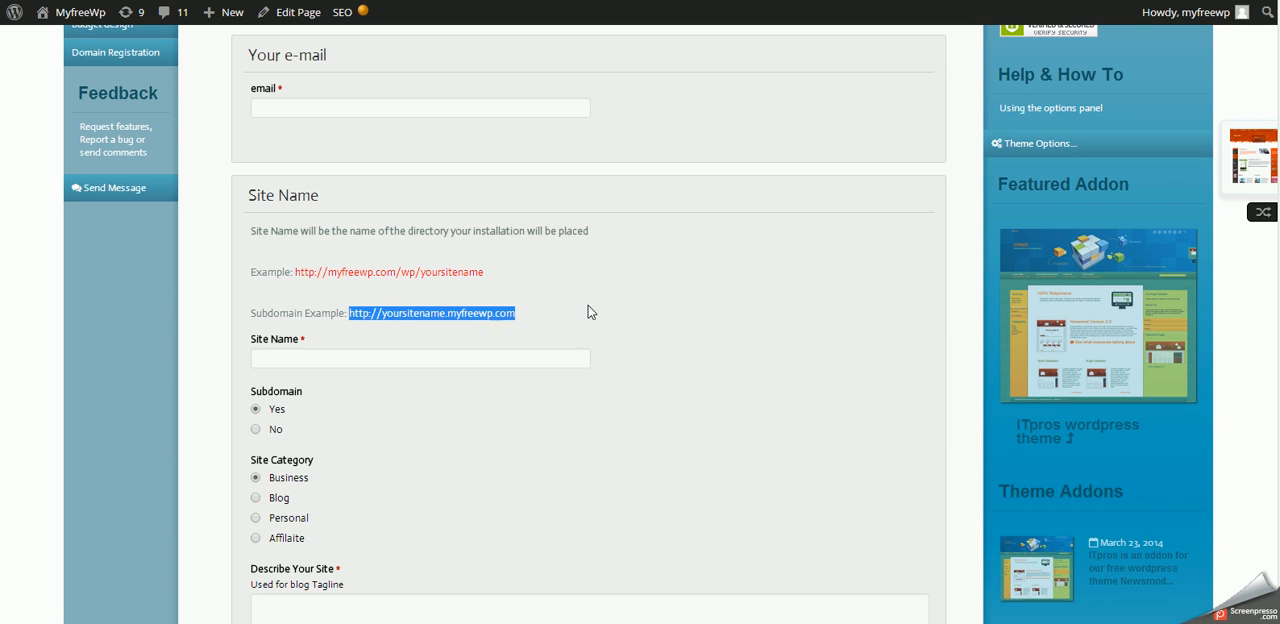
{"action": "left_click", "coordinate": [588, 312]}
{"action": "left_click_drag", "start_coordinate": [379, 314], "coordinate": [440, 316]}
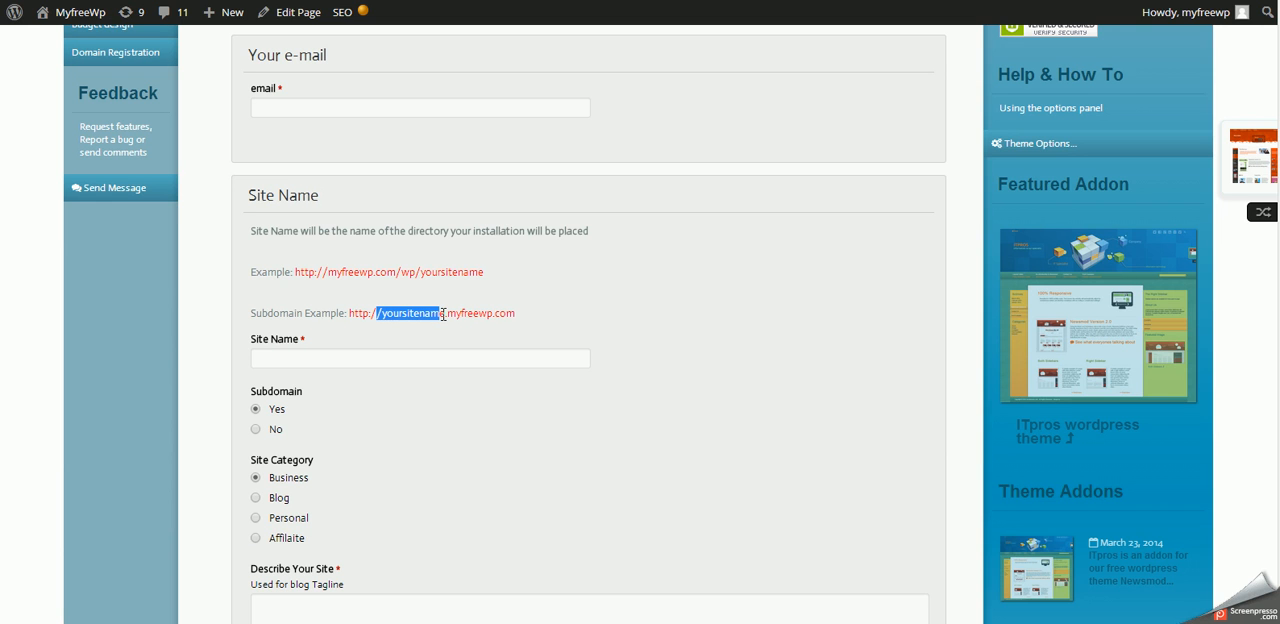
{"action": "left_click", "coordinate": [614, 323]}
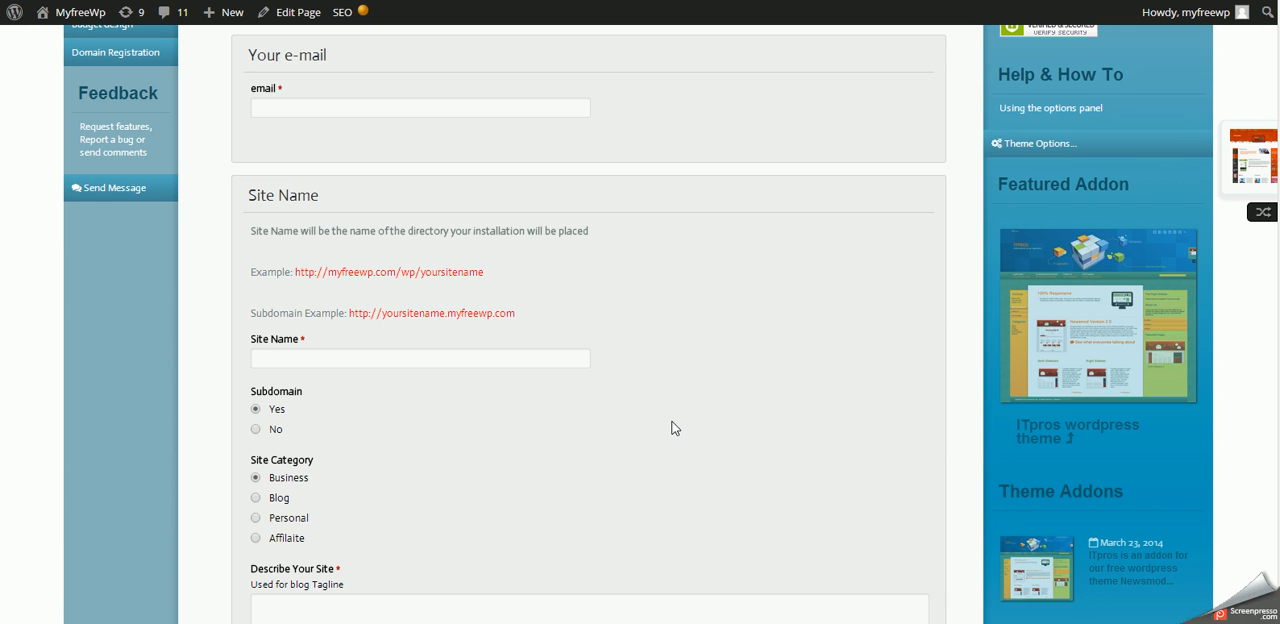
{"action": "scroll", "coordinate": [674, 429], "scroll_direction": "up", "scroll_amount": 5}
{"action": "scroll", "coordinate": [670, 435], "scroll_direction": "down", "scroll_amount": 3}
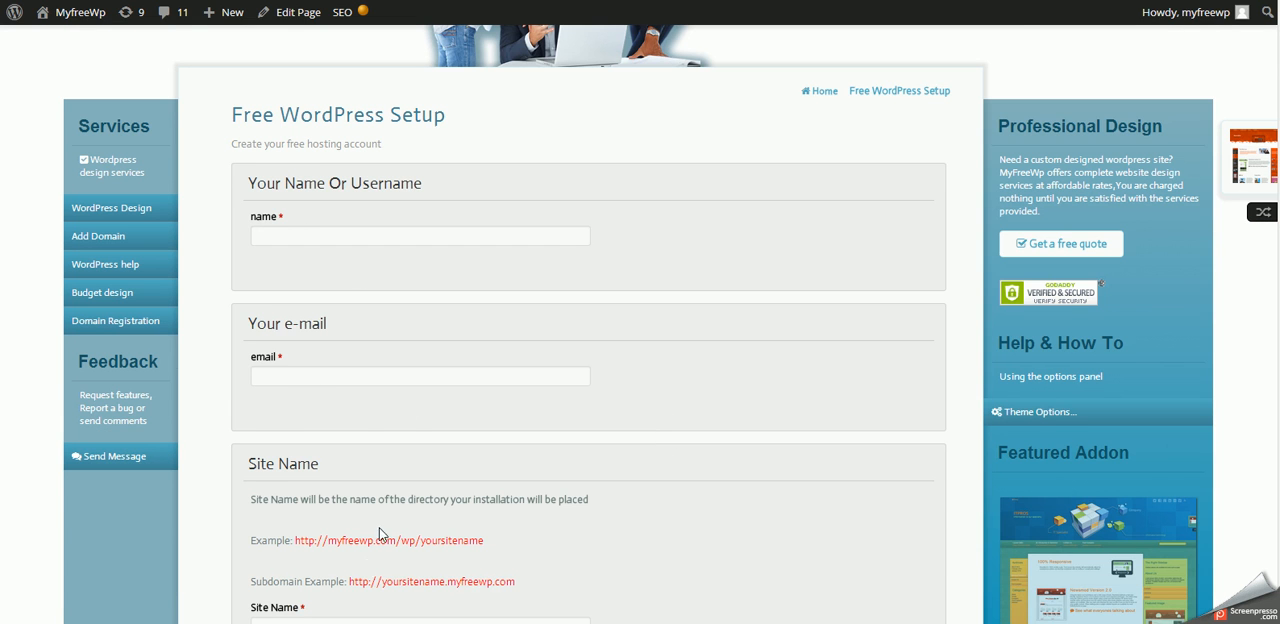
{"action": "scroll", "coordinate": [384, 535], "scroll_direction": "down", "scroll_amount": 3}
{"action": "scroll", "coordinate": [694, 371], "scroll_direction": "up", "scroll_amount": 6}
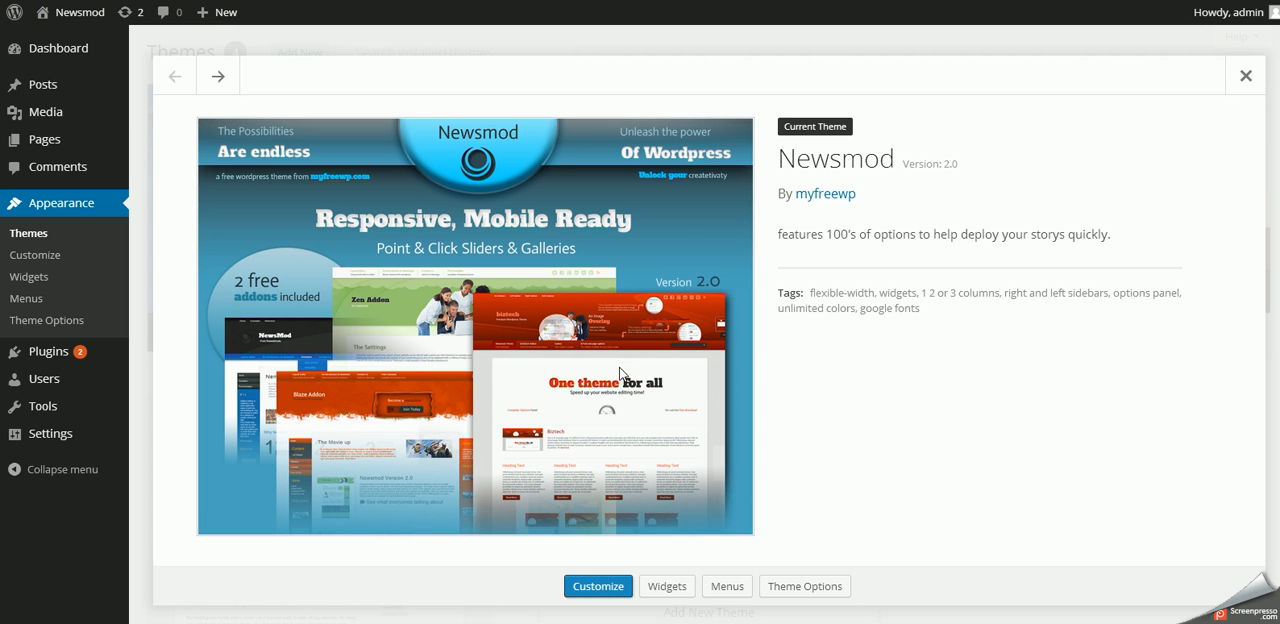
- Close the Newsmod theme details and review the blog posts on the site's home page
{"action": "left_click", "coordinate": [1246, 76]}
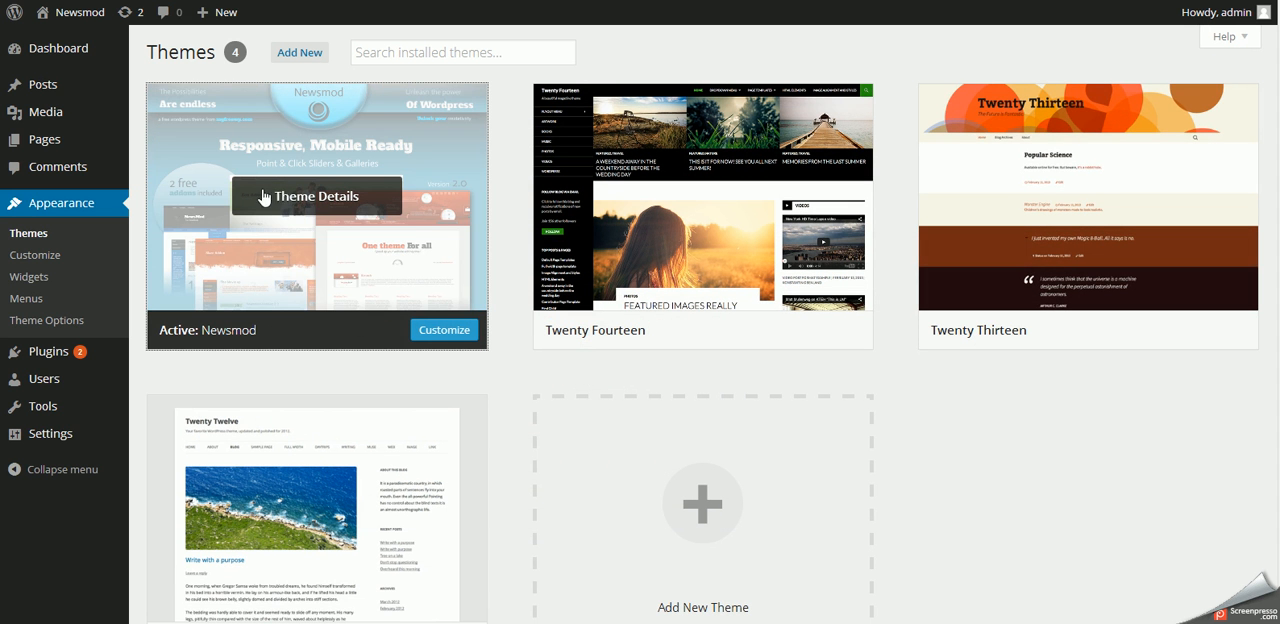
{"action": "left_click", "coordinate": [33, 321]}
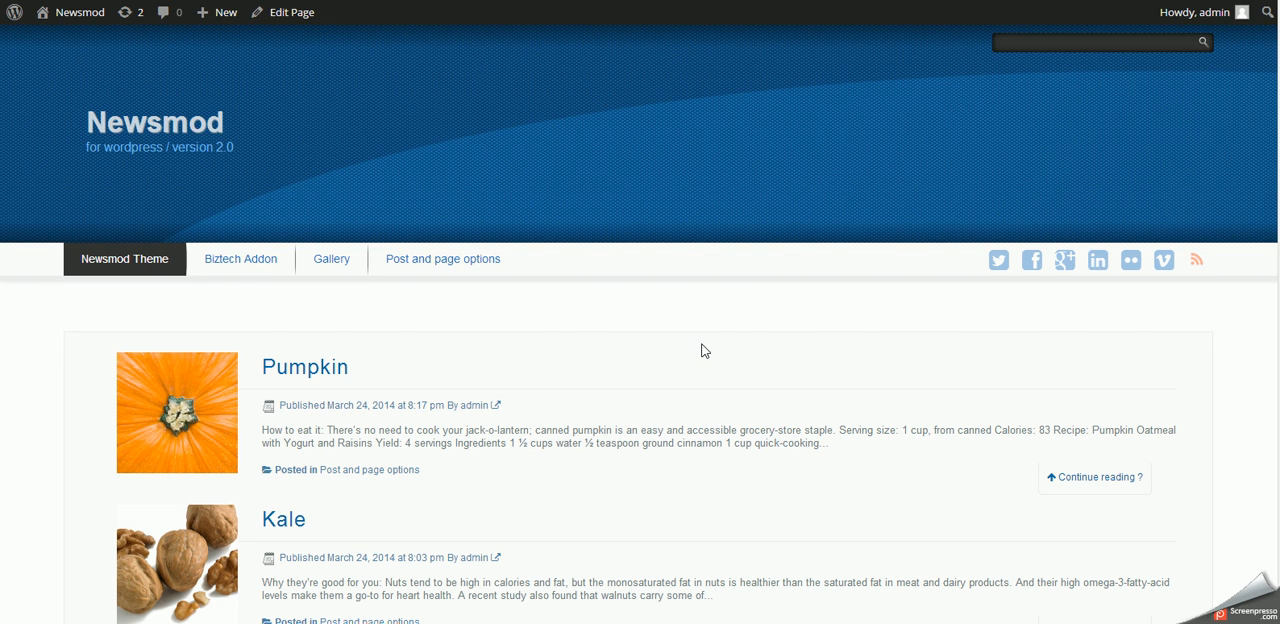
{"action": "scroll", "coordinate": [705, 350], "scroll_direction": "down", "scroll_amount": 3}
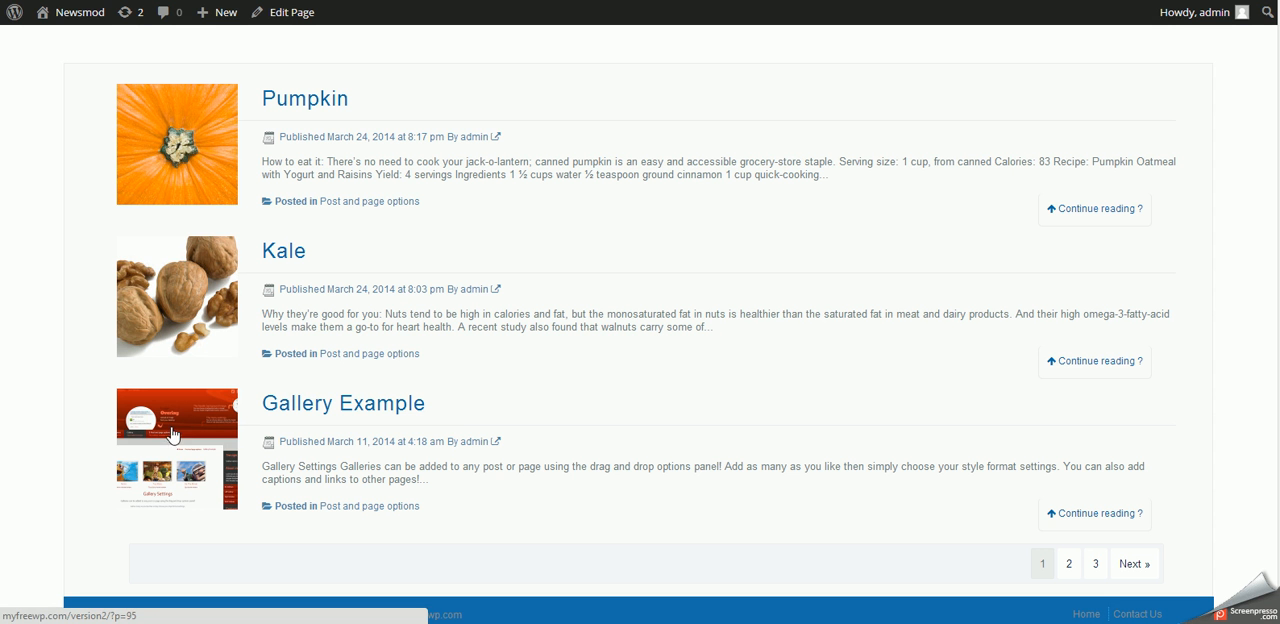
{"action": "scroll", "coordinate": [608, 398], "scroll_direction": "up", "scroll_amount": 3}
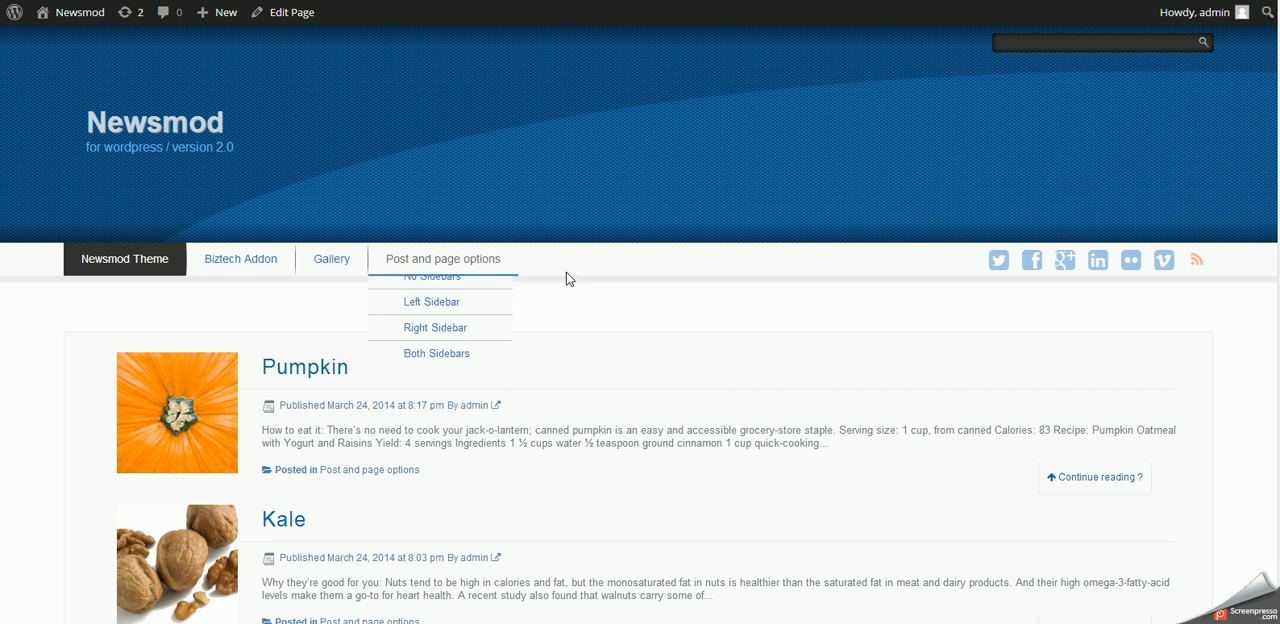
{"action": "scroll", "coordinate": [695, 416], "scroll_direction": "down", "scroll_amount": 3}
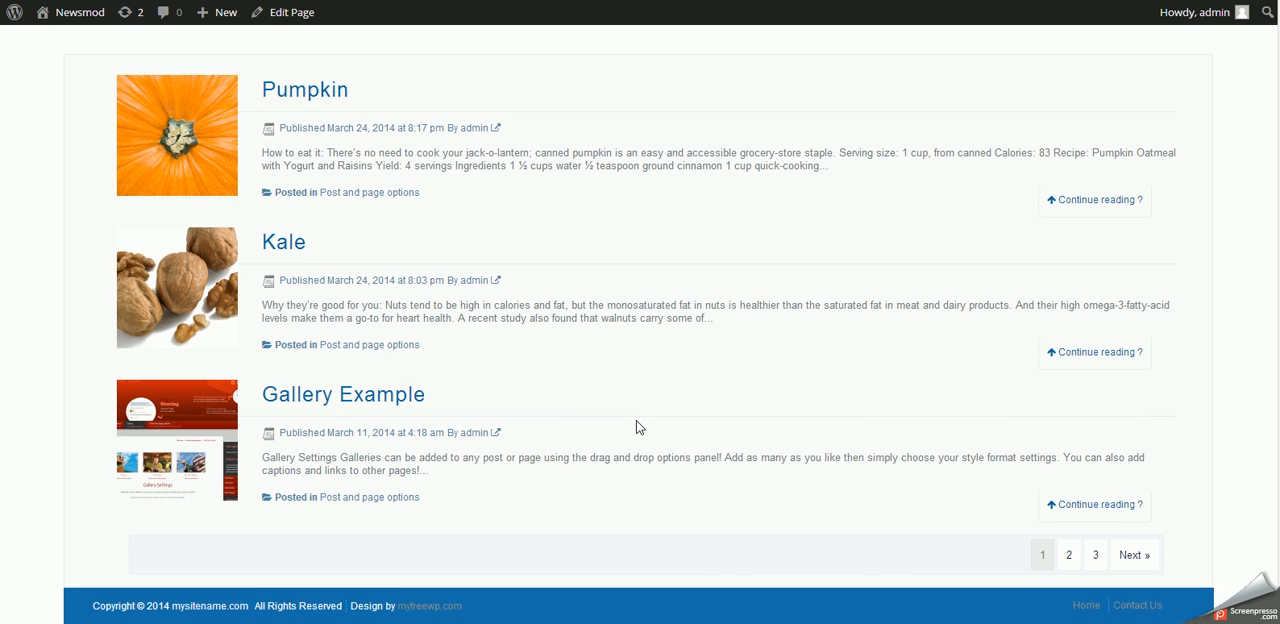
{"action": "scroll", "coordinate": [636, 420], "scroll_direction": "up", "scroll_amount": 3}
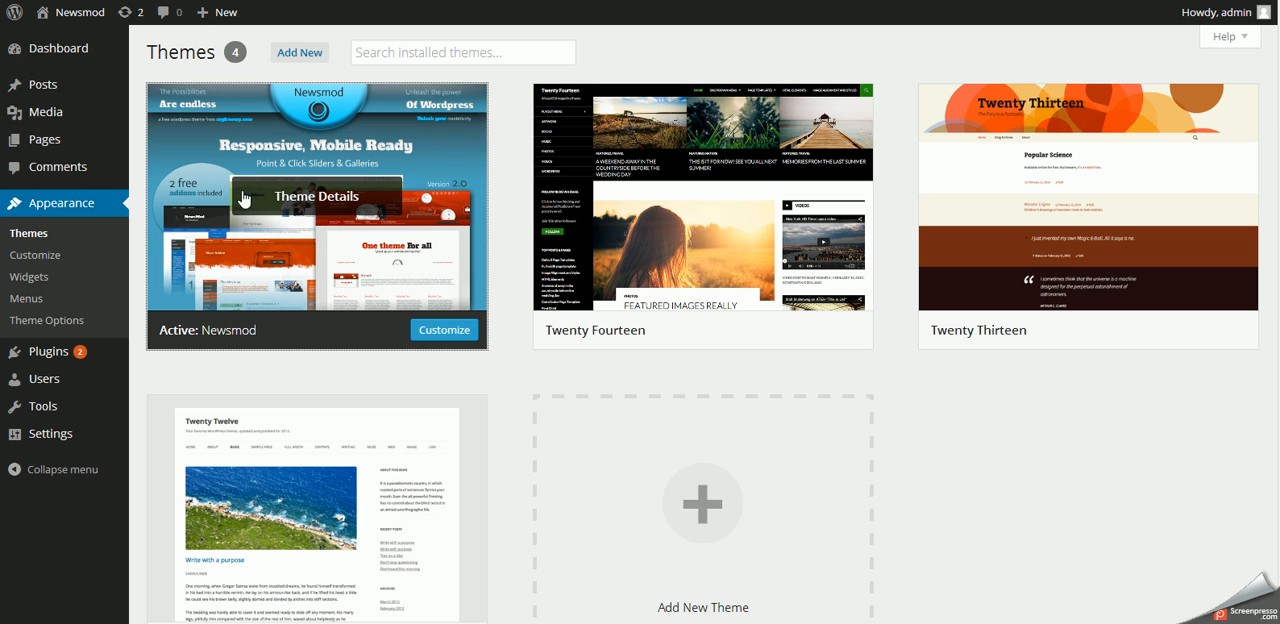
- Open the Reading settings and save them with the static page "Newsmod the all in 1 theme" as the front page
{"action": "mouse_move", "coordinate": [50, 28]}
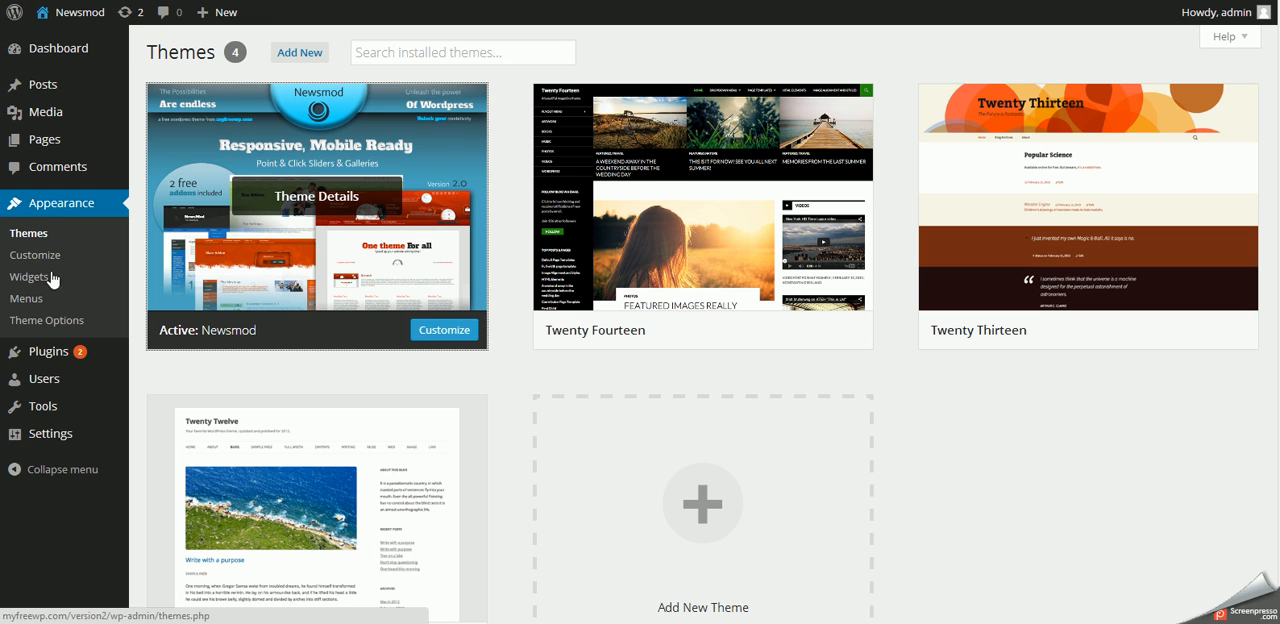
{"action": "mouse_move", "coordinate": [46, 441]}
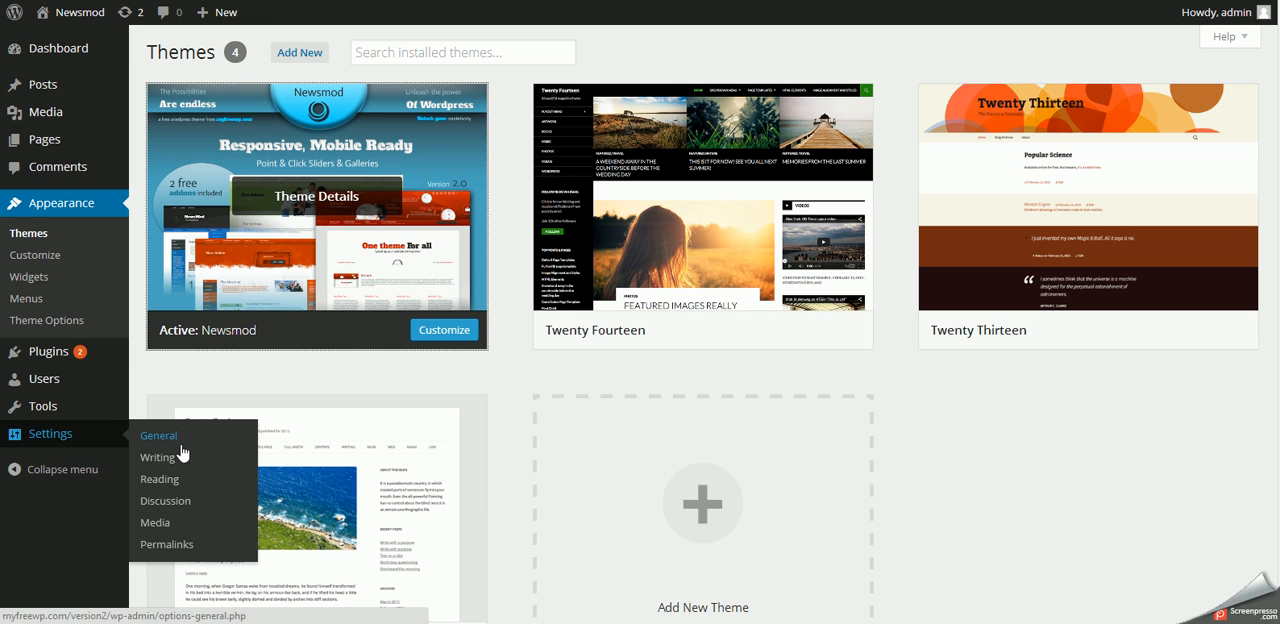
{"action": "left_click", "coordinate": [160, 481]}
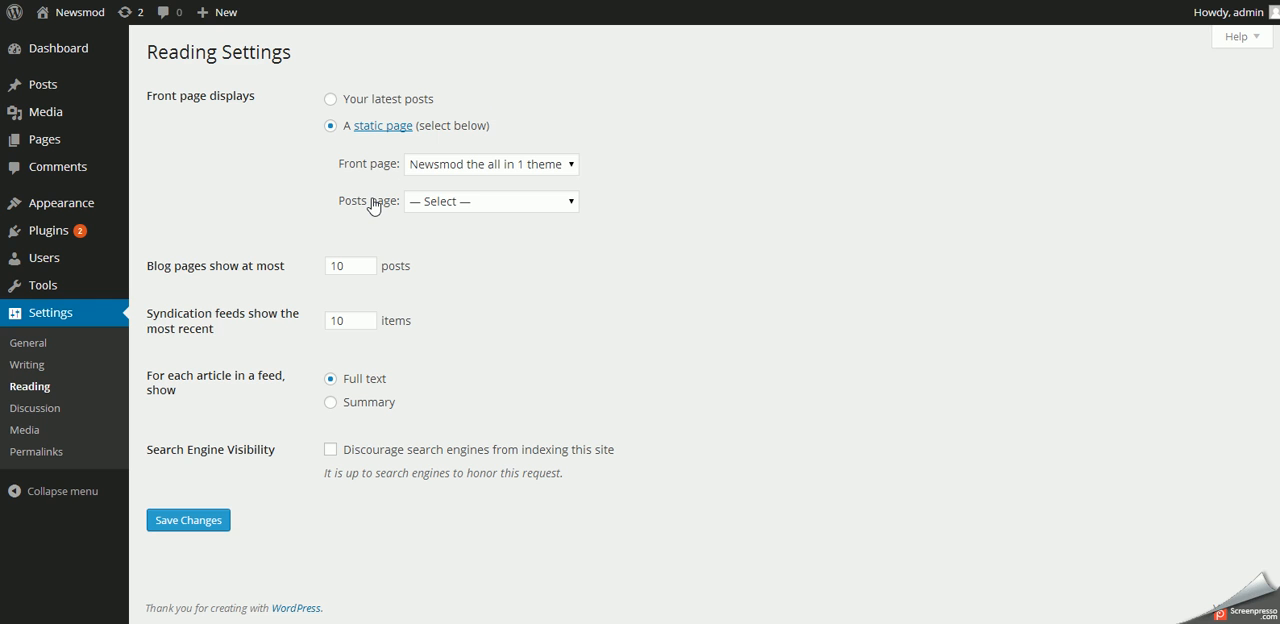
{"action": "left_click", "coordinate": [180, 521]}
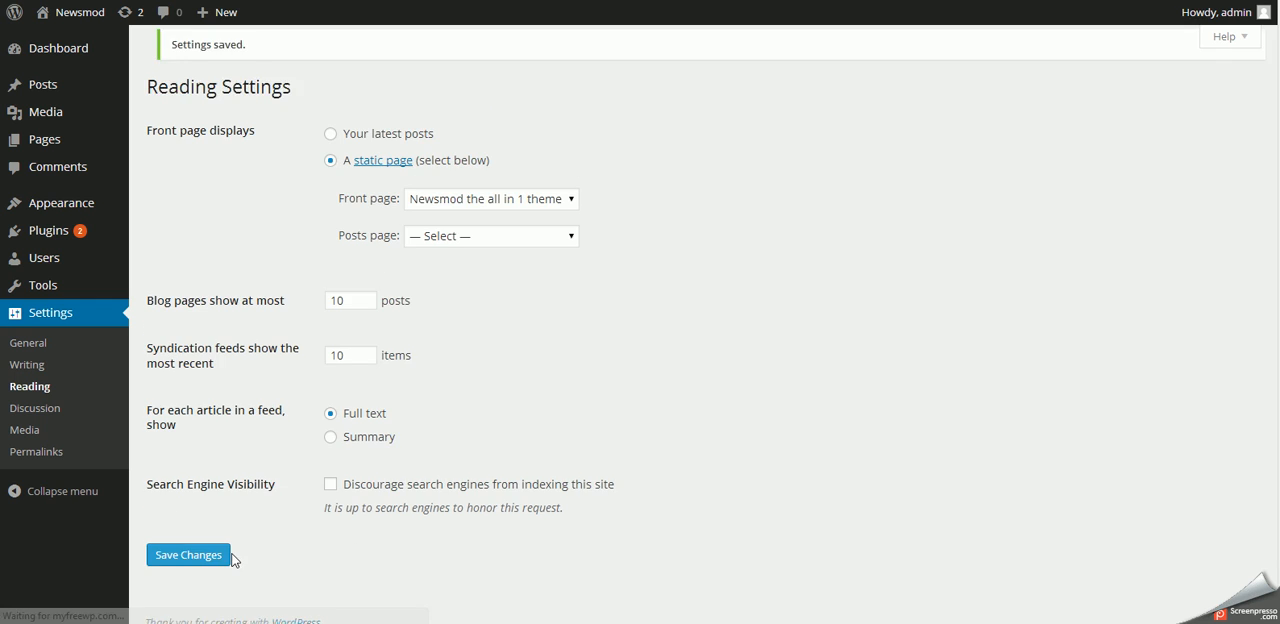
- Open the General Settings of the Newsmod theme options and turn on Include page content for the home page
{"action": "mouse_move", "coordinate": [45, 208]}
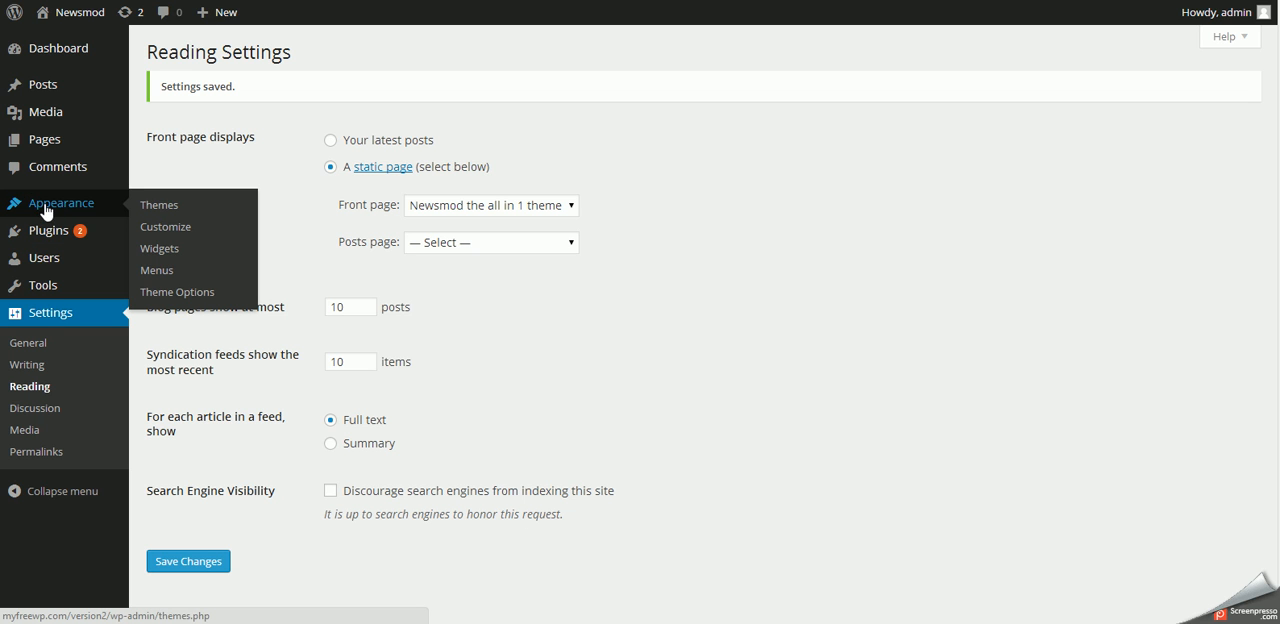
{"action": "left_click", "coordinate": [173, 298]}
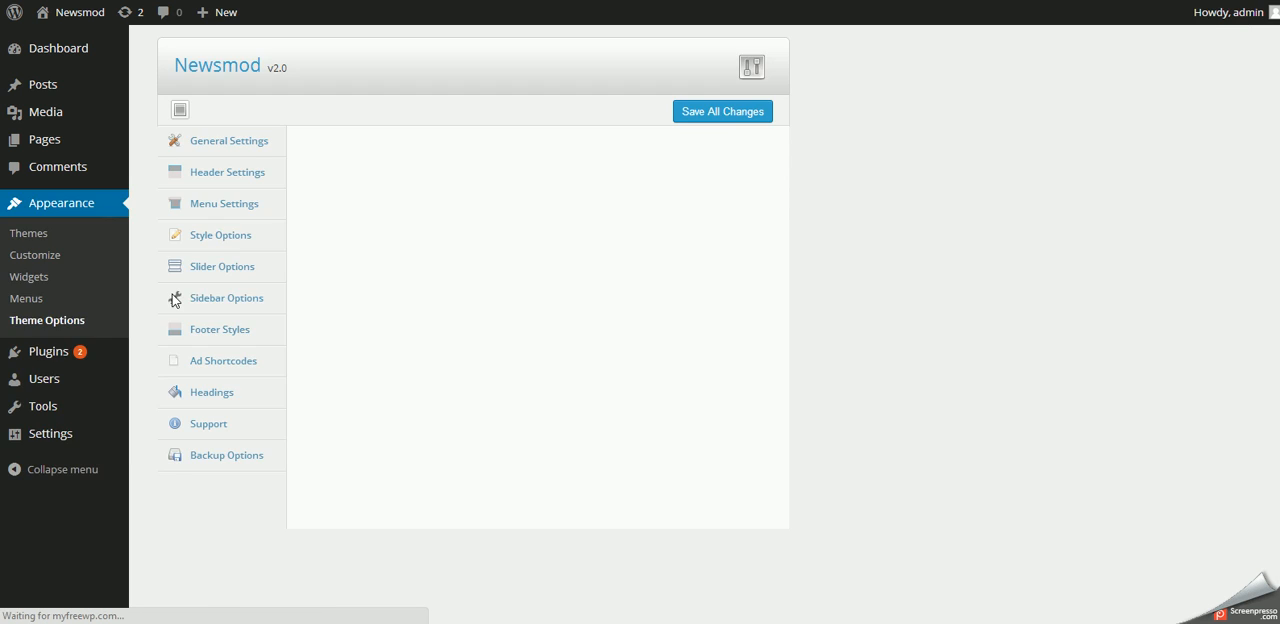
{"action": "left_click", "coordinate": [238, 142]}
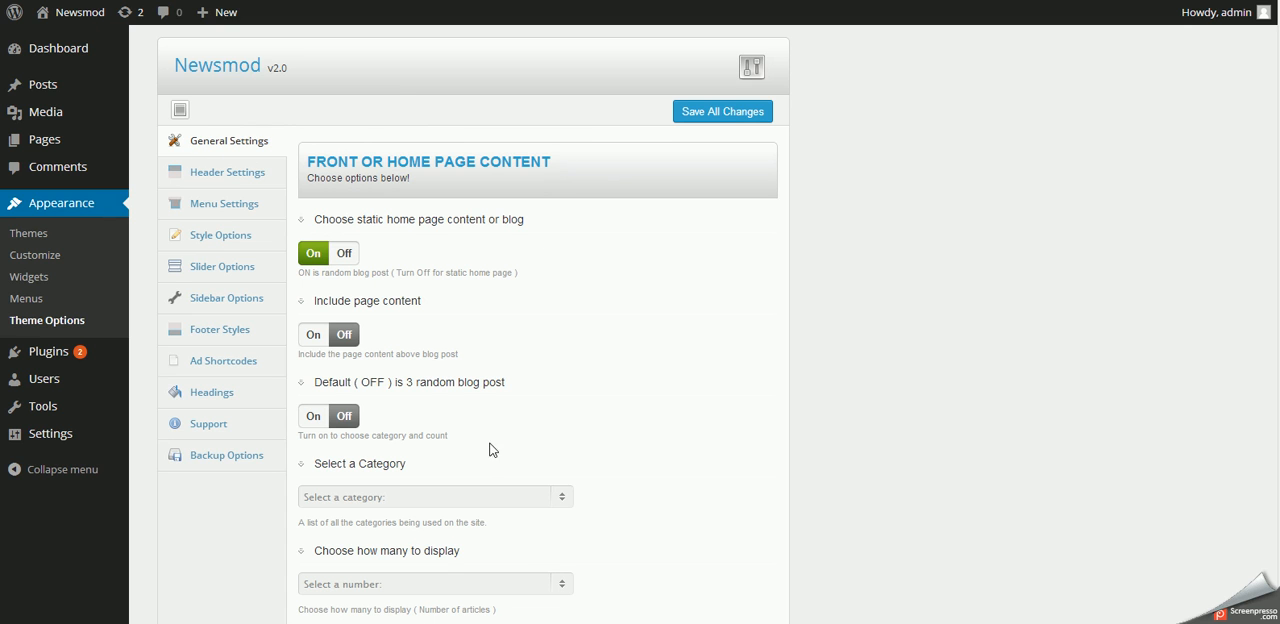
{"action": "left_click", "coordinate": [310, 338]}
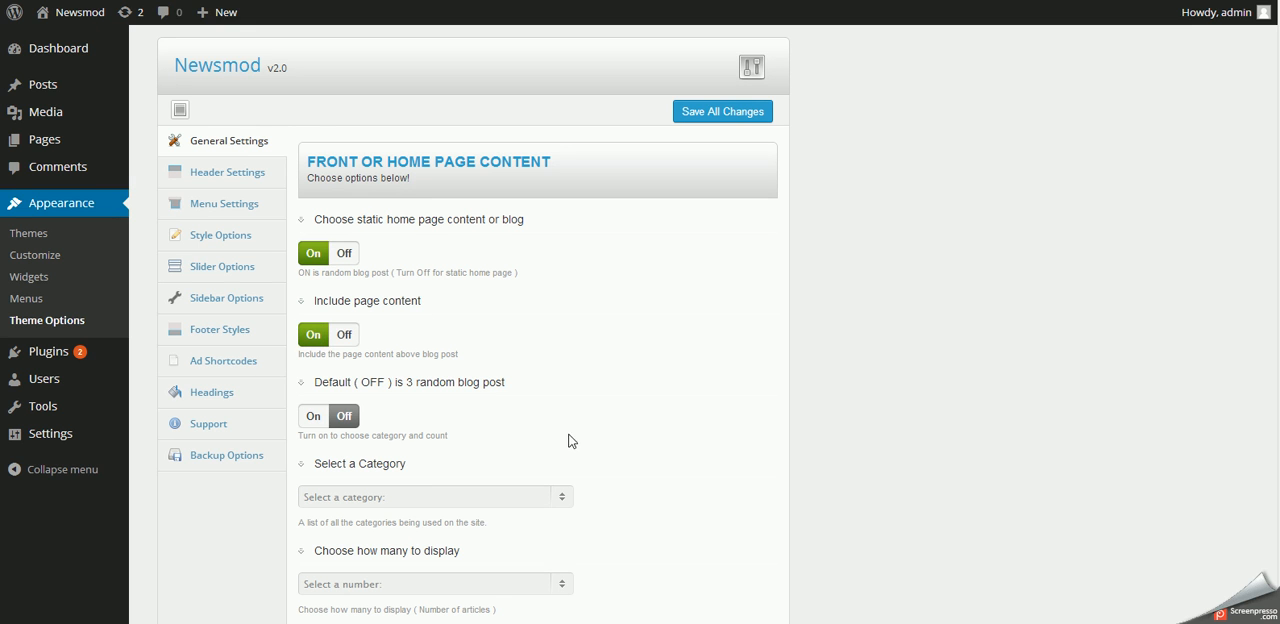
- Enable choosing the home page posts' category and count, select Post and page options and 4 articles, and save the theme options
{"action": "left_click", "coordinate": [315, 418]}
{"action": "left_click", "coordinate": [410, 497]}
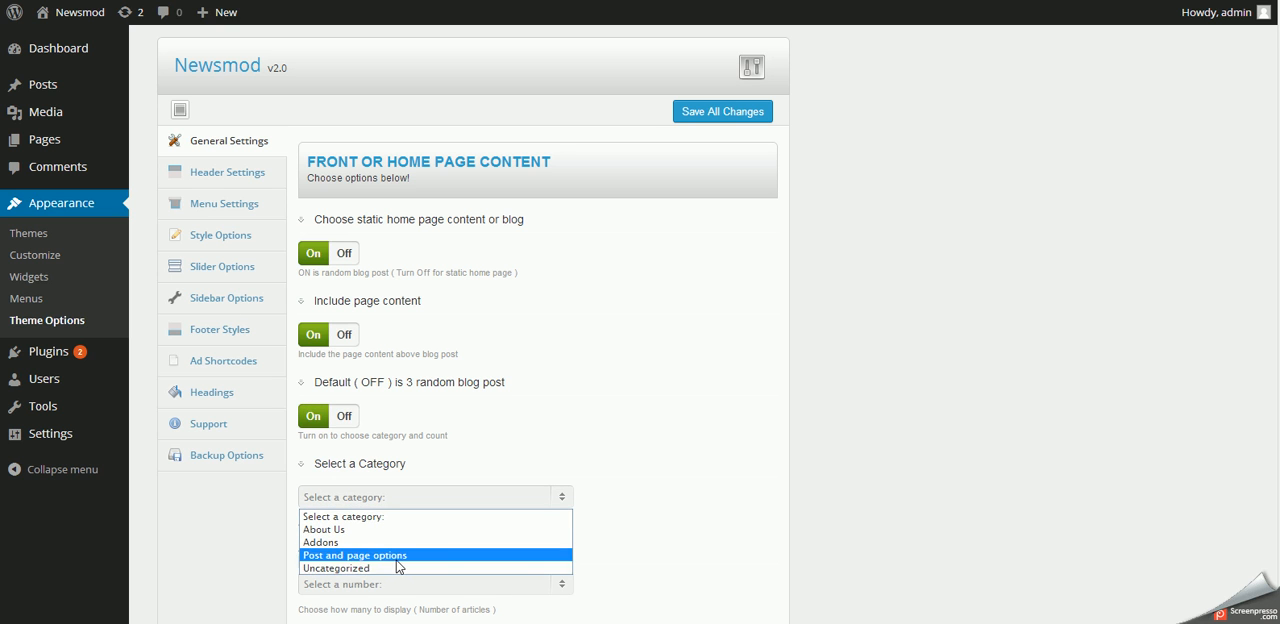
{"action": "left_click", "coordinate": [397, 556]}
{"action": "scroll", "coordinate": [637, 412], "scroll_direction": "down", "scroll_amount": 3}
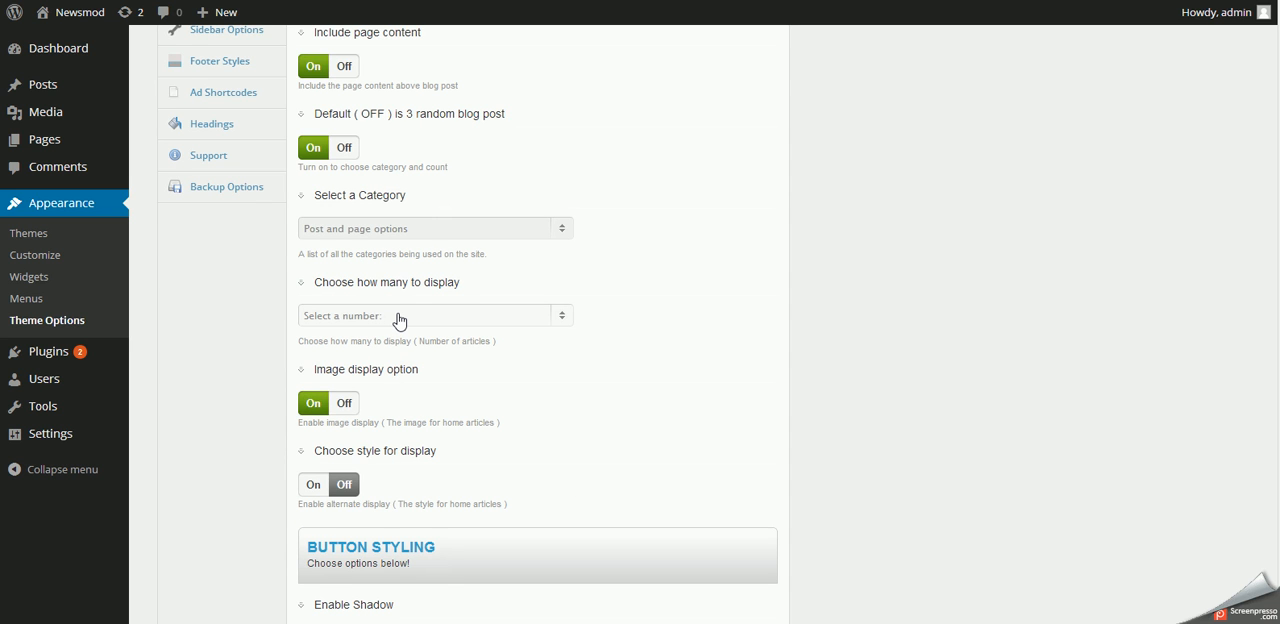
{"action": "left_click", "coordinate": [437, 316]}
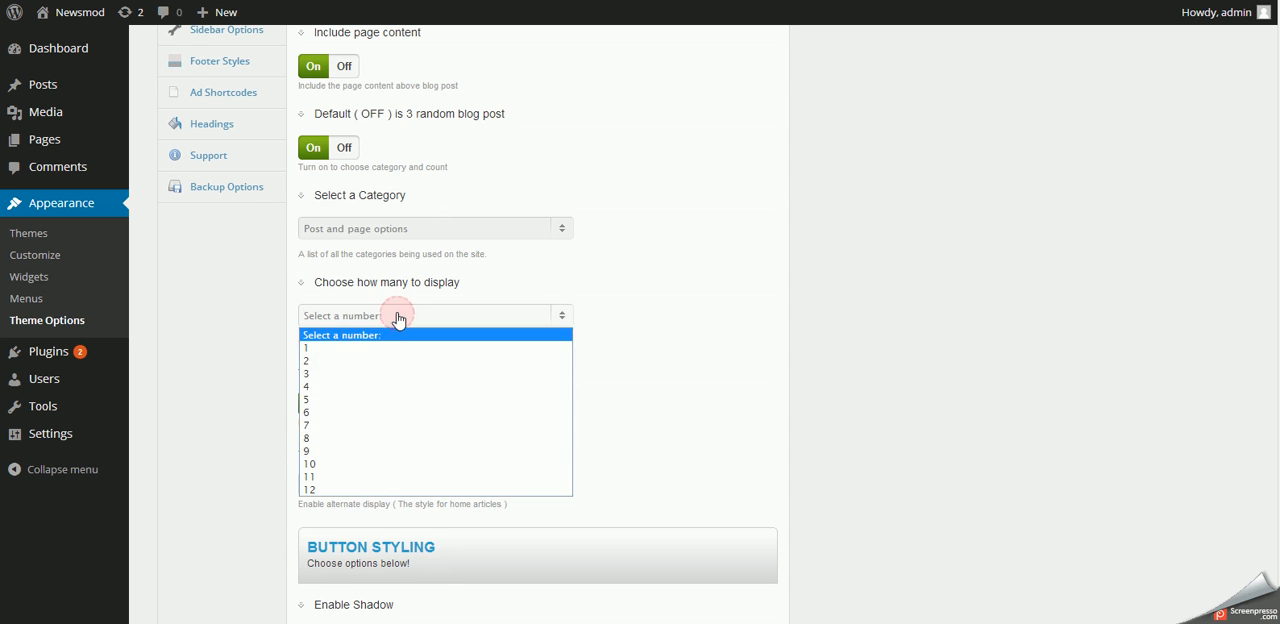
{"action": "left_click", "coordinate": [376, 384]}
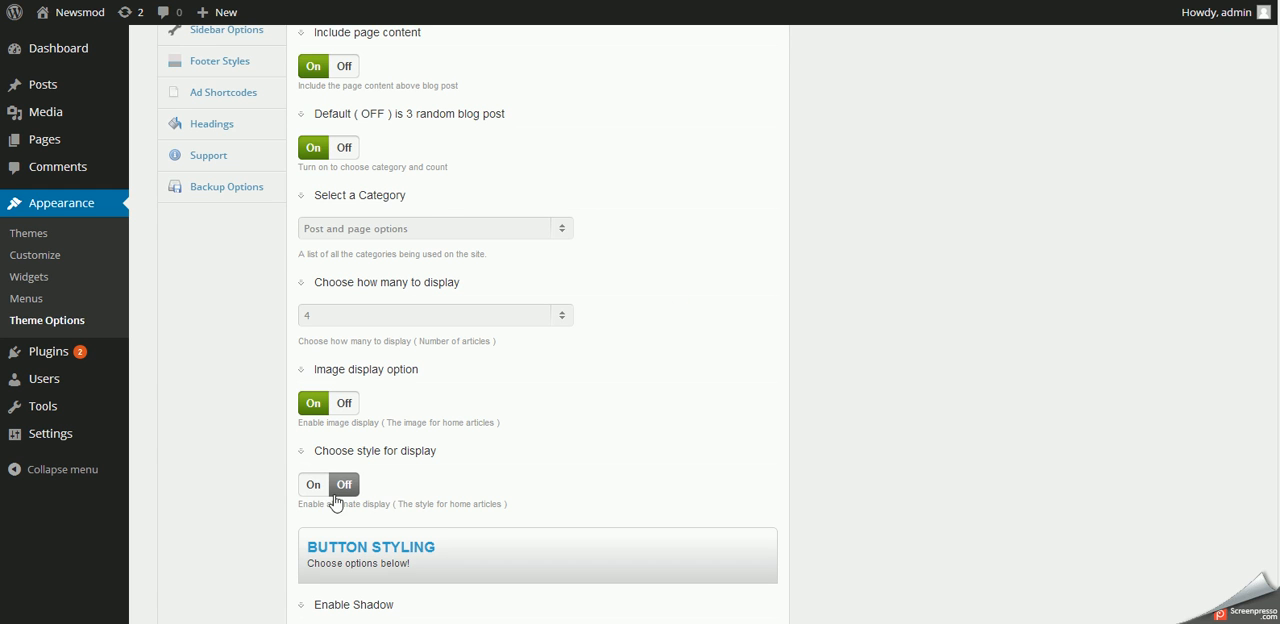
{"action": "scroll", "coordinate": [591, 410], "scroll_direction": "up", "scroll_amount": 3}
{"action": "scroll", "coordinate": [591, 405], "scroll_direction": "down", "scroll_amount": 6}
{"action": "scroll", "coordinate": [591, 405], "scroll_direction": "up", "scroll_amount": 6}
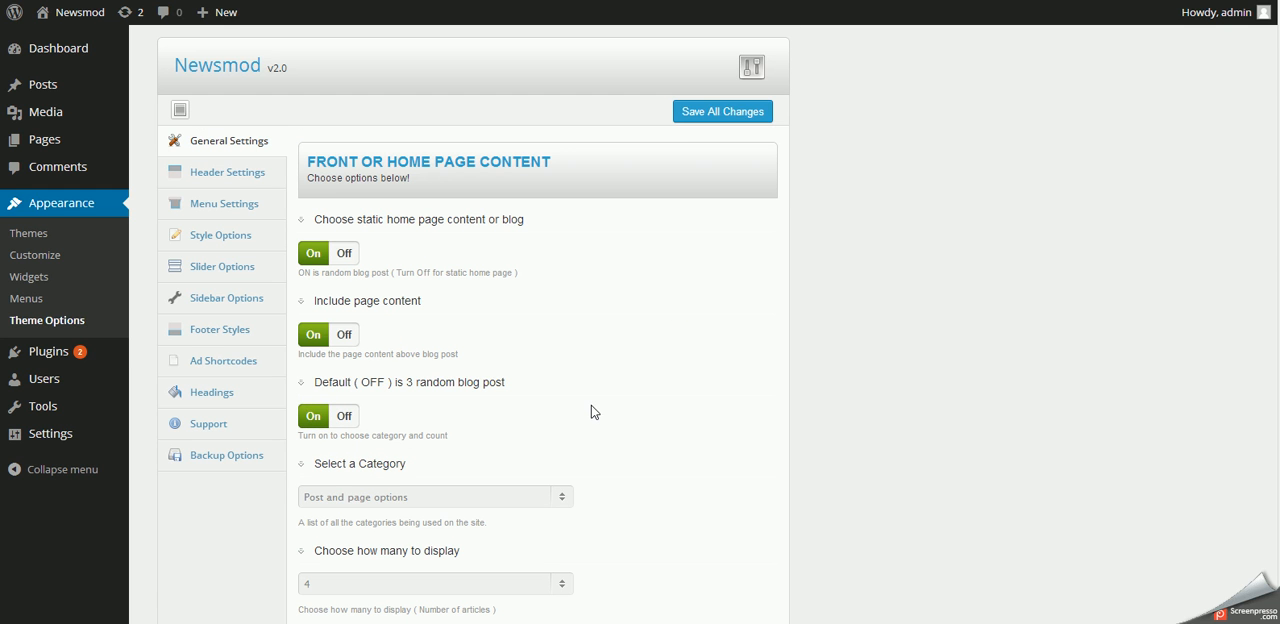
{"action": "left_click", "coordinate": [706, 123]}
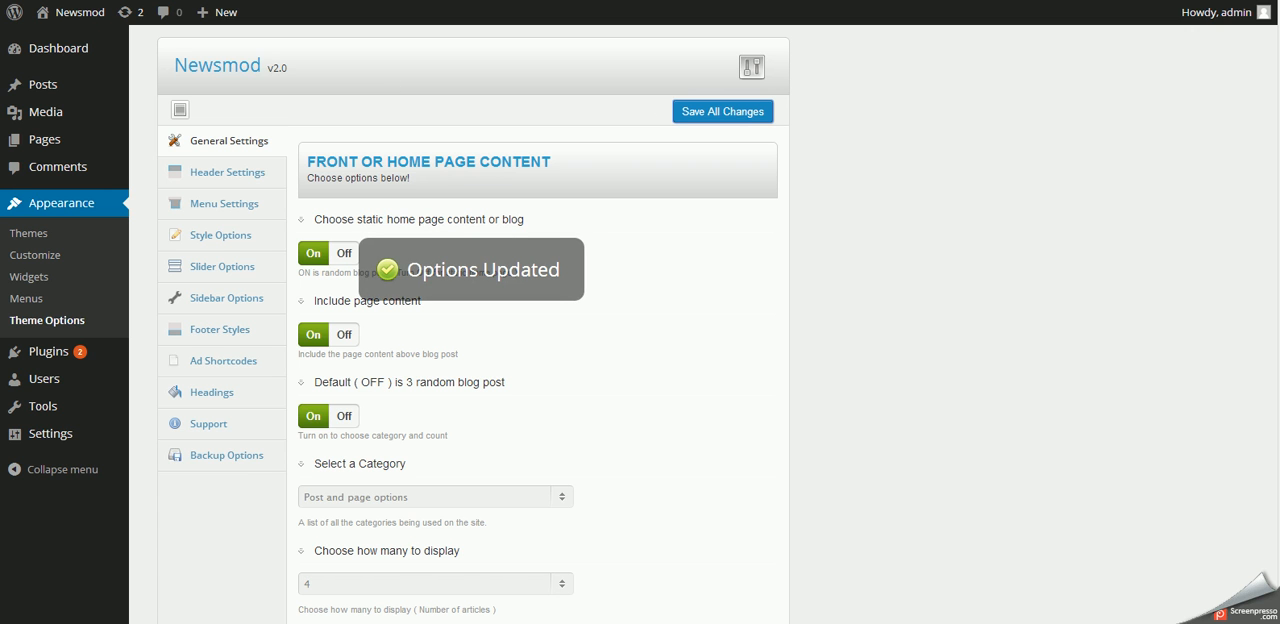
- Switch to the site's home page, reload it and check the content above the blog posts
{"action": "key", "text": "ctrl+Tab"}
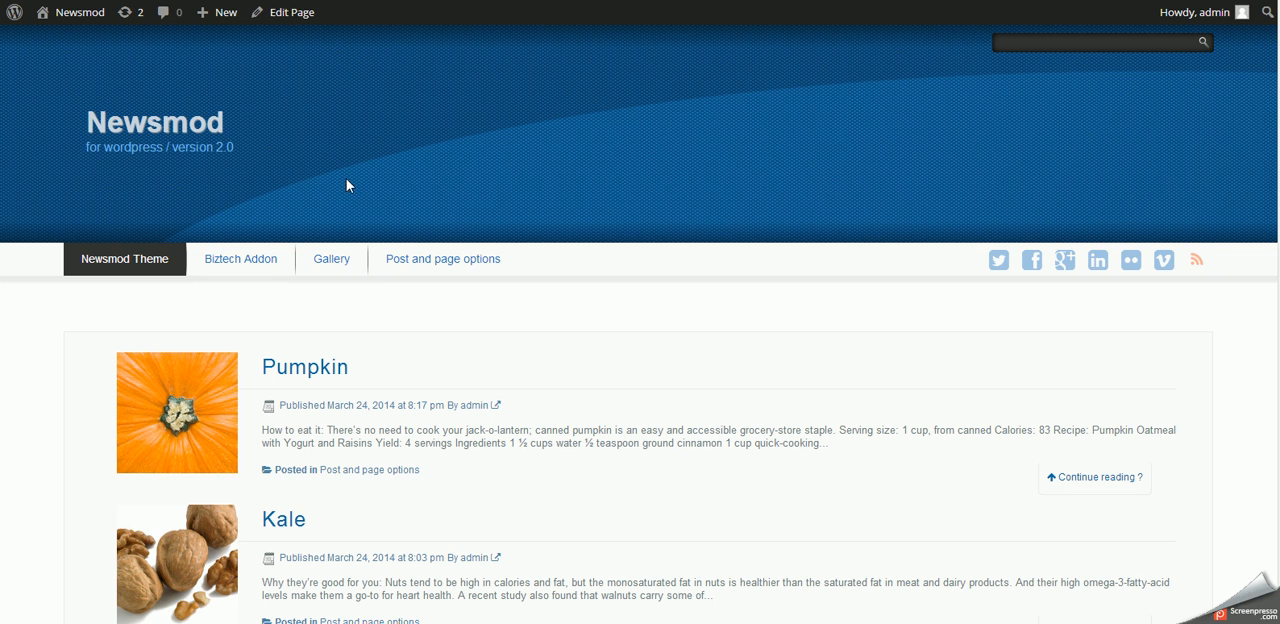
{"action": "right_click", "coordinate": [516, 310]}
{"action": "left_click", "coordinate": [541, 357]}
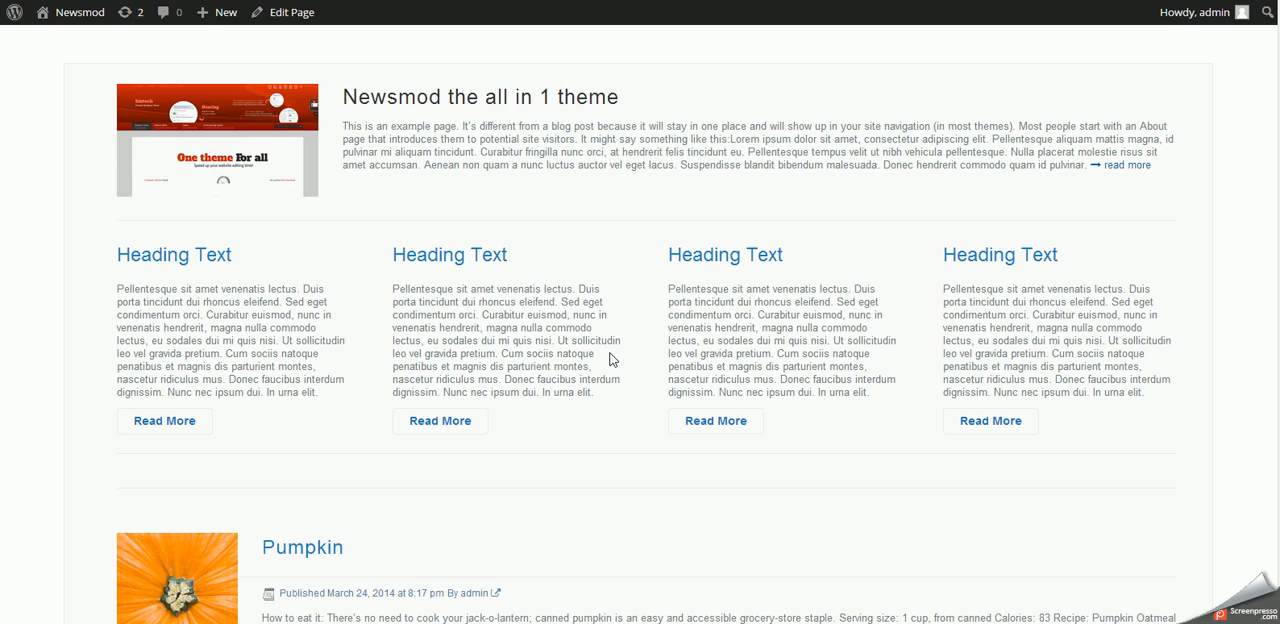
{"action": "scroll", "coordinate": [586, 449], "scroll_direction": "down", "scroll_amount": 3}
- View the enlarged image of the Newsmod page section, close it and look through the blog posts below
{"action": "left_click", "coordinate": [222, 122]}
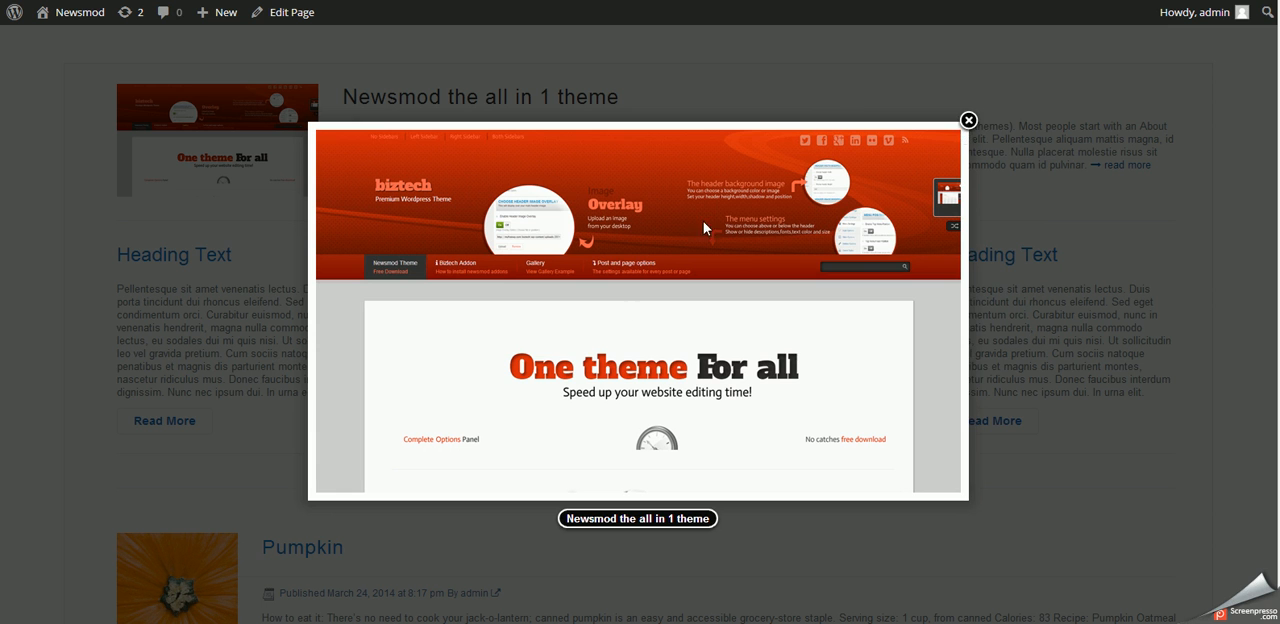
{"action": "left_click", "coordinate": [968, 120]}
{"action": "scroll", "coordinate": [490, 278], "scroll_direction": "down", "scroll_amount": 3}
{"action": "scroll", "coordinate": [490, 278], "scroll_direction": "up", "scroll_amount": 3}
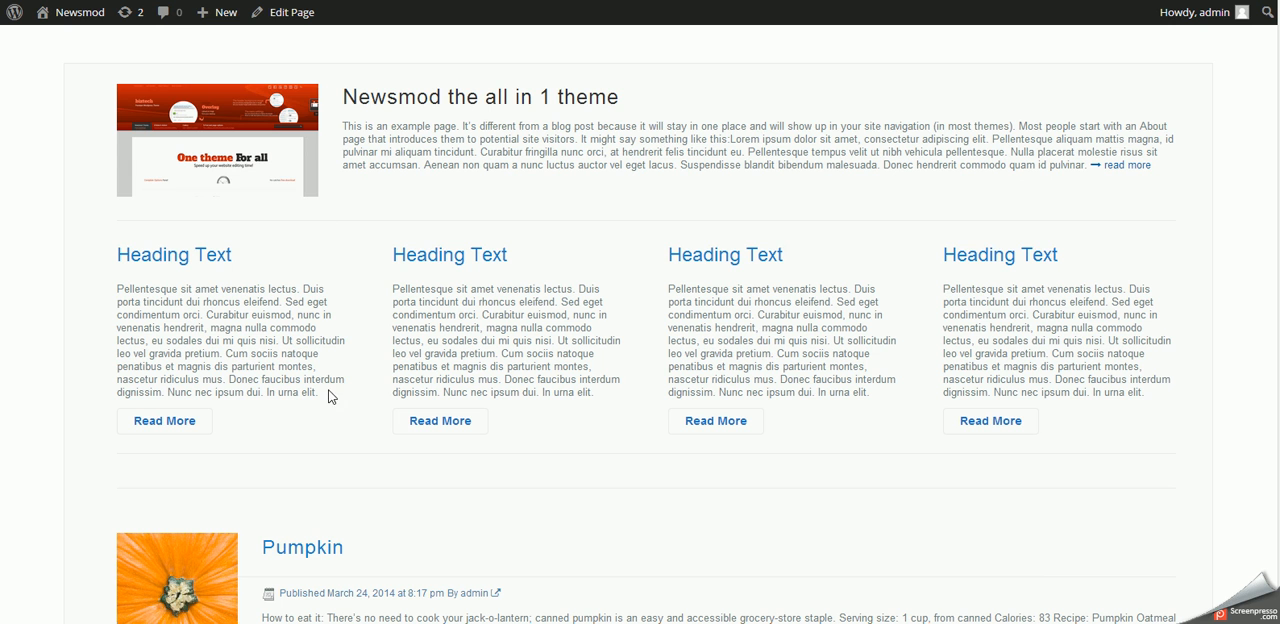
{"action": "scroll", "coordinate": [511, 333], "scroll_direction": "down", "scroll_amount": 5}
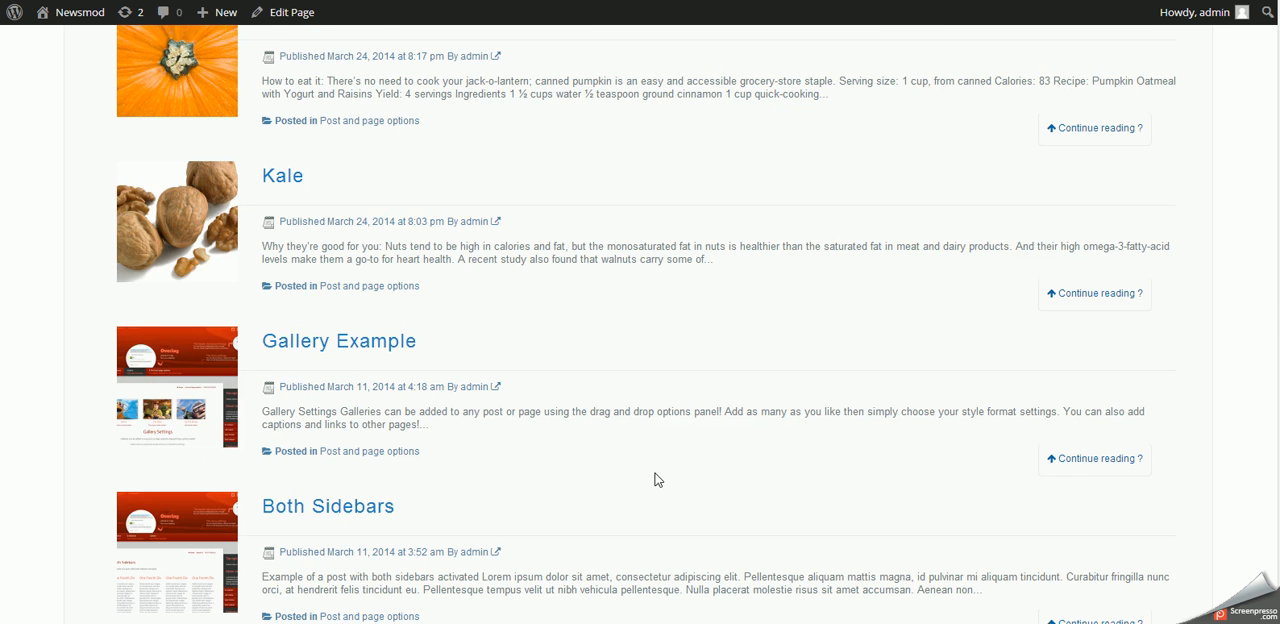
- Review the listed home page posts, their layout and the pagination beneath them
{"action": "scroll", "coordinate": [634, 312], "scroll_direction": "down", "scroll_amount": 2}
{"action": "scroll", "coordinate": [634, 312], "scroll_direction": "up", "scroll_amount": 3}
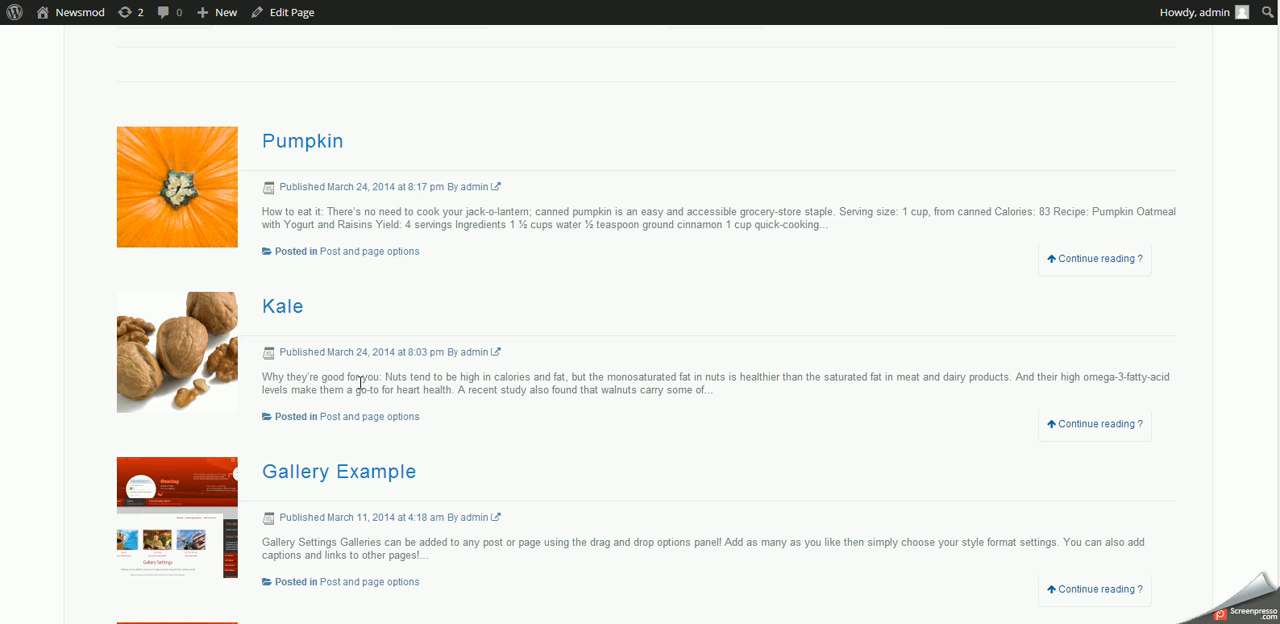
{"action": "scroll", "coordinate": [345, 500], "scroll_direction": "down", "scroll_amount": 3}
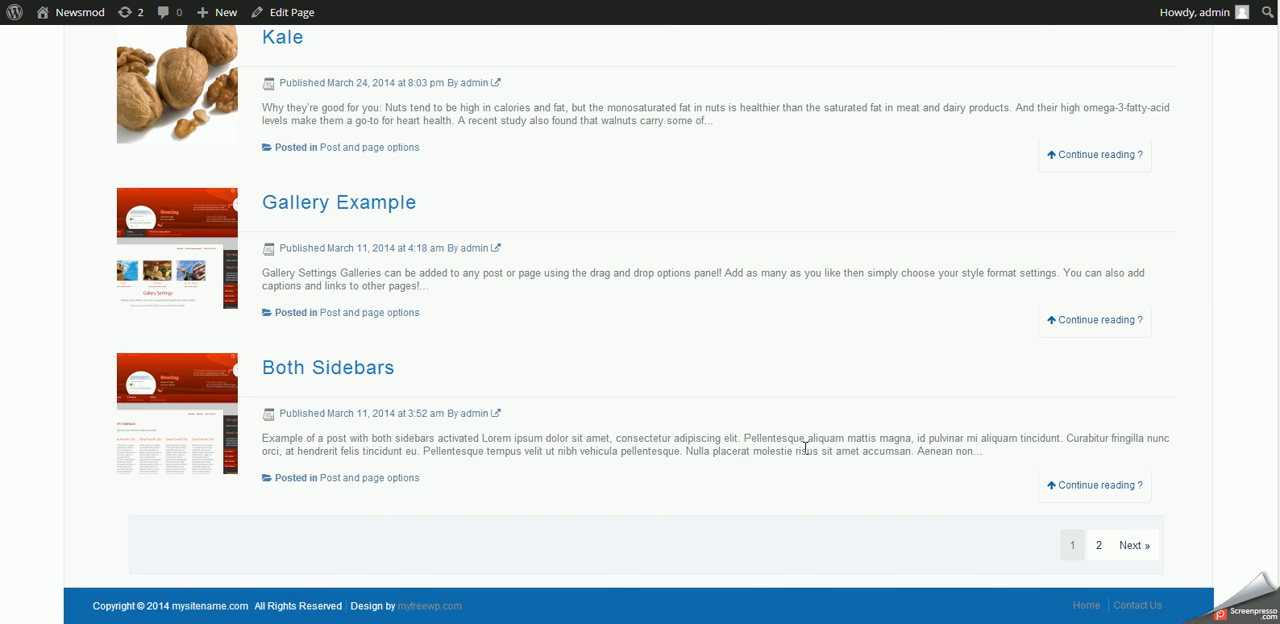
{"action": "scroll", "coordinate": [656, 483], "scroll_direction": "up", "scroll_amount": 3}
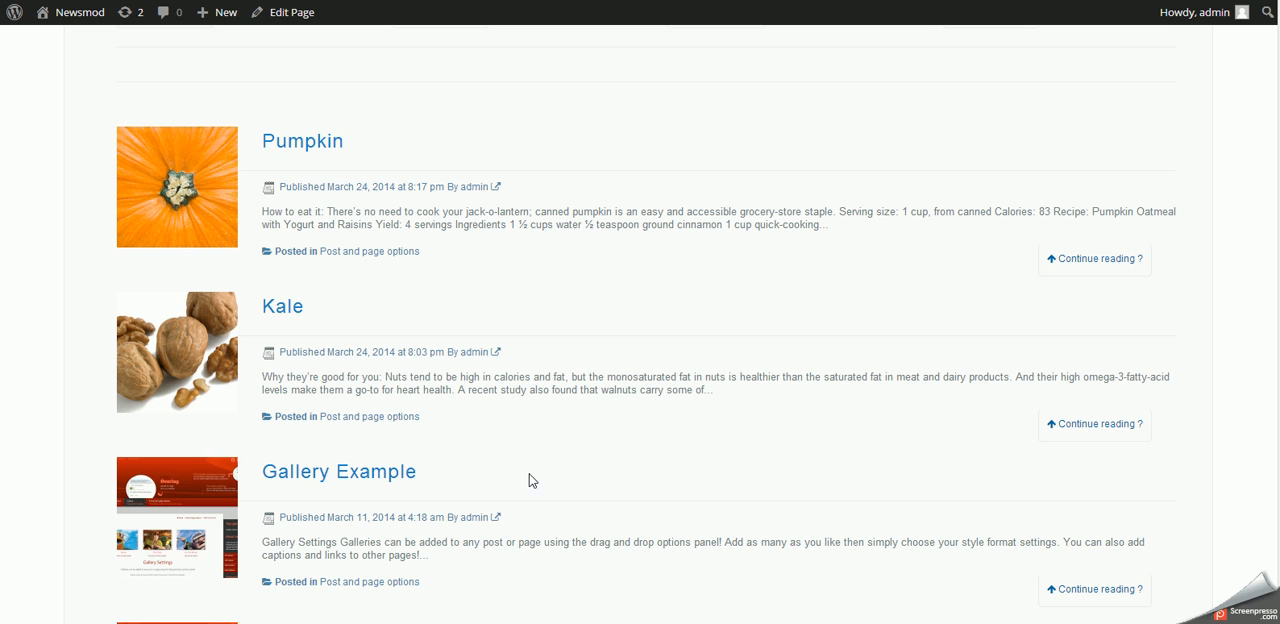
{"action": "scroll", "coordinate": [318, 336], "scroll_direction": "up", "scroll_amount": 3}
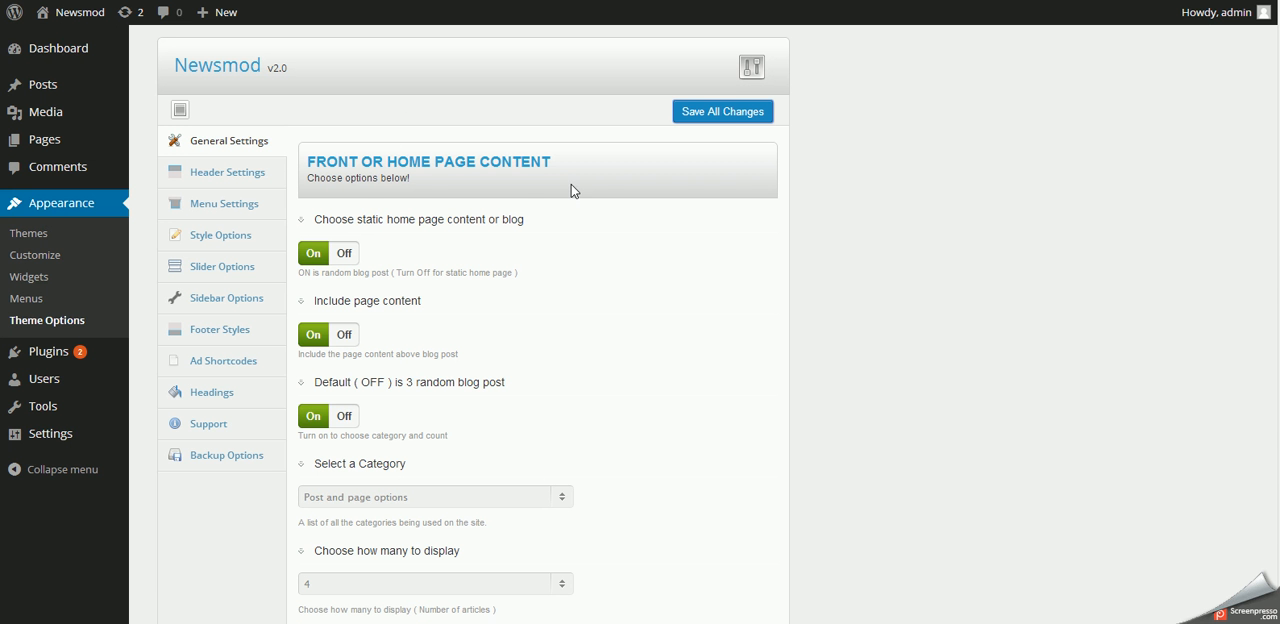
- Turn on the alternate display style for home articles in the theme options and save all changes
{"action": "scroll", "coordinate": [465, 412], "scroll_direction": "down", "scroll_amount": 3}
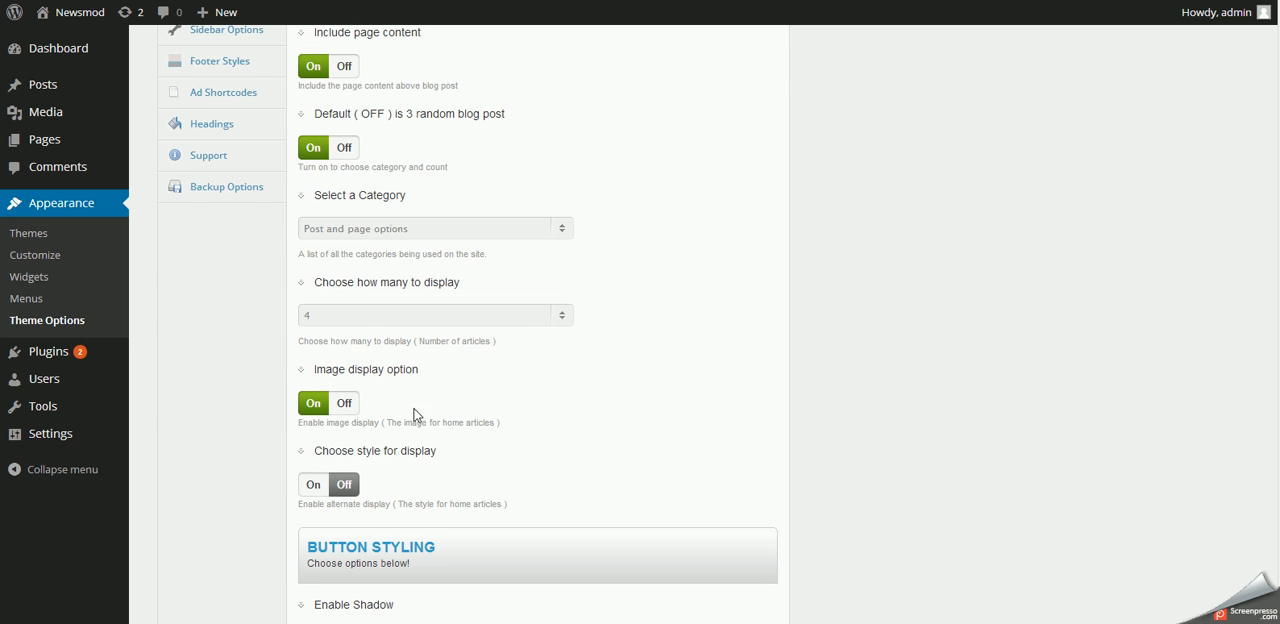
{"action": "left_click", "coordinate": [312, 484]}
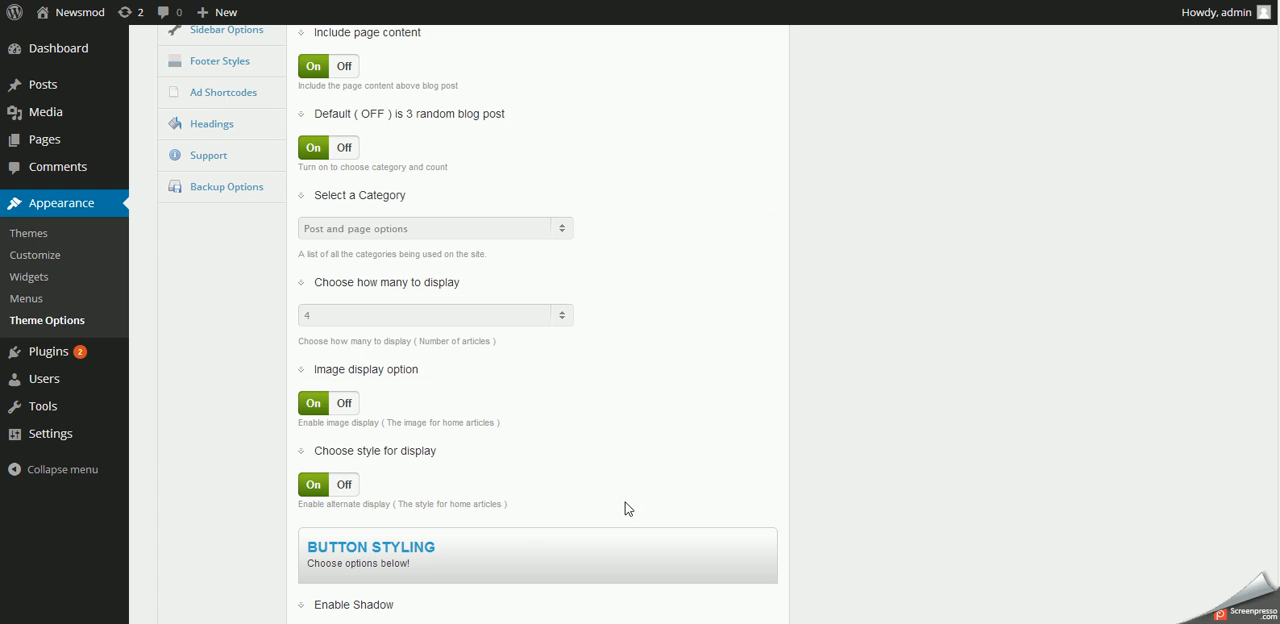
{"action": "scroll", "coordinate": [618, 503], "scroll_direction": "up", "scroll_amount": 3}
{"action": "left_click", "coordinate": [696, 116]}
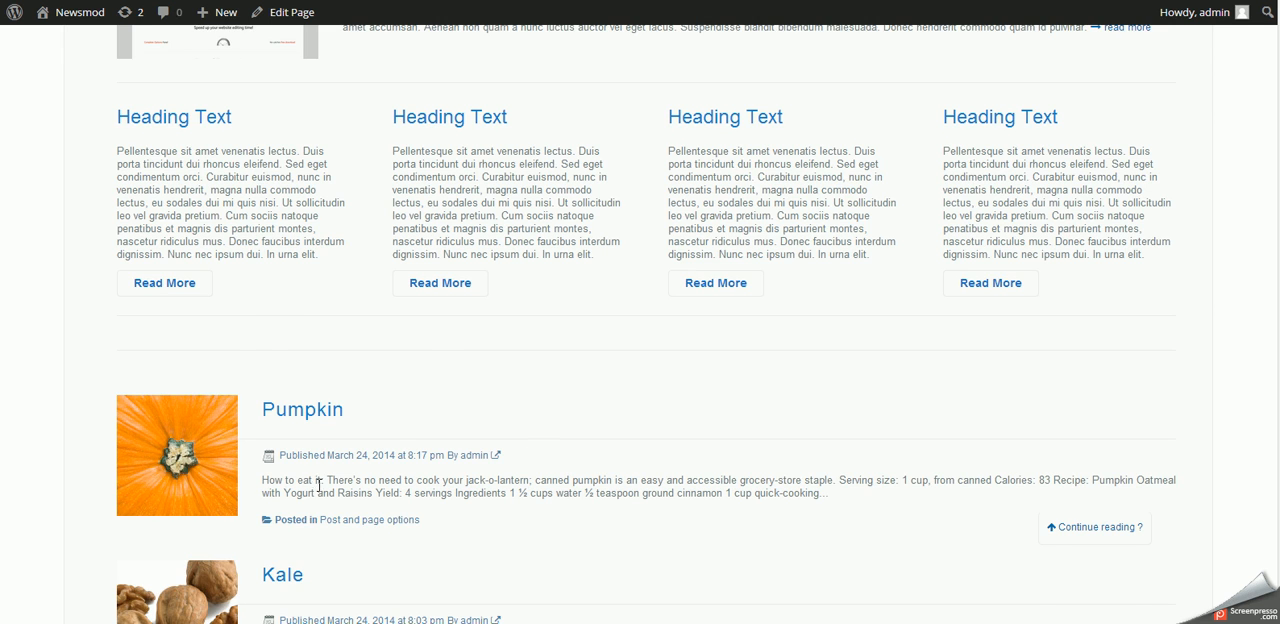
- Reload the site's home page and check the new article layout together with the page content above it
{"action": "scroll", "coordinate": [319, 486], "scroll_direction": "down", "scroll_amount": 5}
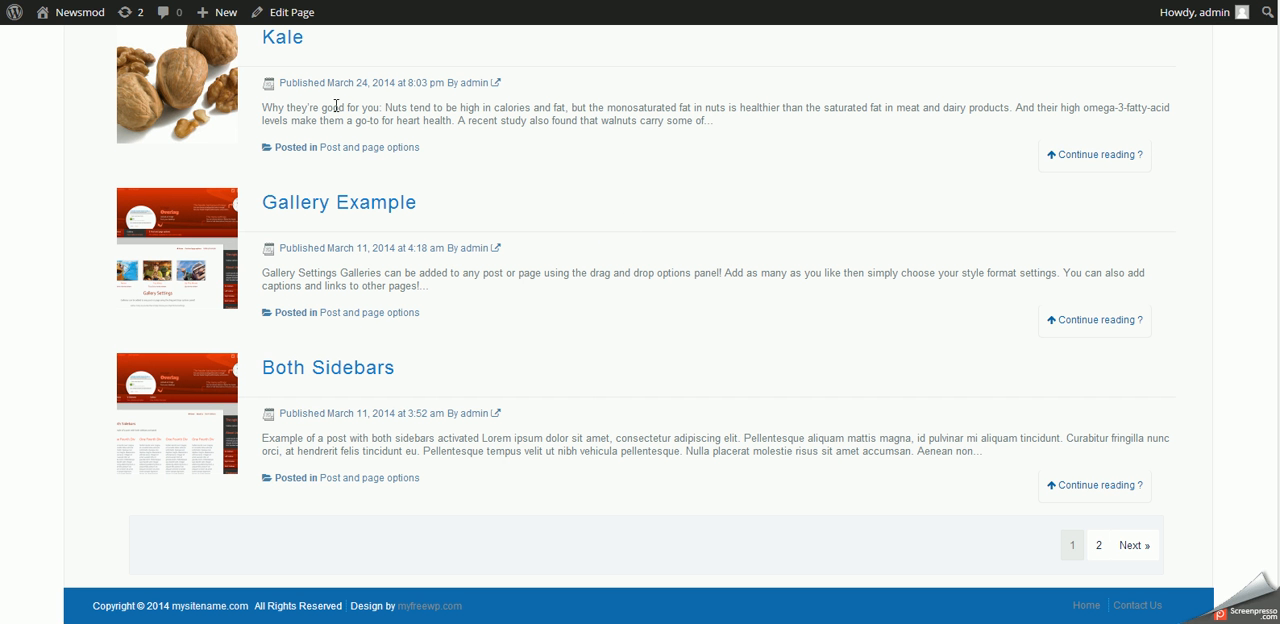
{"action": "right_click", "coordinate": [613, 215]}
{"action": "left_click", "coordinate": [632, 264]}
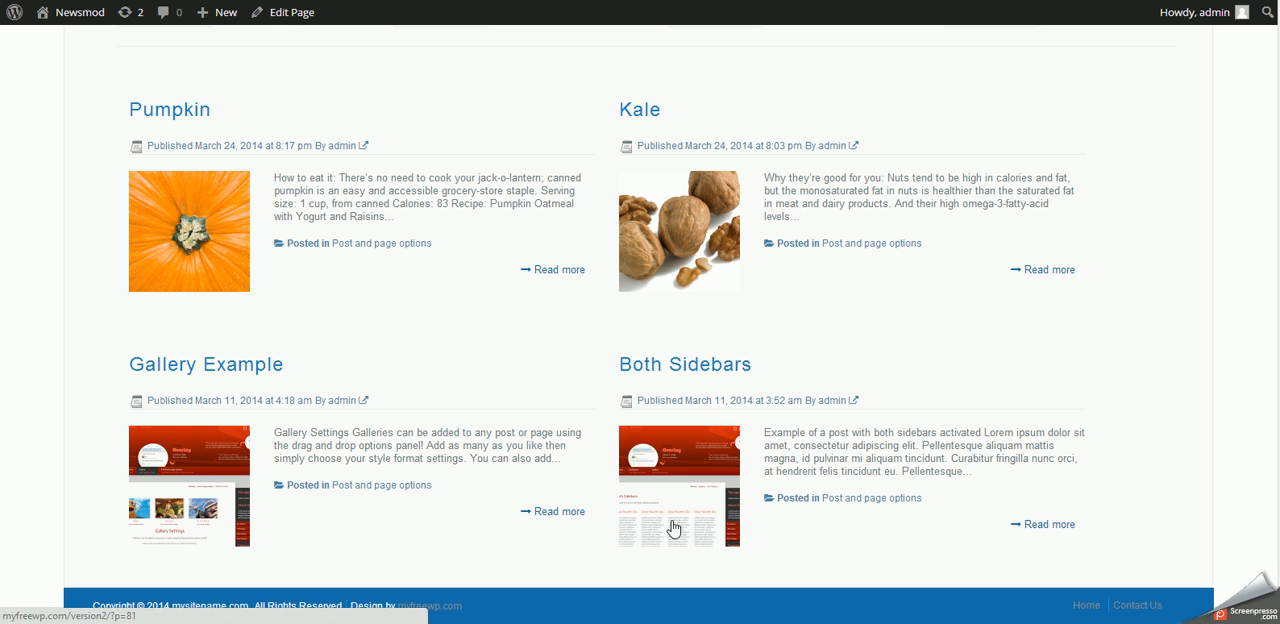
{"action": "scroll", "coordinate": [662, 351], "scroll_direction": "up", "scroll_amount": 6}
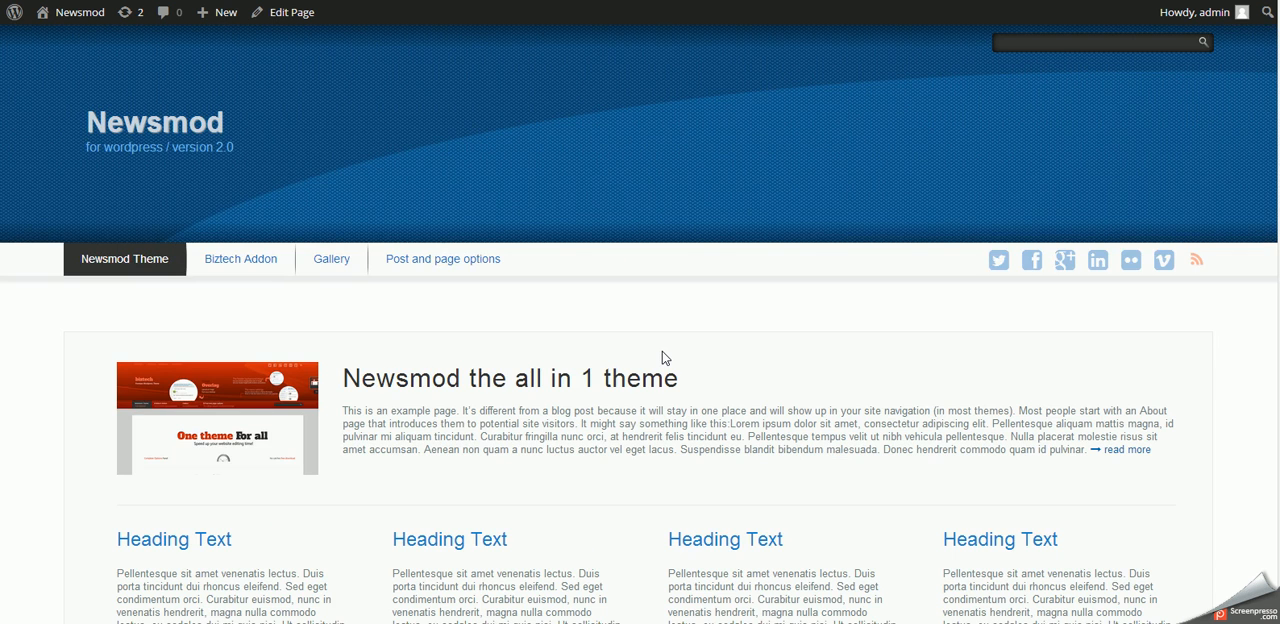
{"action": "scroll", "coordinate": [662, 351], "scroll_direction": "down", "scroll_amount": 2}
{"action": "scroll", "coordinate": [660, 355], "scroll_direction": "down", "scroll_amount": 4}
{"action": "scroll", "coordinate": [720, 386], "scroll_direction": "up", "scroll_amount": 7}
- Open the home page for editing and try to add the first image from the gallery-slider folder to its slider uploads
{"action": "left_click", "coordinate": [292, 19]}
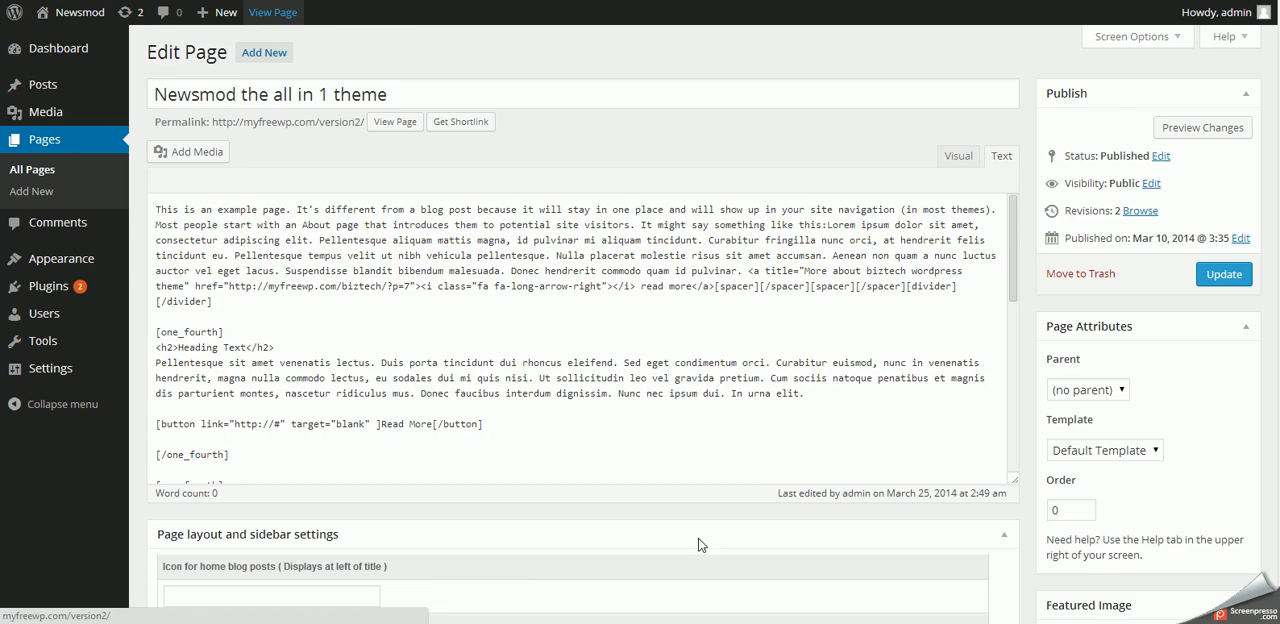
{"action": "scroll", "coordinate": [698, 540], "scroll_direction": "down", "scroll_amount": 5}
{"action": "scroll", "coordinate": [695, 538], "scroll_direction": "down", "scroll_amount": 5}
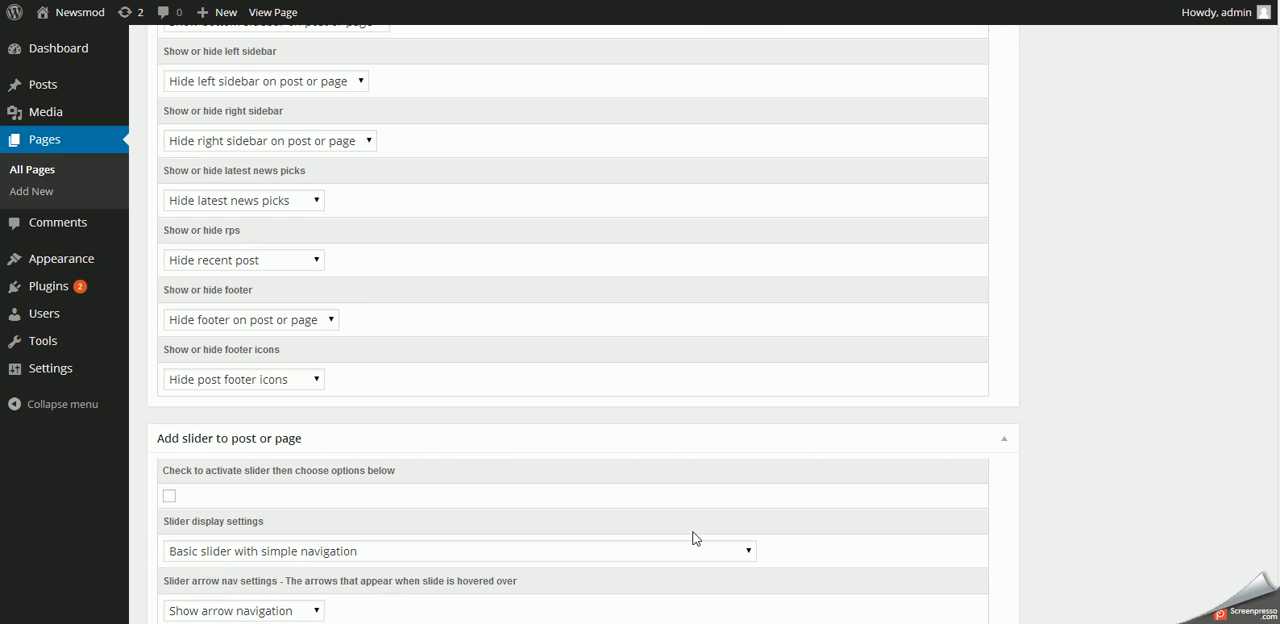
{"action": "scroll", "coordinate": [696, 538], "scroll_direction": "down", "scroll_amount": 5}
{"action": "scroll", "coordinate": [695, 538], "scroll_direction": "down", "scroll_amount": 5}
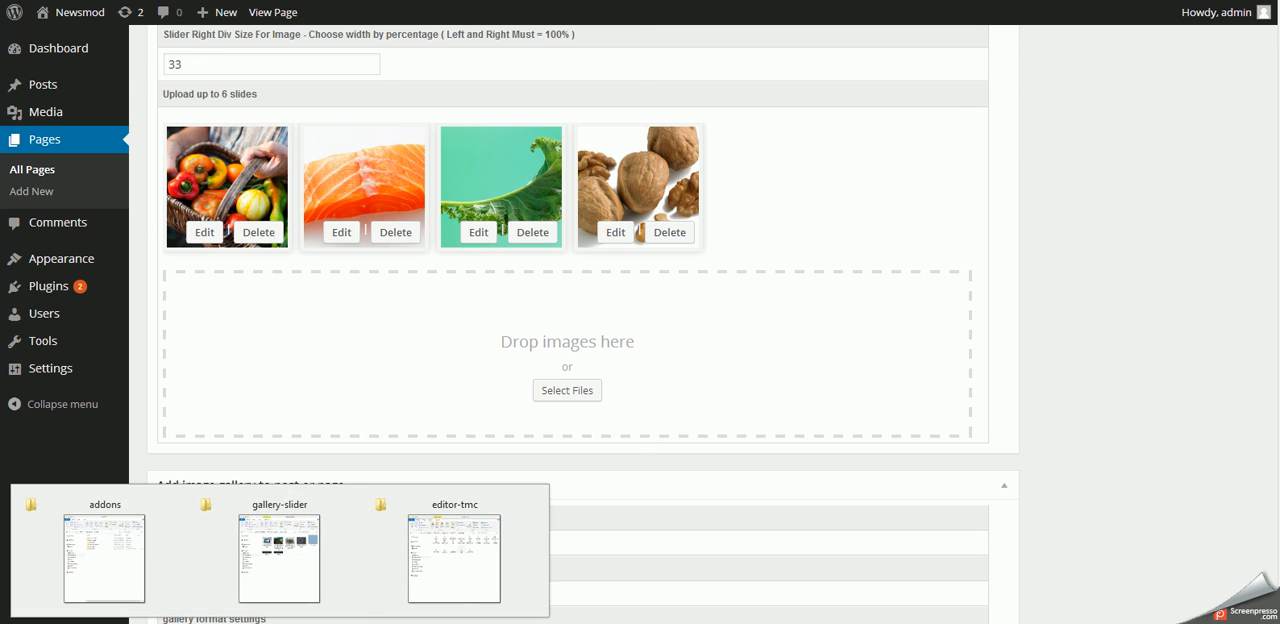
{"action": "left_click", "coordinate": [285, 580]}
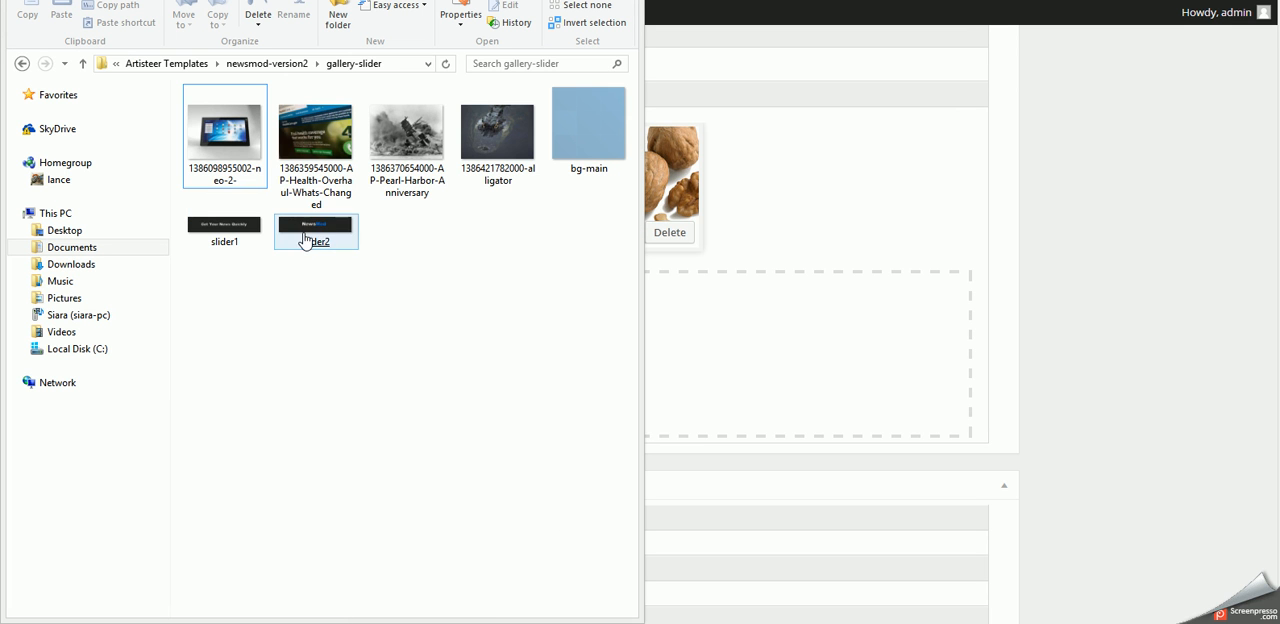
{"action": "left_click_drag", "start_coordinate": [223, 128], "coordinate": [803, 382]}
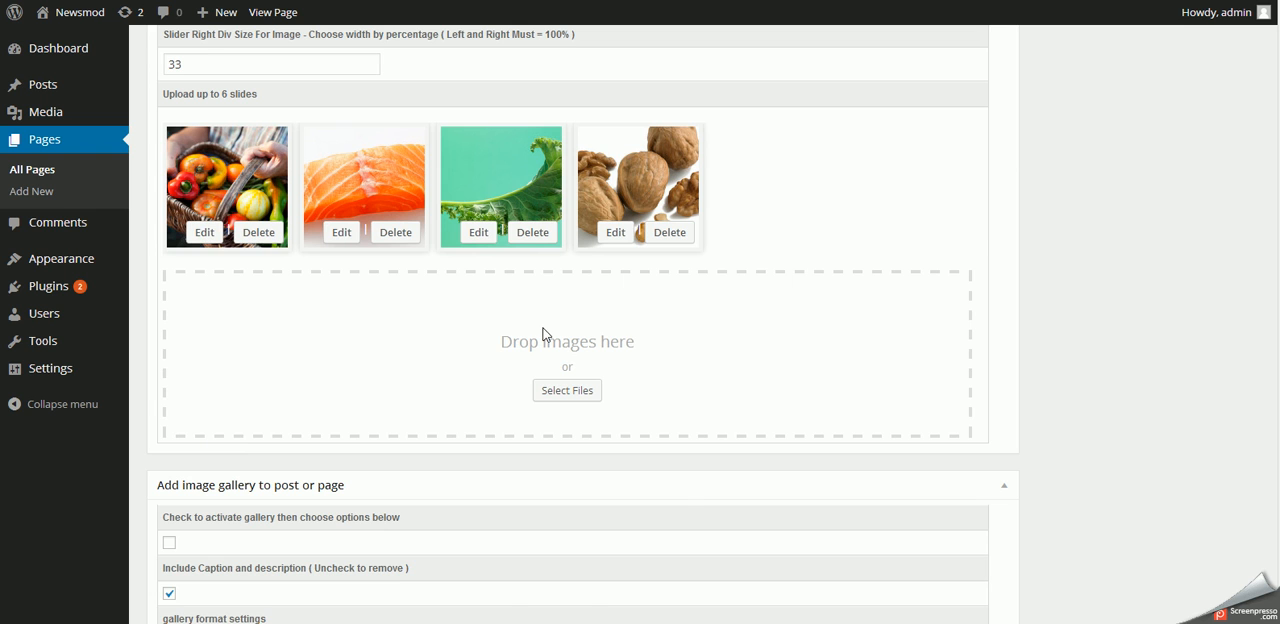
- Examine the page slider's caption, layout format and caption and image width settings
{"action": "scroll", "coordinate": [474, 414], "scroll_direction": "up", "scroll_amount": 5}
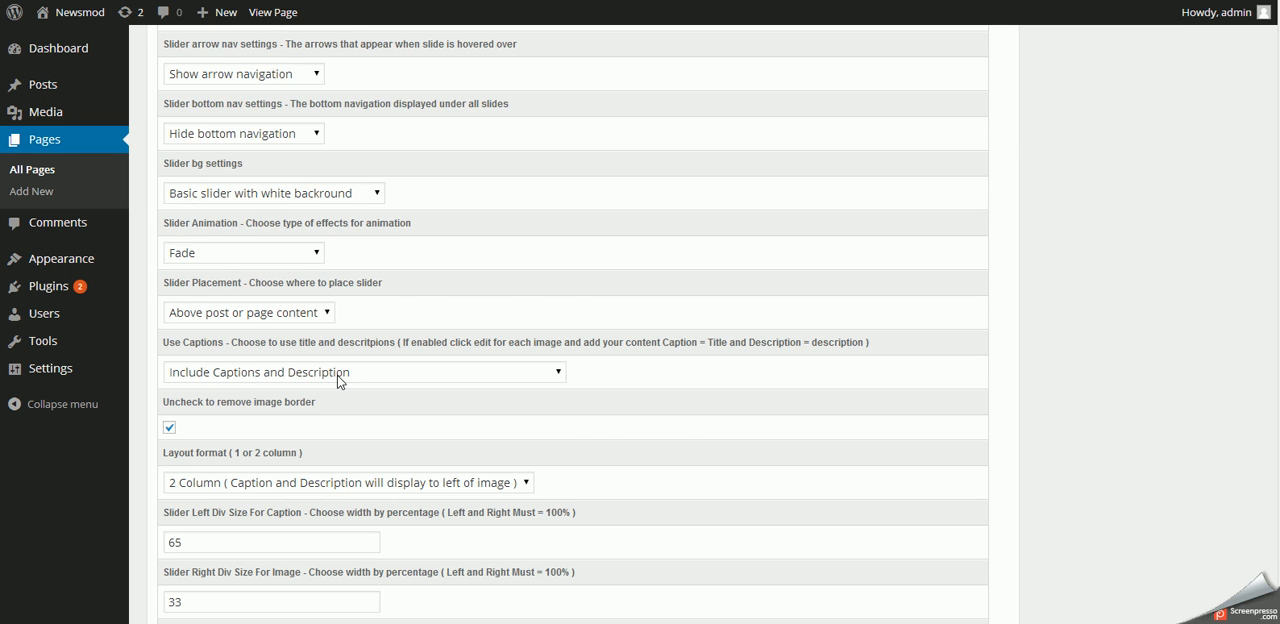
{"action": "scroll", "coordinate": [338, 380], "scroll_direction": "down", "scroll_amount": 3}
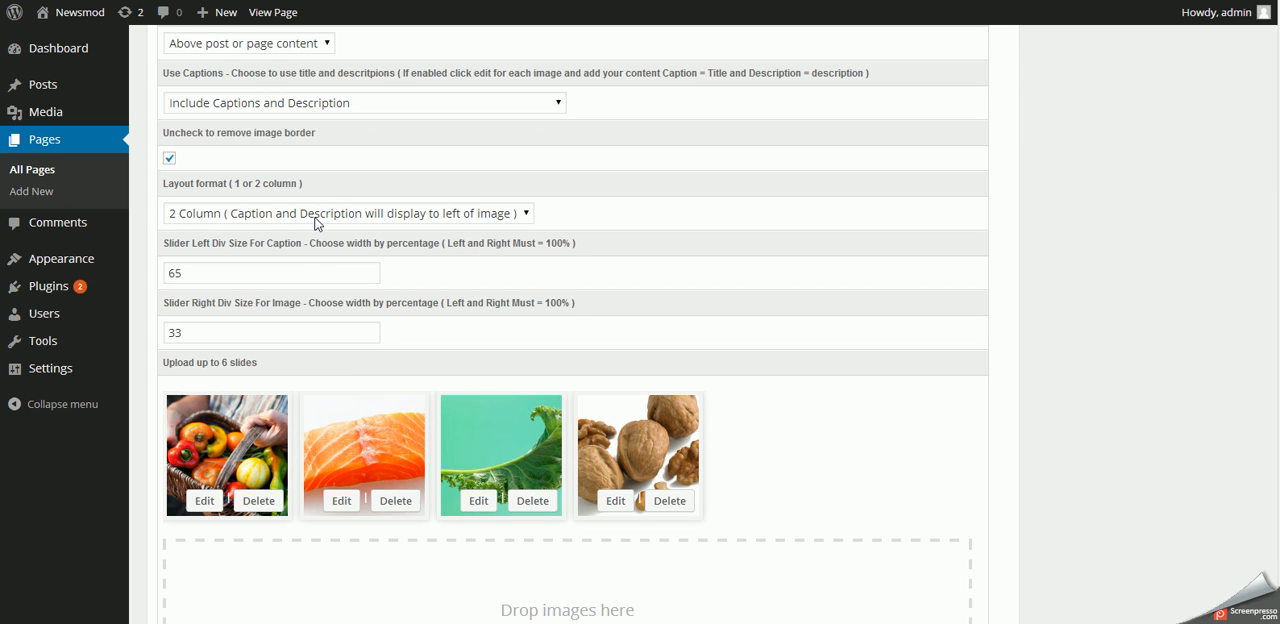
{"action": "left_click", "coordinate": [236, 272]}
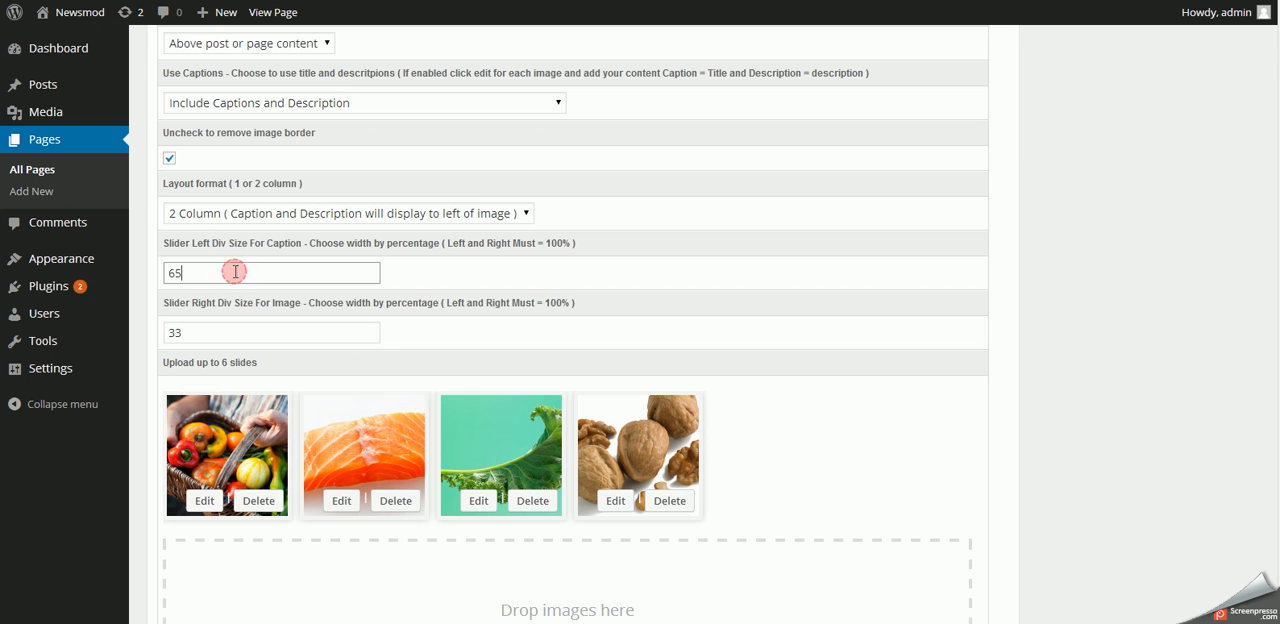
{"action": "double_click", "coordinate": [186, 274]}
{"action": "left_click", "coordinate": [504, 274]}
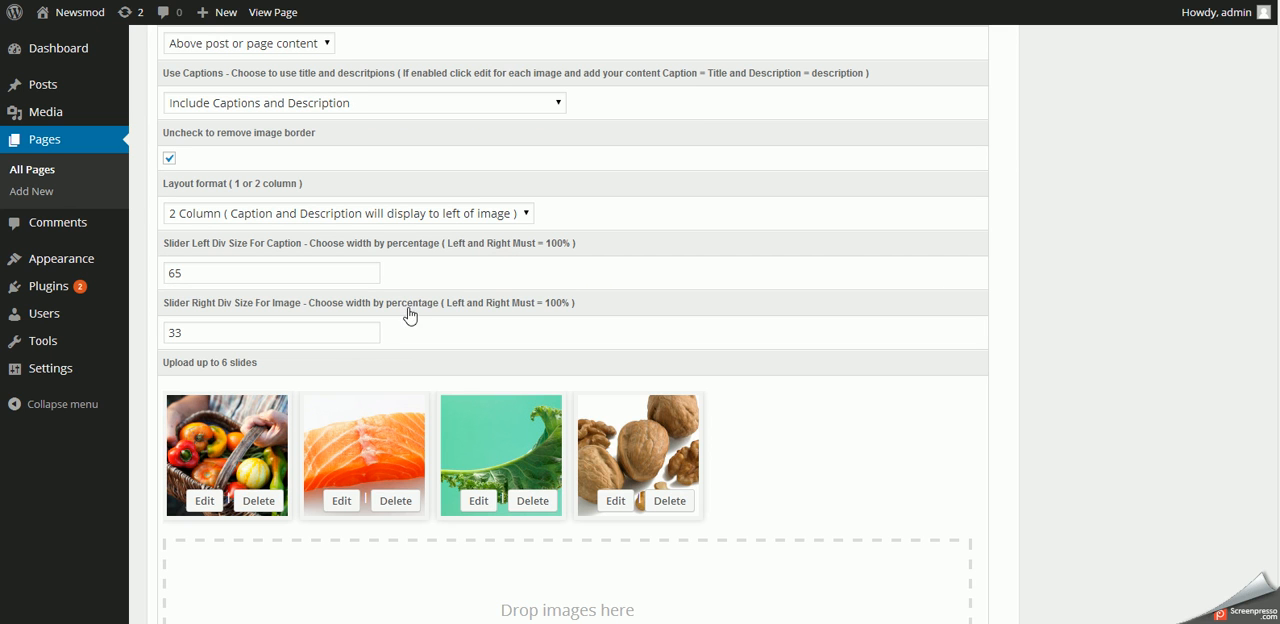
{"action": "left_click", "coordinate": [197, 334]}
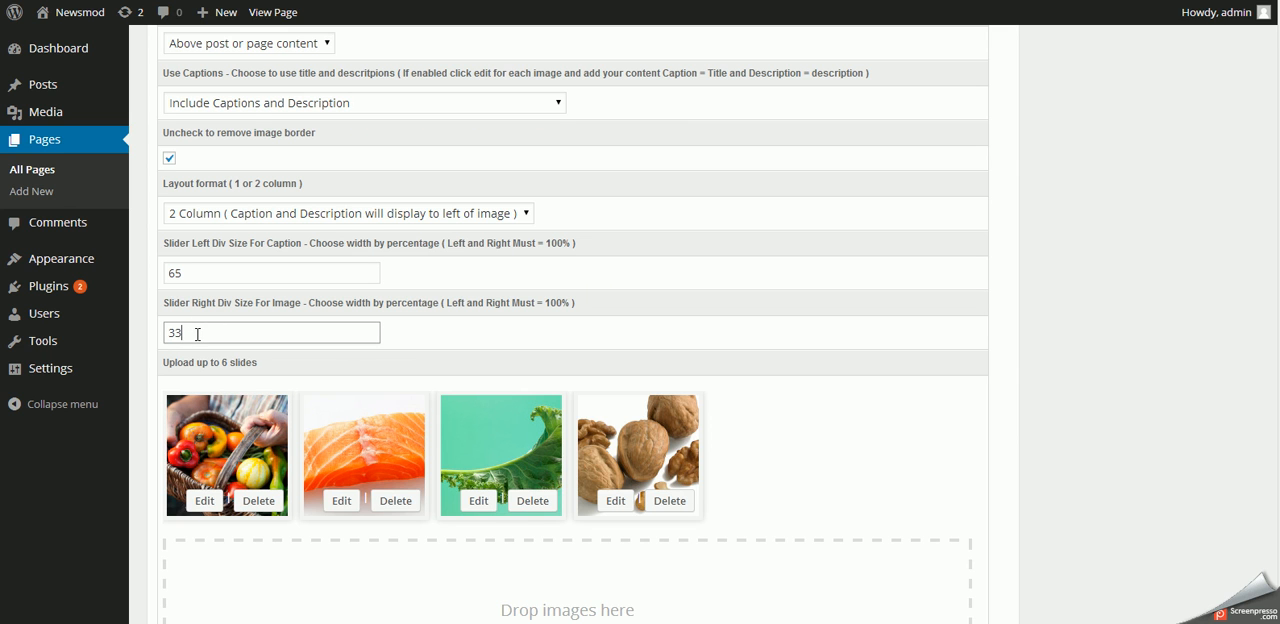
{"action": "left_click", "coordinate": [818, 424]}
{"action": "scroll", "coordinate": [716, 413], "scroll_direction": "down", "scroll_amount": 3}
- Activate the slider for the Newsmod the all in 1 theme page and update the page
{"action": "scroll", "coordinate": [716, 413], "scroll_direction": "up", "scroll_amount": 8}
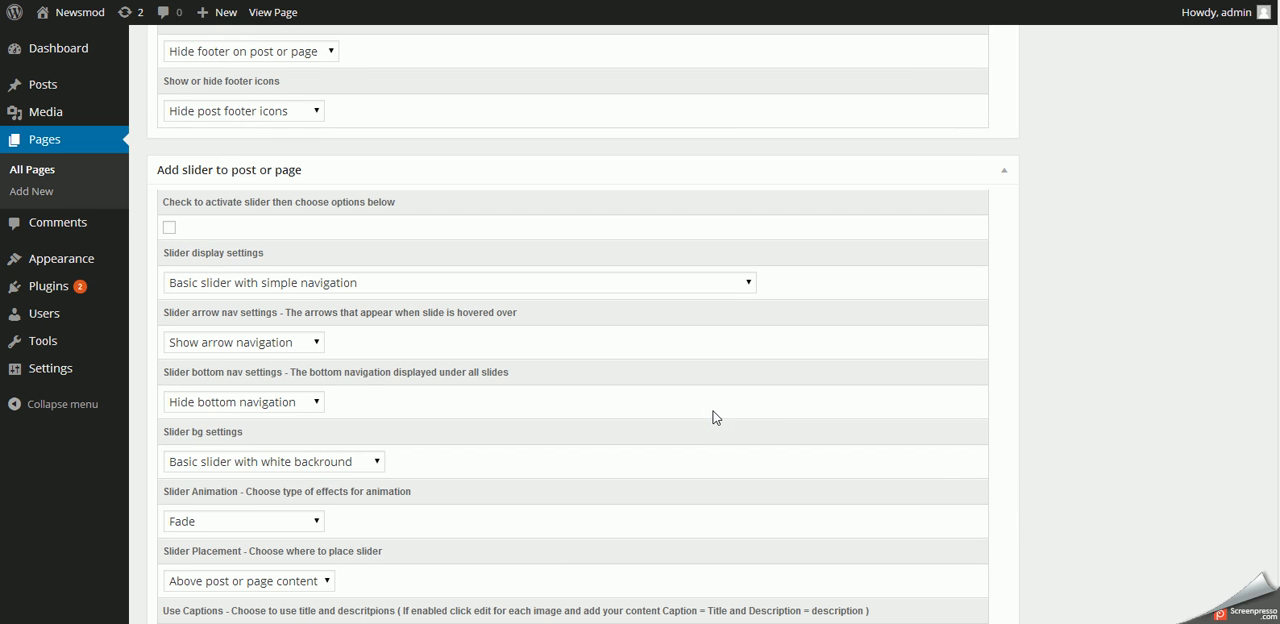
{"action": "left_click", "coordinate": [169, 227]}
{"action": "scroll", "coordinate": [790, 424], "scroll_direction": "up", "scroll_amount": 10}
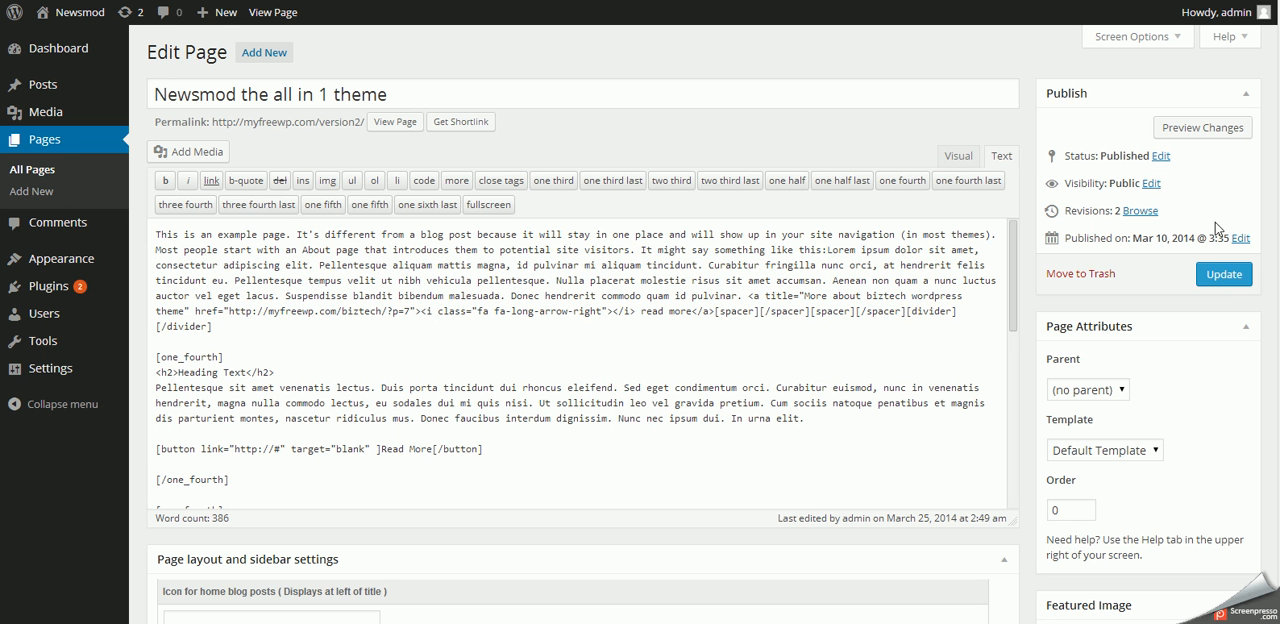
{"action": "left_click", "coordinate": [1226, 274]}
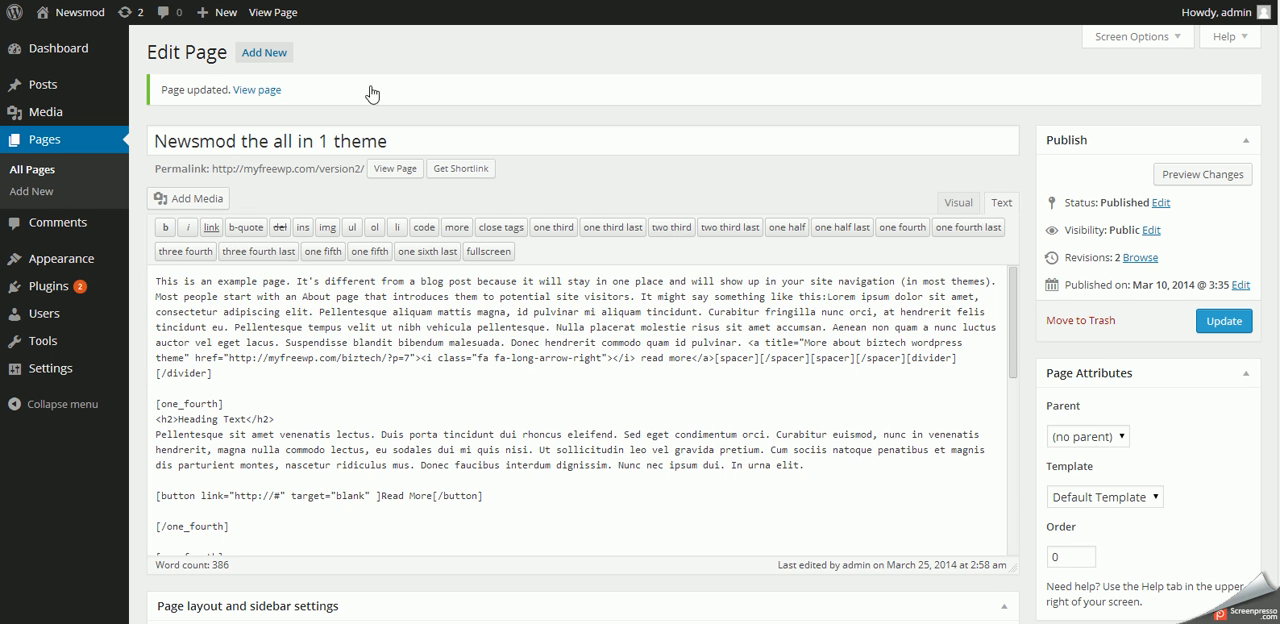
- View the updated page, advance the slider by two slides and check the content below it
{"action": "left_click", "coordinate": [285, 12]}
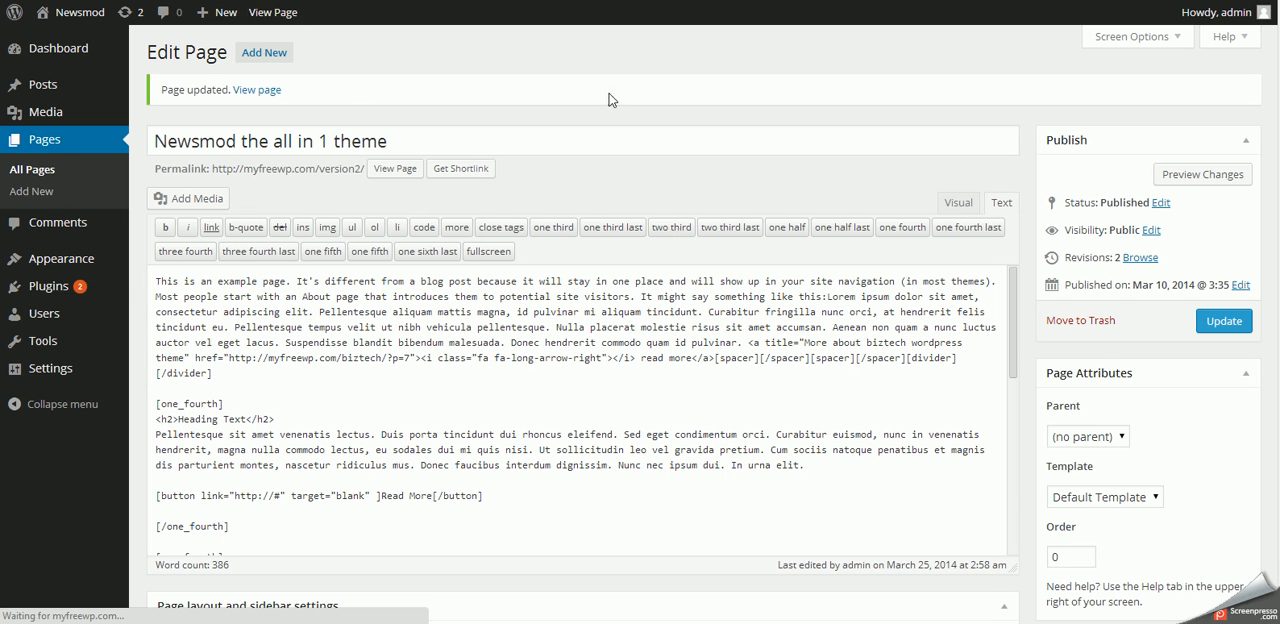
{"action": "scroll", "coordinate": [480, 450], "scroll_direction": "down", "scroll_amount": 3}
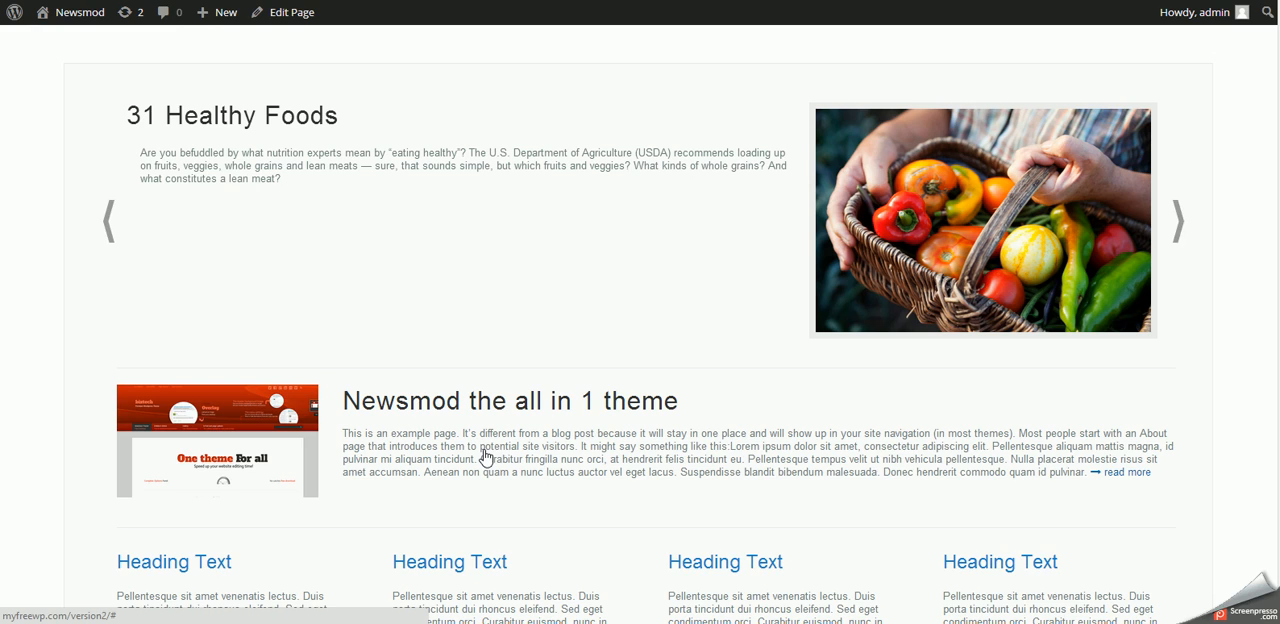
{"action": "left_click", "coordinate": [1180, 222]}
{"action": "left_click", "coordinate": [1180, 222]}
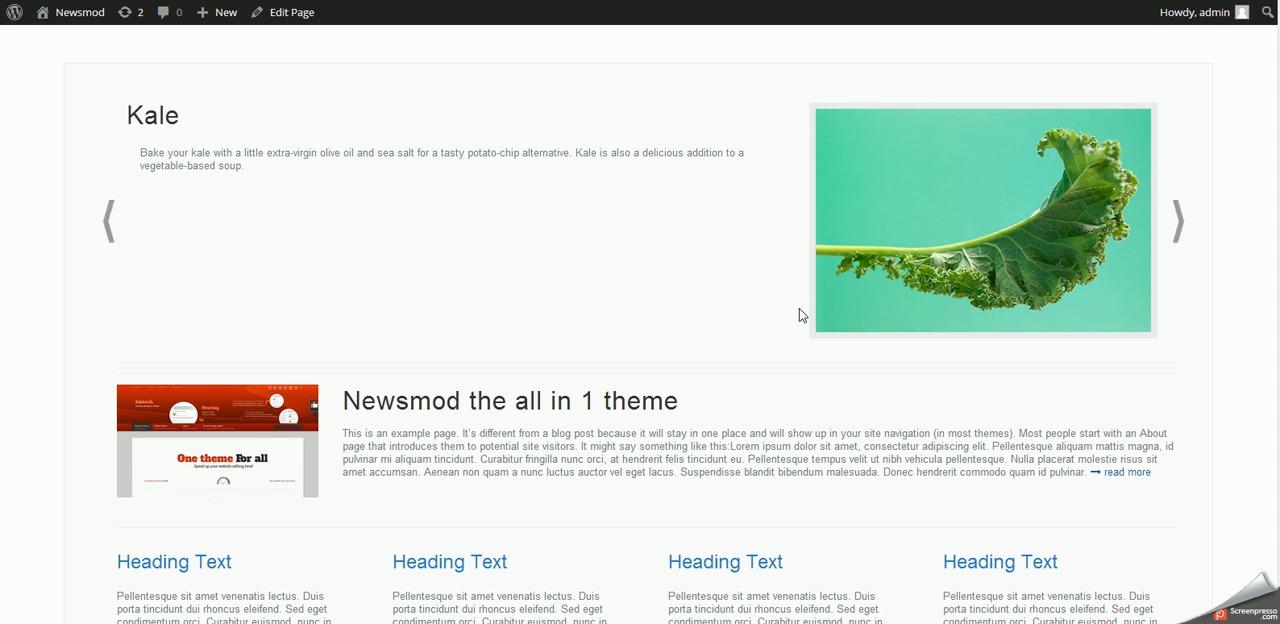
{"action": "scroll", "coordinate": [799, 316], "scroll_direction": "down", "scroll_amount": 7}
{"action": "scroll", "coordinate": [799, 316], "scroll_direction": "up", "scroll_amount": 5}
{"action": "scroll", "coordinate": [799, 316], "scroll_direction": "up", "scroll_amount": 4}
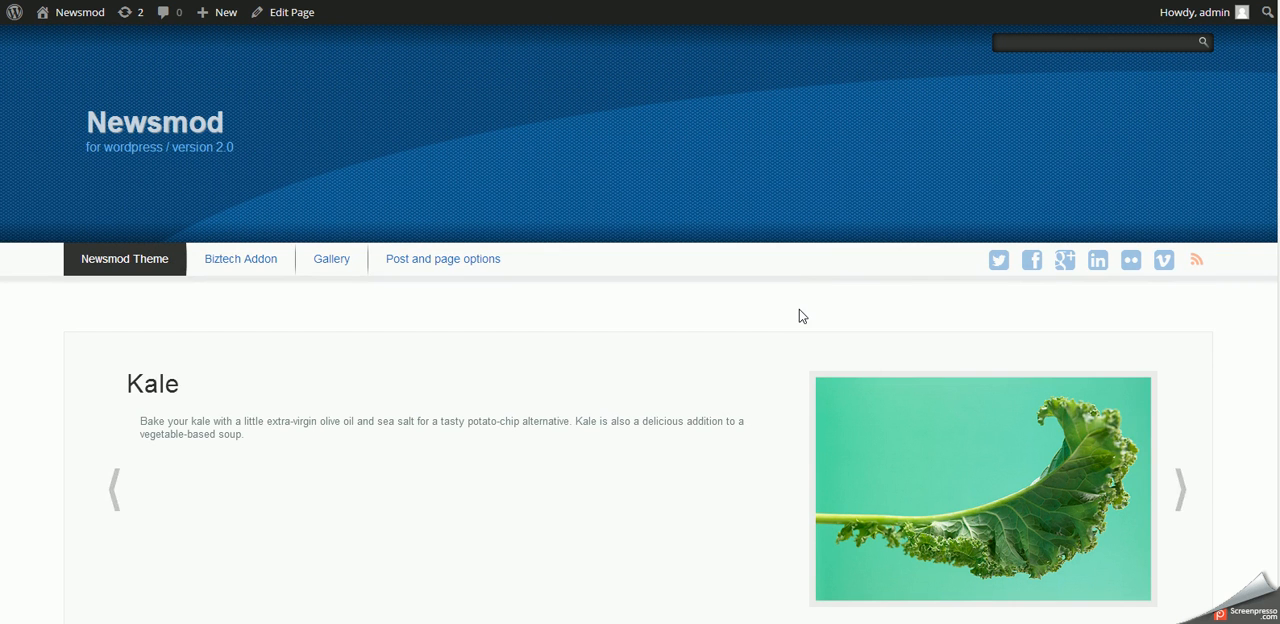
- Reopen the page for editing and set the image gallery's width format to Gallery Width 213px
{"action": "left_click", "coordinate": [288, 14]}
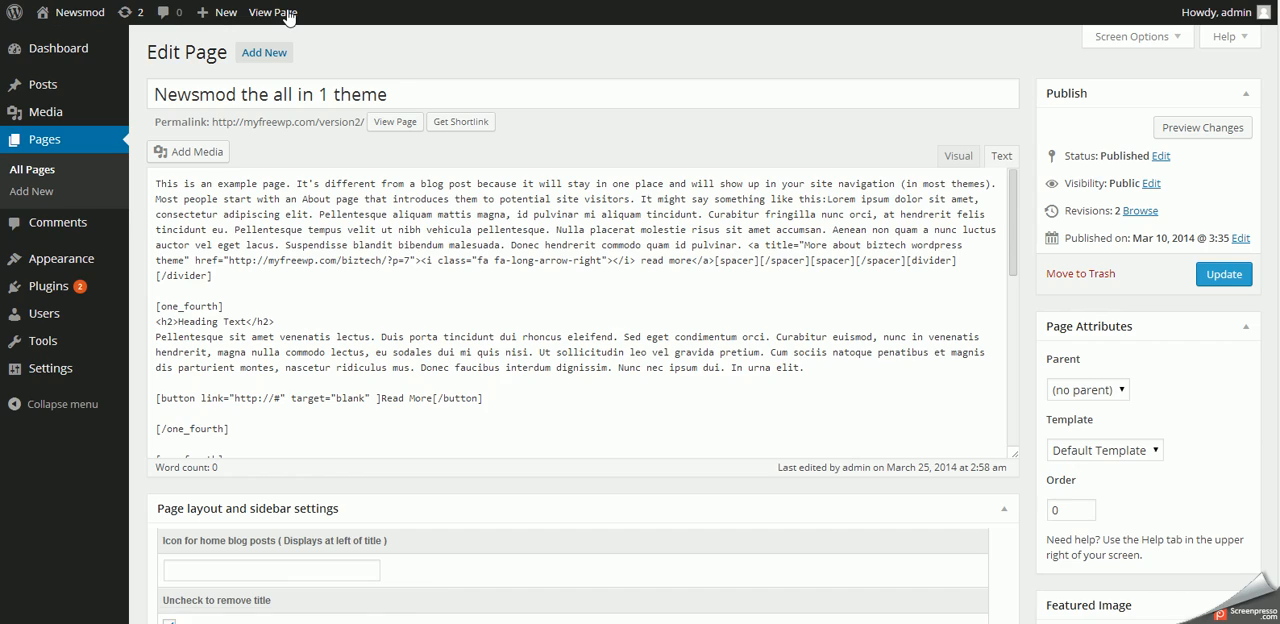
{"action": "scroll", "coordinate": [415, 477], "scroll_direction": "down", "scroll_amount": 15}
{"action": "scroll", "coordinate": [415, 477], "scroll_direction": "down", "scroll_amount": 10}
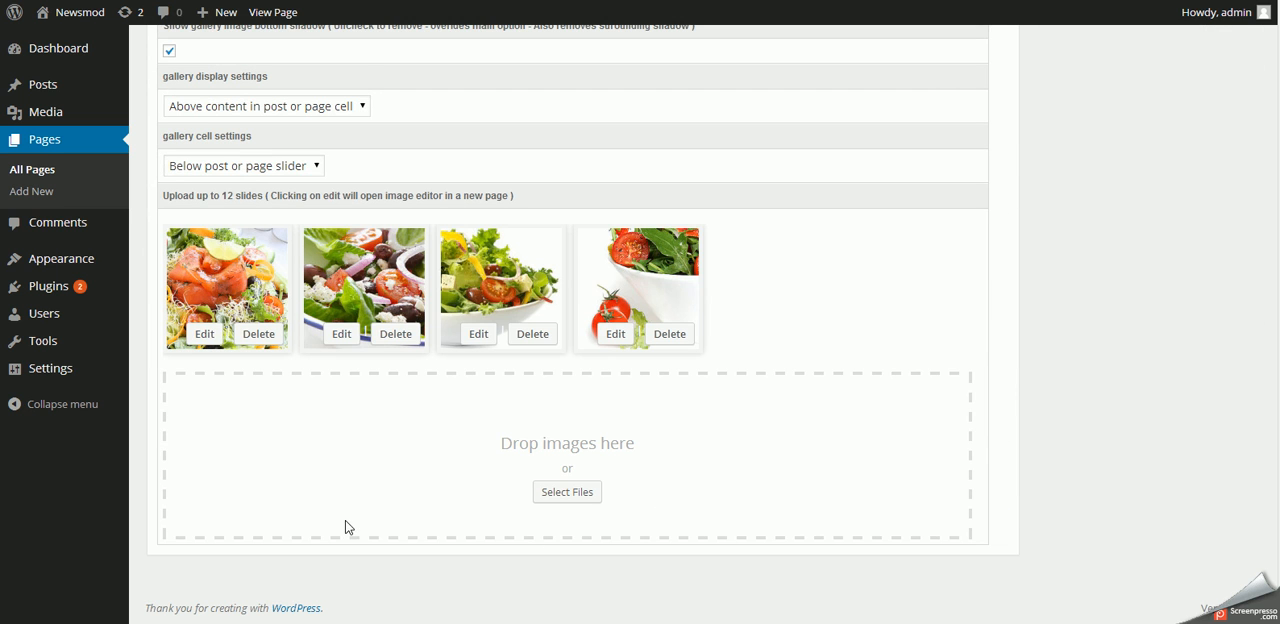
{"action": "scroll", "coordinate": [346, 524], "scroll_direction": "up", "scroll_amount": 3}
{"action": "scroll", "coordinate": [345, 520], "scroll_direction": "down", "scroll_amount": 3}
{"action": "scroll", "coordinate": [444, 494], "scroll_direction": "up", "scroll_amount": 3}
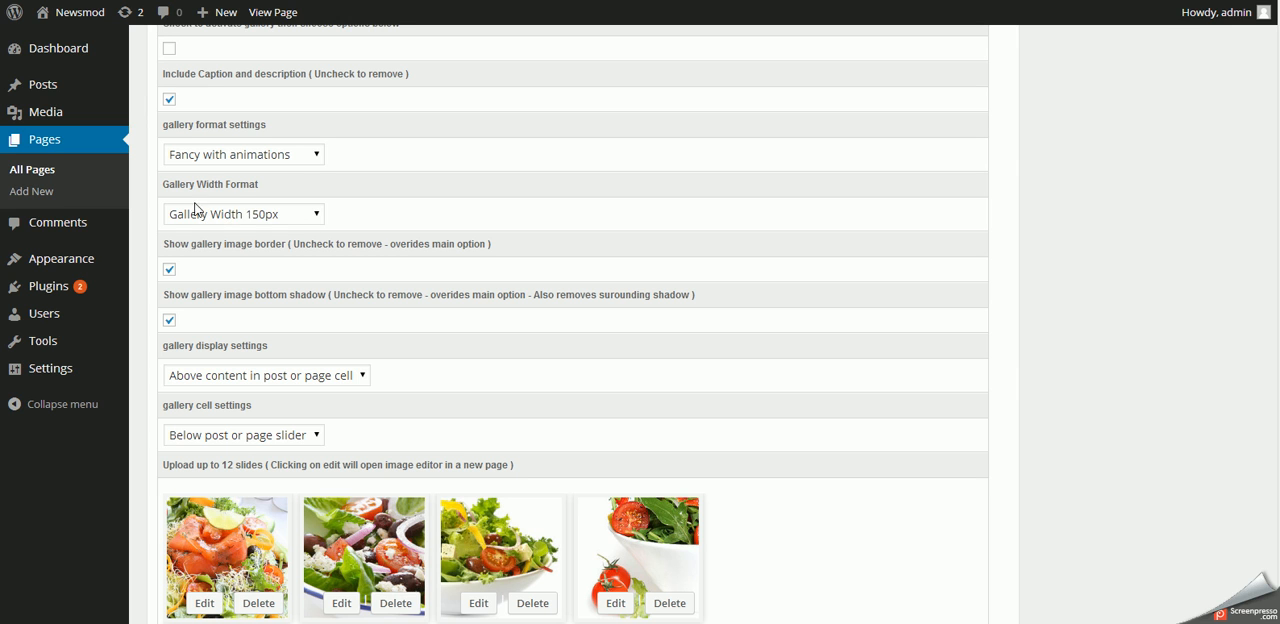
{"action": "left_click", "coordinate": [271, 214]}
{"action": "left_click", "coordinate": [259, 248]}
- Exclude captions and descriptions from the image gallery, activate the gallery and keep its format as Fancy with animations
{"action": "scroll", "coordinate": [360, 259], "scroll_direction": "up", "scroll_amount": 3}
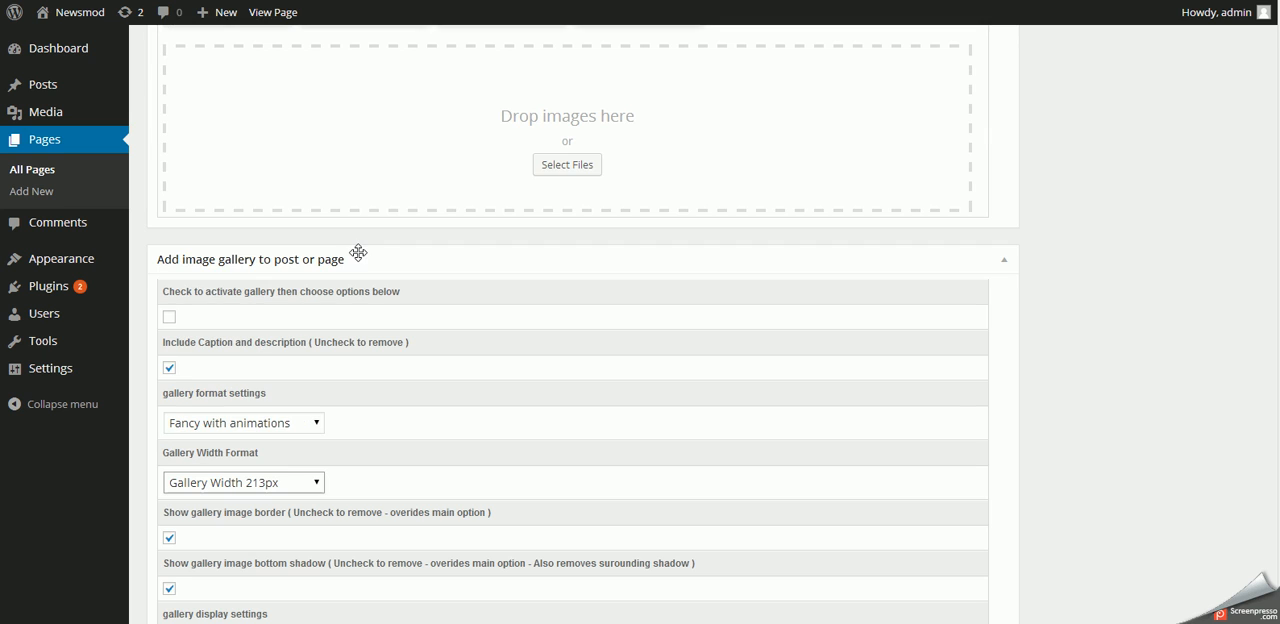
{"action": "left_click", "coordinate": [169, 368]}
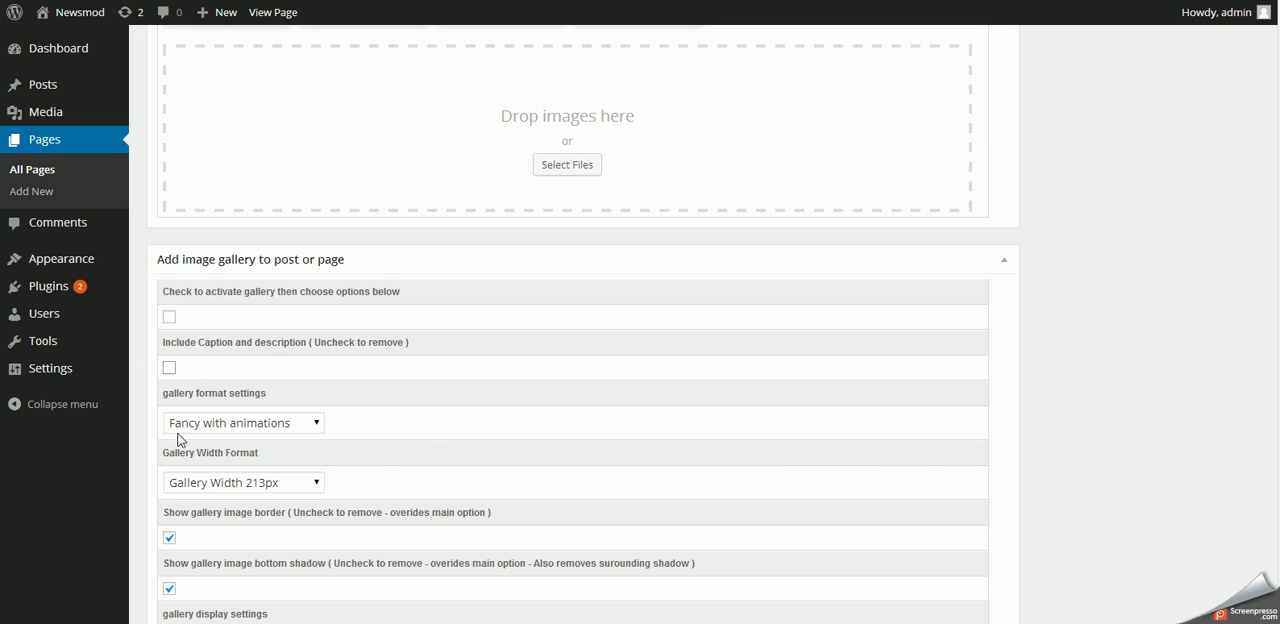
{"action": "left_click", "coordinate": [170, 318]}
{"action": "left_click", "coordinate": [281, 424]}
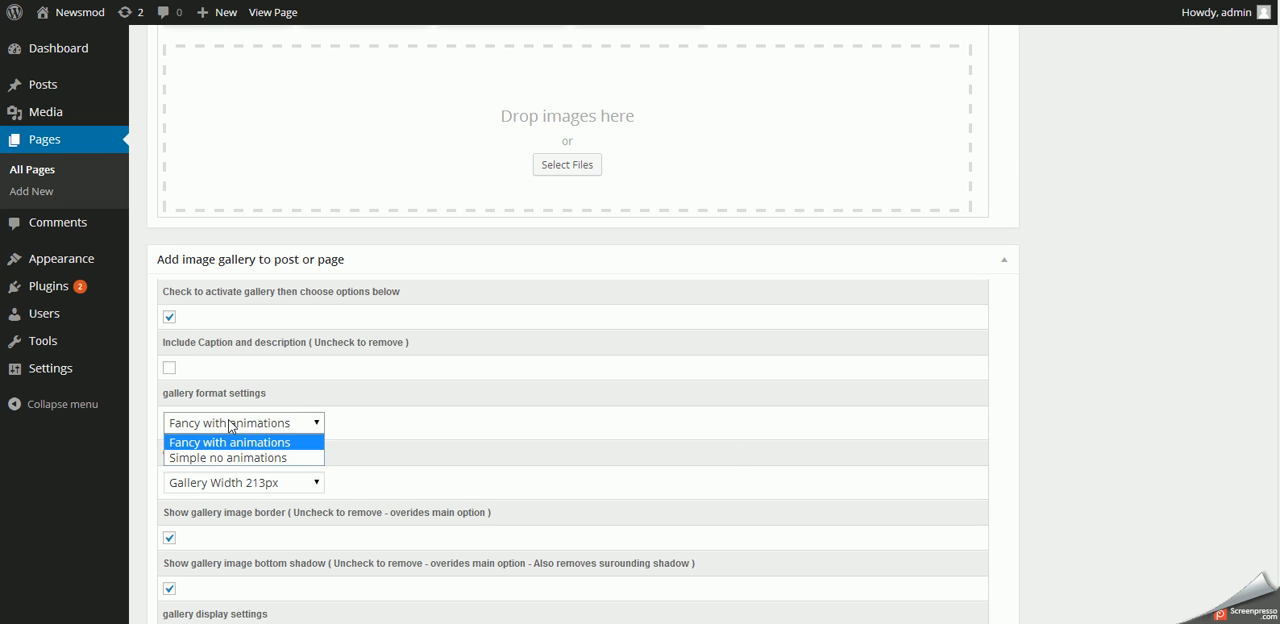
{"action": "left_click", "coordinate": [283, 426]}
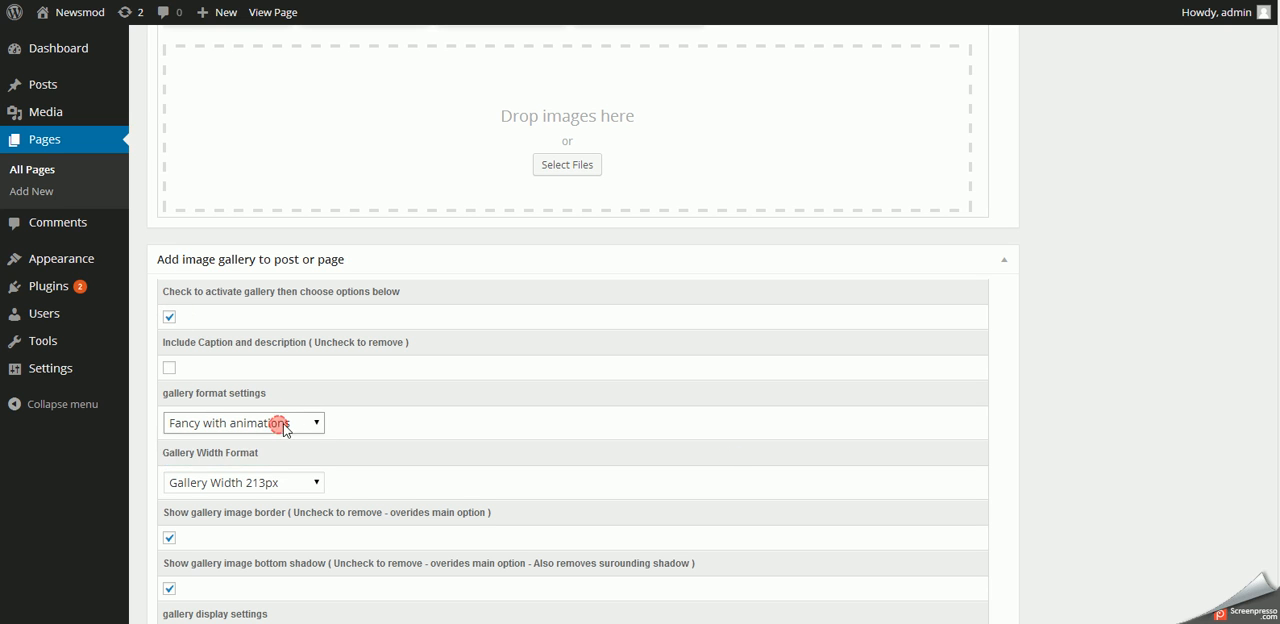
{"action": "scroll", "coordinate": [630, 429], "scroll_direction": "down", "scroll_amount": 5}
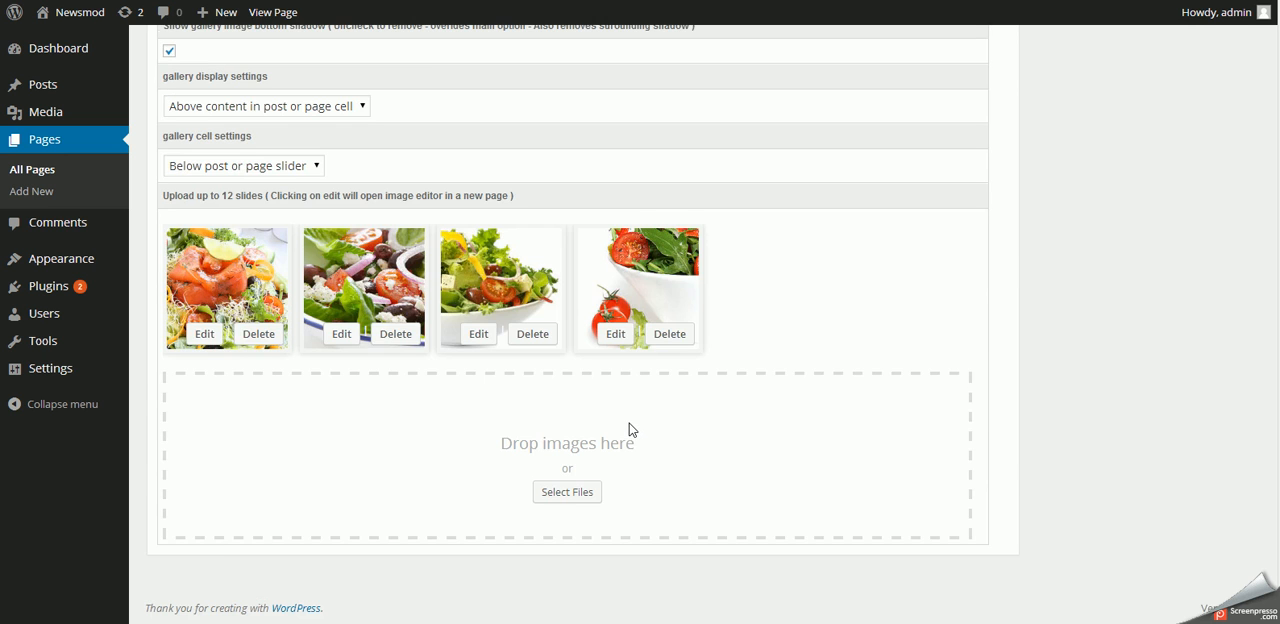
- Update the Newsmod the all in 1 theme page with the activated gallery and view it on the site
{"action": "scroll", "coordinate": [630, 429], "scroll_direction": "up", "scroll_amount": 15}
{"action": "left_click", "coordinate": [1234, 279]}
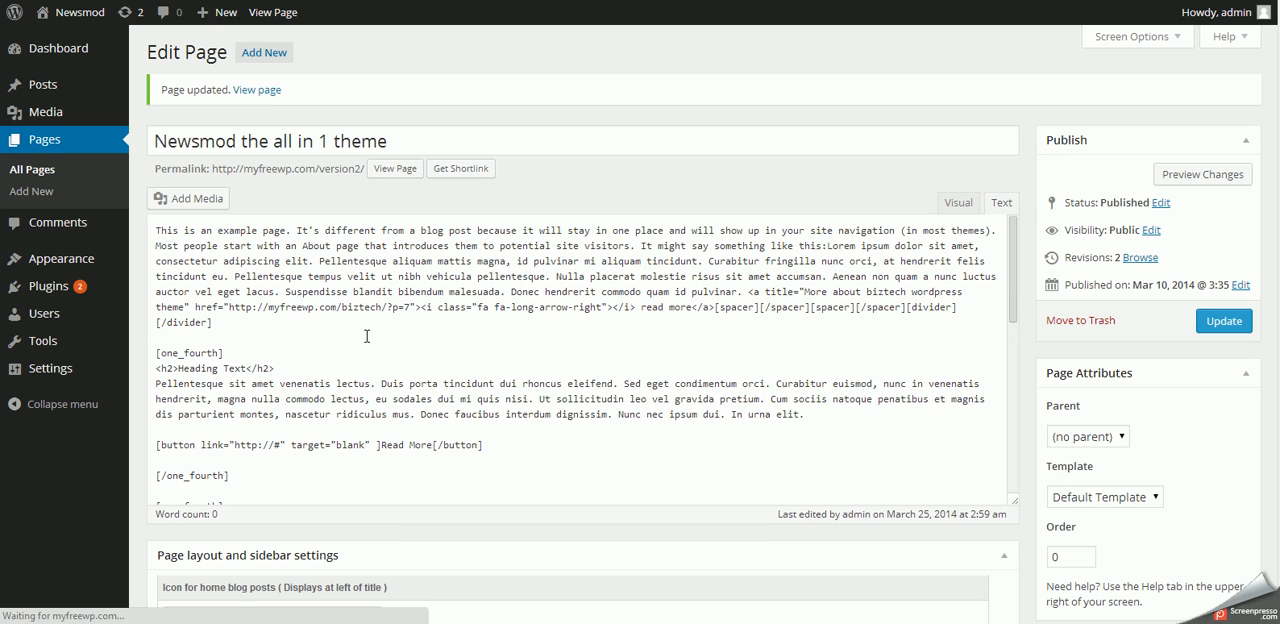
{"action": "left_click", "coordinate": [246, 96]}
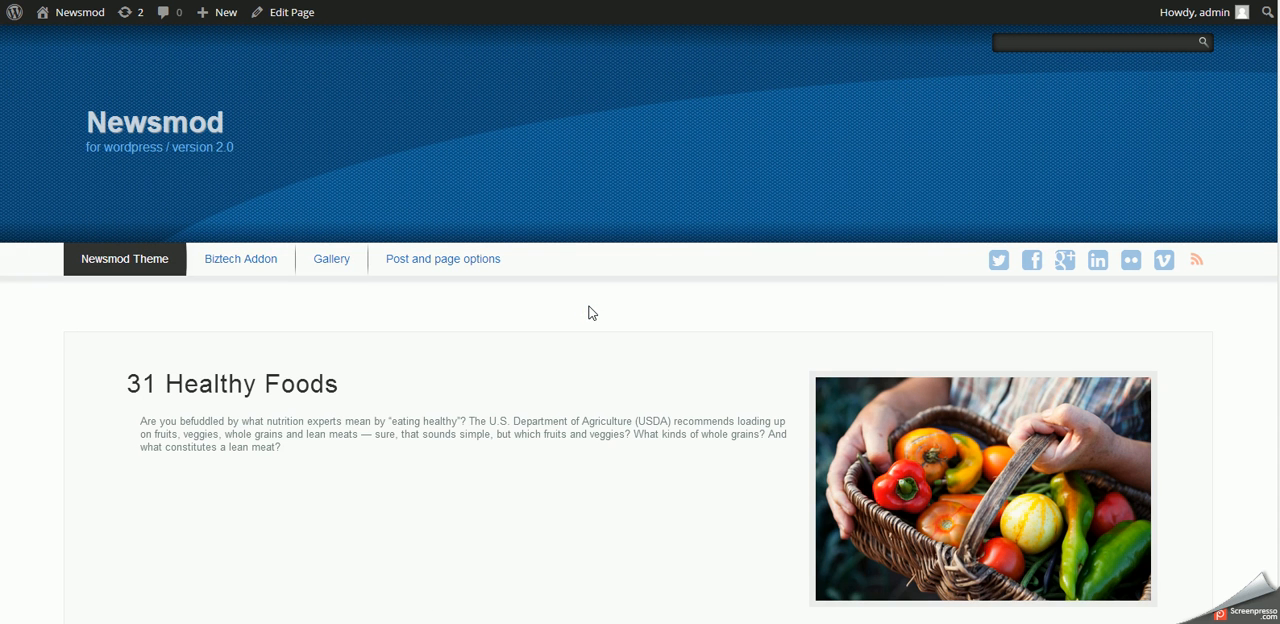
- Check the image gallery below the slider, enlarge its first salad image and close the enlarged view
{"action": "scroll", "coordinate": [590, 314], "scroll_direction": "down", "scroll_amount": 3}
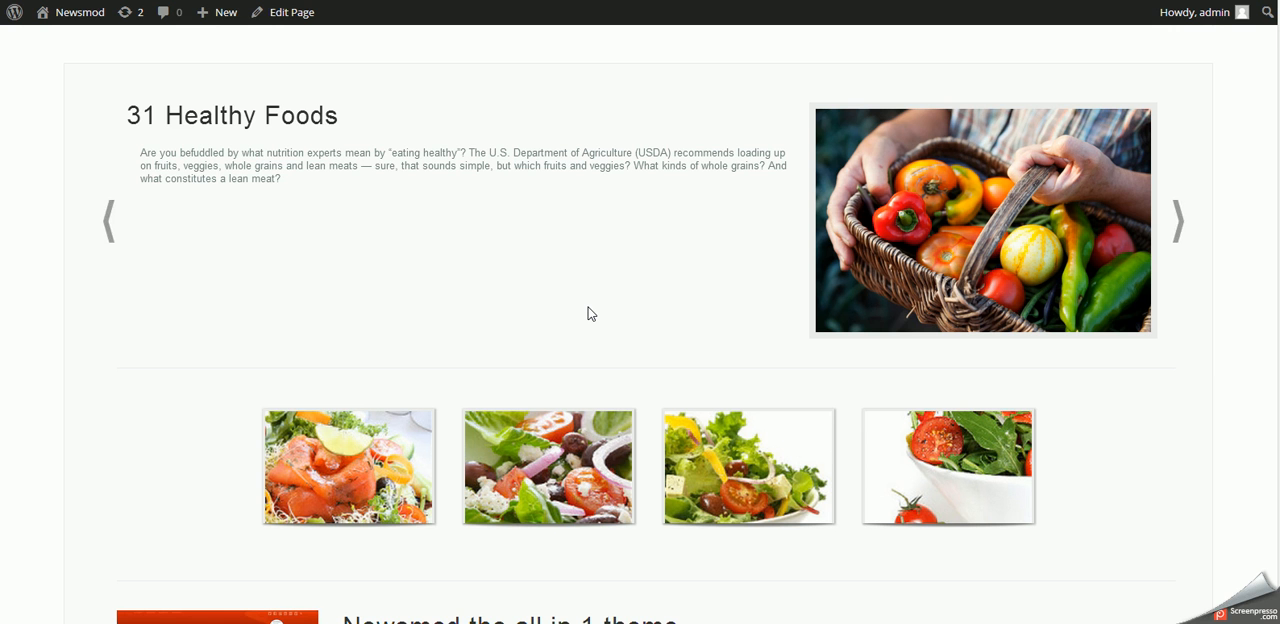
{"action": "scroll", "coordinate": [590, 314], "scroll_direction": "down", "scroll_amount": 3}
{"action": "mouse_move", "coordinate": [540, 178]}
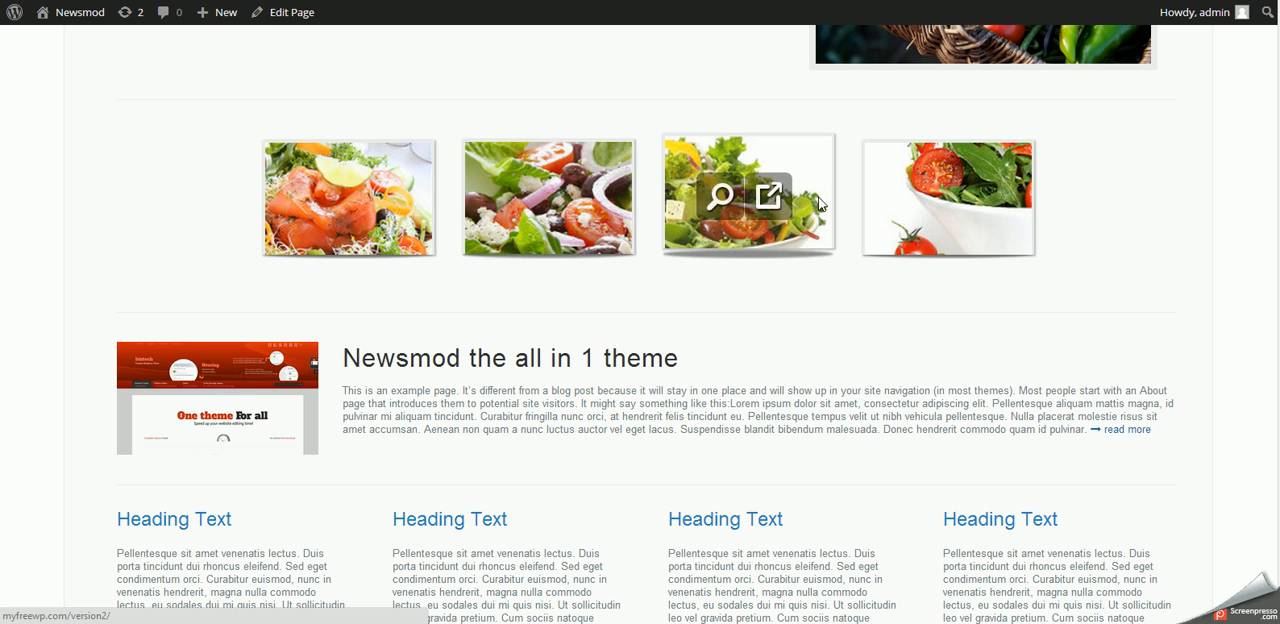
{"action": "mouse_move", "coordinate": [950, 195]}
{"action": "mouse_move", "coordinate": [275, 236]}
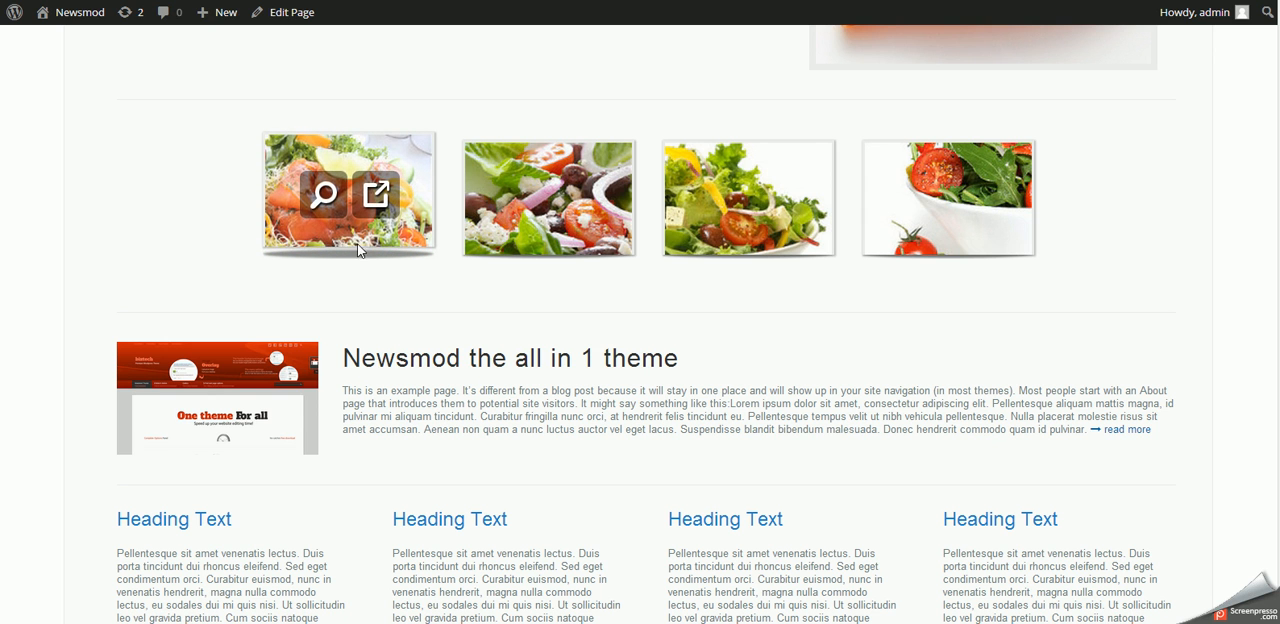
{"action": "left_click", "coordinate": [323, 196]}
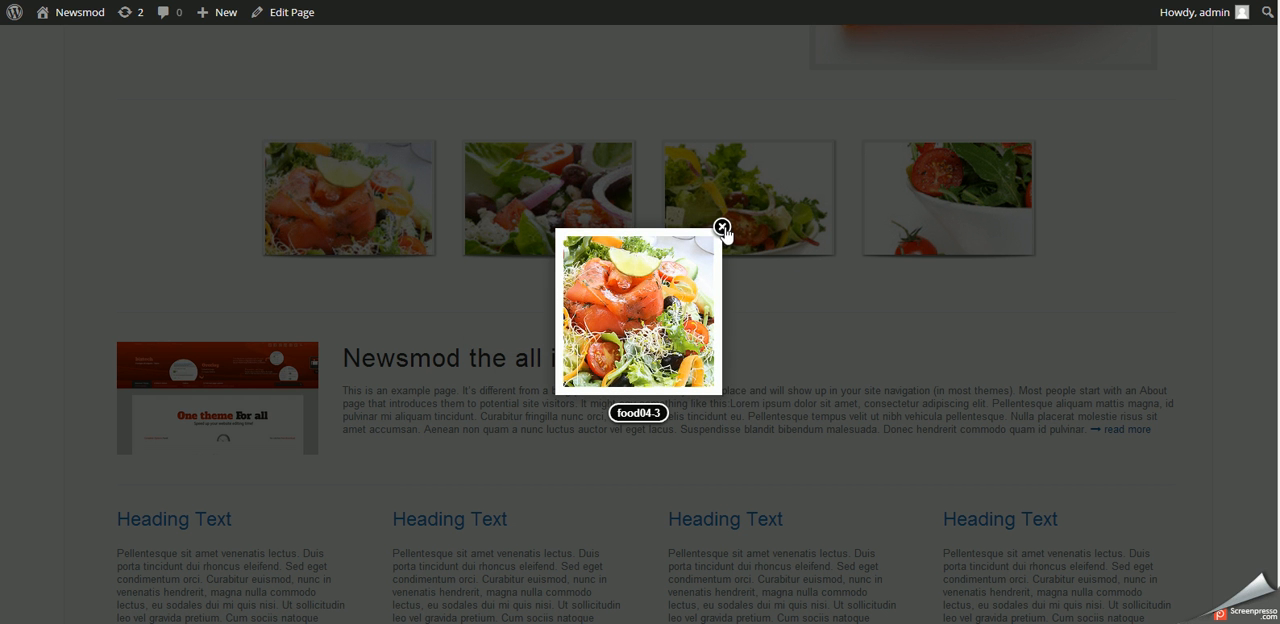
{"action": "left_click", "coordinate": [721, 227]}
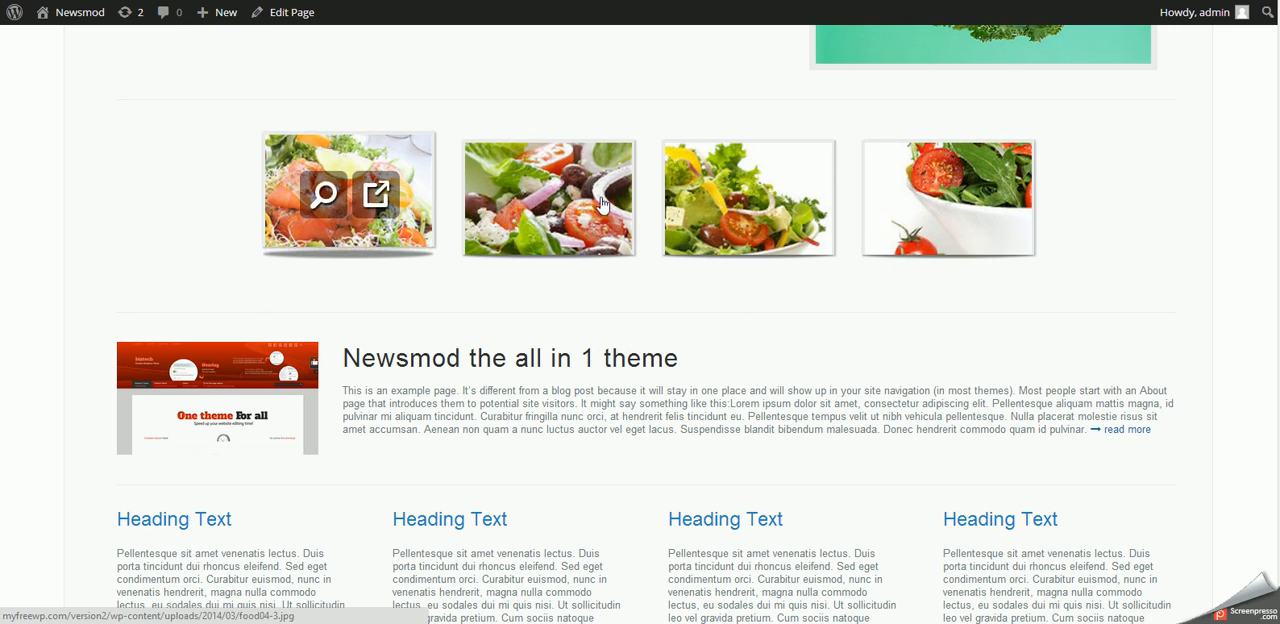
{"action": "scroll", "coordinate": [615, 417], "scroll_direction": "down", "scroll_amount": 8}
{"action": "scroll", "coordinate": [615, 417], "scroll_direction": "up", "scroll_amount": 8}
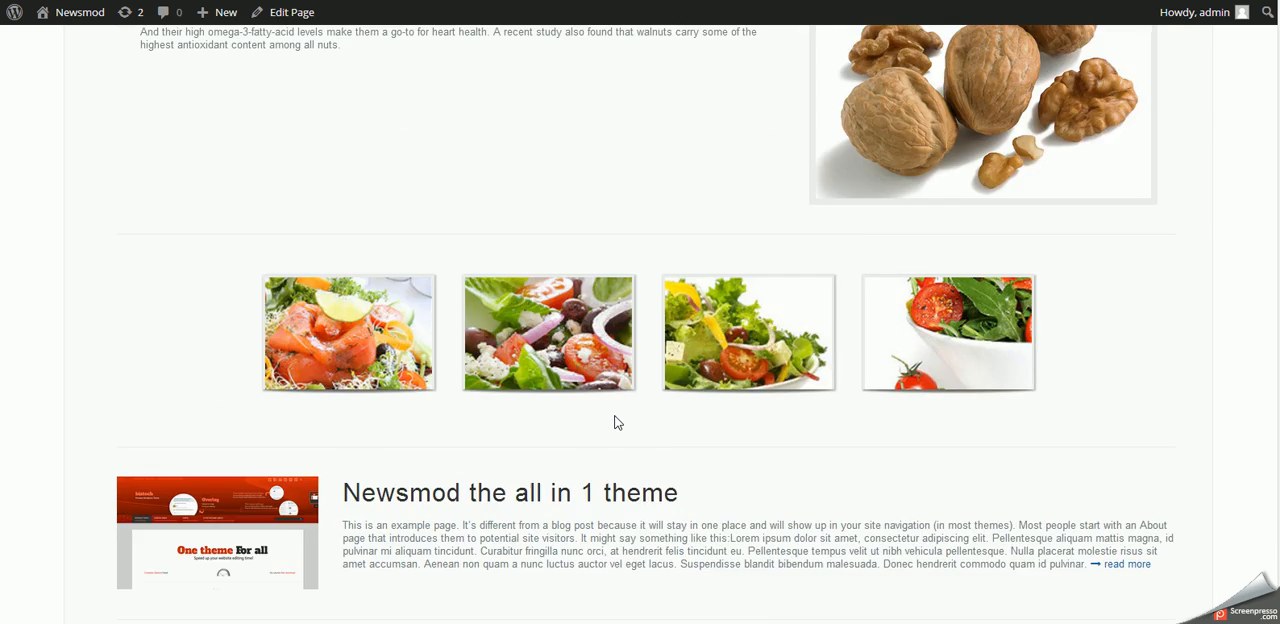
- Reopen the page for editing and set both the left and right sidebars to show on the page
{"action": "scroll", "coordinate": [615, 422], "scroll_direction": "up", "scroll_amount": 3}
{"action": "left_click", "coordinate": [289, 17]}
{"action": "scroll", "coordinate": [465, 400], "scroll_direction": "down", "scroll_amount": 10}
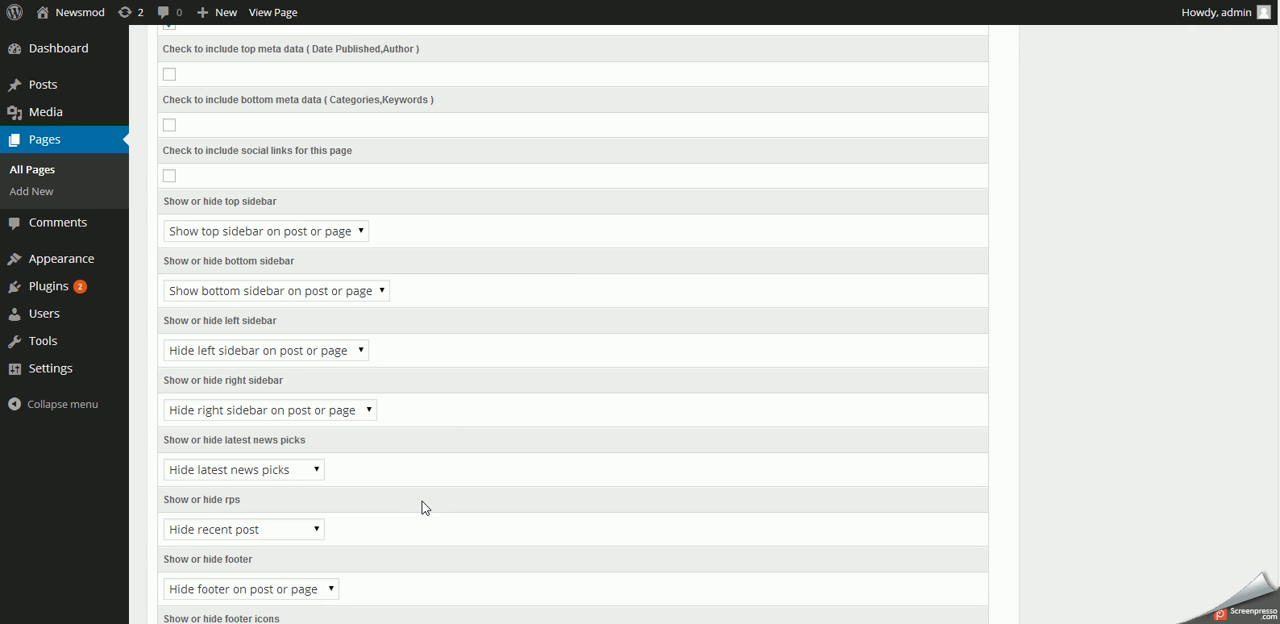
{"action": "left_click", "coordinate": [198, 351]}
{"action": "left_click", "coordinate": [198, 386]}
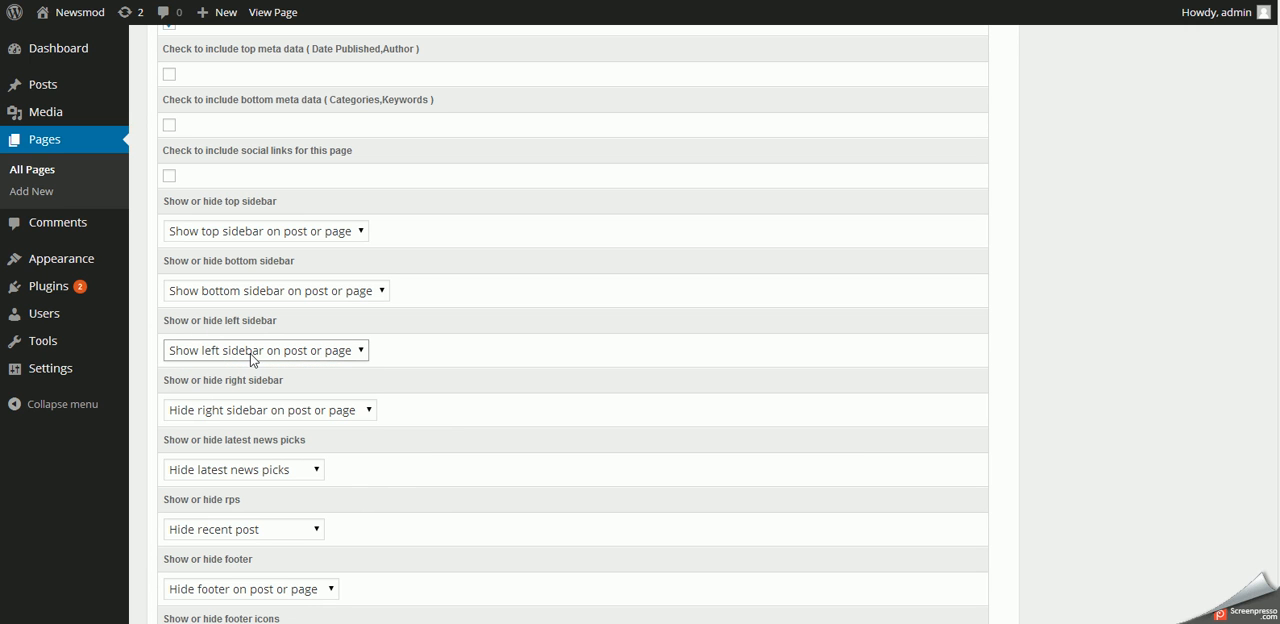
{"action": "left_click", "coordinate": [246, 410]}
{"action": "left_click", "coordinate": [278, 442]}
{"action": "left_click", "coordinate": [517, 381]}
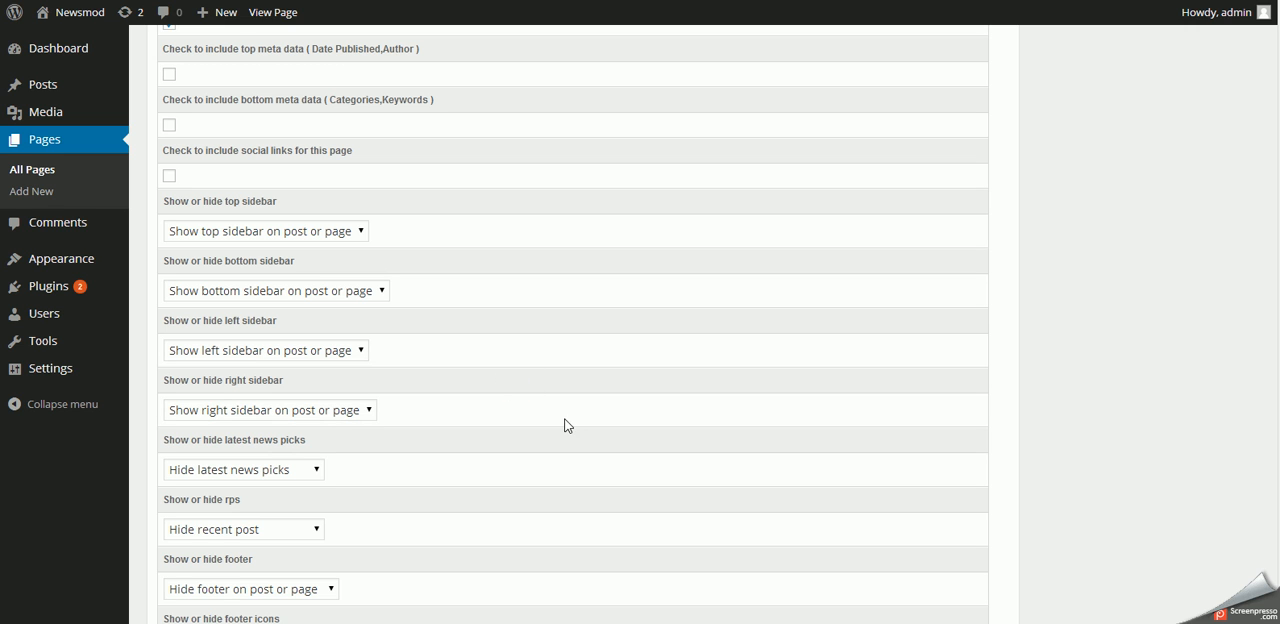
- Set the page to show recent posts and update it
{"action": "left_click", "coordinate": [239, 532]}
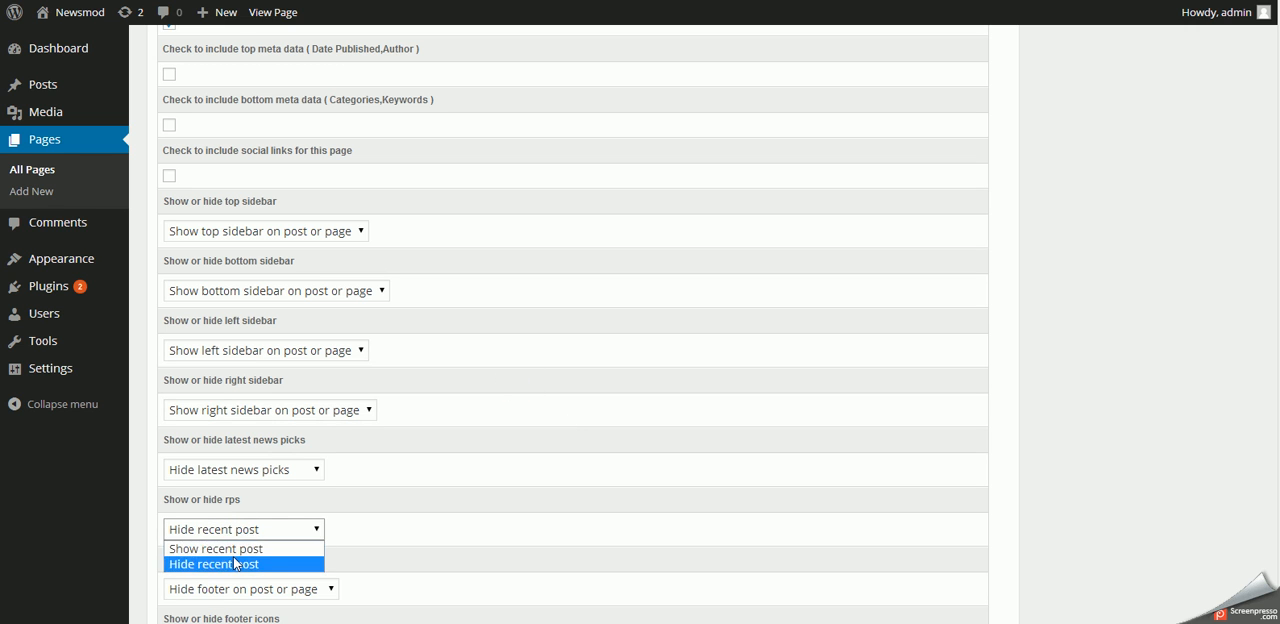
{"action": "left_click", "coordinate": [233, 549]}
{"action": "left_click", "coordinate": [545, 476]}
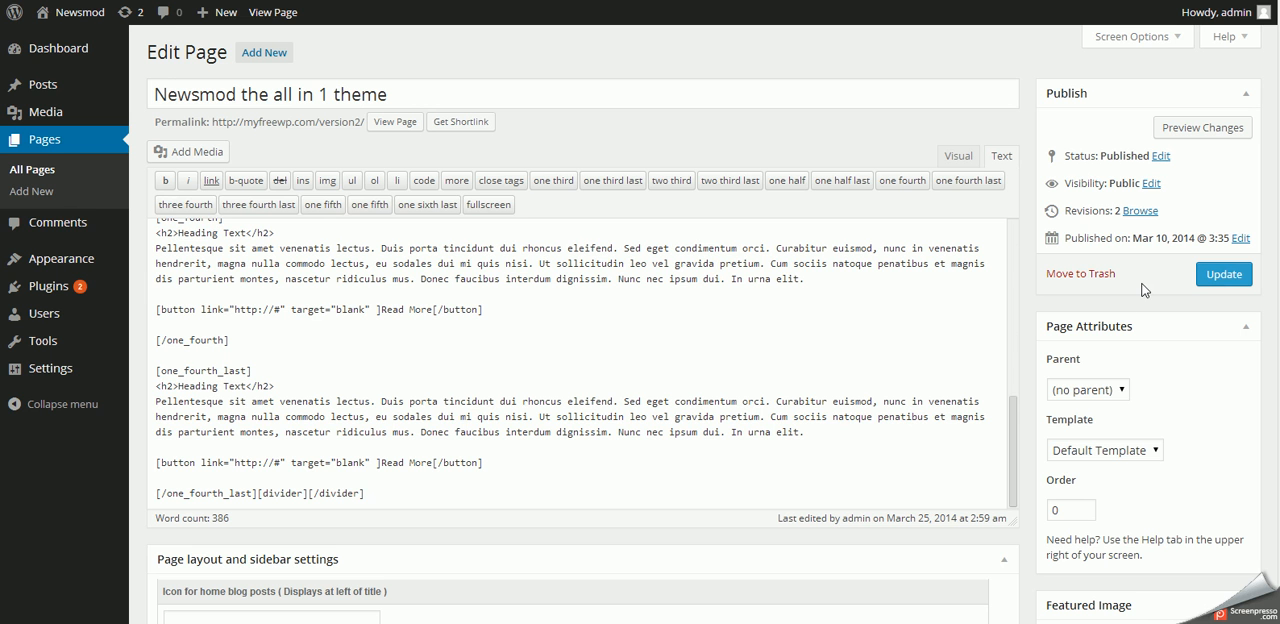
{"action": "left_click", "coordinate": [1230, 283]}
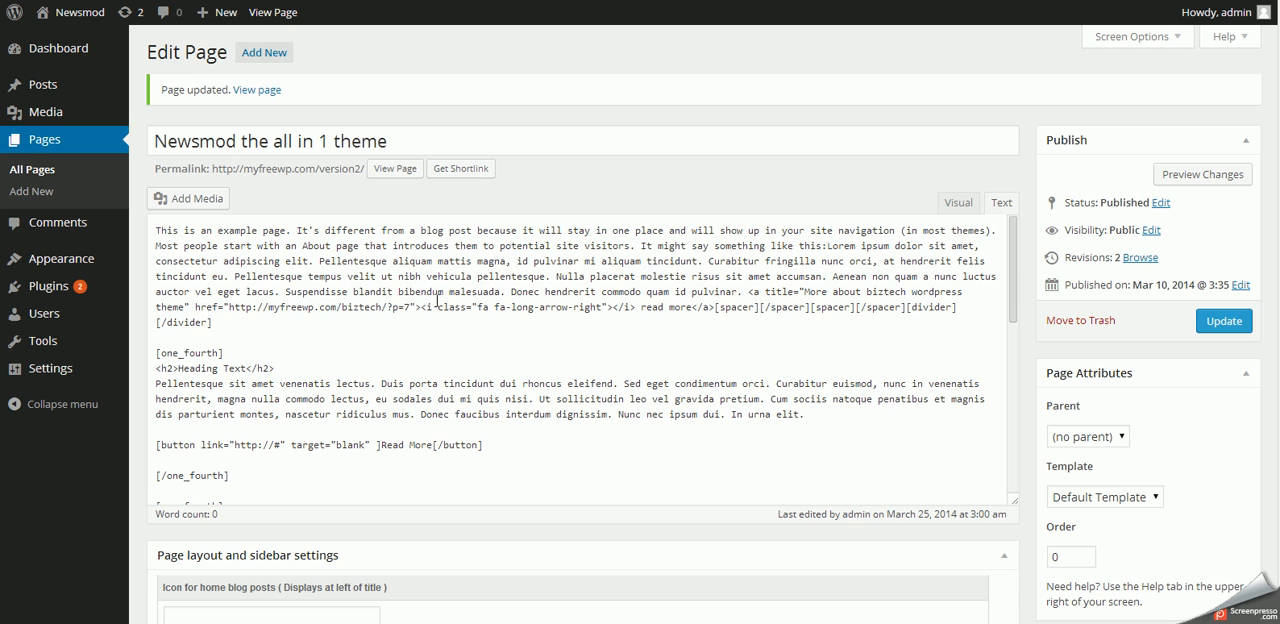
- View the updated page and examine its left and right sidebars alongside the slider, gallery and page text
{"action": "left_click", "coordinate": [250, 12]}
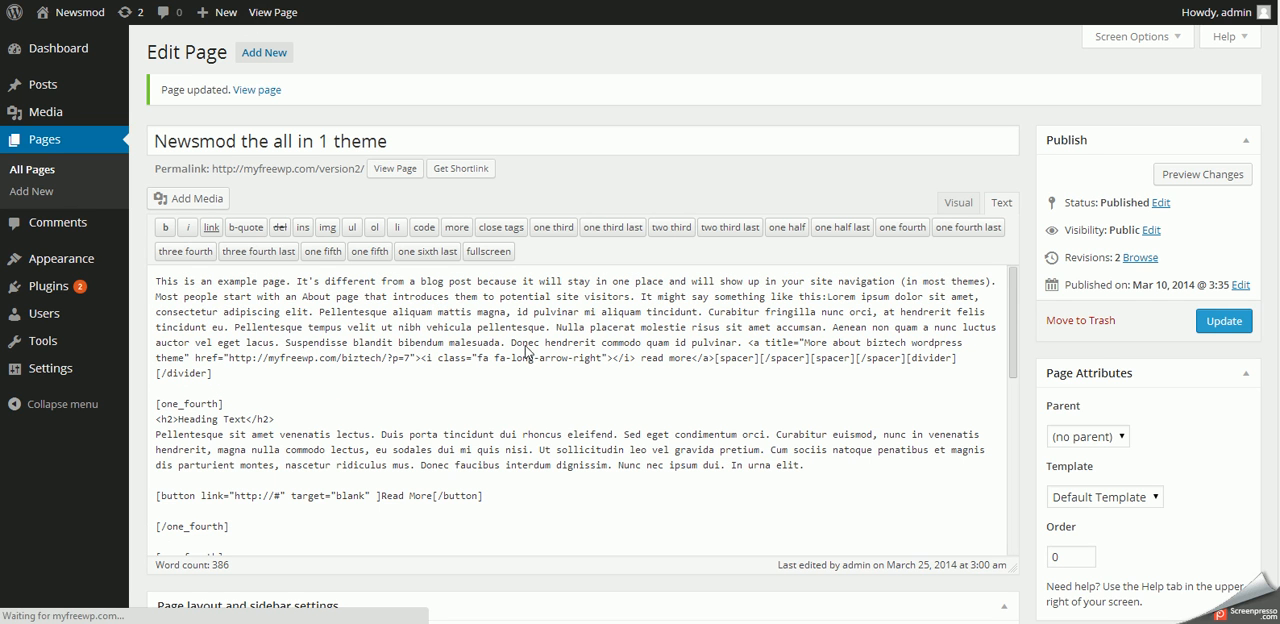
{"action": "scroll", "coordinate": [551, 329], "scroll_direction": "down", "scroll_amount": 7}
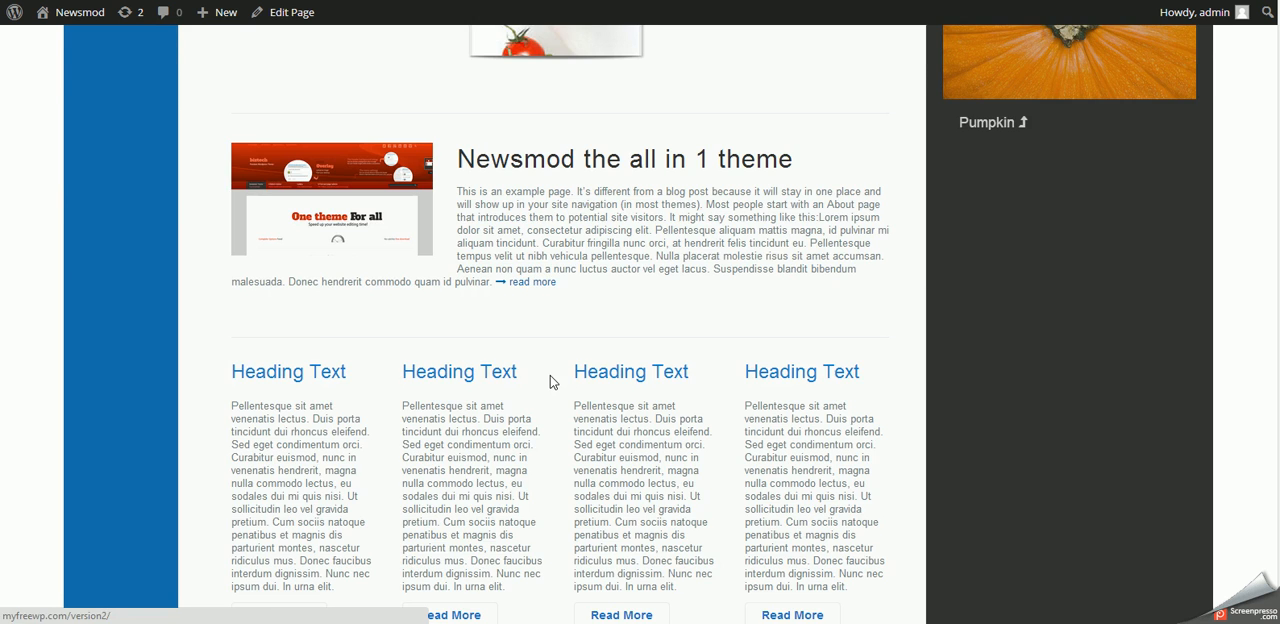
{"action": "scroll", "coordinate": [214, 306], "scroll_direction": "up", "scroll_amount": 5}
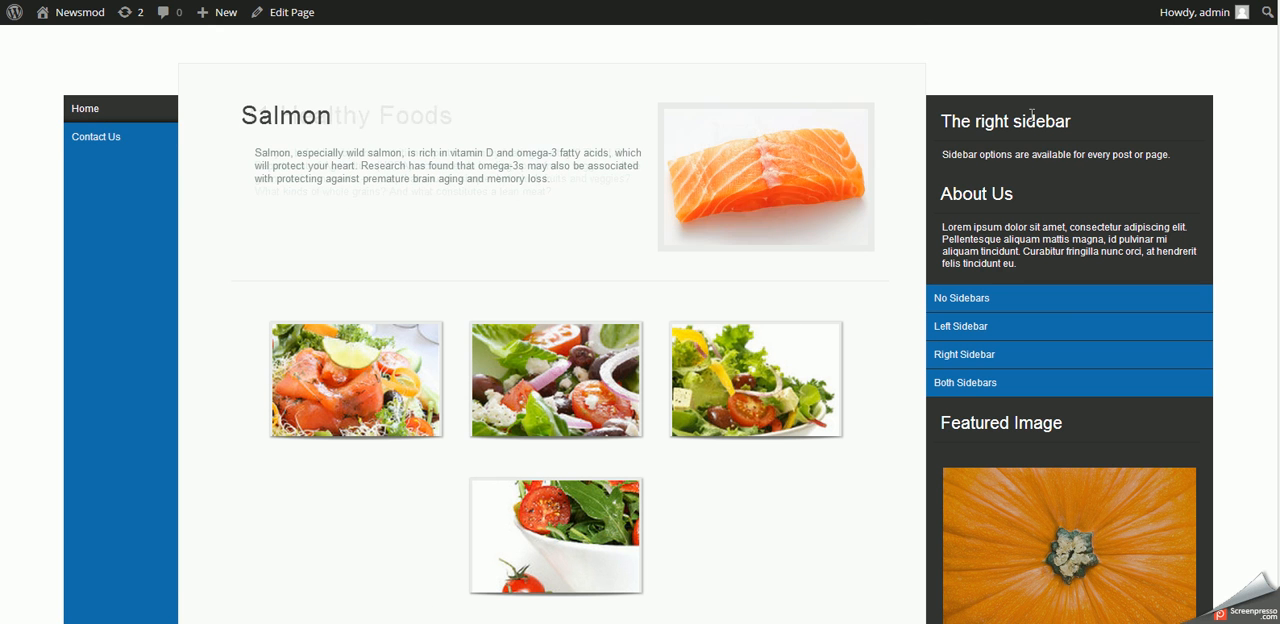
{"action": "scroll", "coordinate": [1017, 235], "scroll_direction": "down", "scroll_amount": 5}
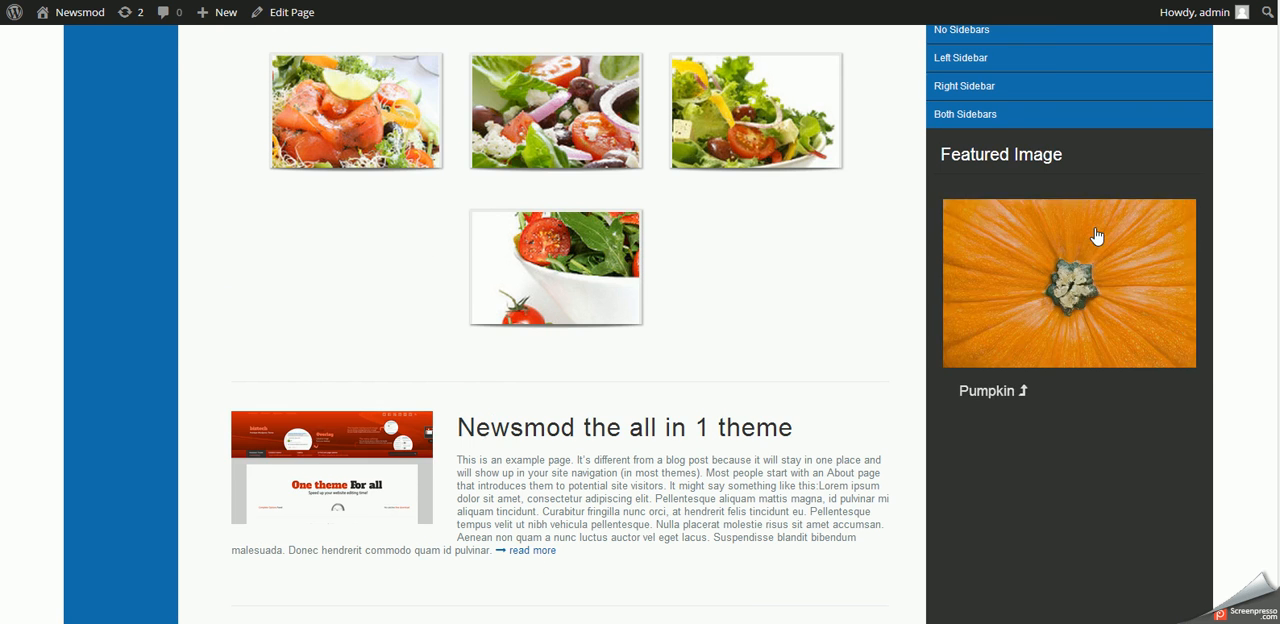
{"action": "scroll", "coordinate": [1015, 240], "scroll_direction": "up", "scroll_amount": 5}
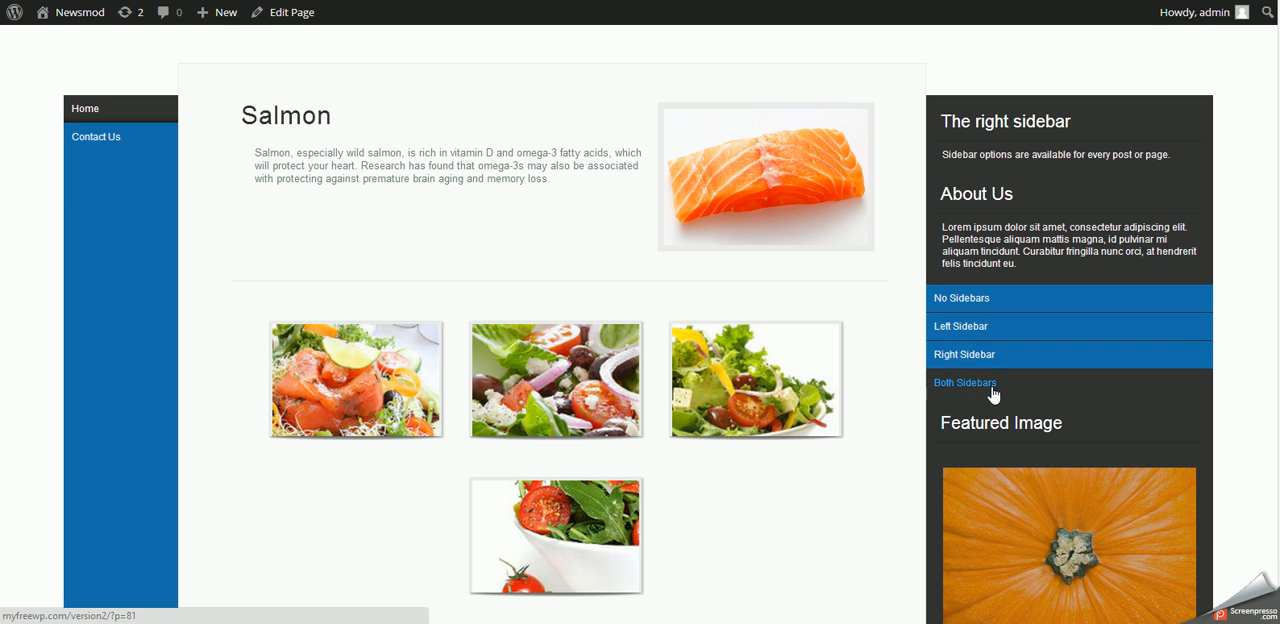
{"action": "scroll", "coordinate": [988, 403], "scroll_direction": "down", "scroll_amount": 3}
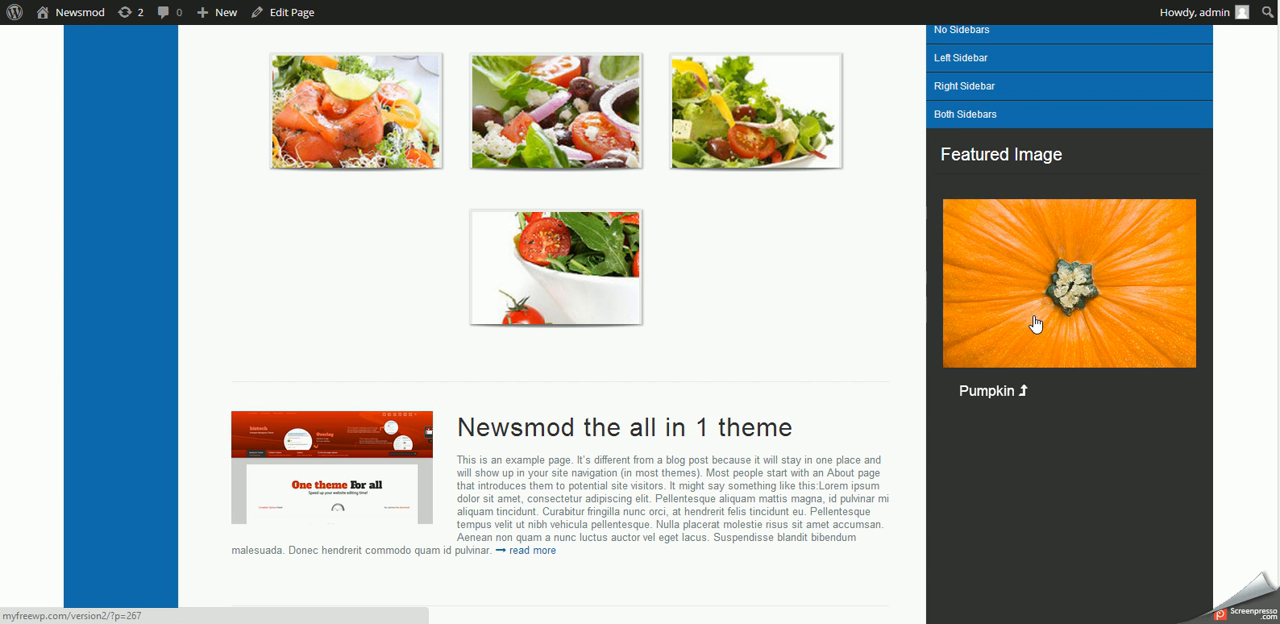
{"action": "scroll", "coordinate": [982, 525], "scroll_direction": "down", "scroll_amount": 3}
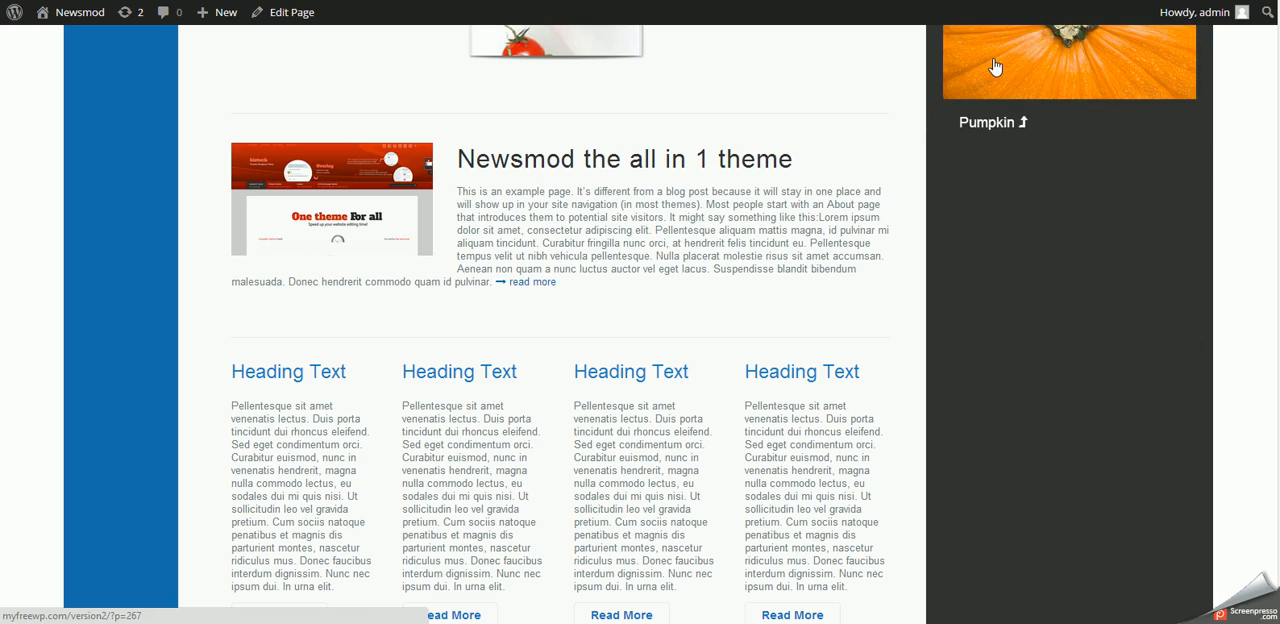
{"action": "scroll", "coordinate": [1031, 491], "scroll_direction": "down", "scroll_amount": 6}
{"action": "scroll", "coordinate": [1030, 493], "scroll_direction": "up", "scroll_amount": 4}
{"action": "scroll", "coordinate": [1030, 493], "scroll_direction": "up", "scroll_amount": 8}
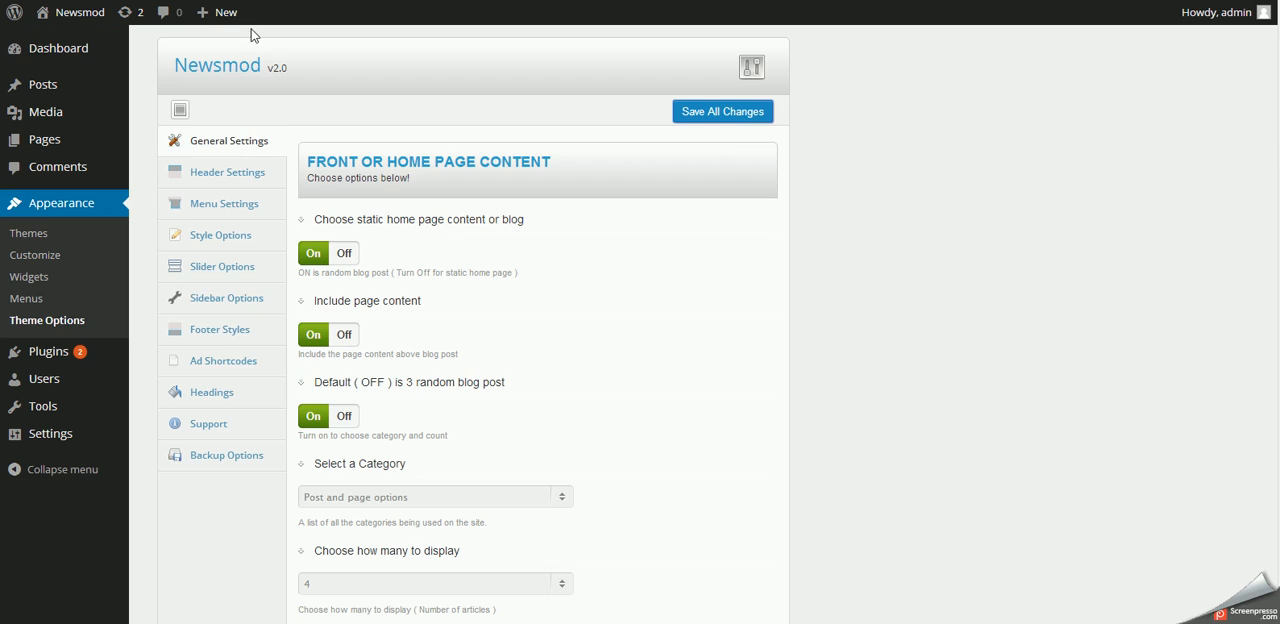
- In the Sidebar Options of the theme options, set the right sidebar width to 15 percent and save all changes
{"action": "left_click", "coordinate": [218, 296]}
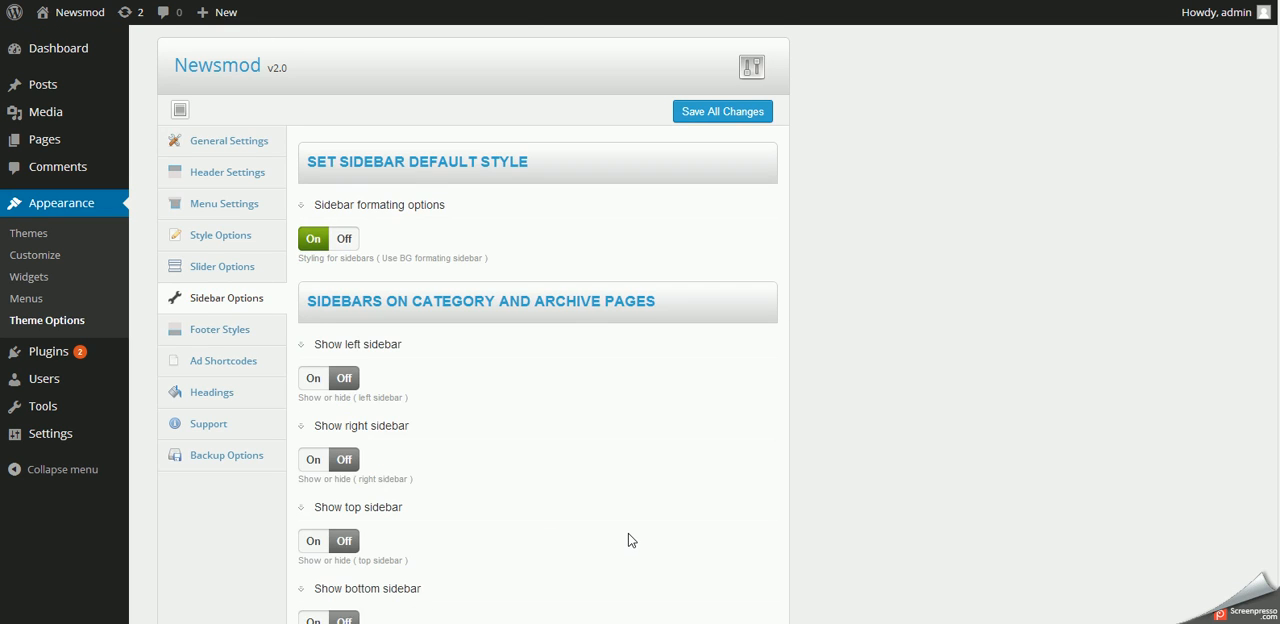
{"action": "scroll", "coordinate": [628, 536], "scroll_direction": "down", "scroll_amount": 3}
{"action": "scroll", "coordinate": [628, 537], "scroll_direction": "down", "scroll_amount": 3}
{"action": "scroll", "coordinate": [628, 537], "scroll_direction": "up", "scroll_amount": 3}
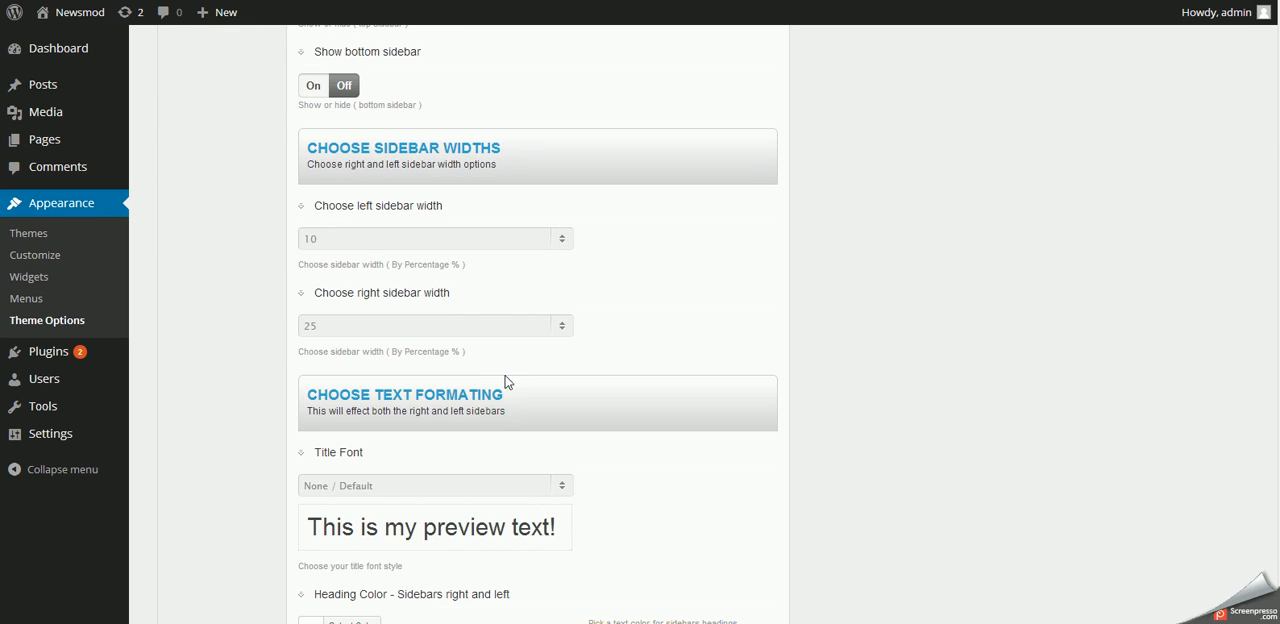
{"action": "left_click", "coordinate": [435, 322]}
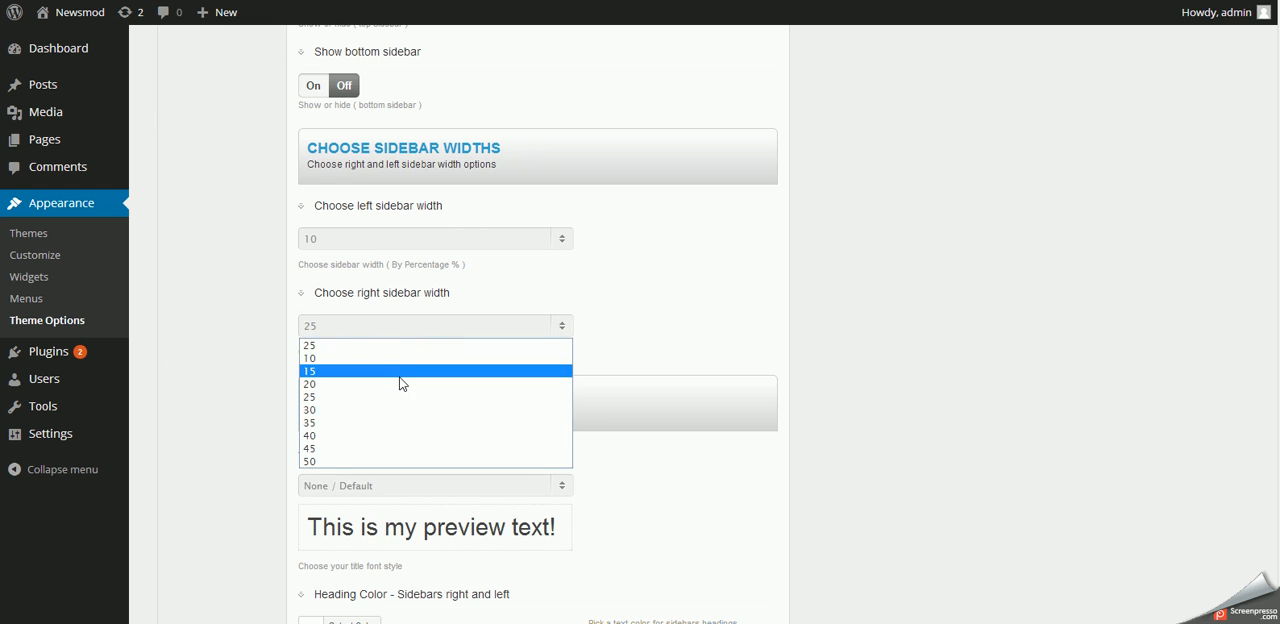
{"action": "left_click", "coordinate": [399, 377]}
{"action": "scroll", "coordinate": [737, 180], "scroll_direction": "up", "scroll_amount": 6}
{"action": "left_click", "coordinate": [710, 115]}
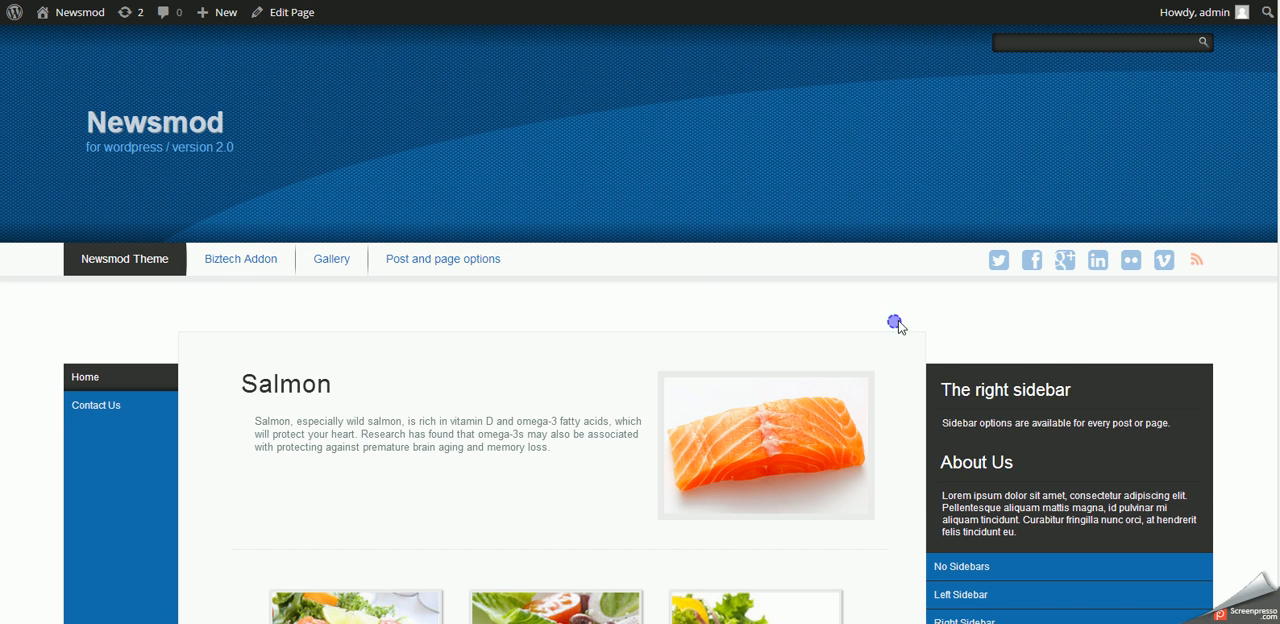
- Reload the site's home page and check the layout with the new right sidebar width
{"action": "right_click", "coordinate": [898, 325]}
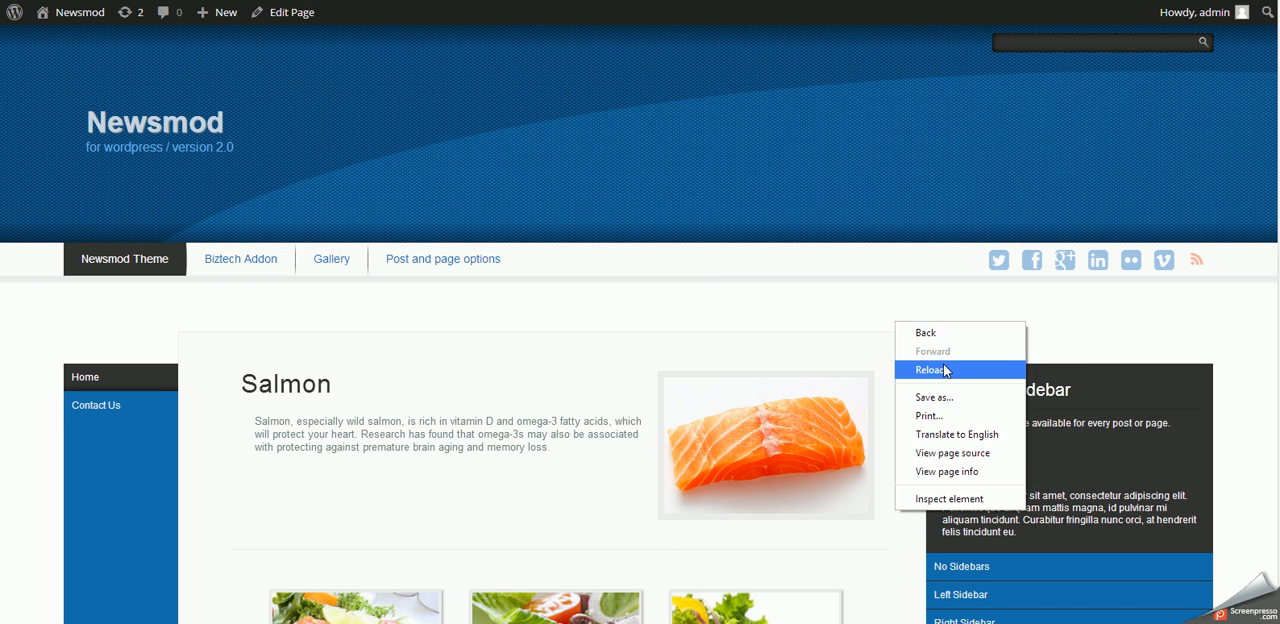
{"action": "left_click", "coordinate": [940, 366]}
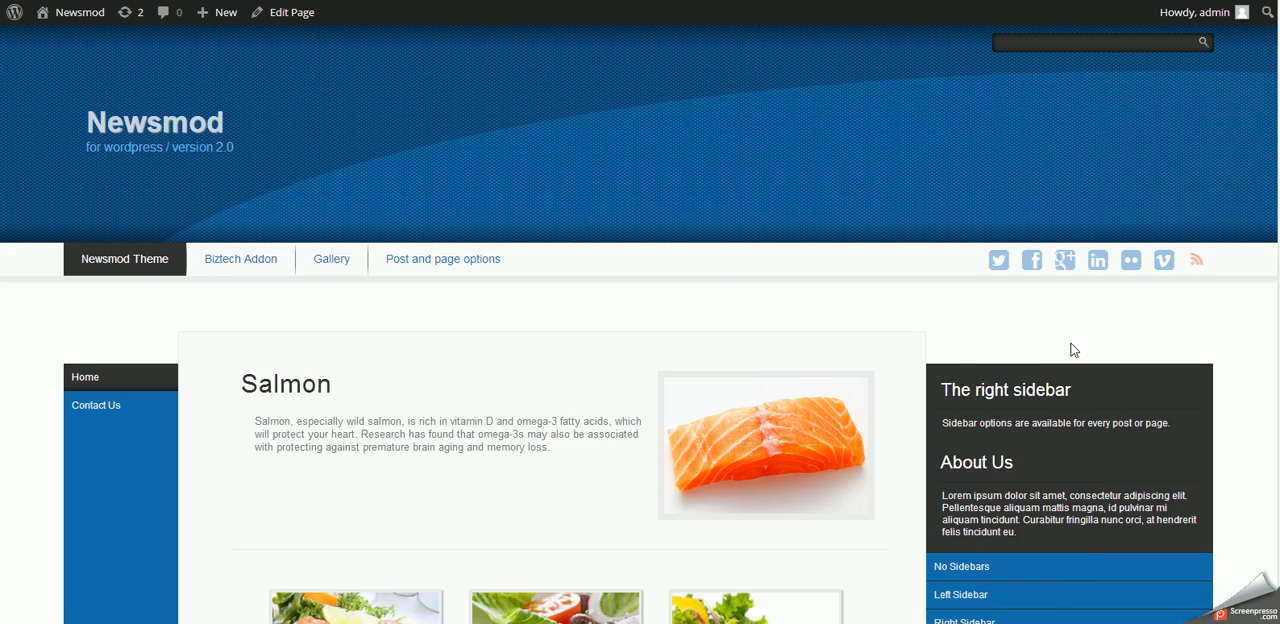
{"action": "scroll", "coordinate": [1100, 486], "scroll_direction": "down", "scroll_amount": 3}
{"action": "scroll", "coordinate": [1097, 481], "scroll_direction": "down", "scroll_amount": 5}
{"action": "scroll", "coordinate": [1097, 479], "scroll_direction": "up", "scroll_amount": 10}
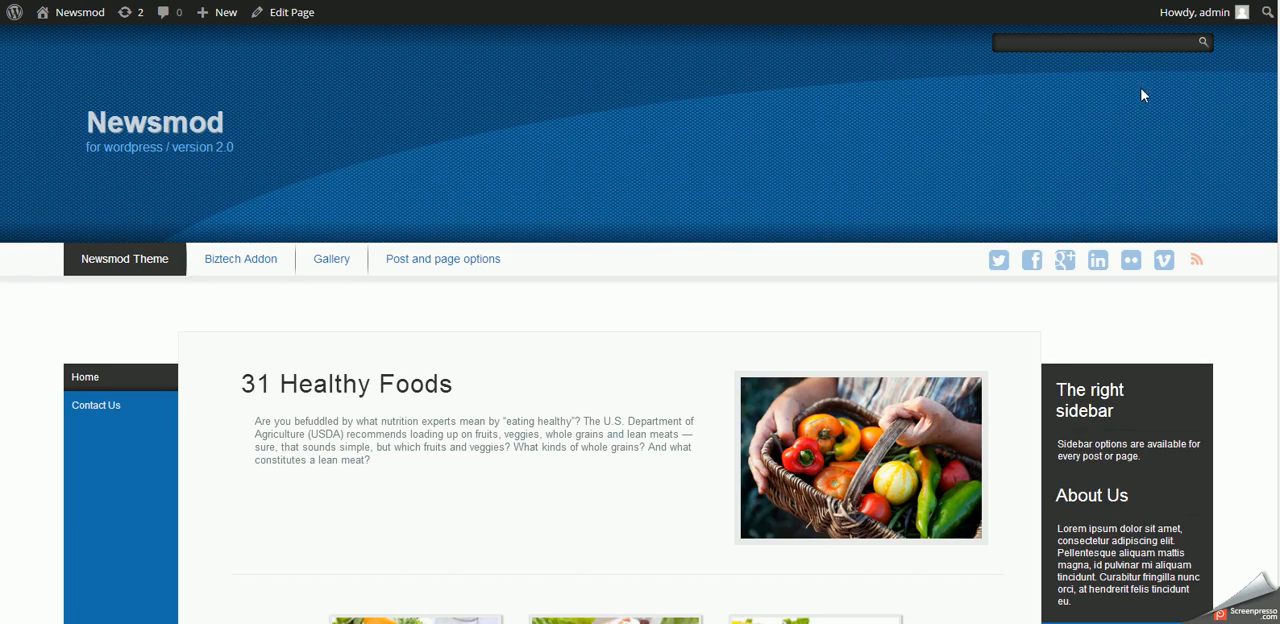
- Take the browser out of full screen and narrow its window to about phone width
{"action": "key", "text": "F11"}
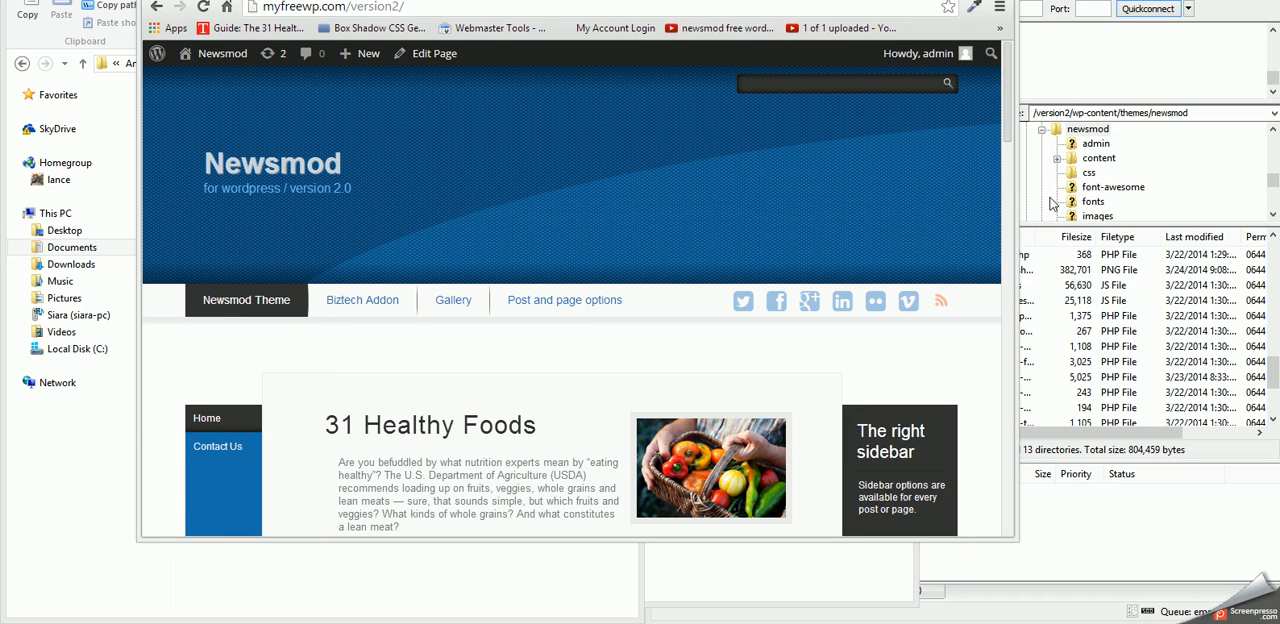
{"action": "left_click_drag", "start_coordinate": [1013, 242], "coordinate": [1011, 242]}
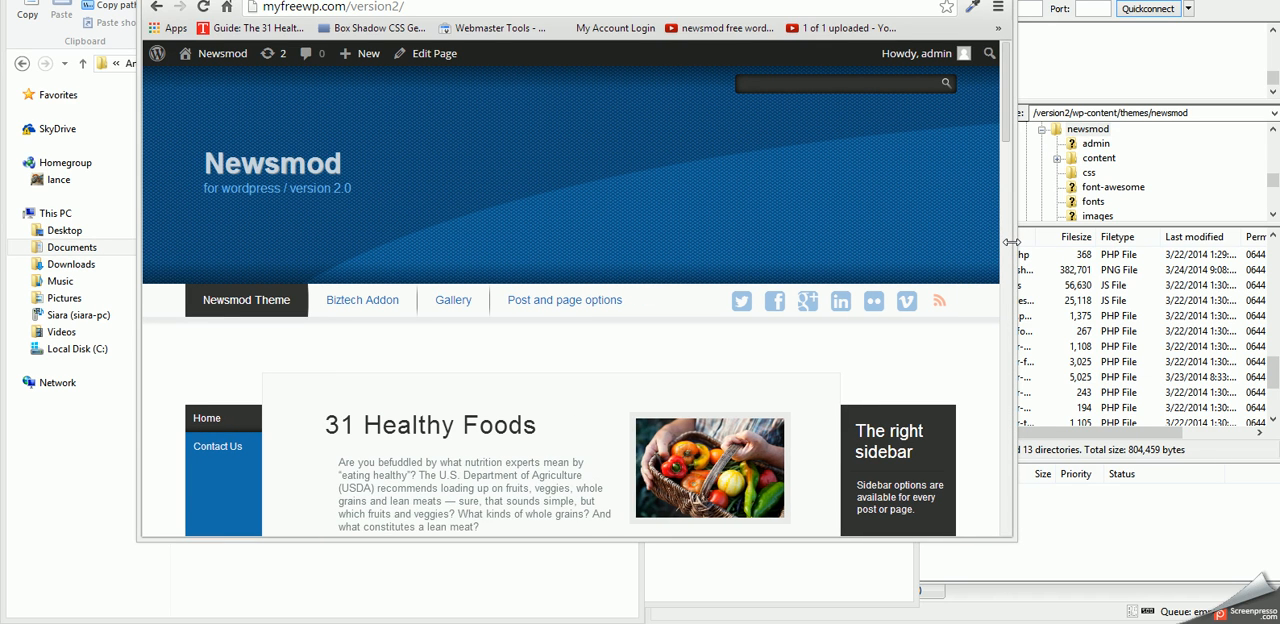
{"action": "left_click_drag", "start_coordinate": [1011, 242], "coordinate": [442, 236]}
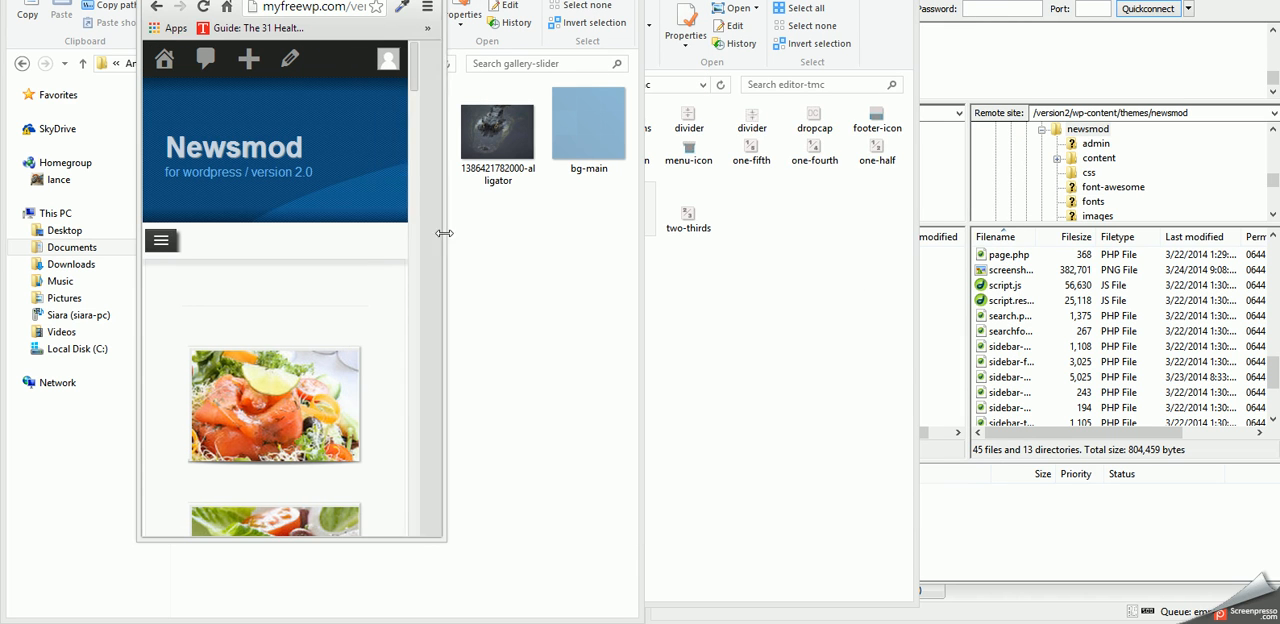
- Test opening and closing the collapsed mobile menu and check the page content in the narrow layout
{"action": "left_click", "coordinate": [158, 245]}
{"action": "left_click", "coordinate": [160, 243]}
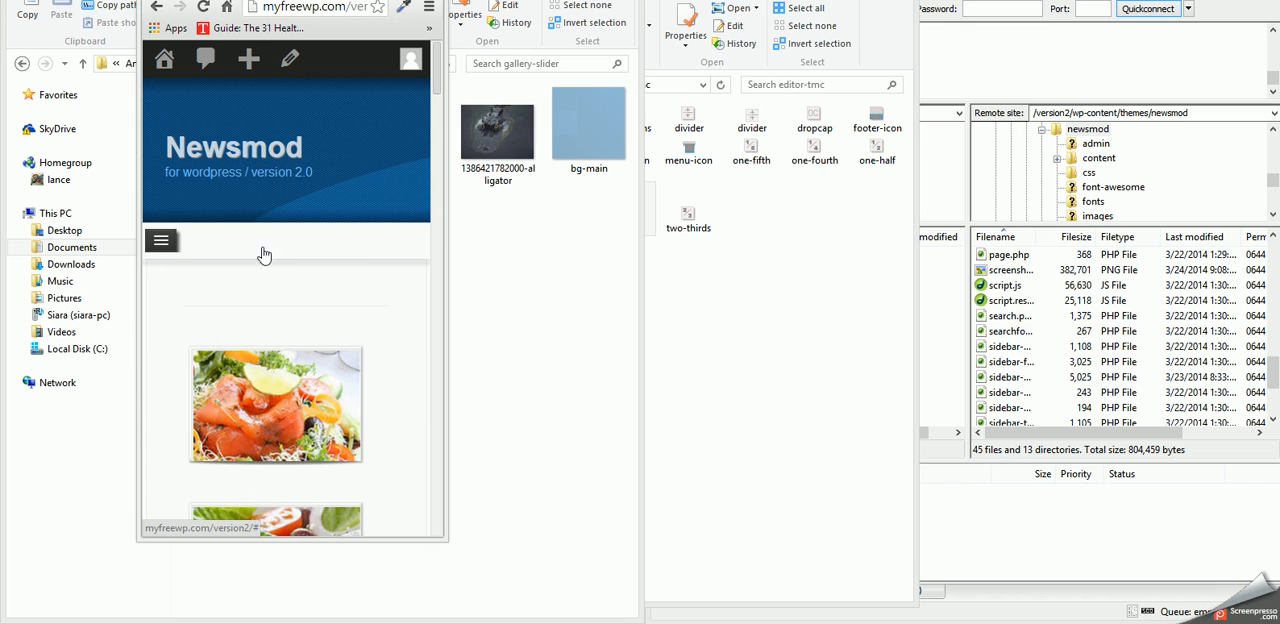
{"action": "left_click", "coordinate": [180, 246]}
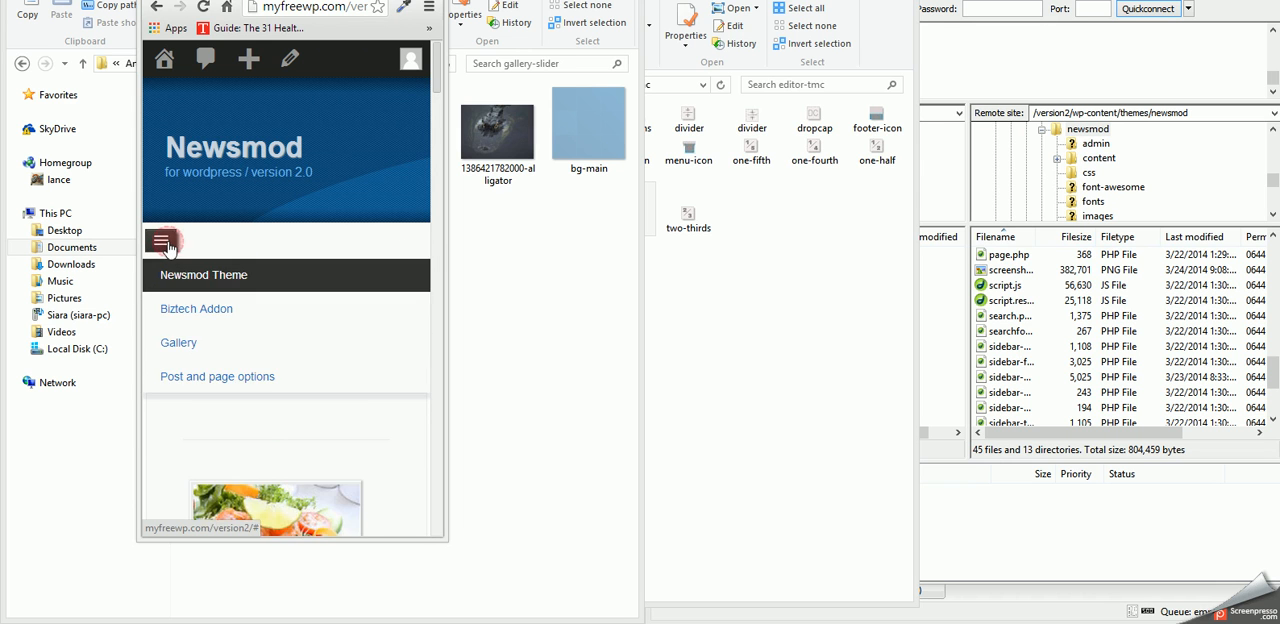
{"action": "scroll", "coordinate": [318, 290], "scroll_direction": "down", "scroll_amount": 5}
{"action": "scroll", "coordinate": [318, 290], "scroll_direction": "down", "scroll_amount": 15}
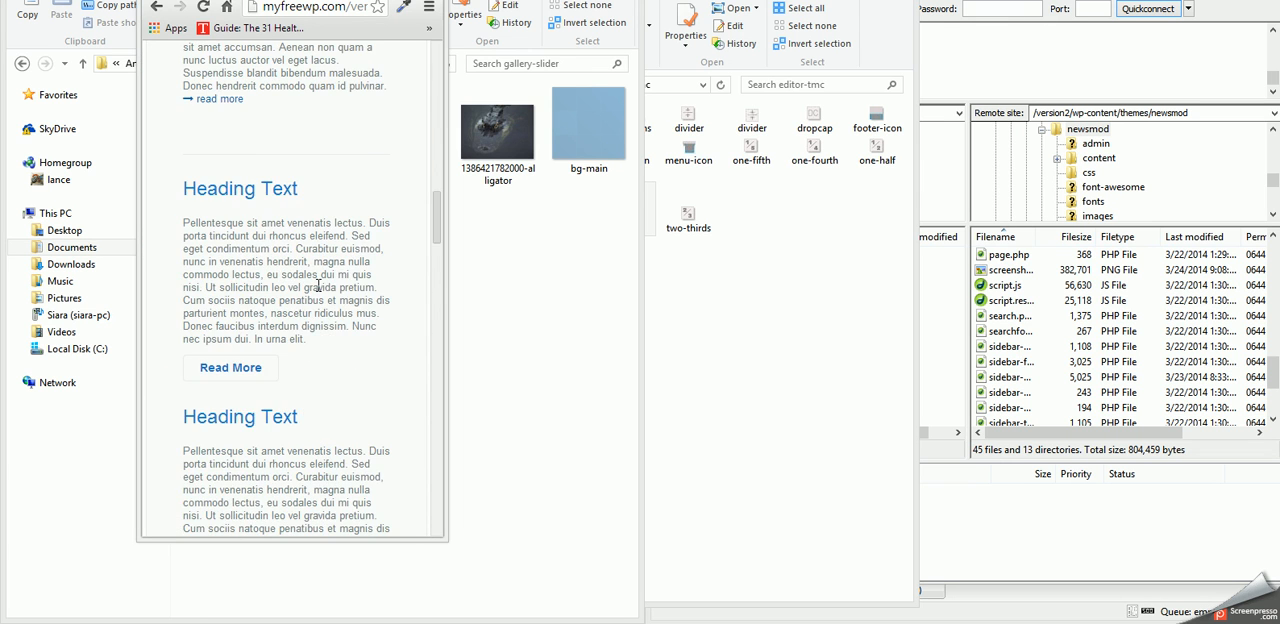
- Check the rest of the home page in the narrow layout down to the footer and return to its top
{"action": "scroll", "coordinate": [318, 290], "scroll_direction": "down", "scroll_amount": 3}
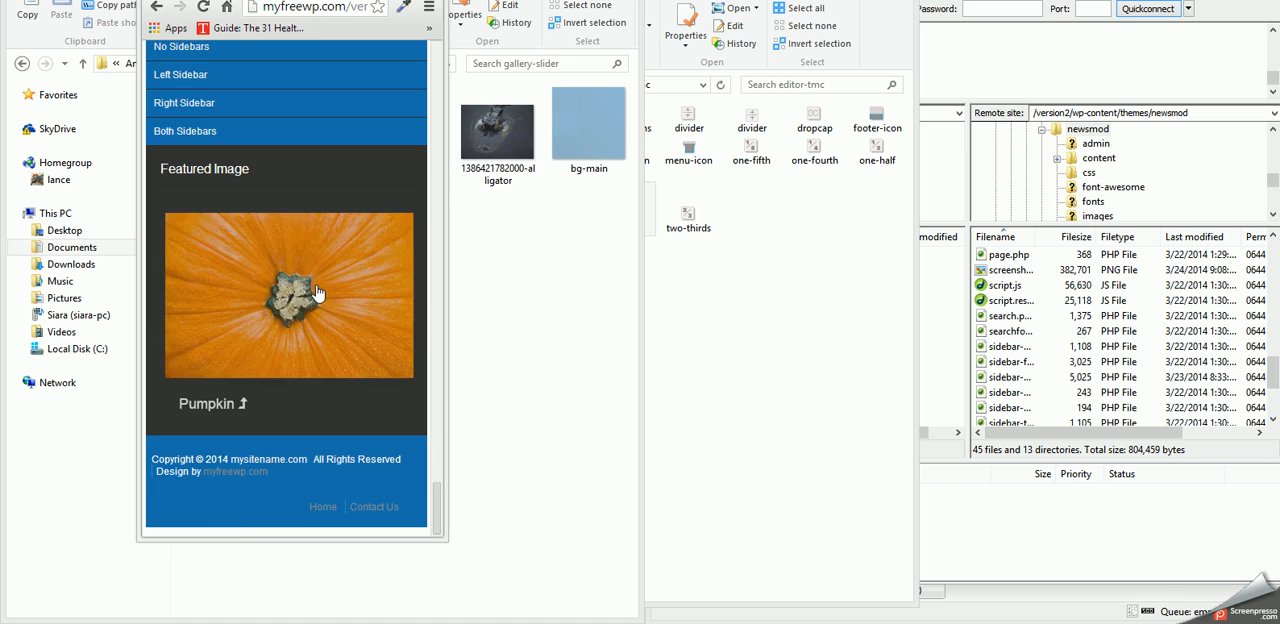
{"action": "scroll", "coordinate": [318, 290], "scroll_direction": "up", "scroll_amount": 10}
{"action": "scroll", "coordinate": [318, 288], "scroll_direction": "up", "scroll_amount": 10}
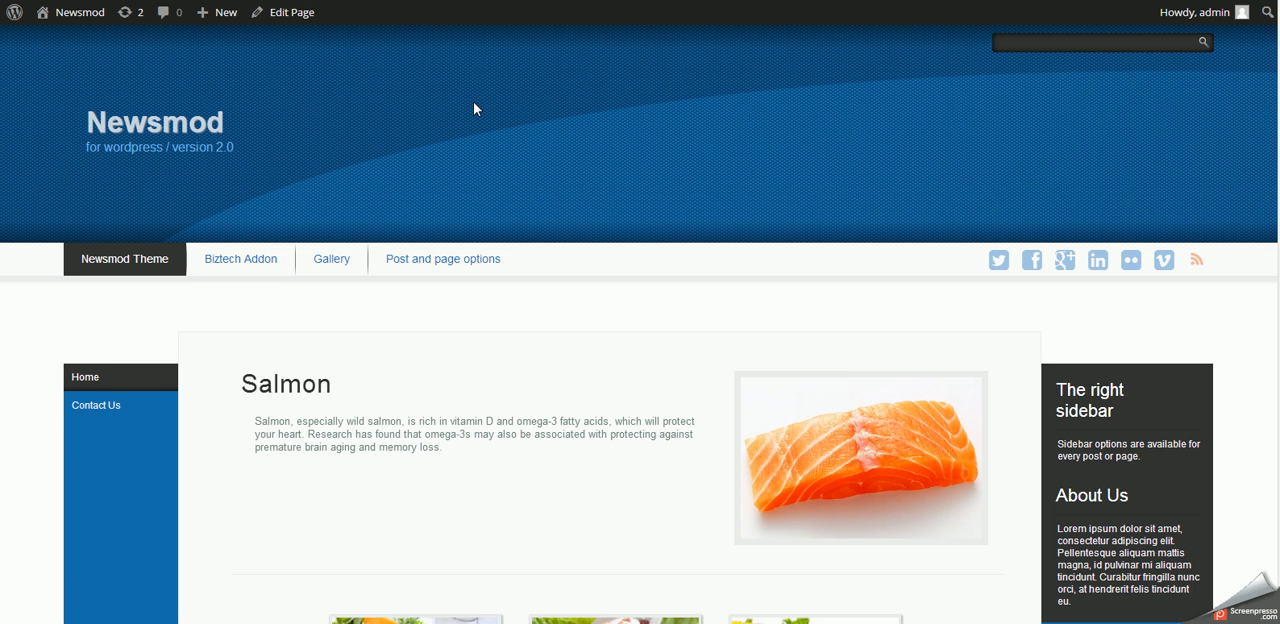
- In the theme's Menu Settings, enable the top menu position and menu descriptions, and save all changes
{"action": "mouse_move", "coordinate": [423, 274]}
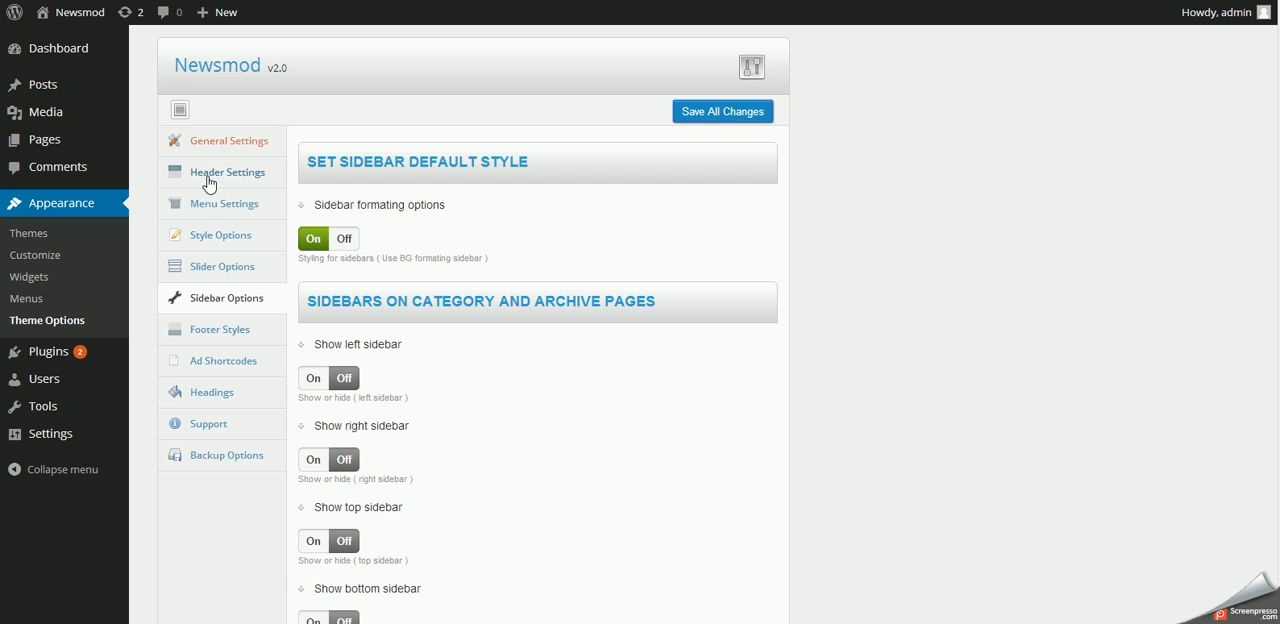
{"action": "left_click", "coordinate": [226, 210]}
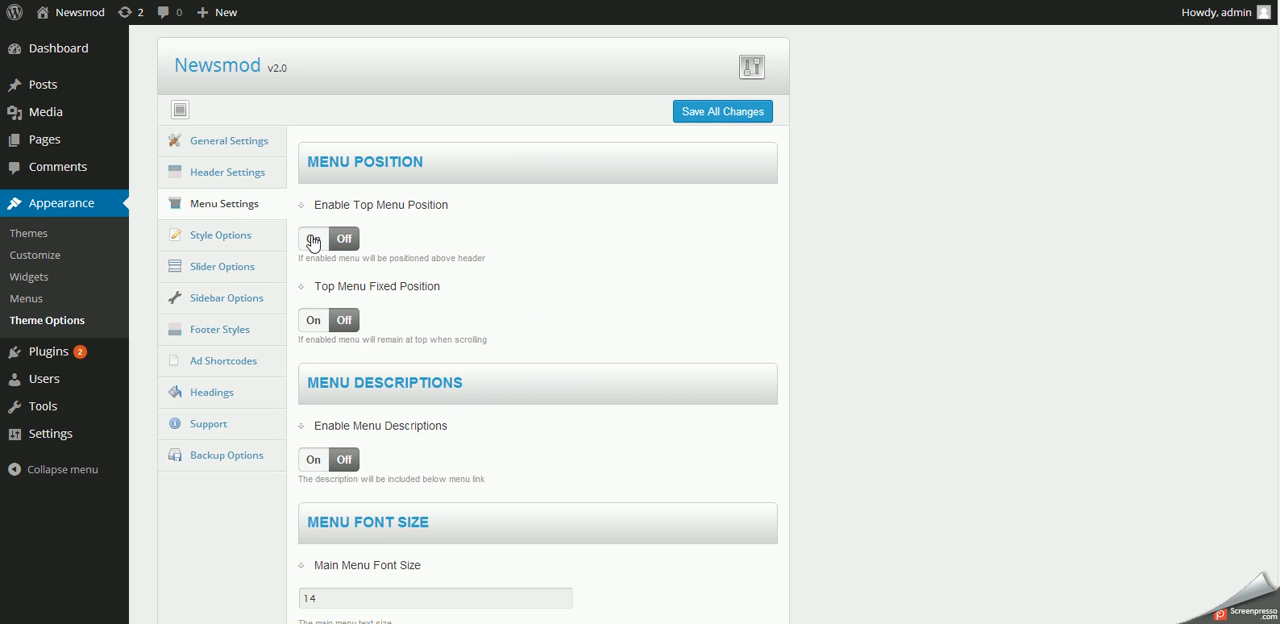
{"action": "left_click", "coordinate": [326, 242]}
{"action": "left_click", "coordinate": [344, 240]}
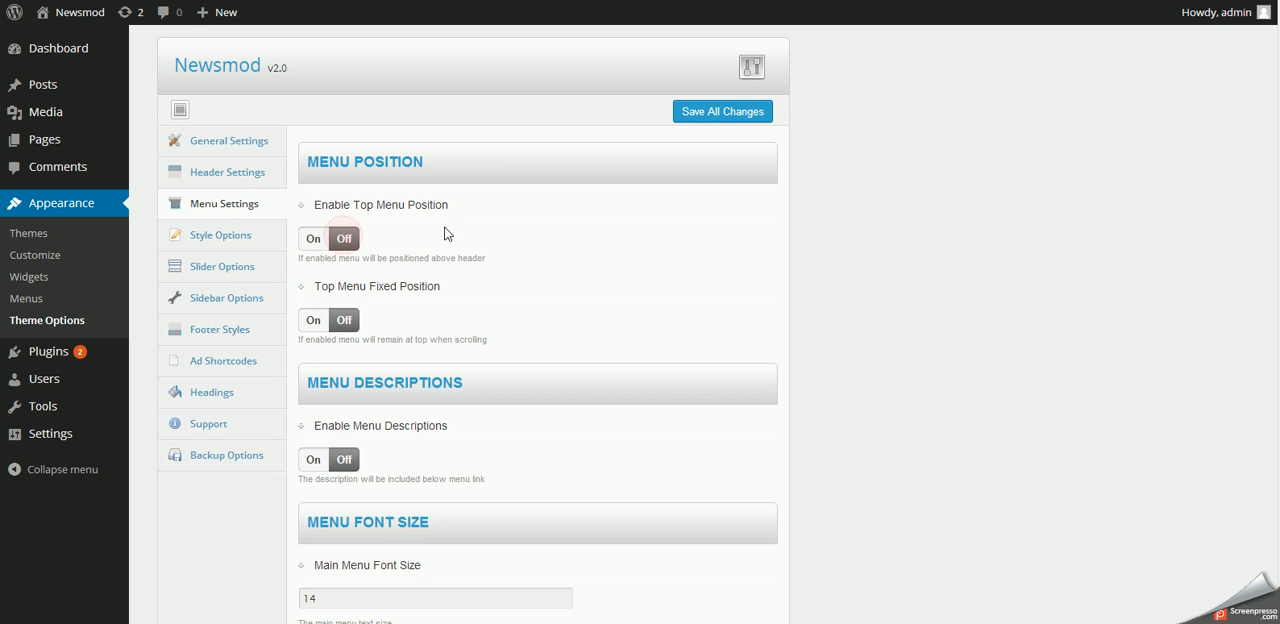
{"action": "left_click", "coordinate": [310, 242]}
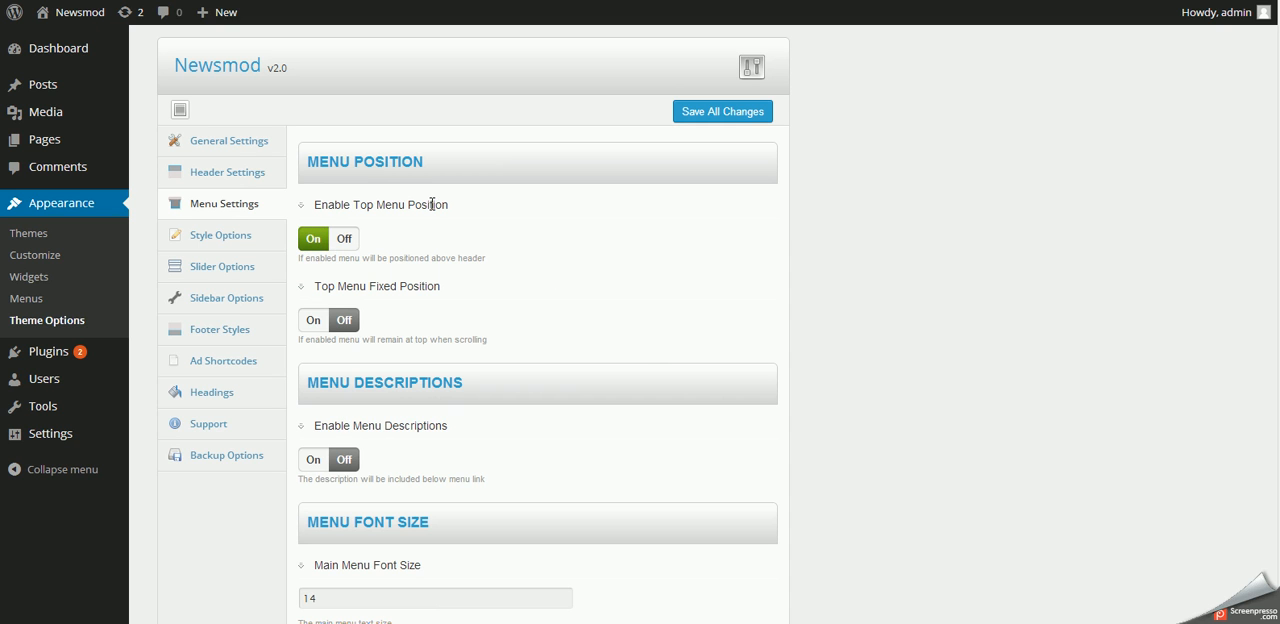
{"action": "left_click", "coordinate": [317, 466]}
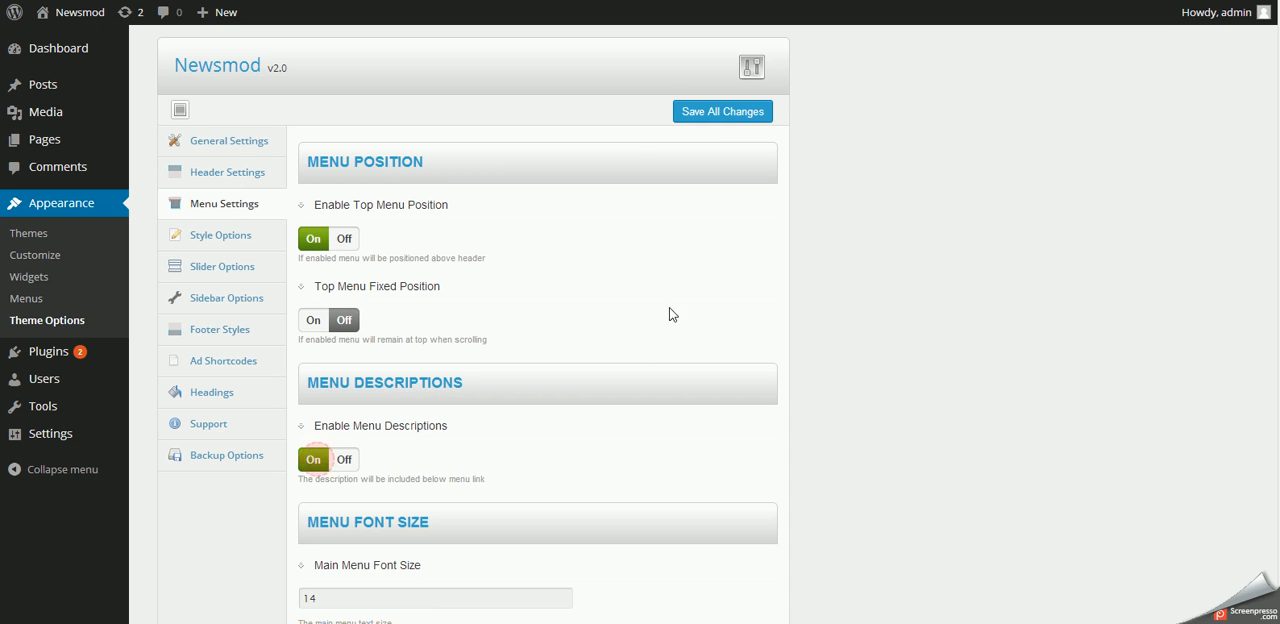
{"action": "left_click", "coordinate": [709, 118]}
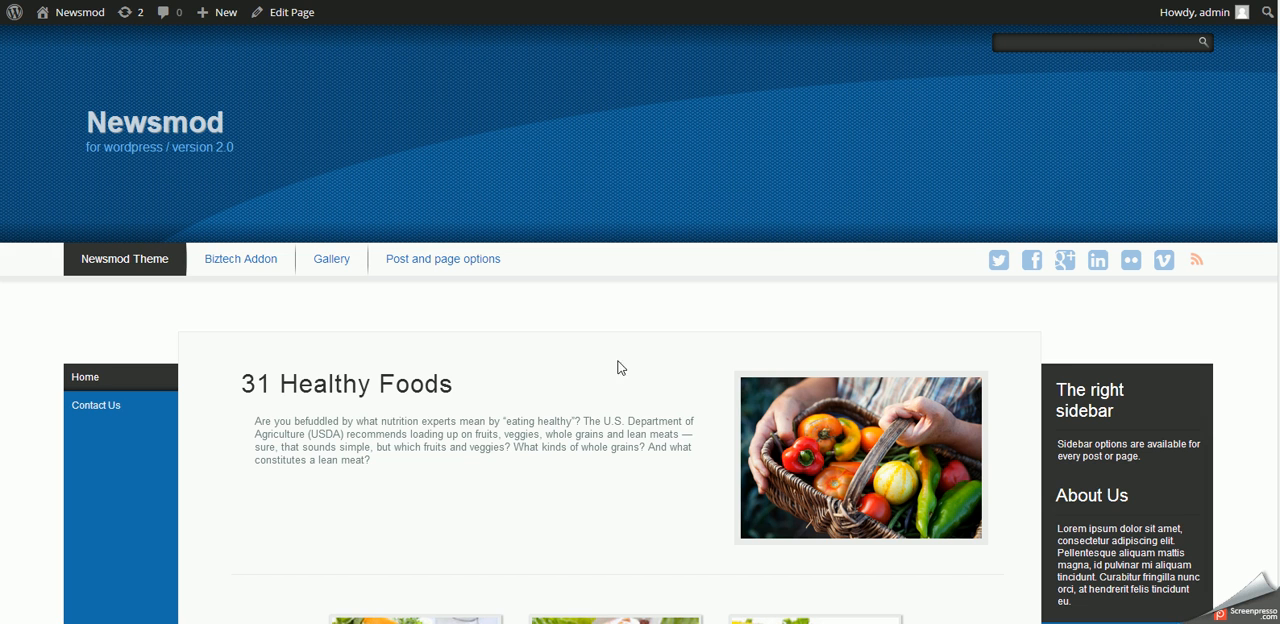
- Reload the site's home page and check how the menu above the header looks and behaves when the page scrolls
{"action": "right_click", "coordinate": [602, 310]}
{"action": "left_click", "coordinate": [630, 360]}
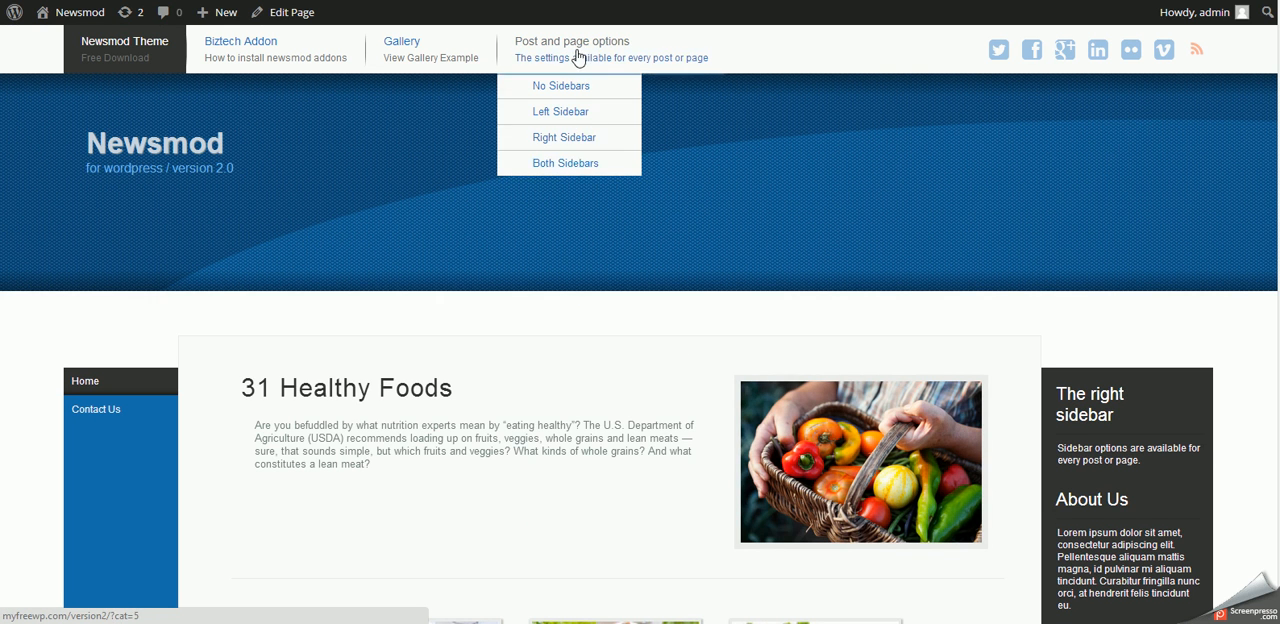
{"action": "scroll", "coordinate": [770, 257], "scroll_direction": "down", "scroll_amount": 15}
{"action": "scroll", "coordinate": [770, 257], "scroll_direction": "up", "scroll_amount": 15}
{"action": "scroll", "coordinate": [770, 257], "scroll_direction": "down", "scroll_amount": 8}
{"action": "scroll", "coordinate": [770, 247], "scroll_direction": "up", "scroll_amount": 8}
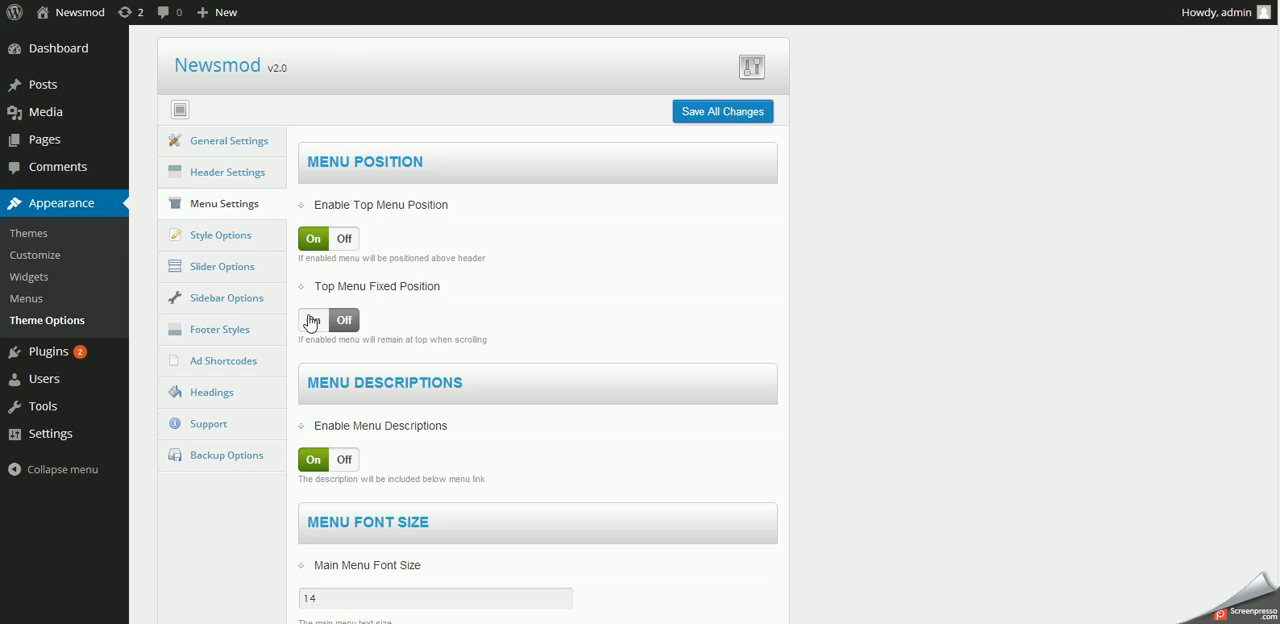
- Turn on Top Menu Fixed Position in the Menu Settings and save all changes
{"action": "left_click", "coordinate": [311, 321]}
{"action": "left_click", "coordinate": [720, 113]}
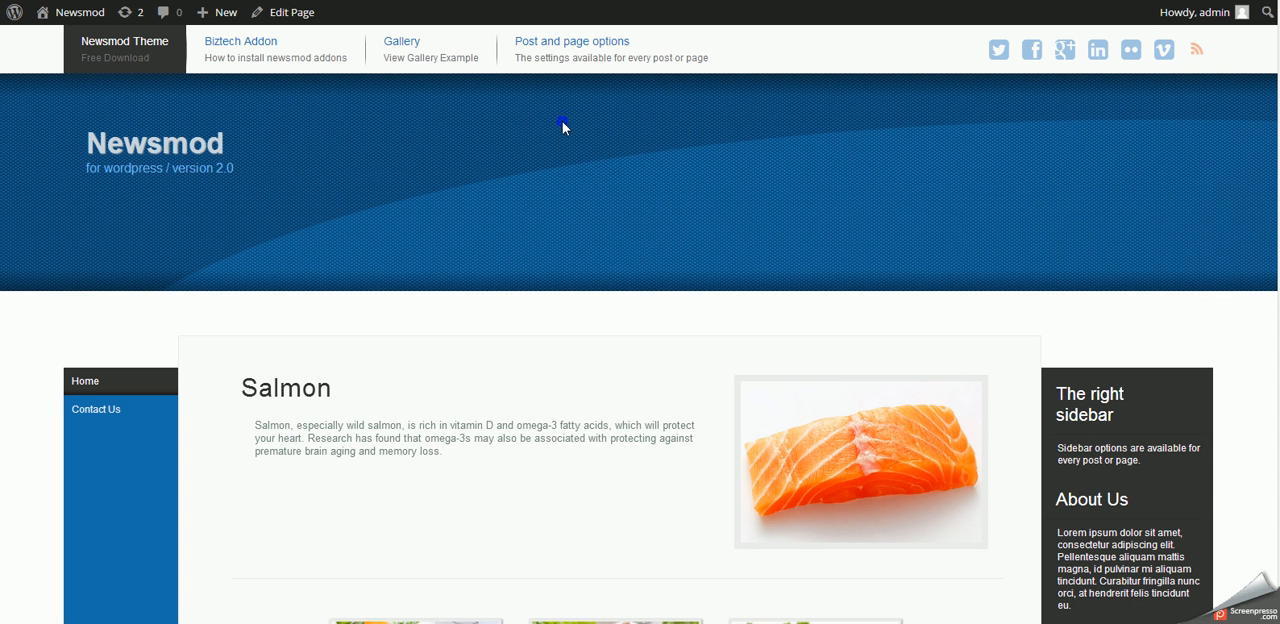
- Reload the home page and test whether the menu stays fixed at the top while scrolling
{"action": "right_click", "coordinate": [562, 121]}
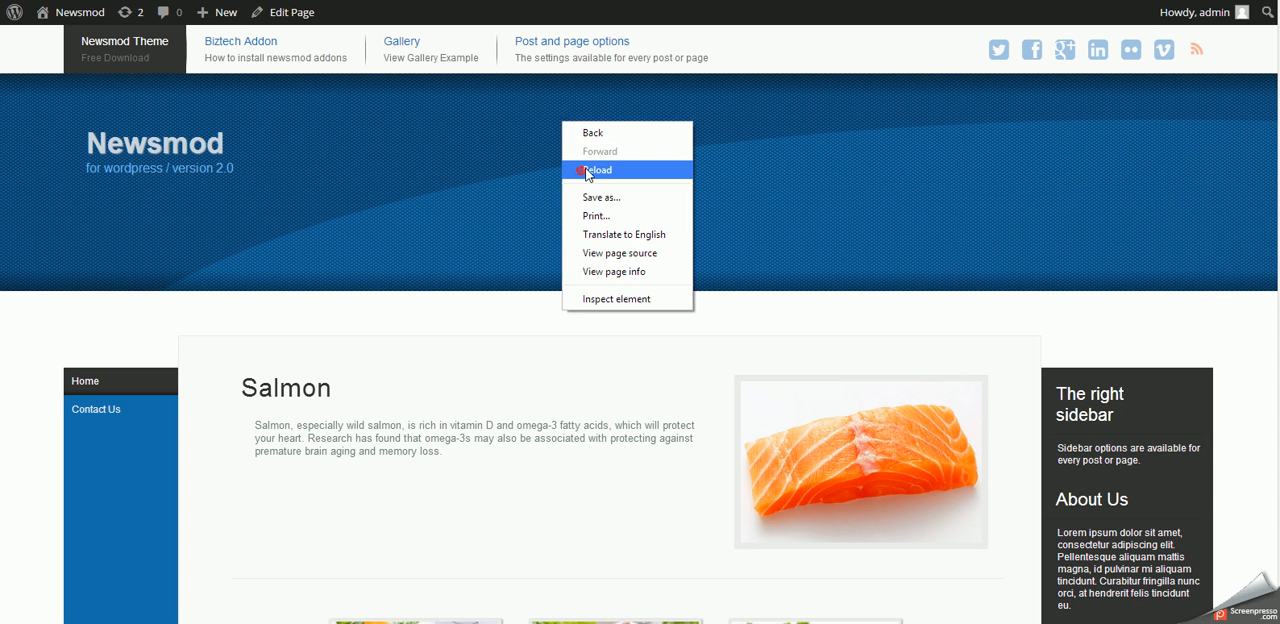
{"action": "left_click", "coordinate": [585, 170]}
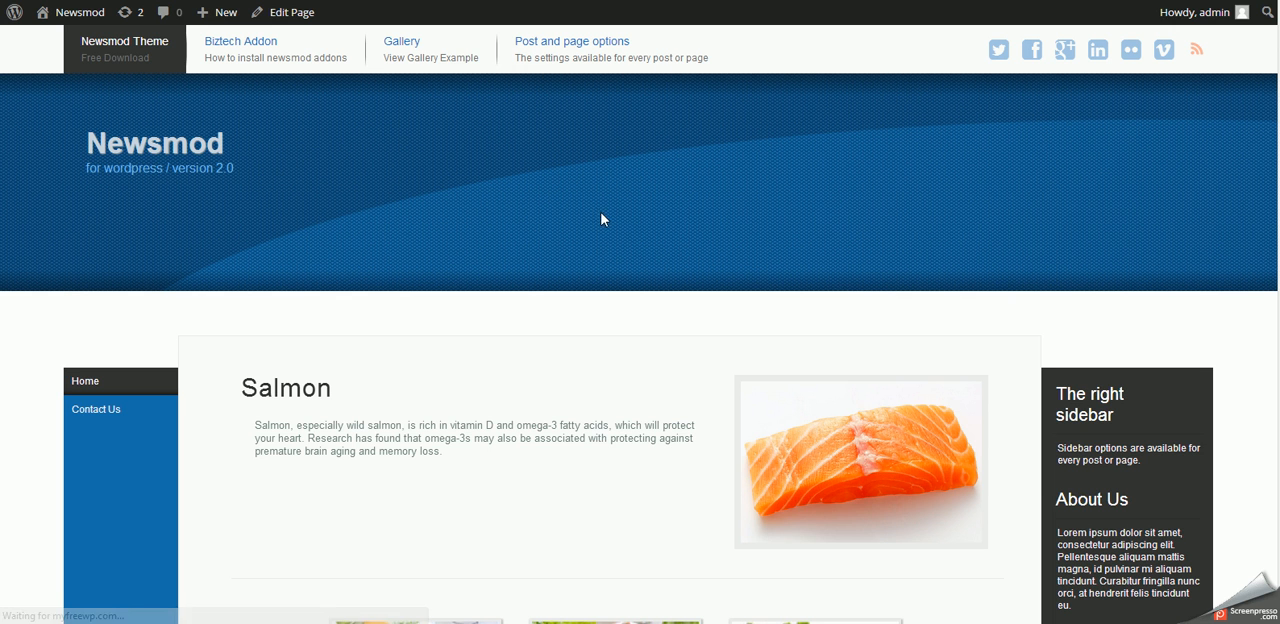
{"action": "key", "text": "F5"}
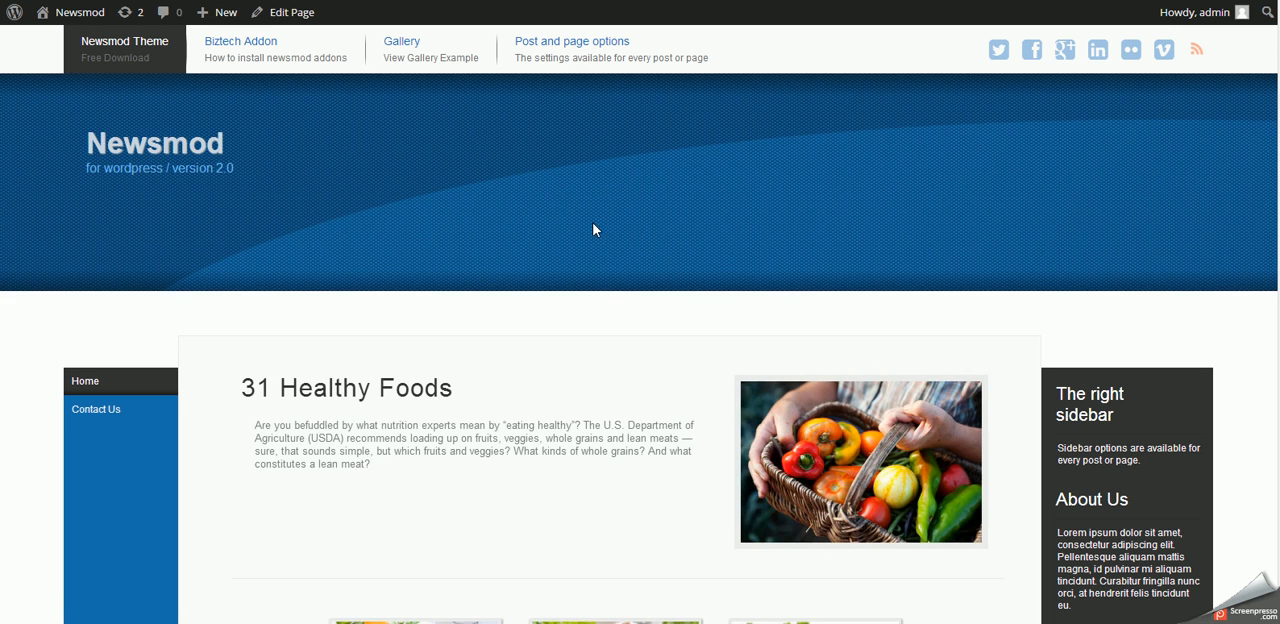
{"action": "scroll", "coordinate": [593, 229], "scroll_direction": "down", "scroll_amount": 10}
{"action": "scroll", "coordinate": [593, 229], "scroll_direction": "up", "scroll_amount": 10}
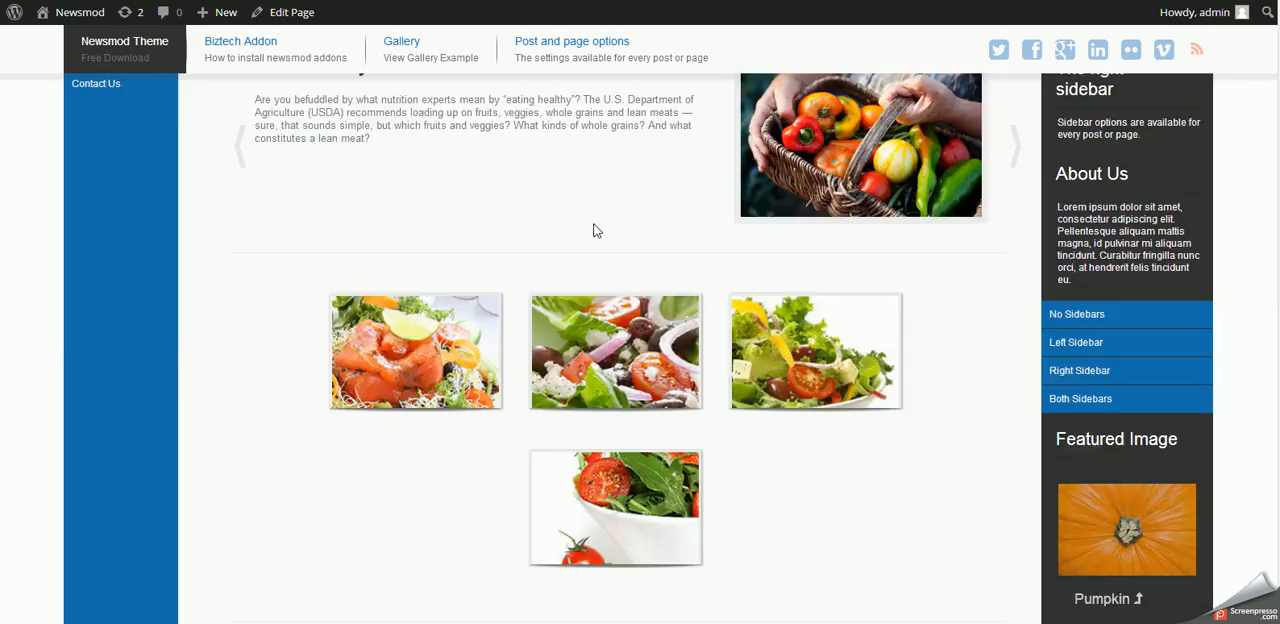
{"action": "scroll", "coordinate": [593, 229], "scroll_direction": "down", "scroll_amount": 10}
{"action": "scroll", "coordinate": [595, 229], "scroll_direction": "up", "scroll_amount": 5}
{"action": "scroll", "coordinate": [595, 229], "scroll_direction": "down", "scroll_amount": 5}
{"action": "scroll", "coordinate": [600, 235], "scroll_direction": "up", "scroll_amount": 10}
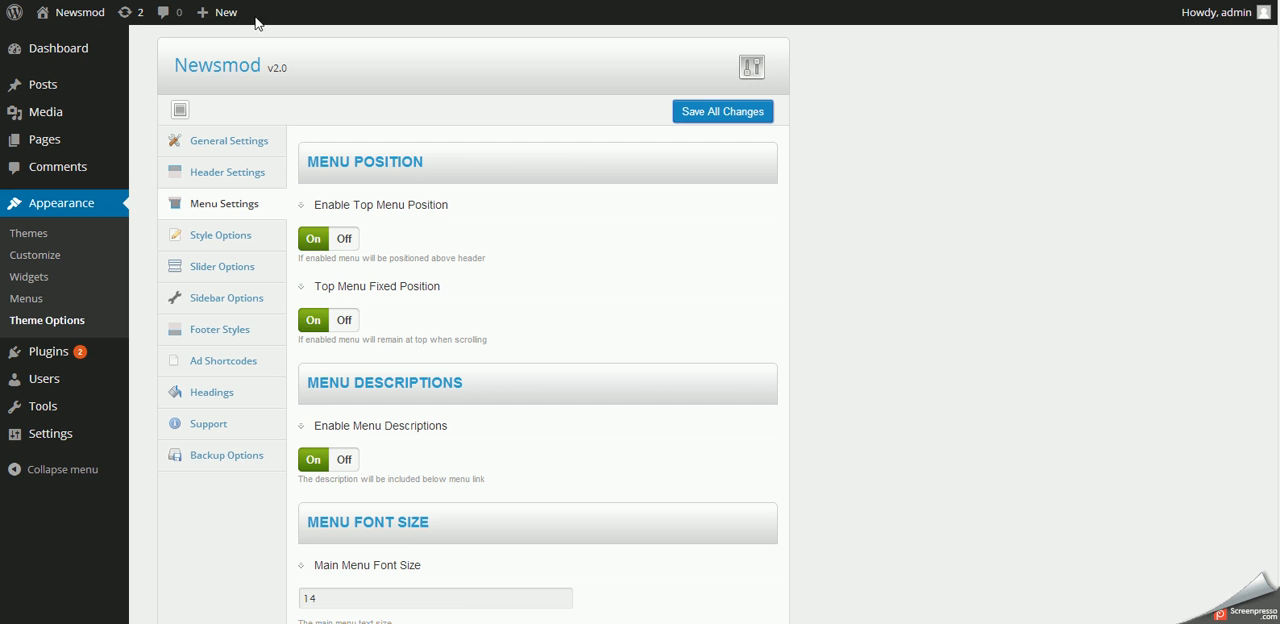
- In the Style Options, set the main page width to 80 percent and save all changes
{"action": "left_click", "coordinate": [208, 236]}
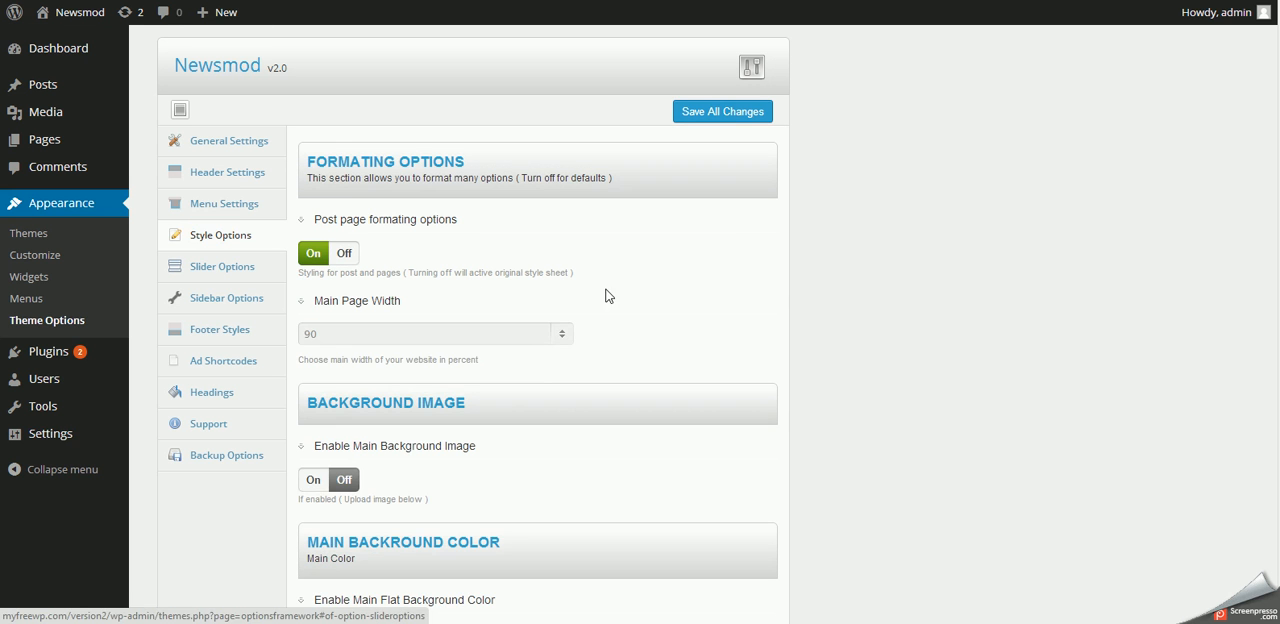
{"action": "left_click", "coordinate": [541, 342]}
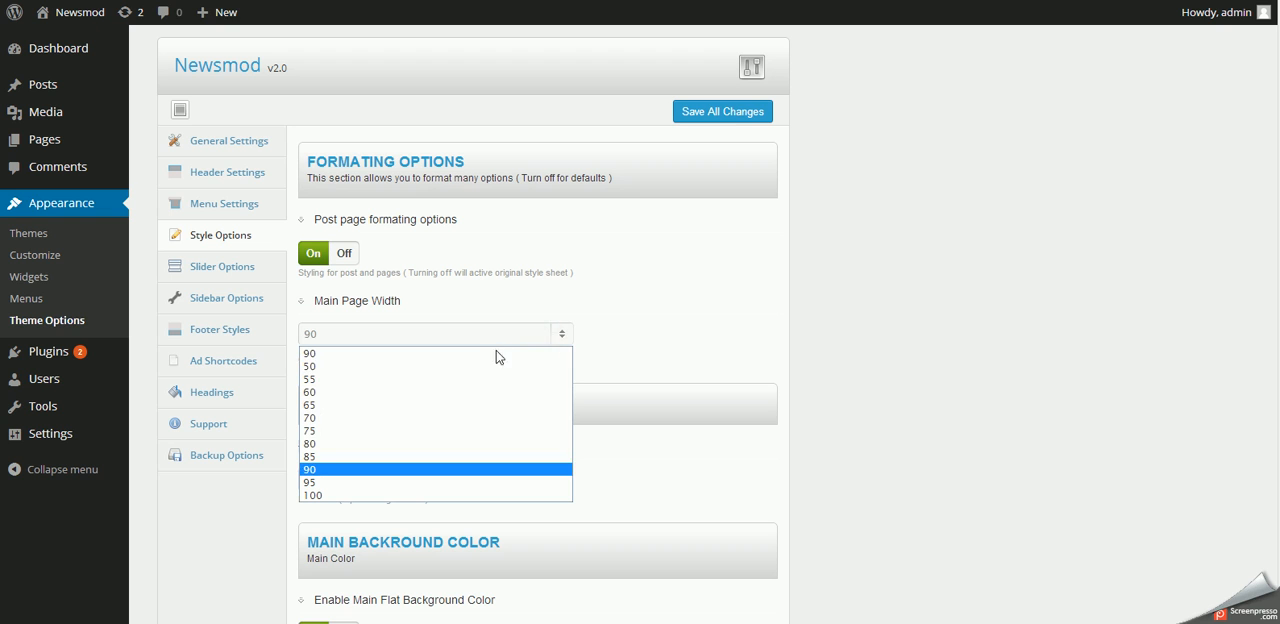
{"action": "left_click", "coordinate": [430, 445]}
{"action": "left_click", "coordinate": [710, 115]}
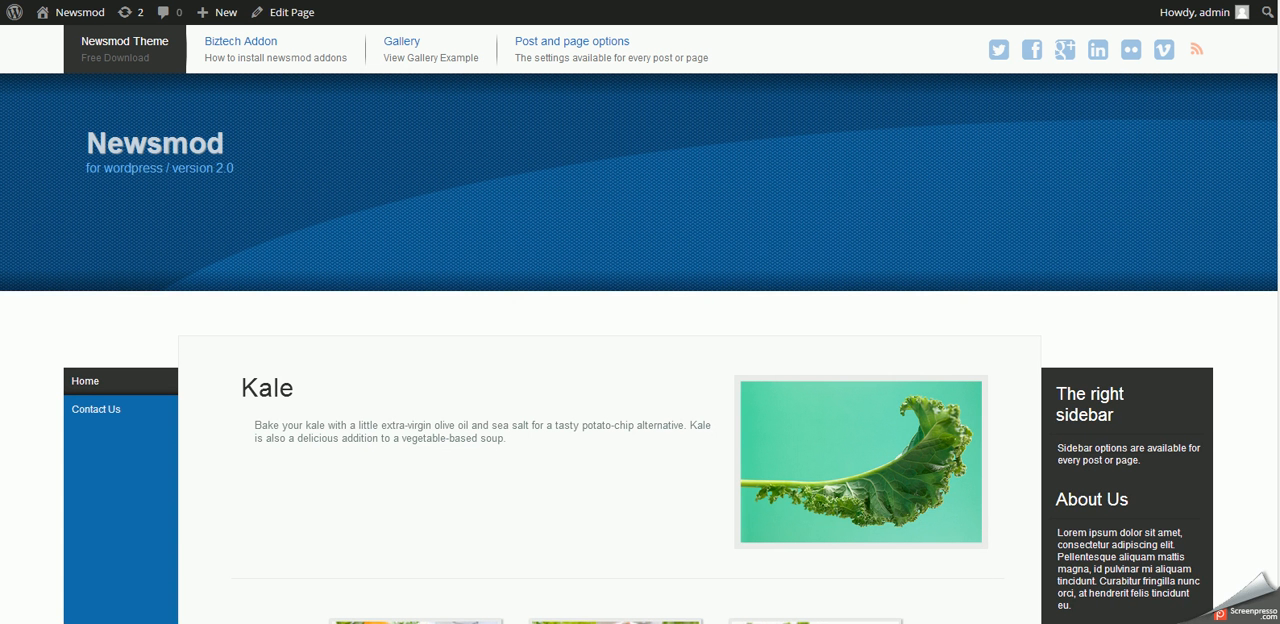
- Reload the home page and check its layout with the narrower main page width
{"action": "right_click", "coordinate": [662, 242]}
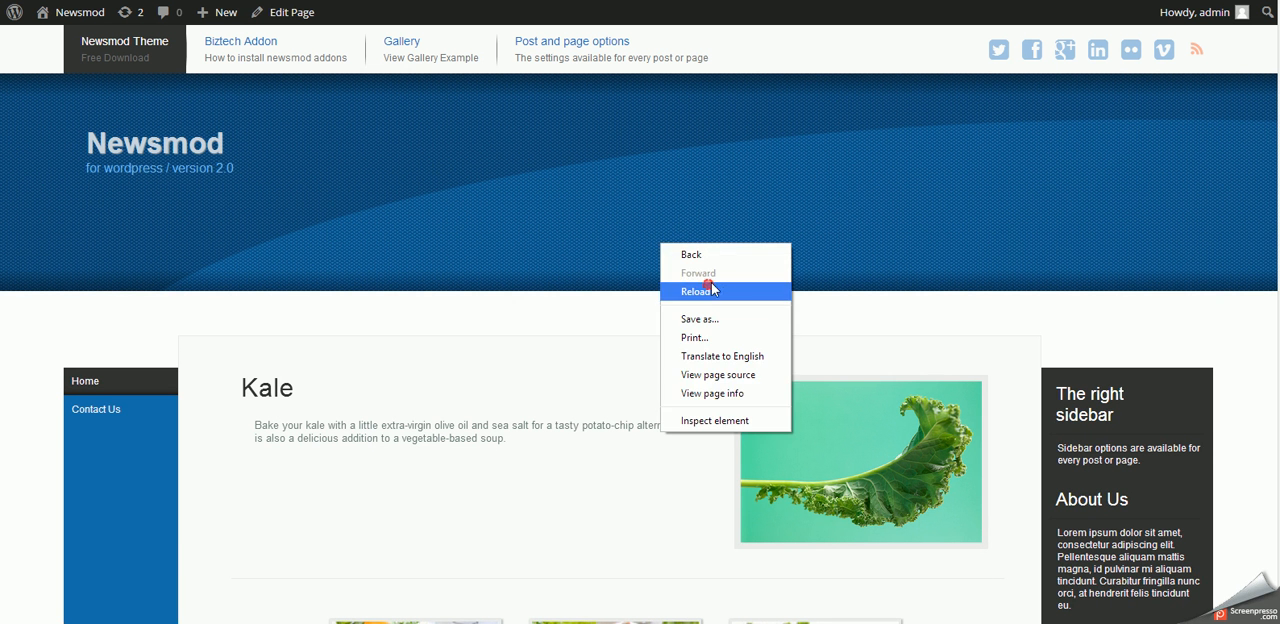
{"action": "left_click", "coordinate": [710, 291]}
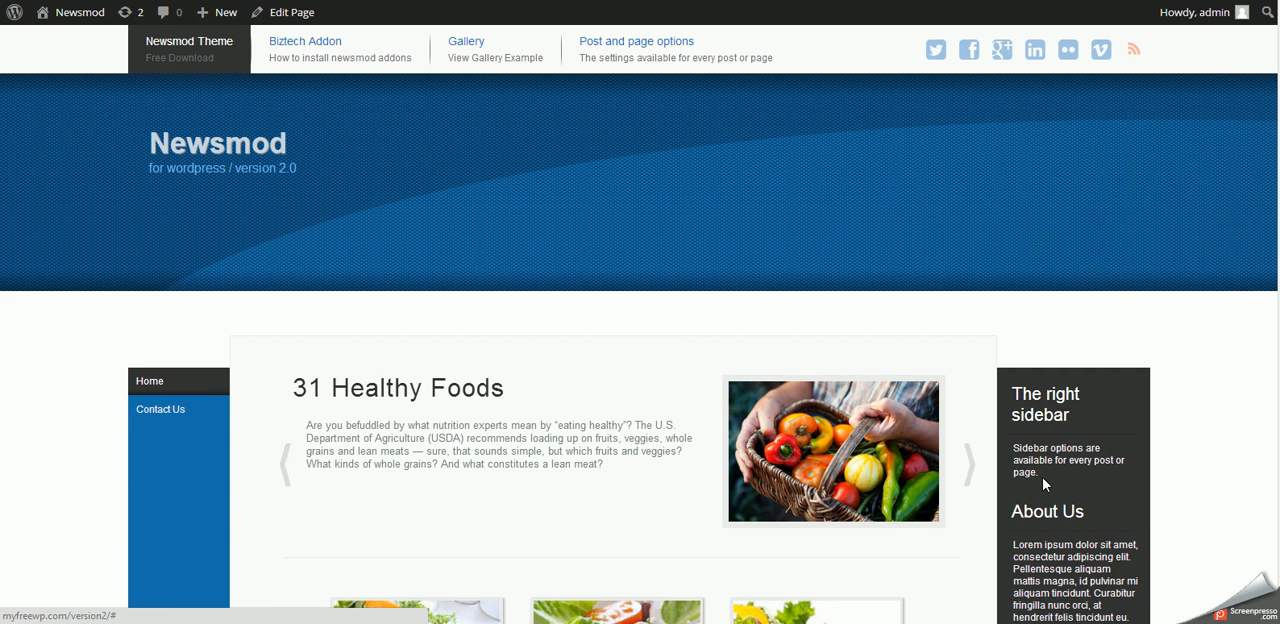
{"action": "scroll", "coordinate": [917, 294], "scroll_direction": "down", "scroll_amount": 10}
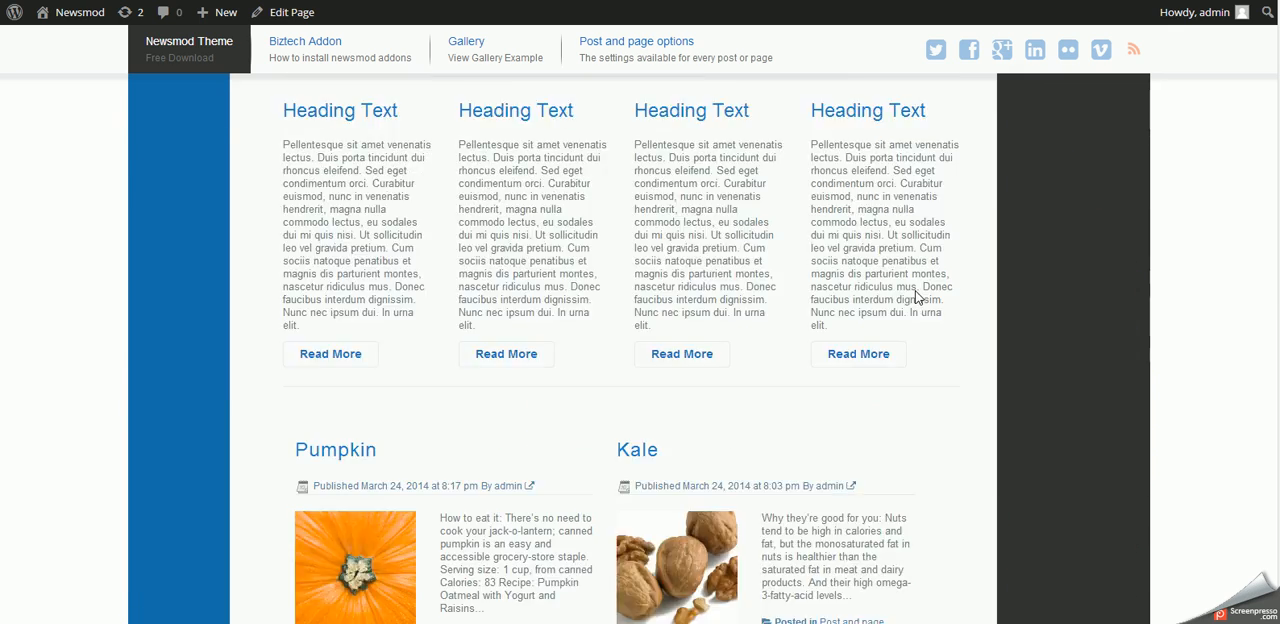
{"action": "scroll", "coordinate": [828, 530], "scroll_direction": "up", "scroll_amount": 10}
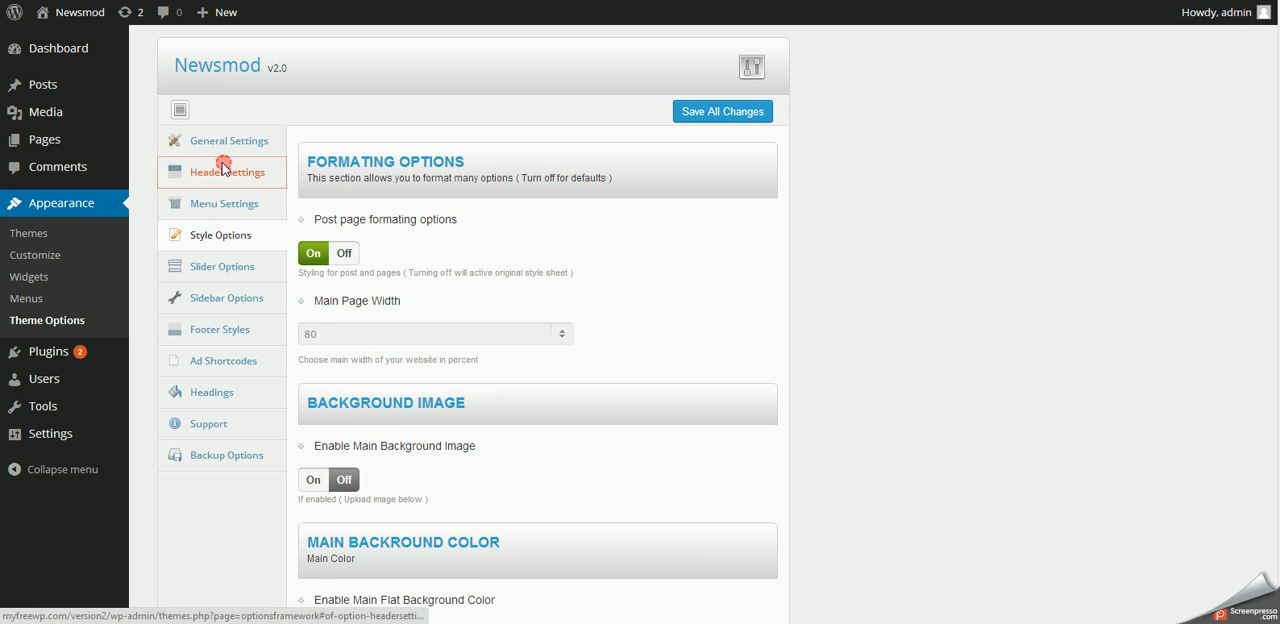
- In the Header Settings, make the header width the same as the page and save all changes
{"action": "left_click", "coordinate": [220, 172]}
{"action": "left_click", "coordinate": [347, 241]}
{"action": "left_click", "coordinate": [738, 112]}
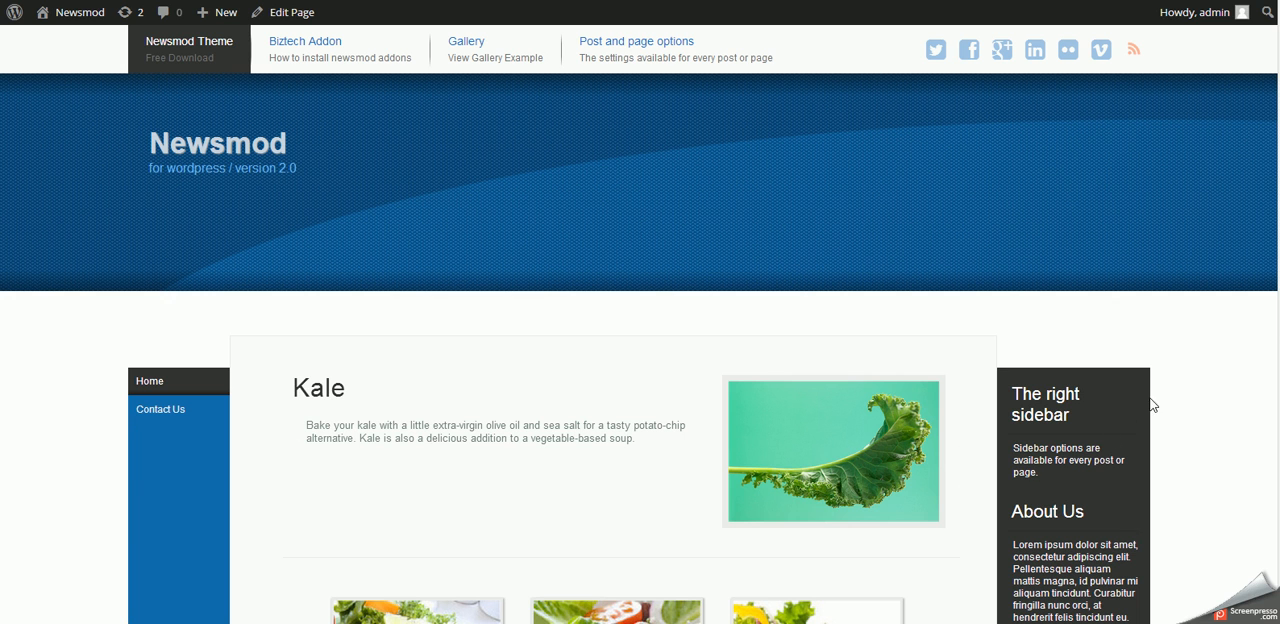
- Reload the home page and check how the page-width header fits with the fixed menu while scrolling
{"action": "right_click", "coordinate": [671, 209]}
{"action": "left_click", "coordinate": [700, 263]}
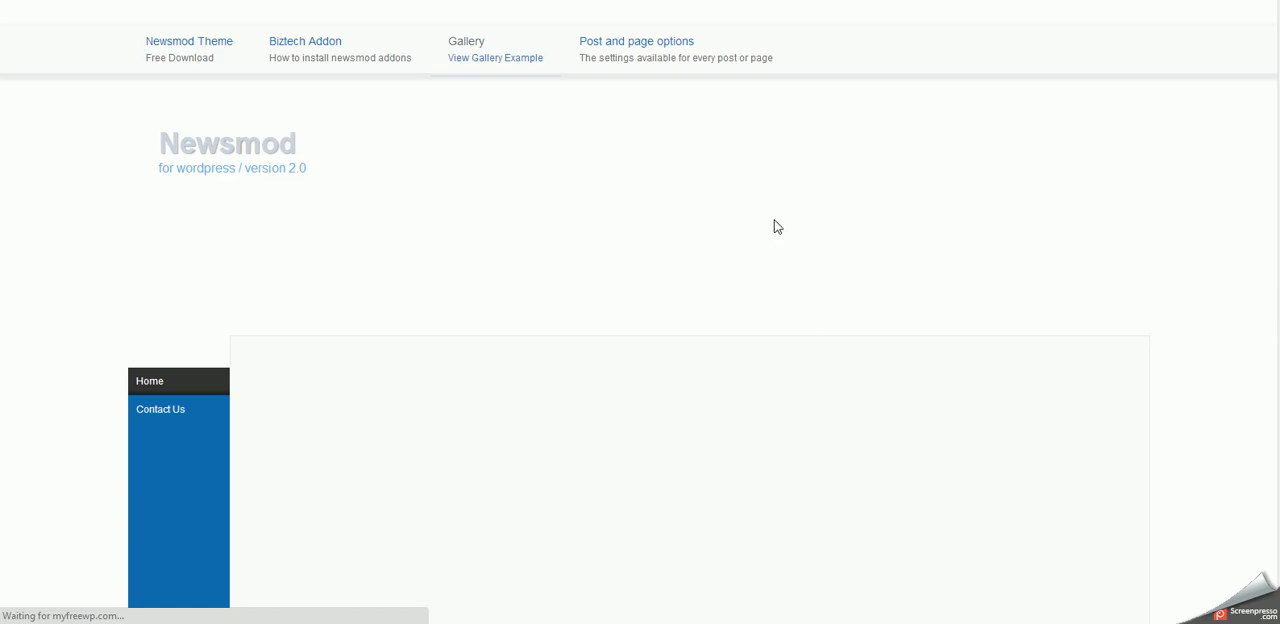
{"action": "scroll", "coordinate": [696, 300], "scroll_direction": "down", "scroll_amount": 10}
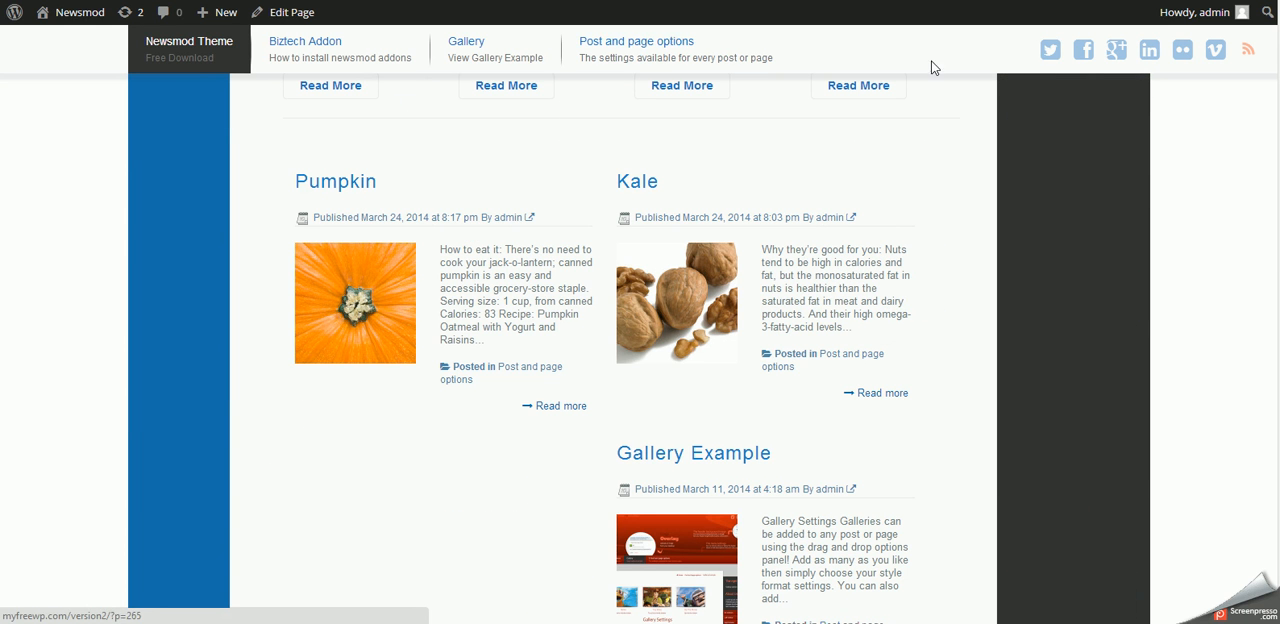
{"action": "scroll", "coordinate": [463, 249], "scroll_direction": "down", "scroll_amount": 4}
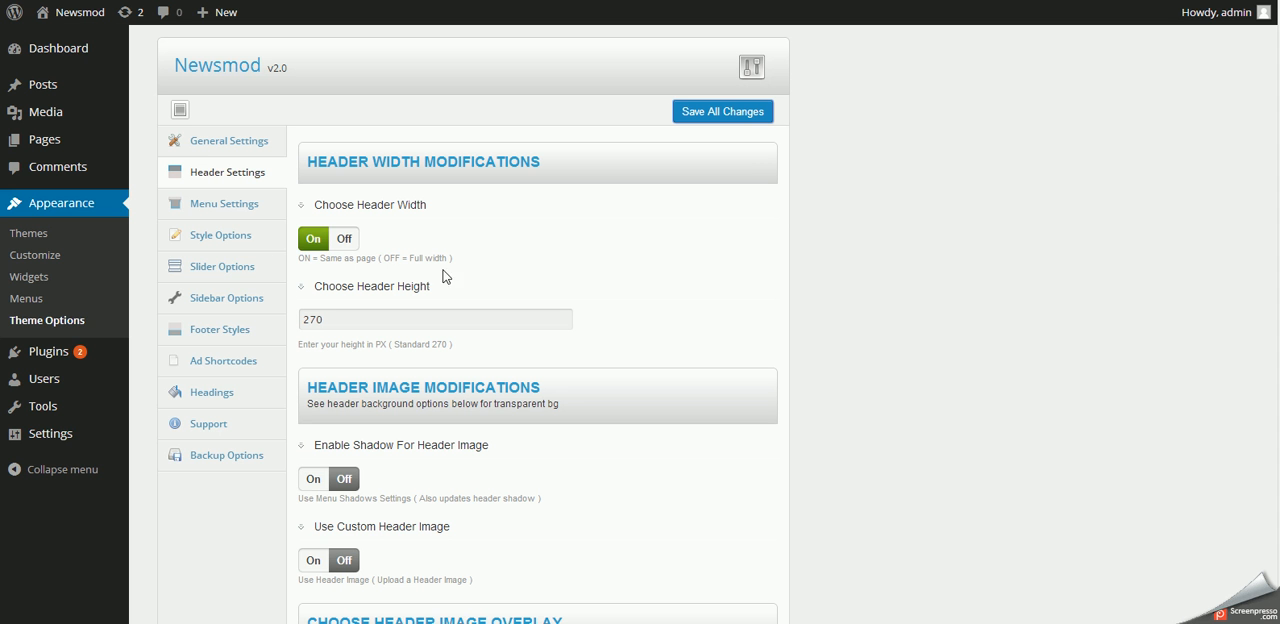
- In the Menu Settings, turn off Top Menu Fixed Position and save all changes
{"action": "left_click", "coordinate": [214, 208]}
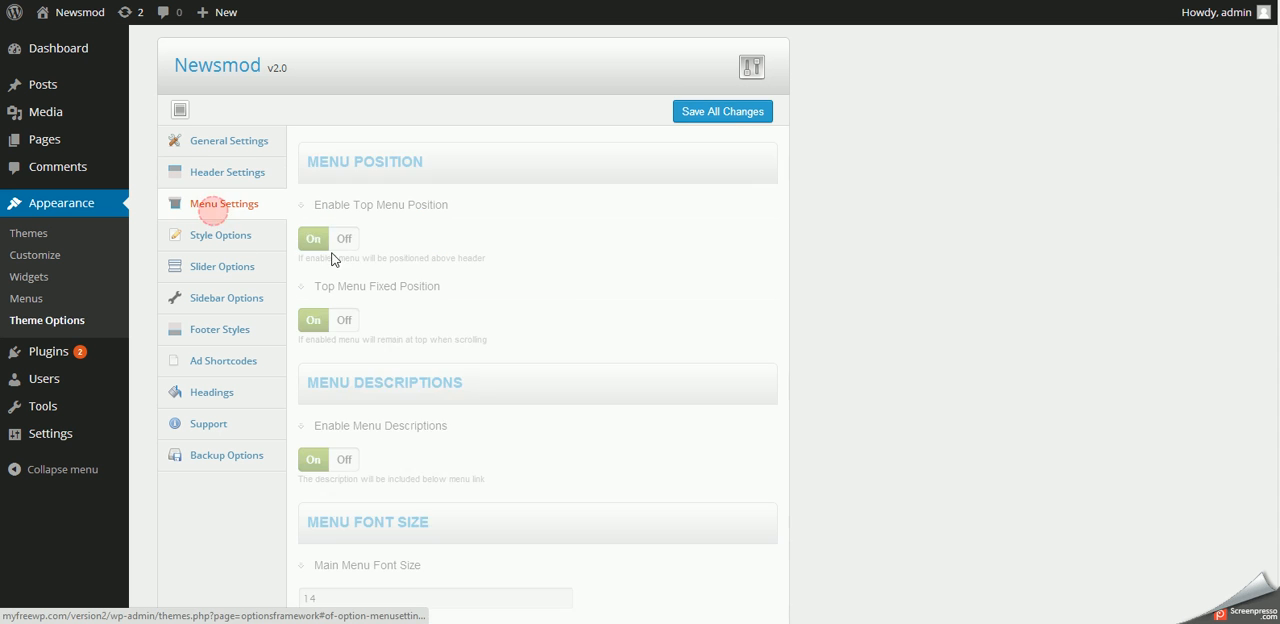
{"action": "left_click", "coordinate": [333, 321]}
{"action": "left_click", "coordinate": [711, 118]}
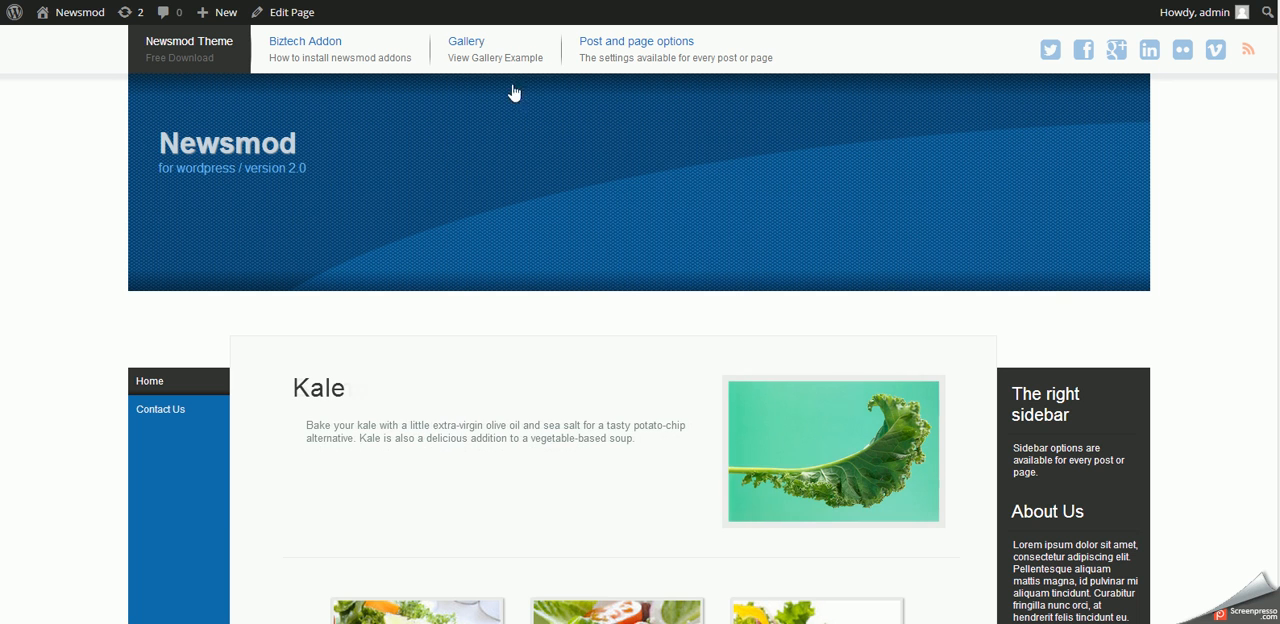
- Reload the home page and check the width and scrolling of the non-fixed top menu
{"action": "right_click", "coordinate": [612, 152]}
{"action": "left_click", "coordinate": [644, 201]}
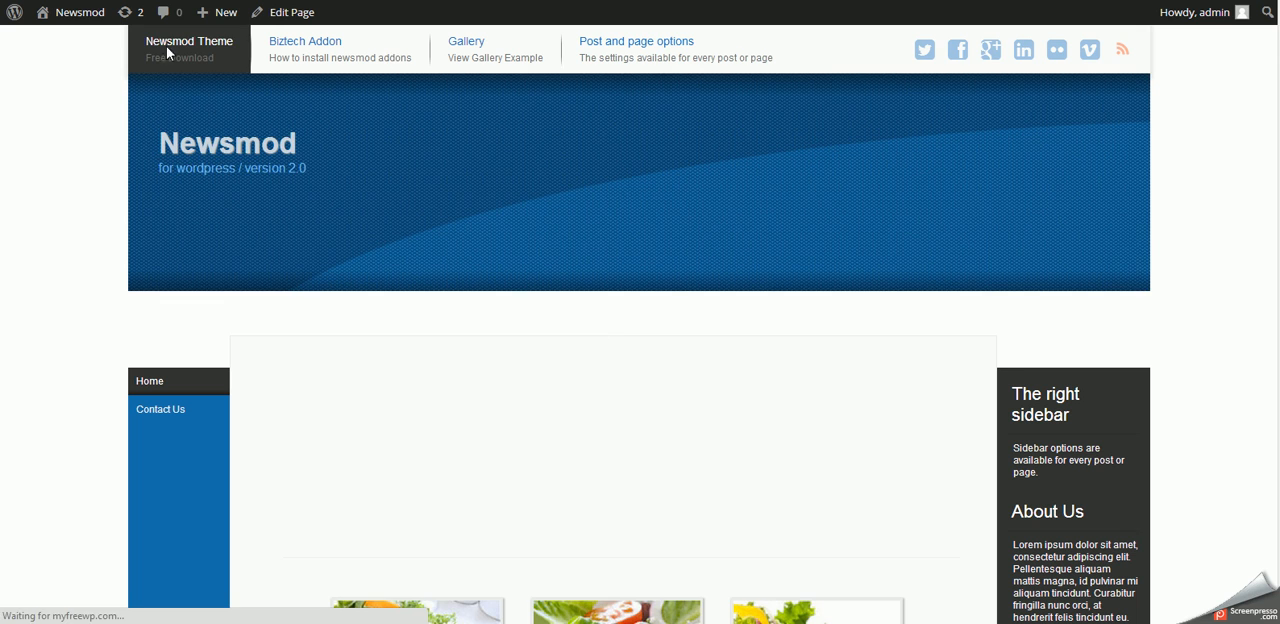
{"action": "scroll", "coordinate": [763, 195], "scroll_direction": "down", "scroll_amount": 4}
{"action": "scroll", "coordinate": [763, 195], "scroll_direction": "up", "scroll_amount": 4}
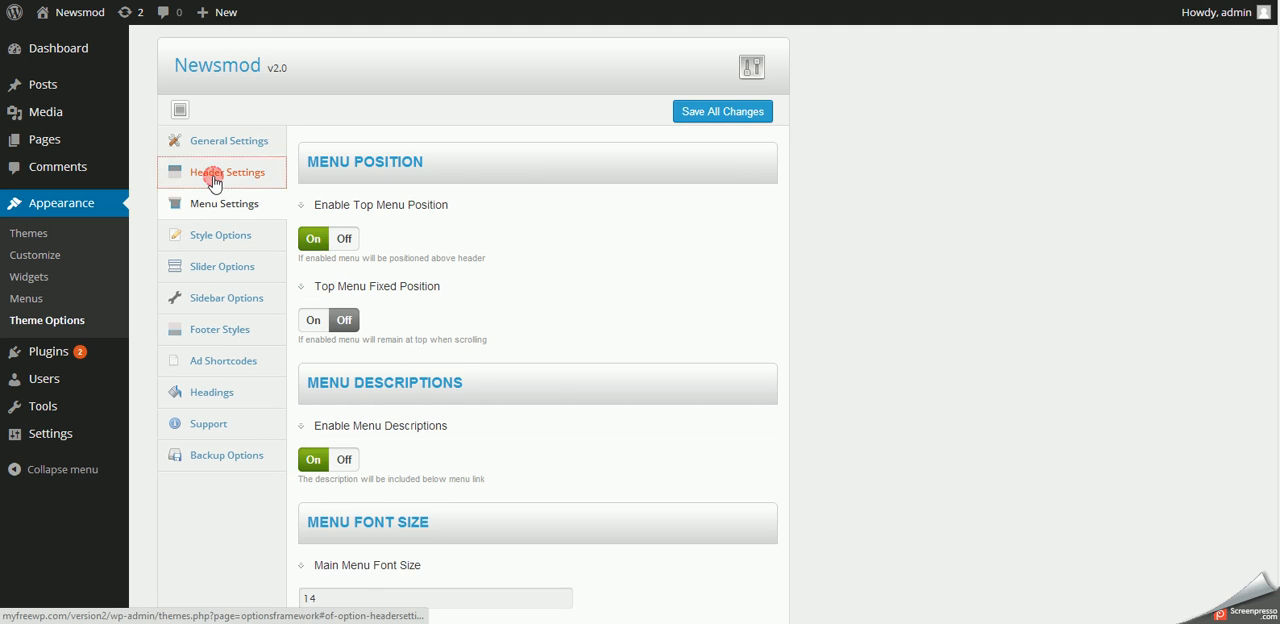
- In the Header Settings, enable the shadow for the header image
{"action": "left_click", "coordinate": [220, 174]}
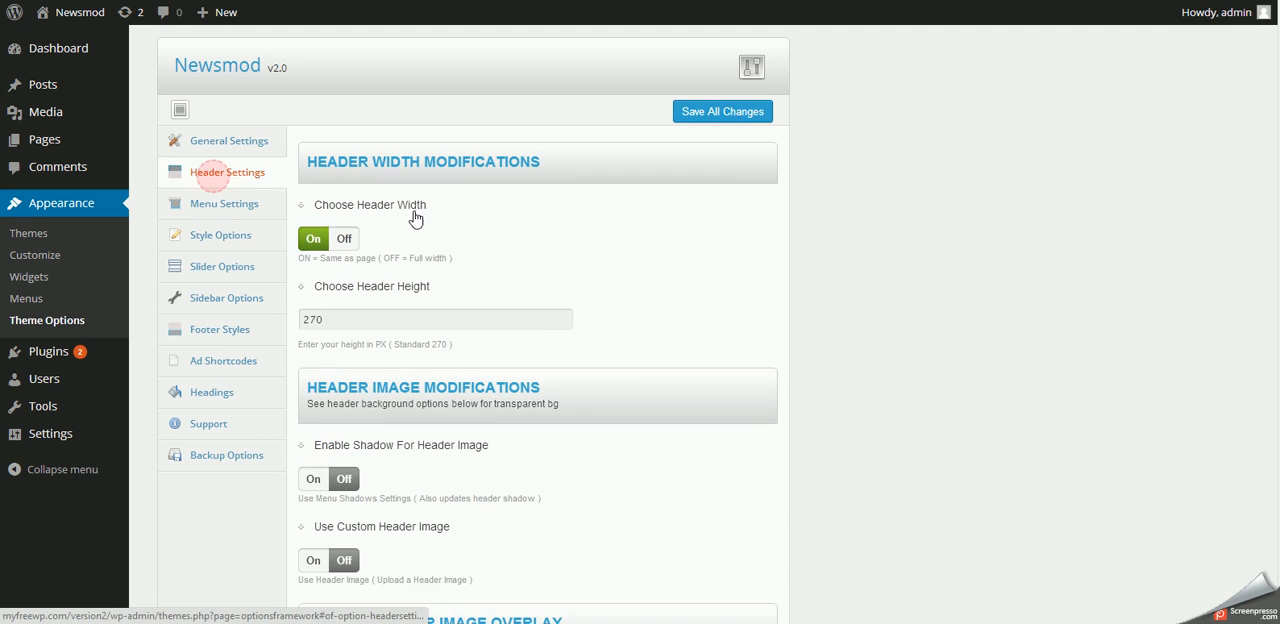
{"action": "scroll", "coordinate": [588, 343], "scroll_direction": "down", "scroll_amount": 3}
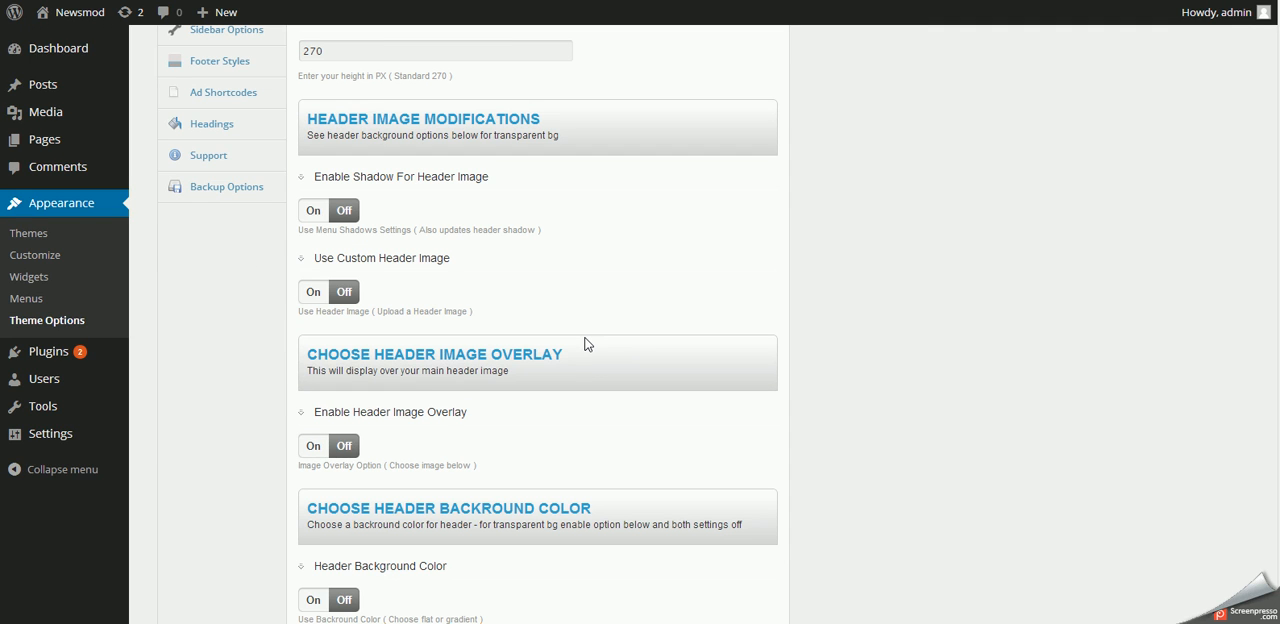
{"action": "left_click", "coordinate": [310, 212]}
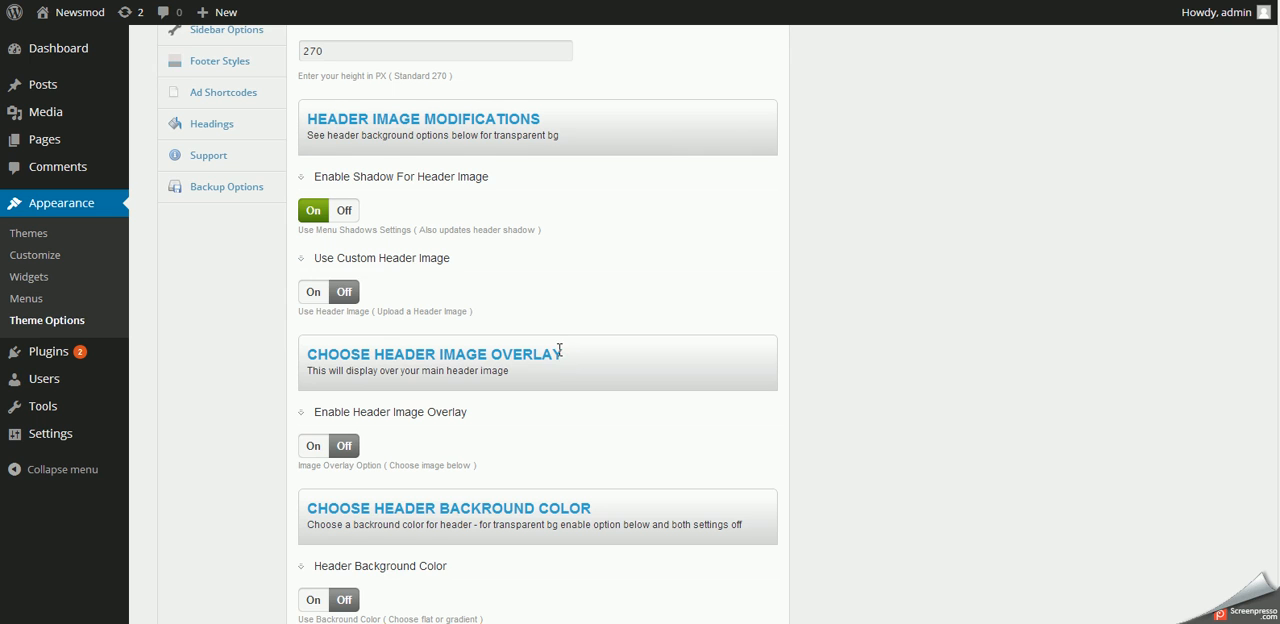
{"action": "scroll", "coordinate": [558, 349], "scroll_direction": "up", "scroll_amount": 3}
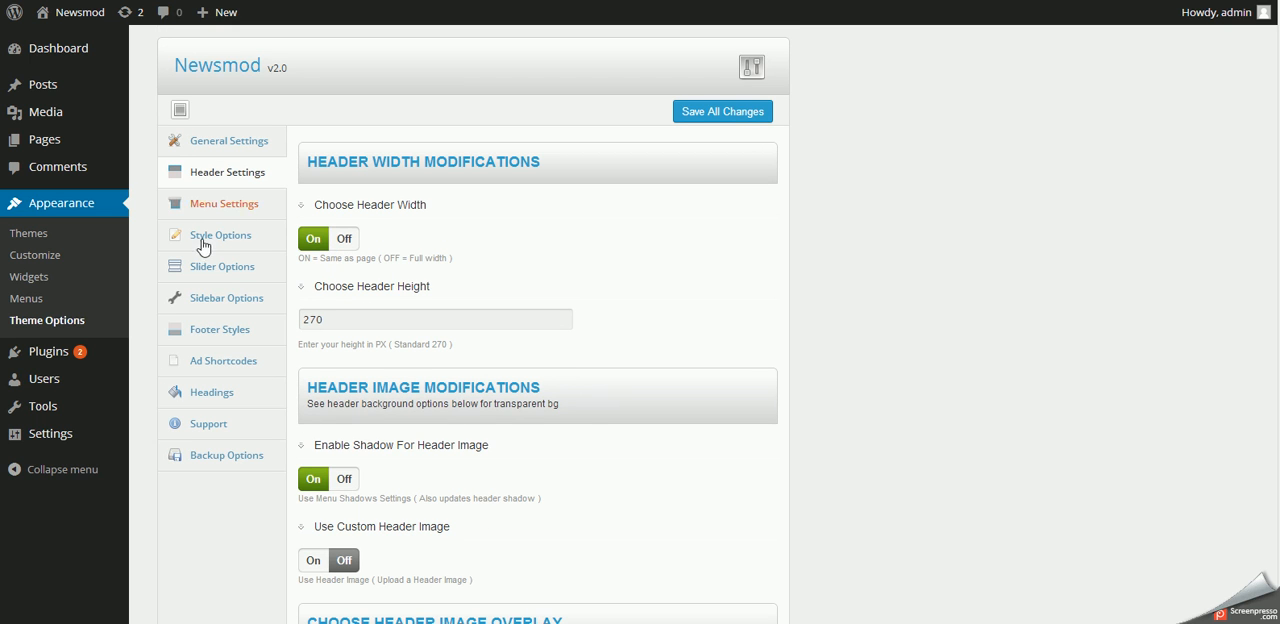
- In the Menu Settings, set the menu shadow opacity to 0.3 and save all changes
{"action": "left_click", "coordinate": [204, 203]}
{"action": "scroll", "coordinate": [580, 341], "scroll_direction": "down", "scroll_amount": 9}
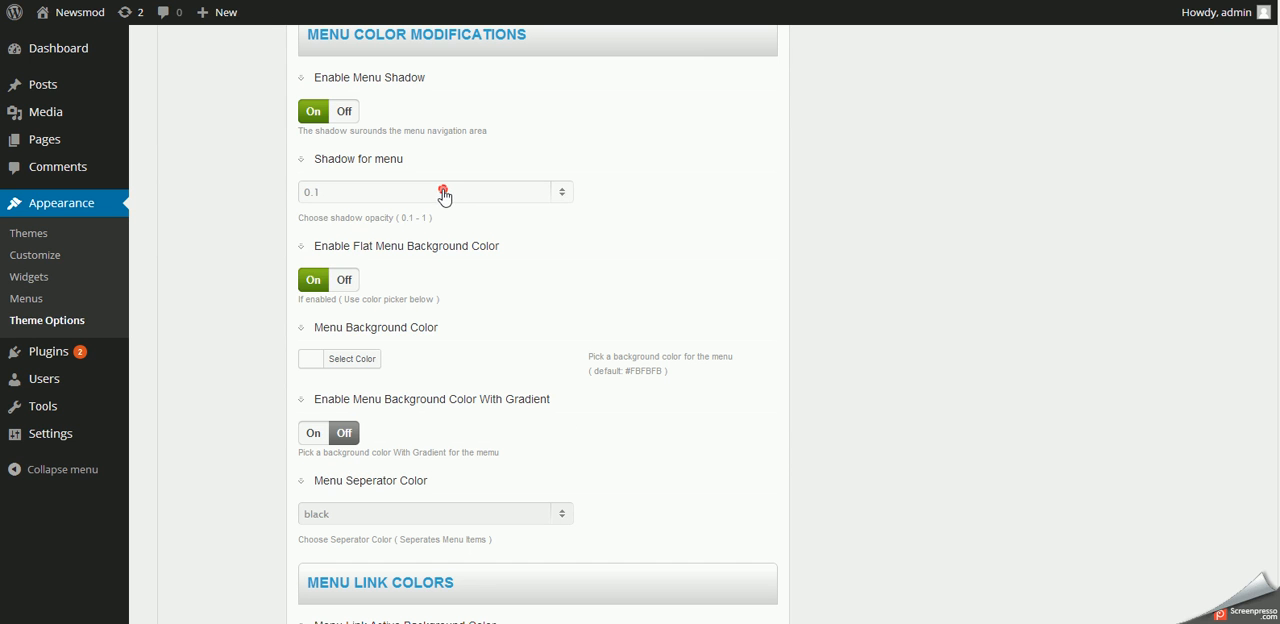
{"action": "left_click", "coordinate": [443, 192]}
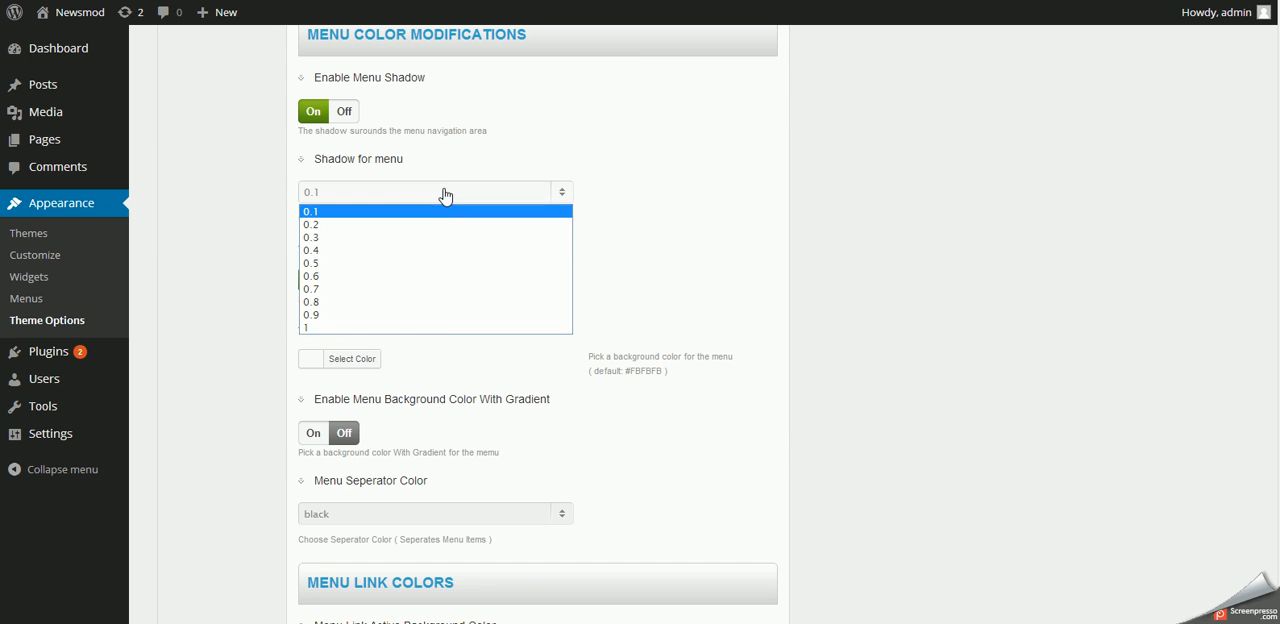
{"action": "left_click", "coordinate": [406, 240]}
{"action": "scroll", "coordinate": [704, 226], "scroll_direction": "up", "scroll_amount": 10}
{"action": "left_click", "coordinate": [702, 113]}
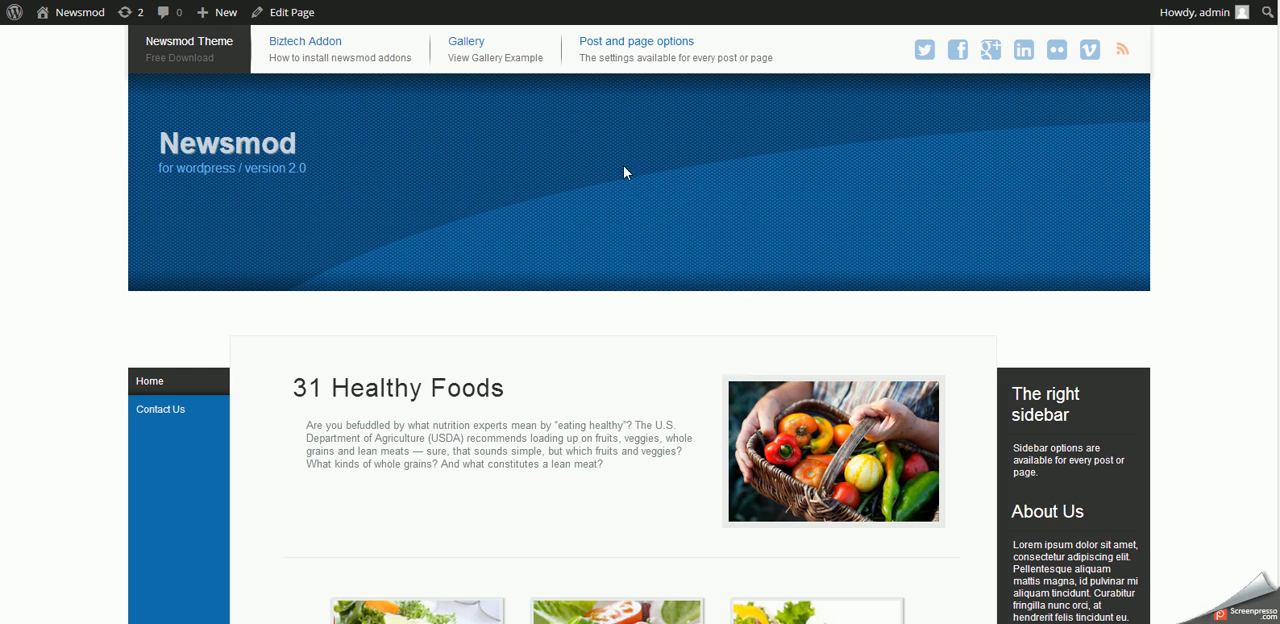
- Reload the home page and check the shadow around the menu and header image
{"action": "right_click", "coordinate": [619, 190]}
{"action": "left_click", "coordinate": [650, 239]}
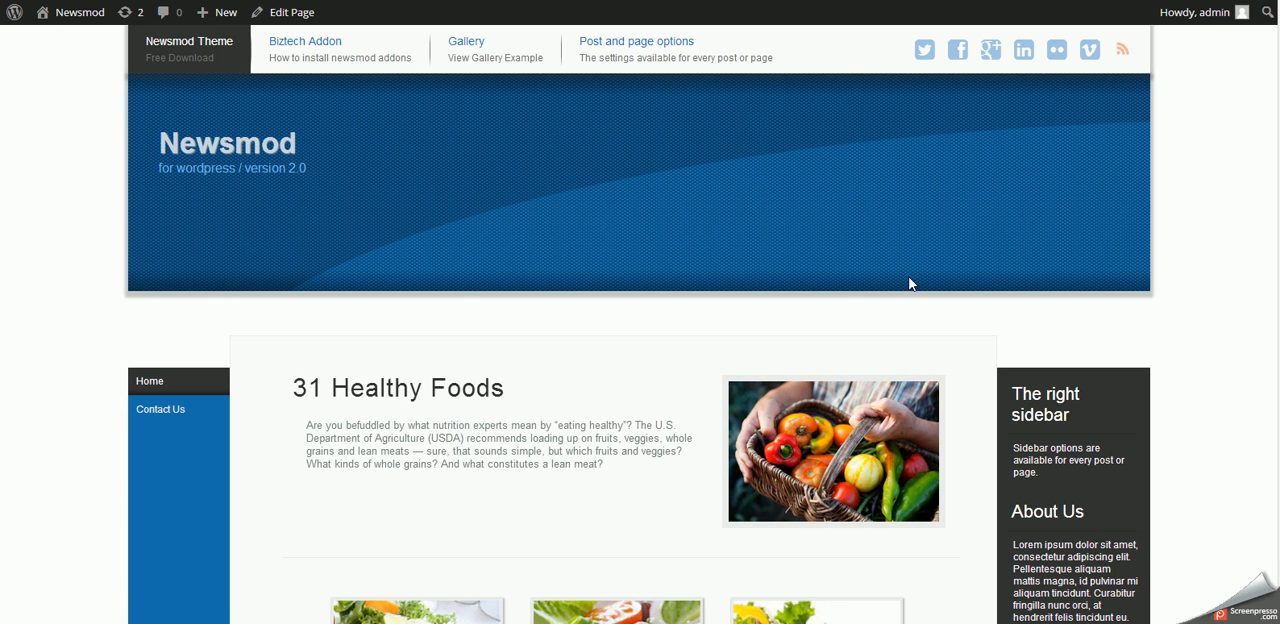
{"action": "scroll", "coordinate": [383, 292], "scroll_direction": "down", "scroll_amount": 10}
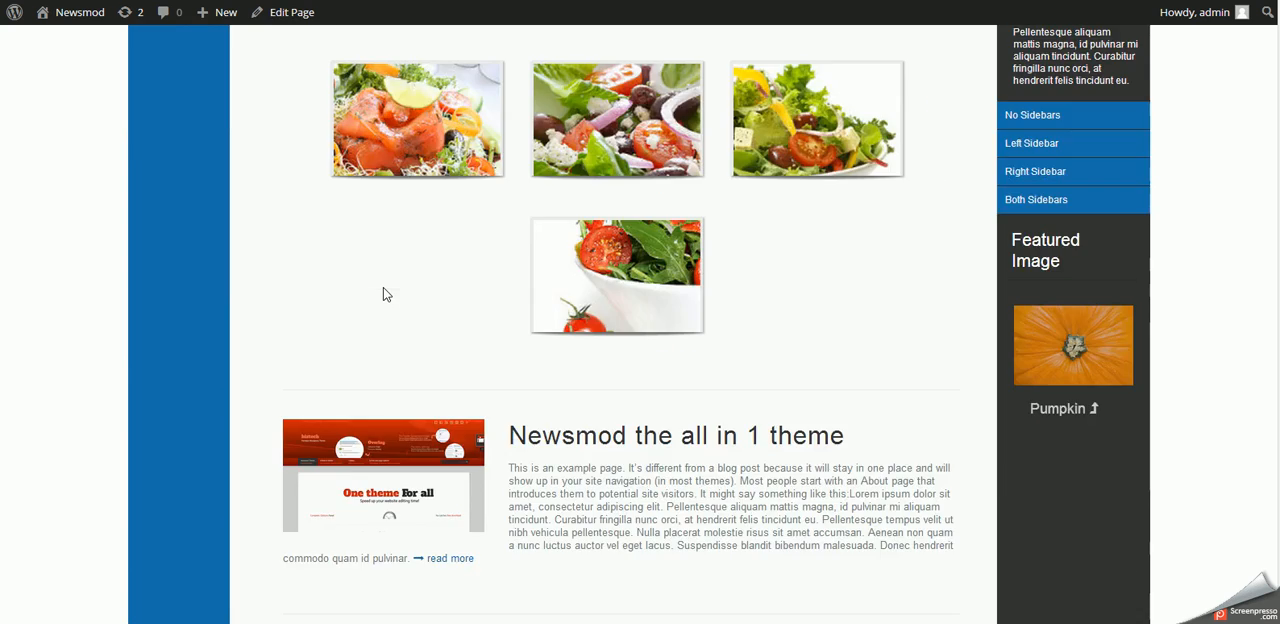
{"action": "scroll", "coordinate": [383, 292], "scroll_direction": "up", "scroll_amount": 10}
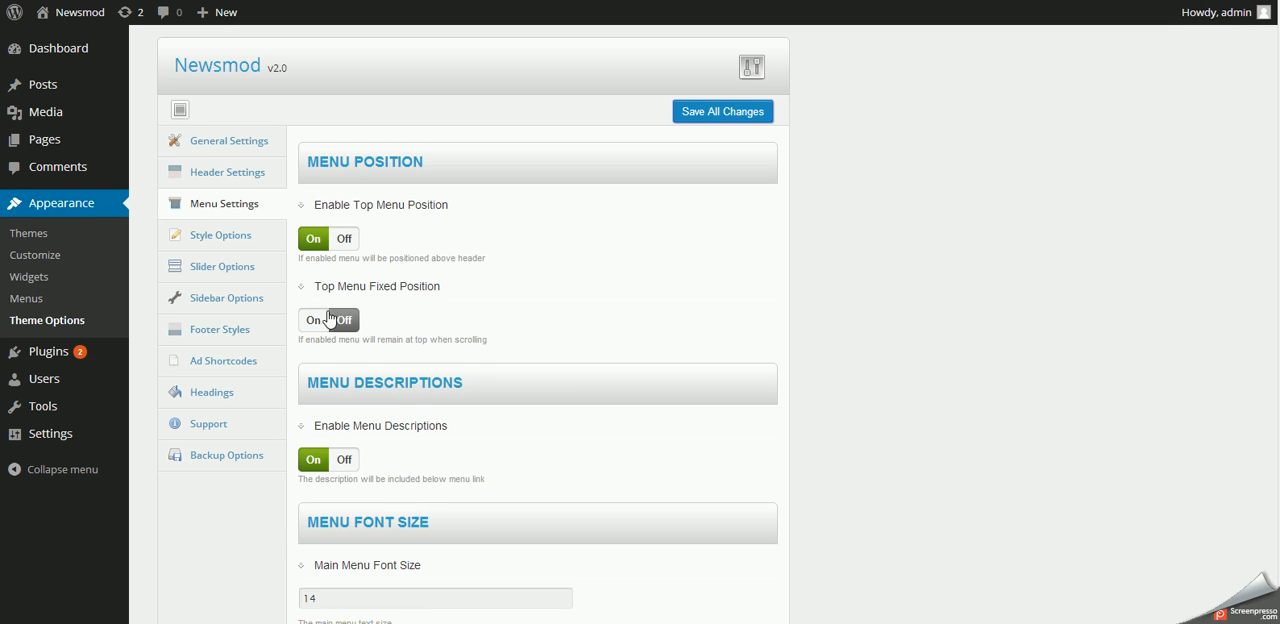
- In the Header Settings, turn on Use Custom Header Image and choose the blue header.png from the media library
{"action": "left_click", "coordinate": [196, 175]}
{"action": "scroll", "coordinate": [558, 435], "scroll_direction": "down", "scroll_amount": 3}
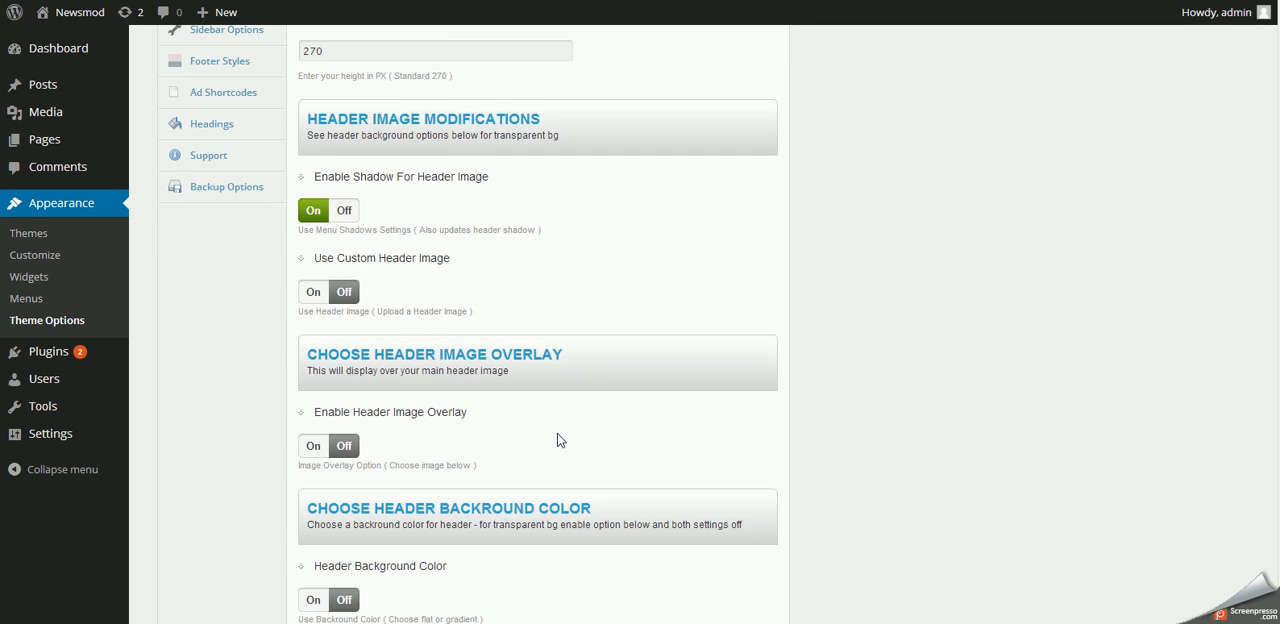
{"action": "scroll", "coordinate": [400, 275], "scroll_direction": "down", "scroll_amount": 3}
{"action": "scroll", "coordinate": [362, 241], "scroll_direction": "up", "scroll_amount": 3}
{"action": "left_click", "coordinate": [306, 295]}
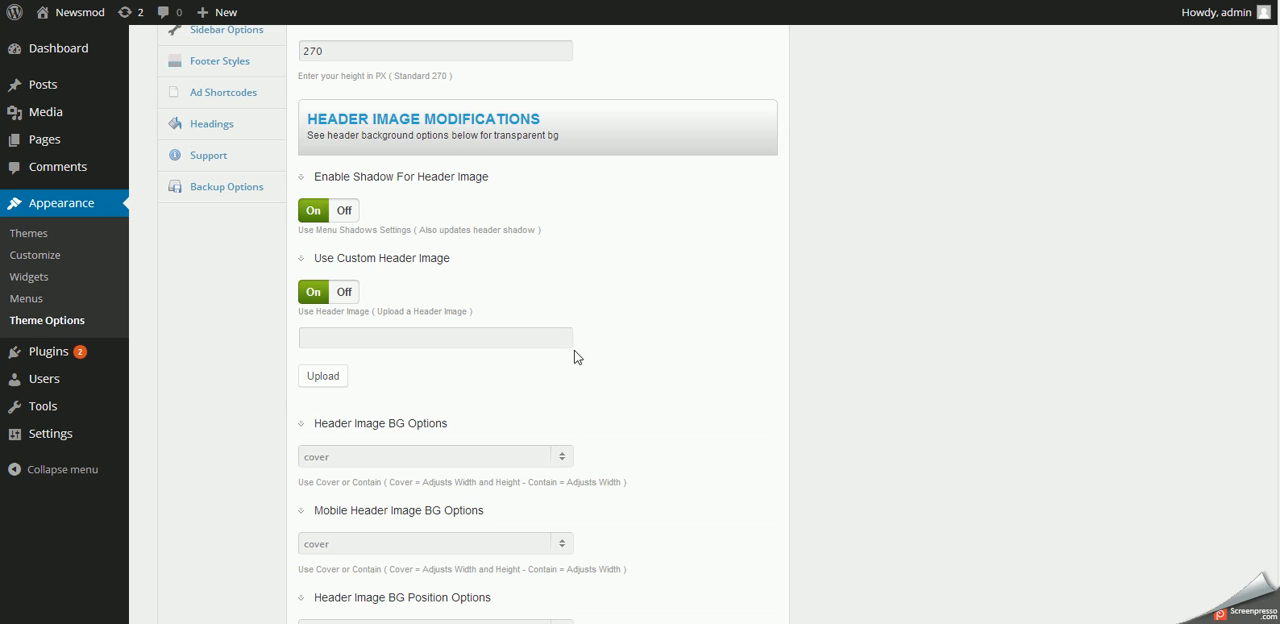
{"action": "left_click", "coordinate": [301, 379]}
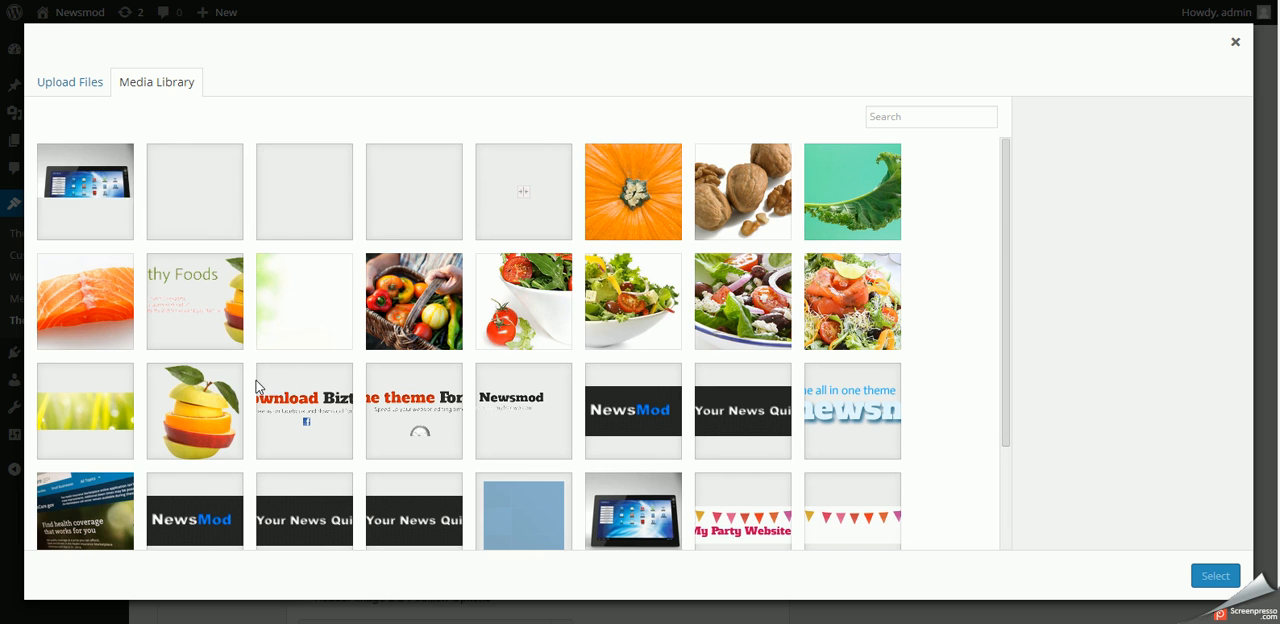
{"action": "scroll", "coordinate": [514, 468], "scroll_direction": "down", "scroll_amount": 3}
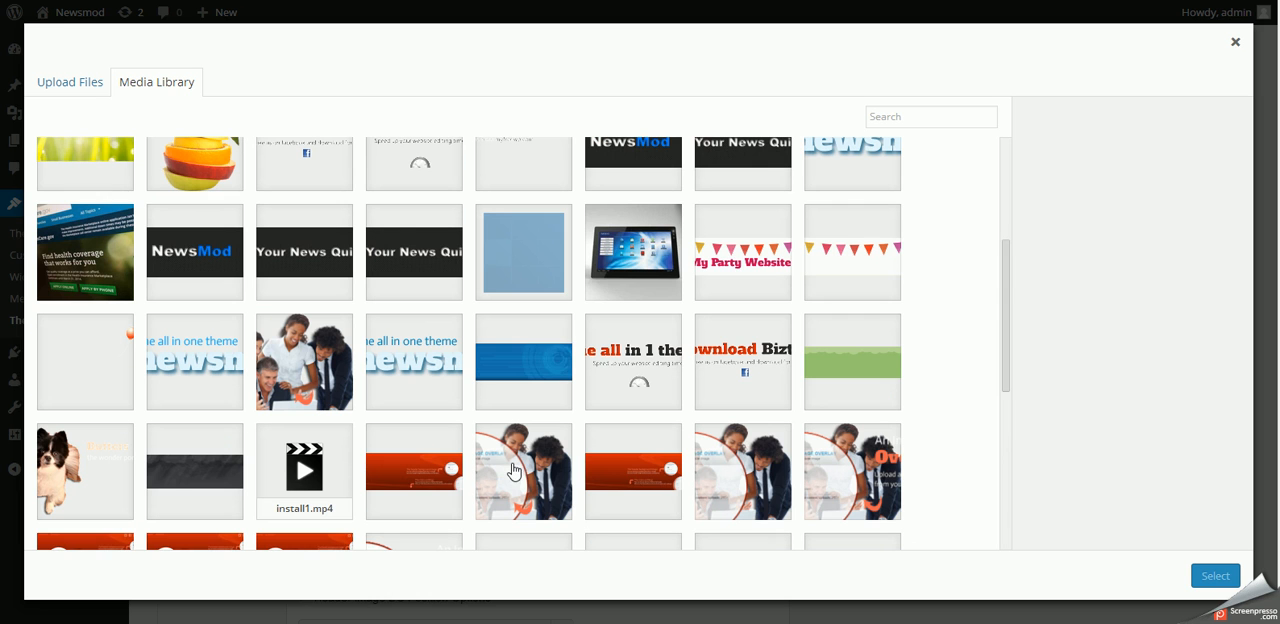
{"action": "left_click", "coordinate": [549, 358]}
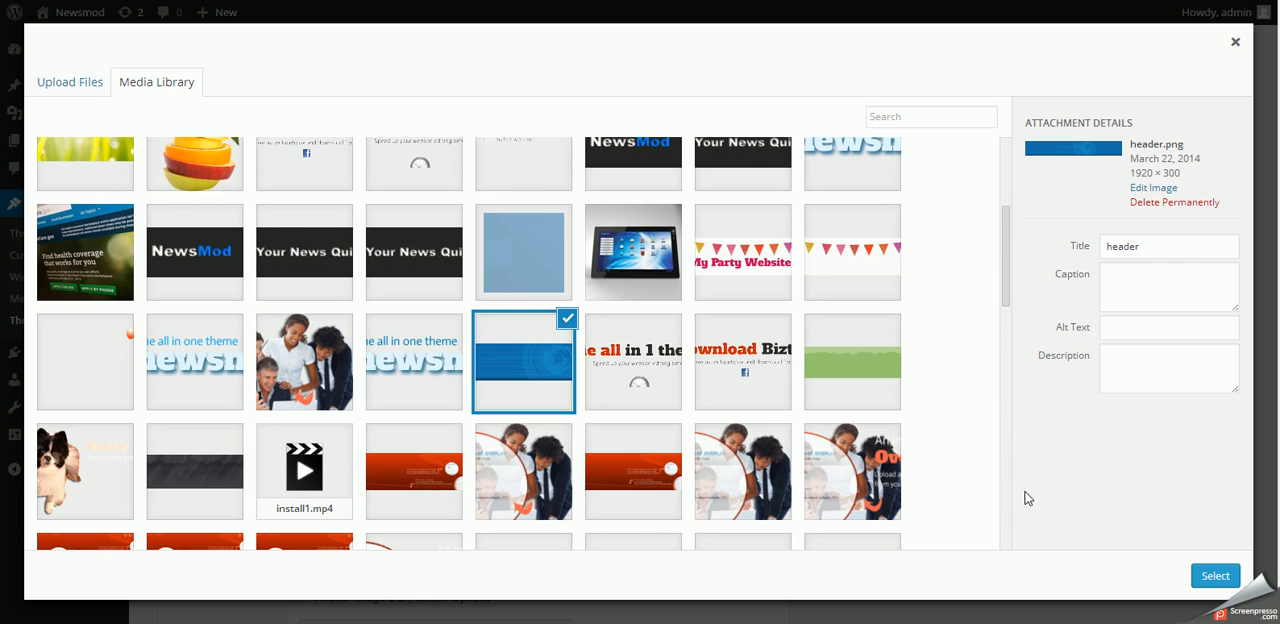
{"action": "left_click", "coordinate": [1225, 578]}
- Enable the header image overlay and choose the group photo of four people from the media library for it
{"action": "scroll", "coordinate": [660, 374], "scroll_direction": "down", "scroll_amount": 8}
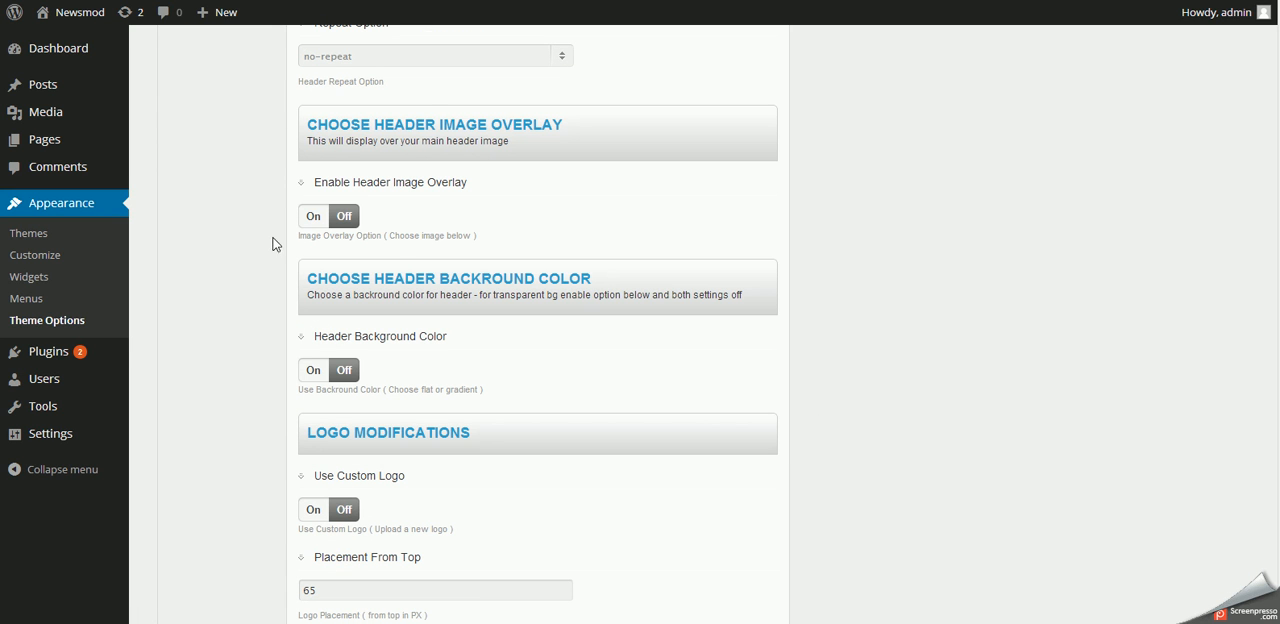
{"action": "left_click", "coordinate": [316, 218]}
{"action": "left_click", "coordinate": [300, 302]}
{"action": "scroll", "coordinate": [773, 438], "scroll_direction": "down", "scroll_amount": 3}
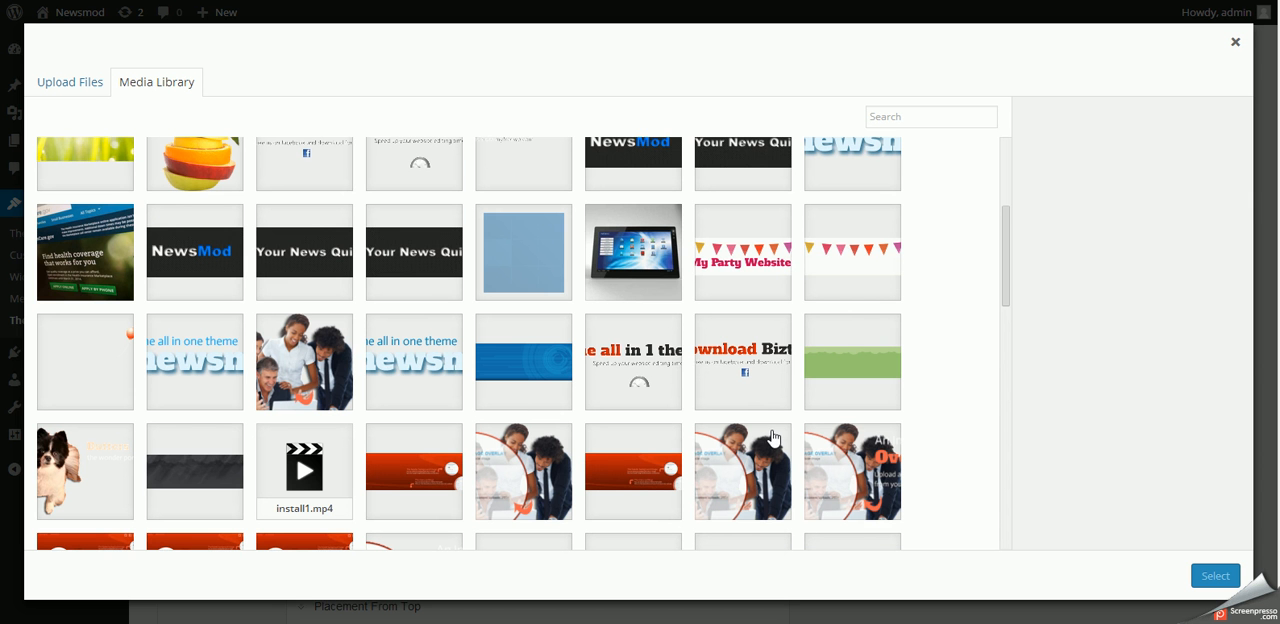
{"action": "left_click", "coordinate": [326, 354]}
{"action": "left_click", "coordinate": [1216, 575]}
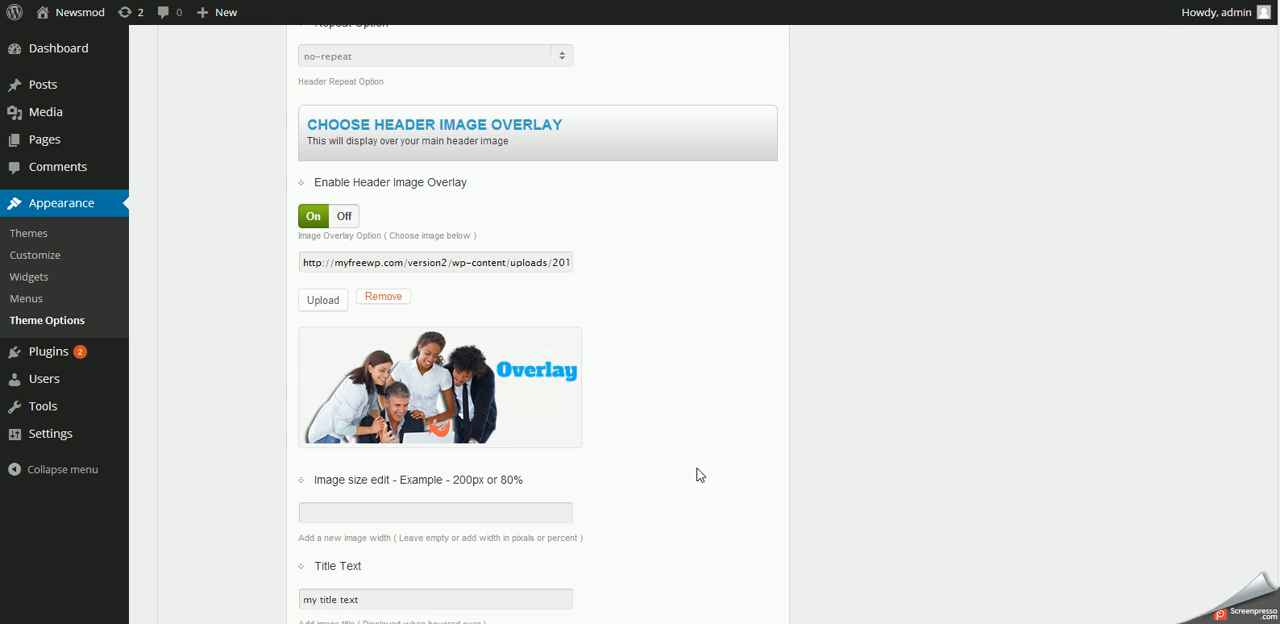
- In the Menu Settings, turn off Enable Top Menu Position and save all changes
{"action": "scroll", "coordinate": [752, 475], "scroll_direction": "up", "scroll_amount": 15}
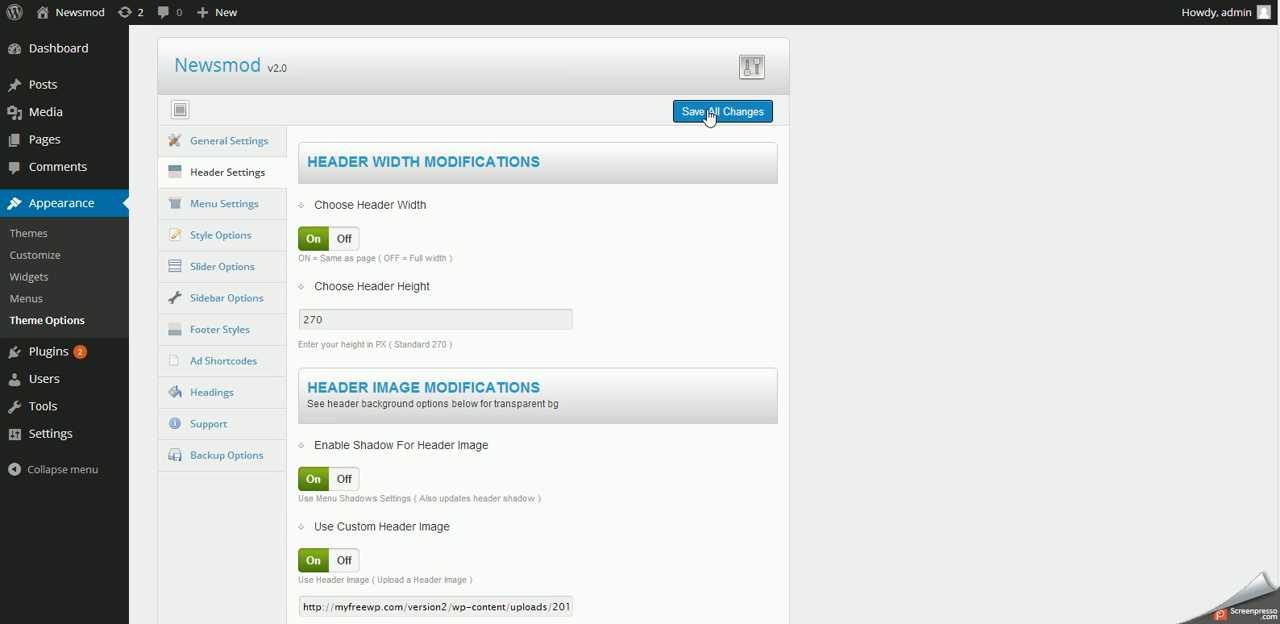
{"action": "left_click", "coordinate": [206, 212]}
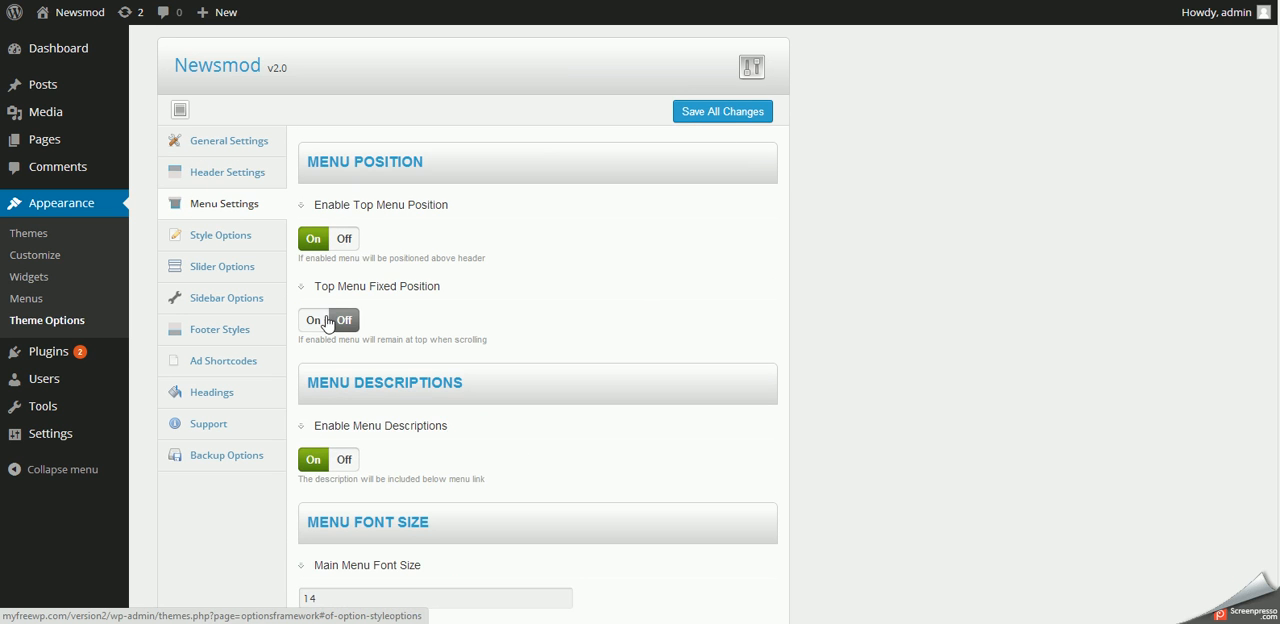
{"action": "left_click", "coordinate": [344, 238]}
{"action": "left_click", "coordinate": [706, 112]}
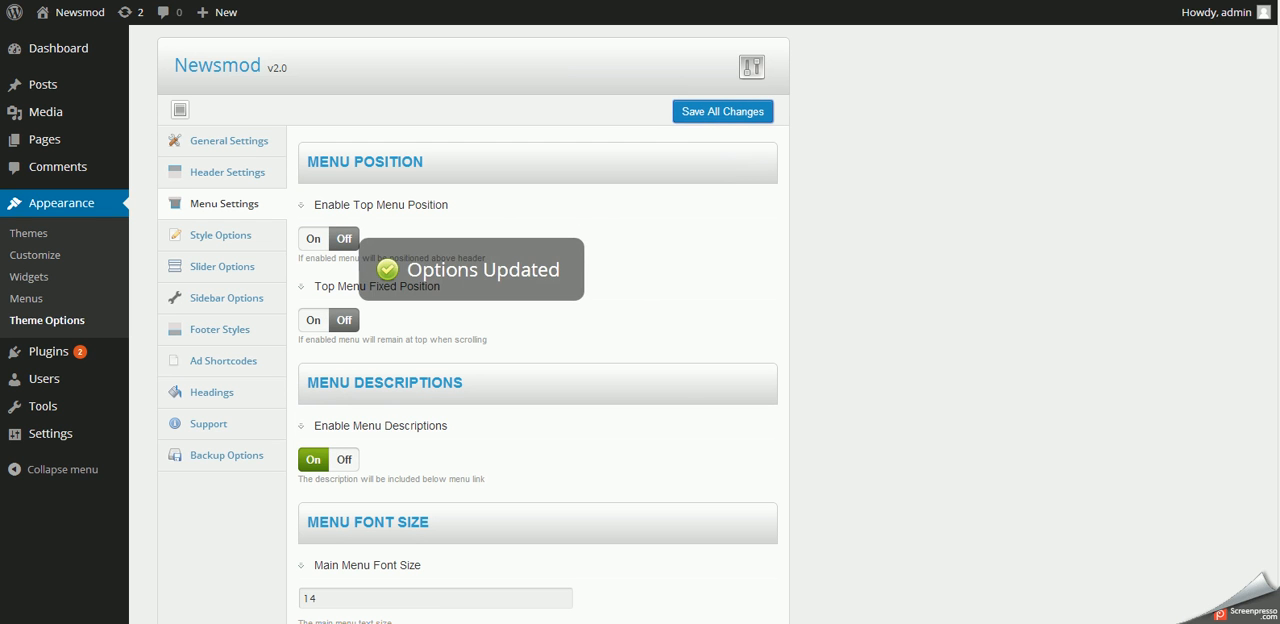
- Reload the home page and check the custom header image, its overlay and the menu position
{"action": "left_click", "coordinate": [380, 2]}
{"action": "right_click", "coordinate": [545, 180]}
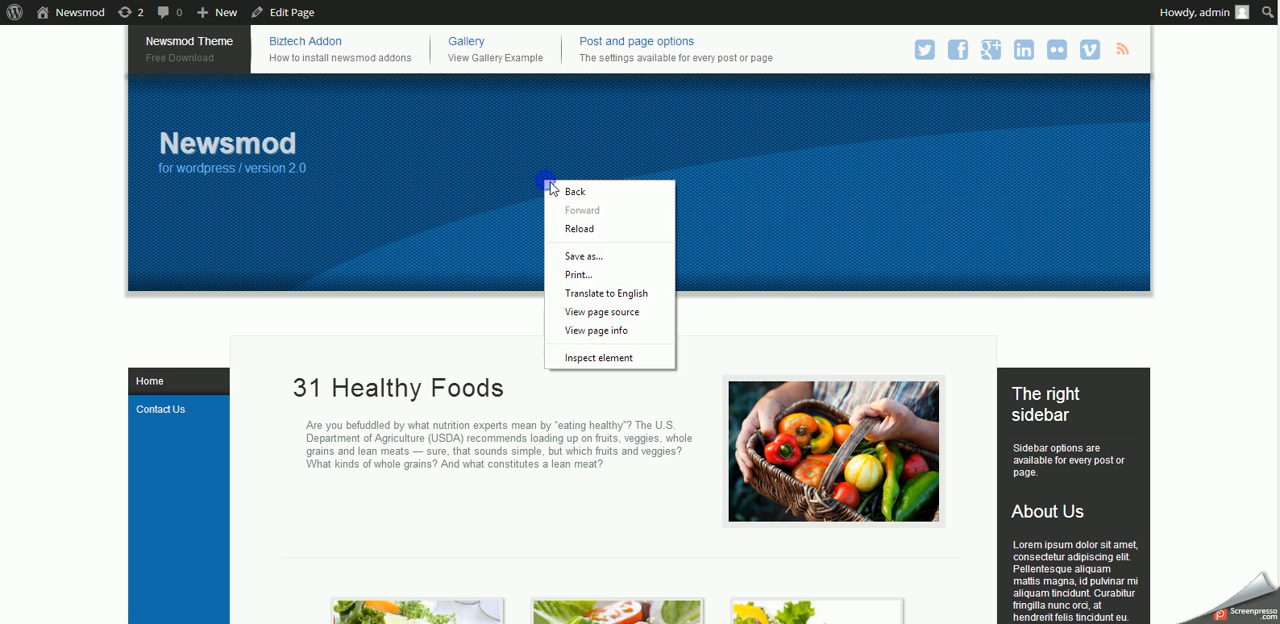
{"action": "left_click", "coordinate": [571, 228]}
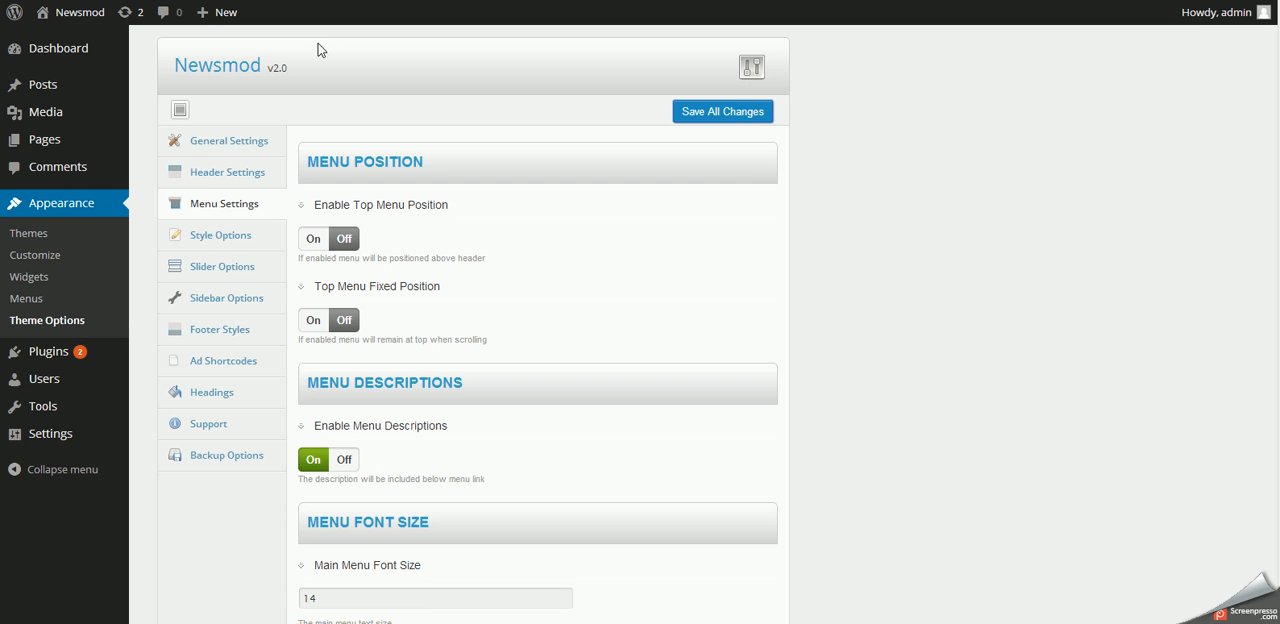
- In the General Settings, enable the random post slide and save all changes
{"action": "left_click", "coordinate": [229, 140]}
{"action": "scroll", "coordinate": [591, 423], "scroll_direction": "down", "scroll_amount": 5}
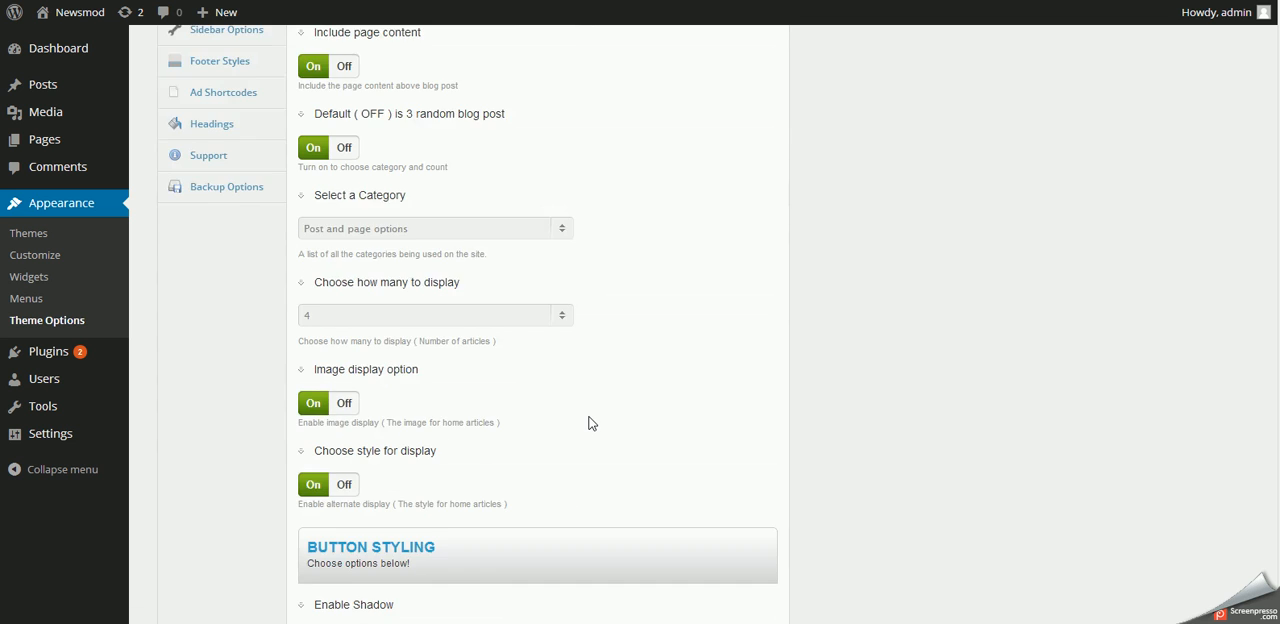
{"action": "scroll", "coordinate": [591, 423], "scroll_direction": "down", "scroll_amount": 3}
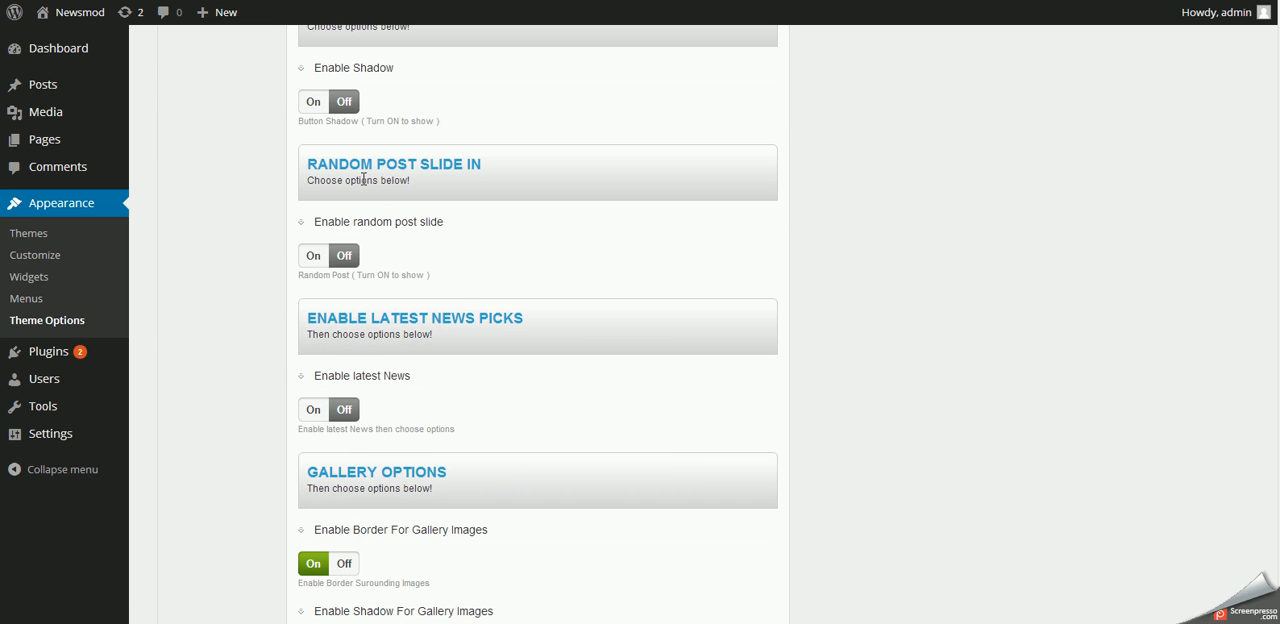
{"action": "left_click", "coordinate": [312, 257]}
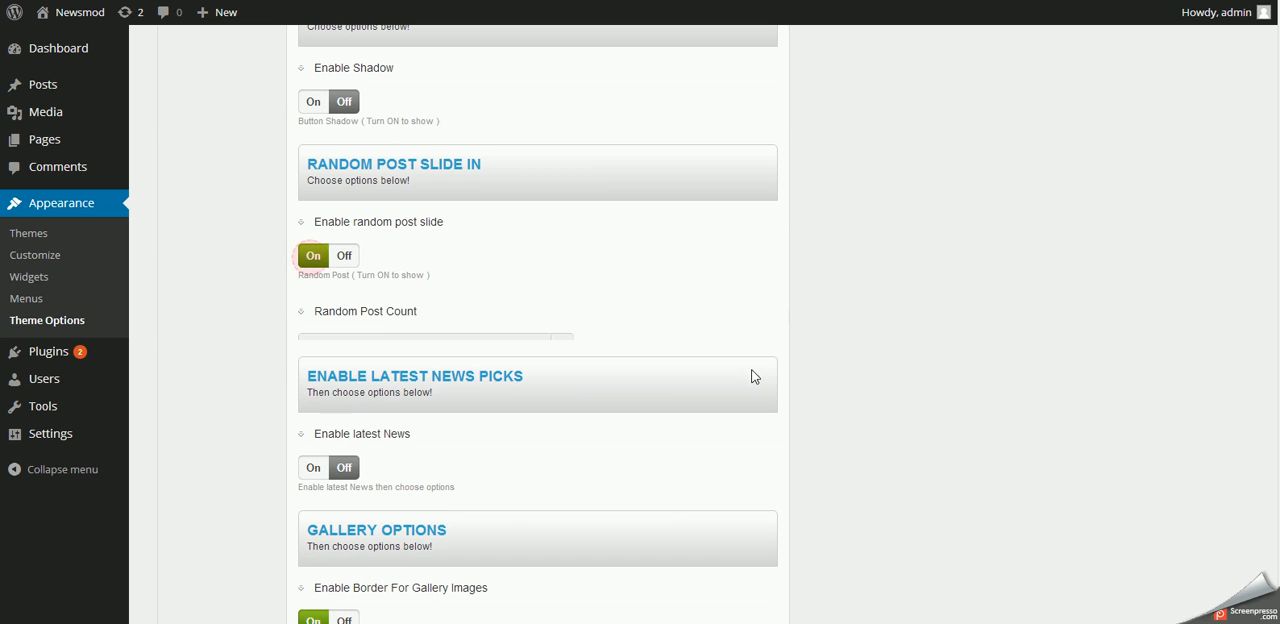
{"action": "scroll", "coordinate": [749, 371], "scroll_direction": "up", "scroll_amount": 9}
{"action": "left_click", "coordinate": [720, 113]}
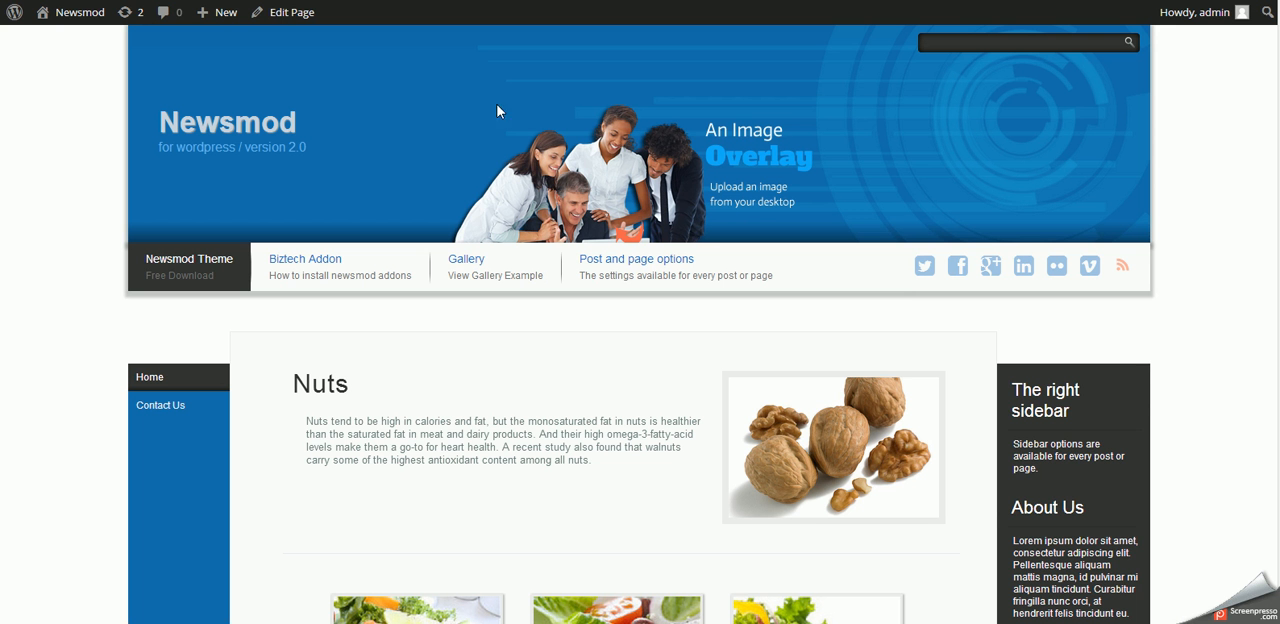
- Reload the home page and check how the random post slide-in expands and behaves while scrolling
{"action": "right_click", "coordinate": [890, 178]}
{"action": "left_click", "coordinate": [932, 227]}
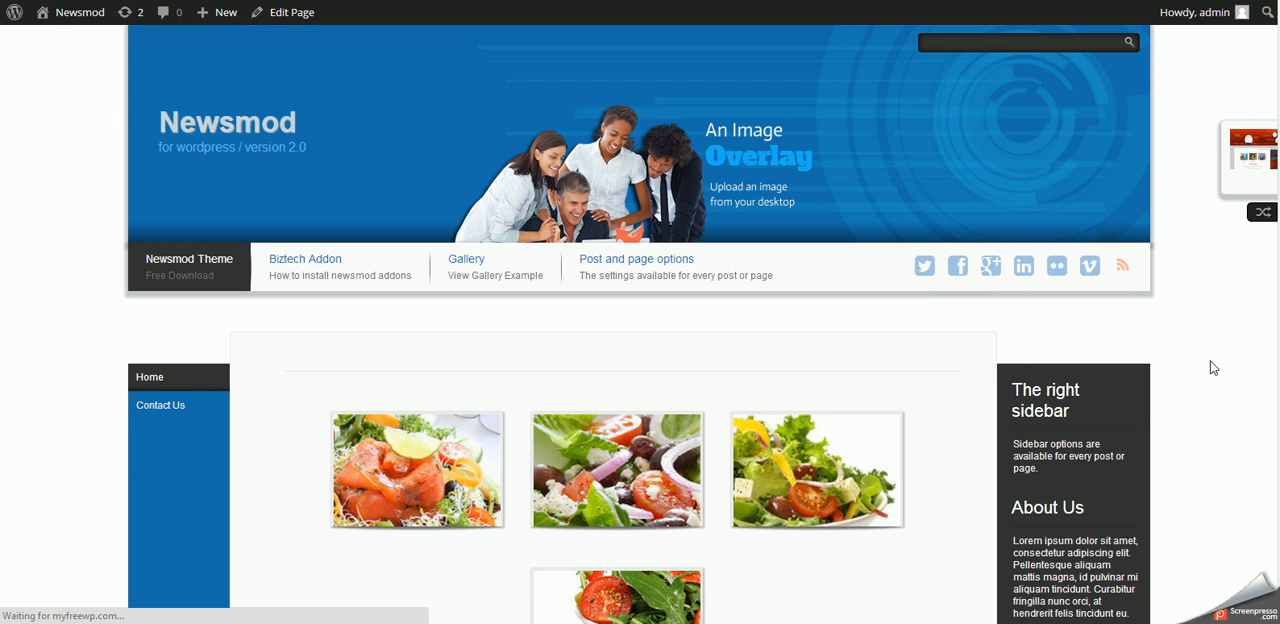
{"action": "mouse_move", "coordinate": [1233, 168]}
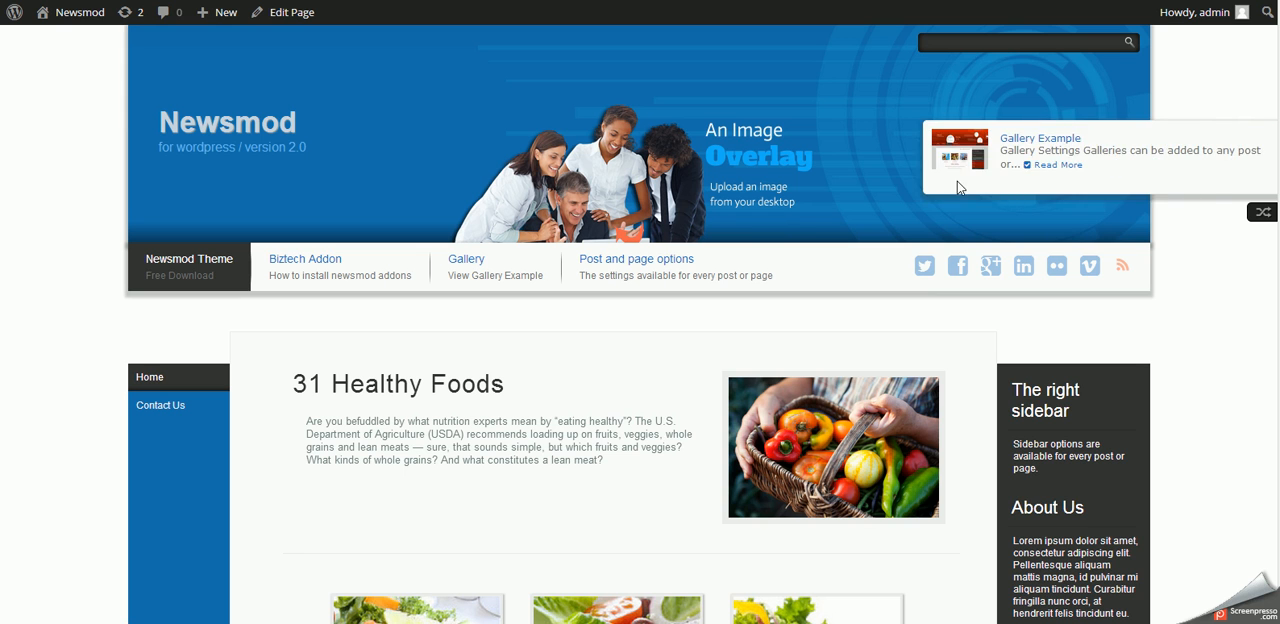
{"action": "scroll", "coordinate": [1264, 370], "scroll_direction": "down", "scroll_amount": 14}
{"action": "scroll", "coordinate": [1264, 370], "scroll_direction": "up", "scroll_amount": 14}
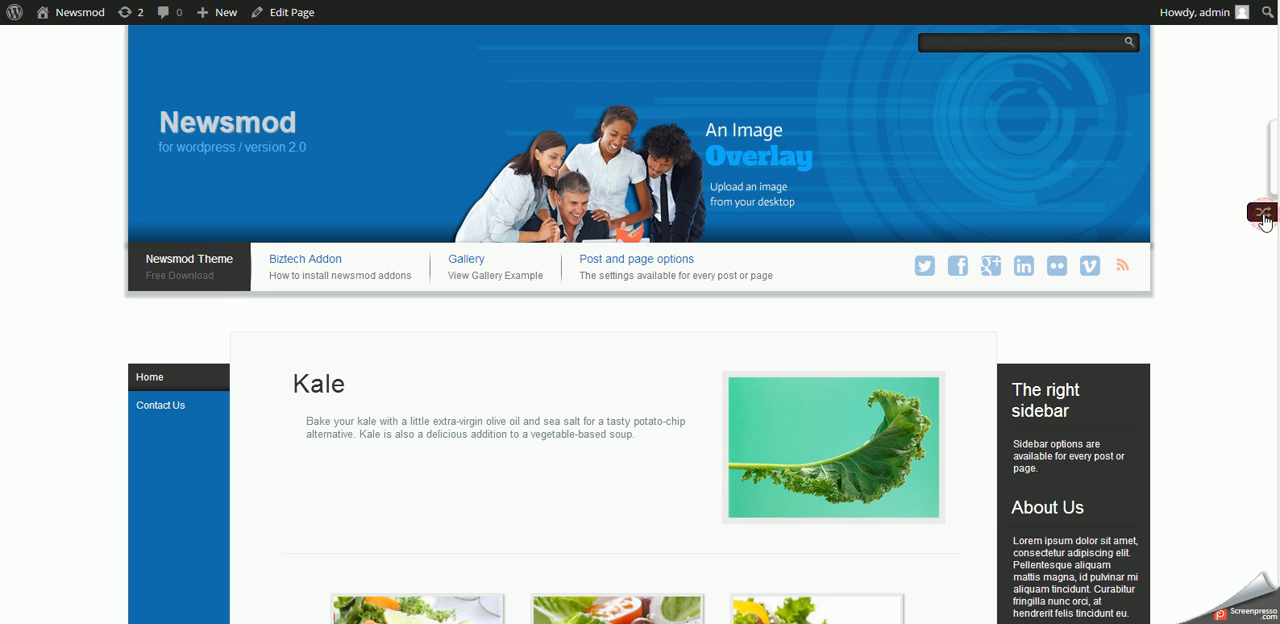
{"action": "scroll", "coordinate": [1218, 406], "scroll_direction": "down", "scroll_amount": 3}
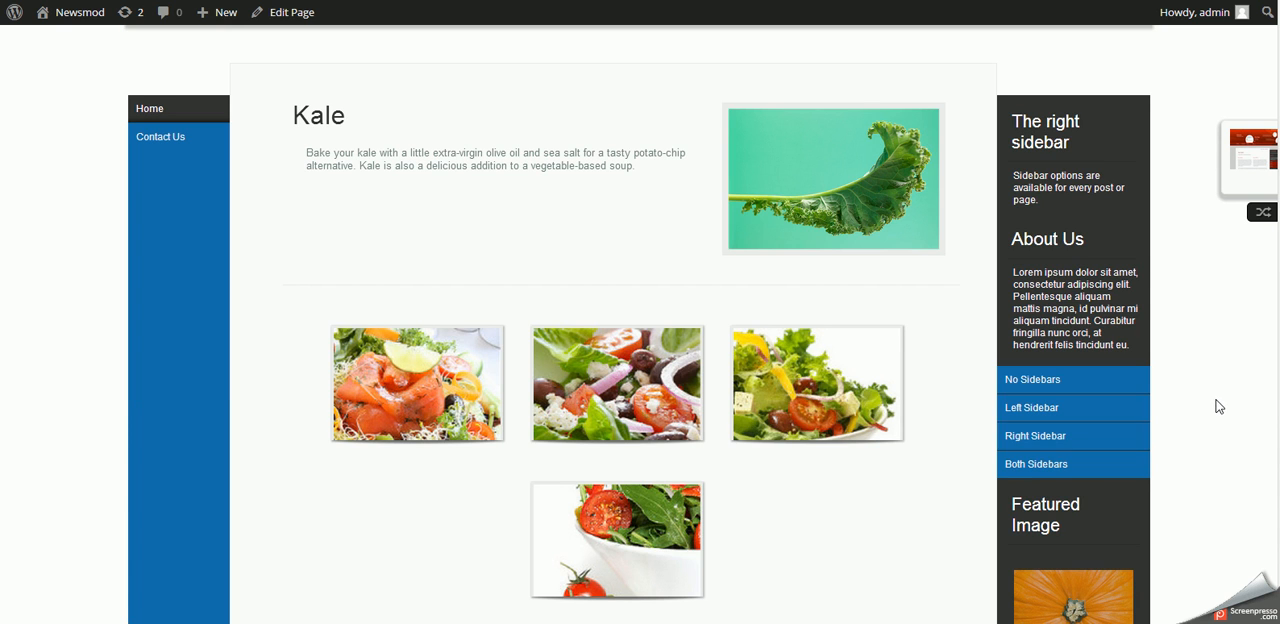
- Advance the home page slider by two slides and look over the gallery and content below it
{"action": "mouse_move", "coordinate": [766, 152]}
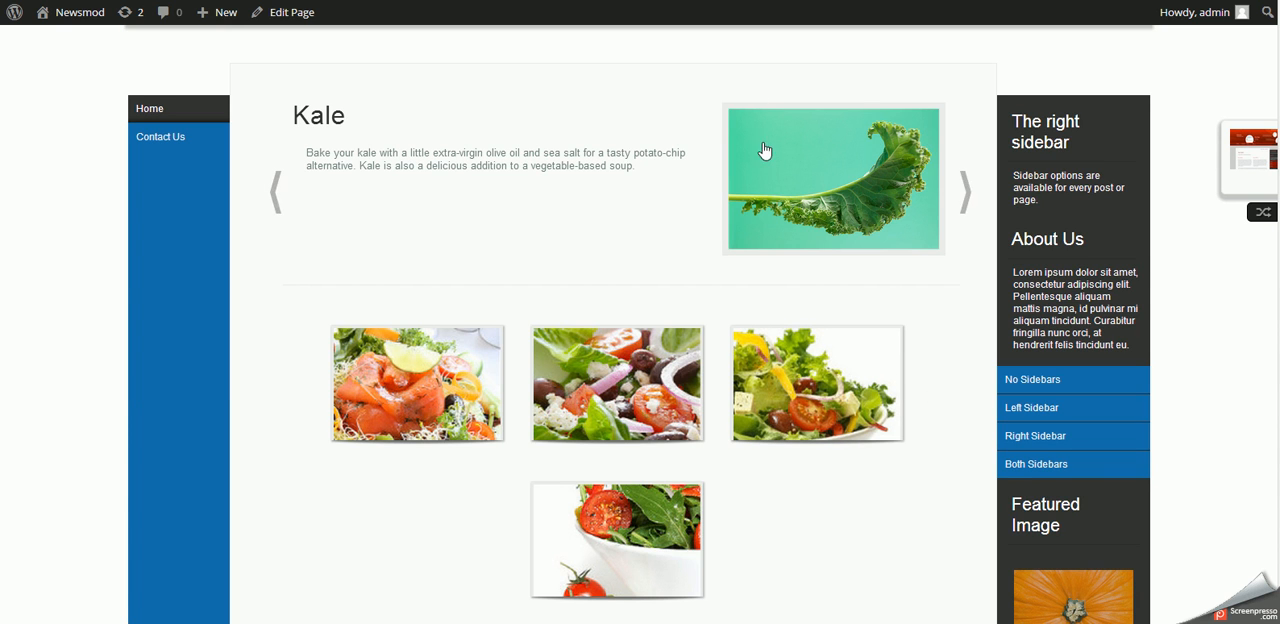
{"action": "left_click", "coordinate": [966, 192]}
{"action": "left_click", "coordinate": [966, 192]}
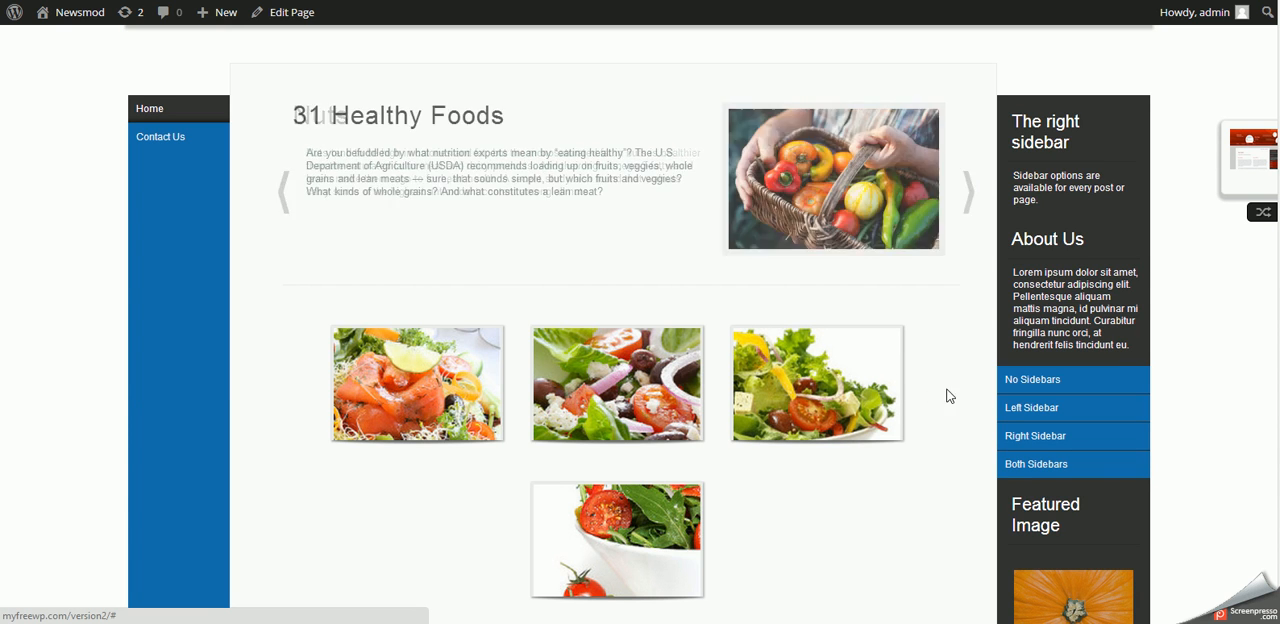
{"action": "scroll", "coordinate": [759, 375], "scroll_direction": "down", "scroll_amount": 15}
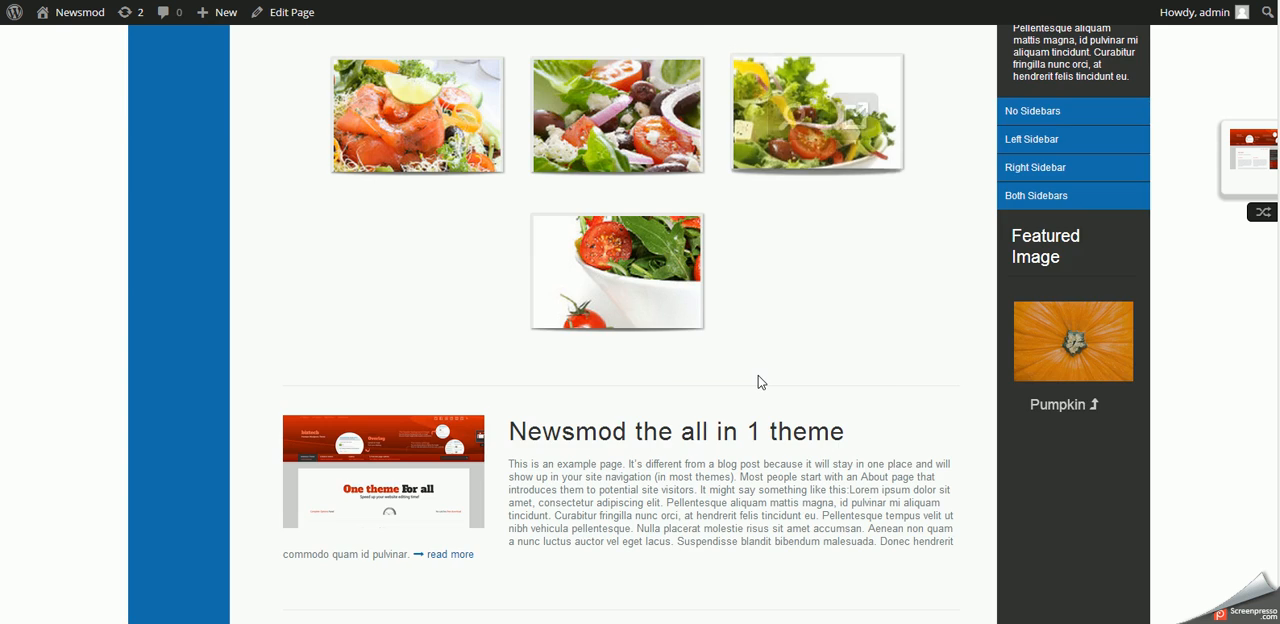
{"action": "scroll", "coordinate": [759, 385], "scroll_direction": "up", "scroll_amount": 15}
{"action": "scroll", "coordinate": [757, 385], "scroll_direction": "down", "scroll_amount": 15}
{"action": "scroll", "coordinate": [658, 332], "scroll_direction": "up", "scroll_amount": 15}
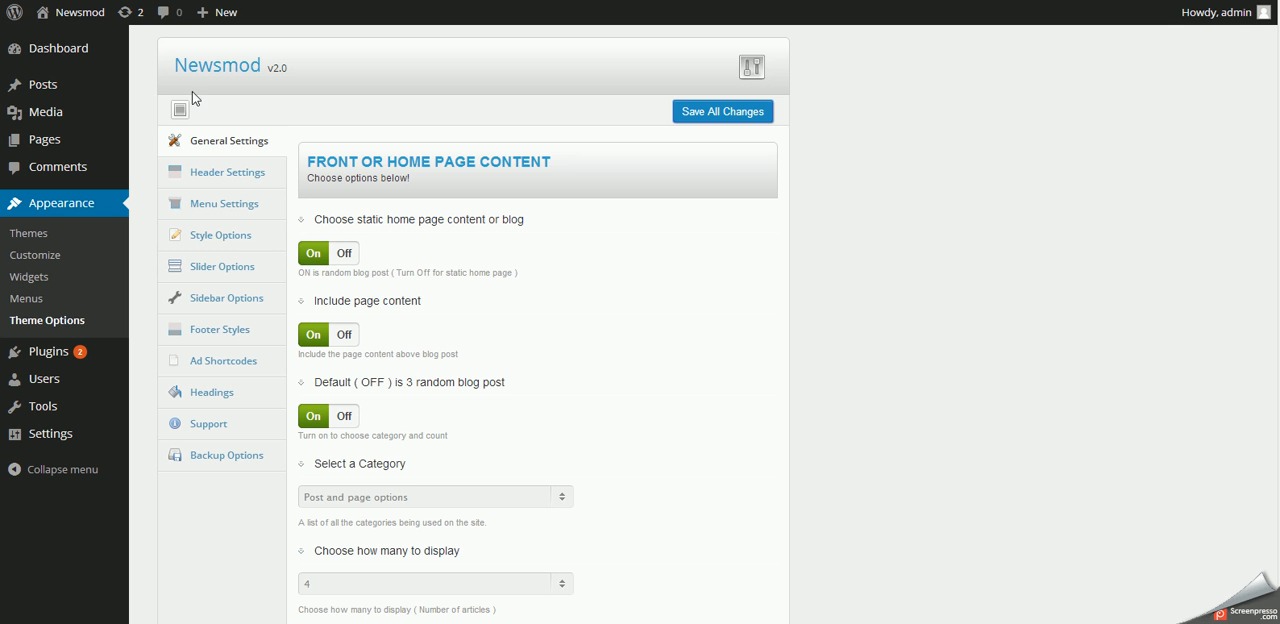
- In the Style Options, set the Main Page Width to 90 and save all changes
{"action": "left_click", "coordinate": [212, 236]}
{"action": "left_click", "coordinate": [375, 333]}
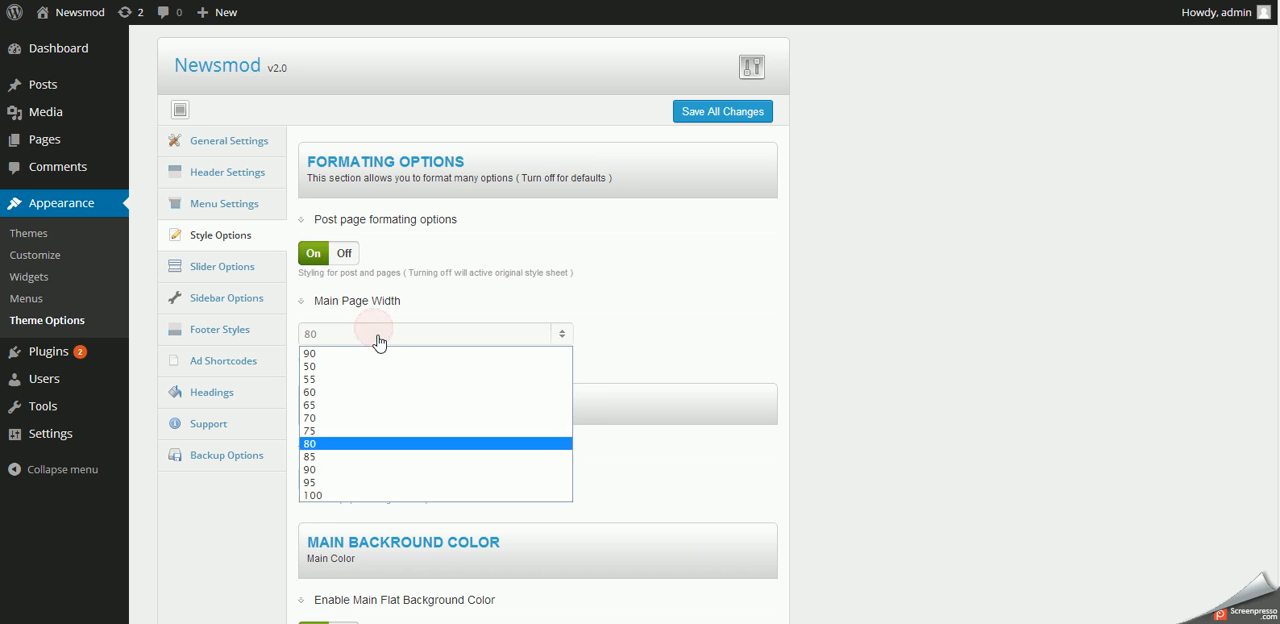
{"action": "left_click", "coordinate": [354, 469]}
{"action": "left_click", "coordinate": [726, 115]}
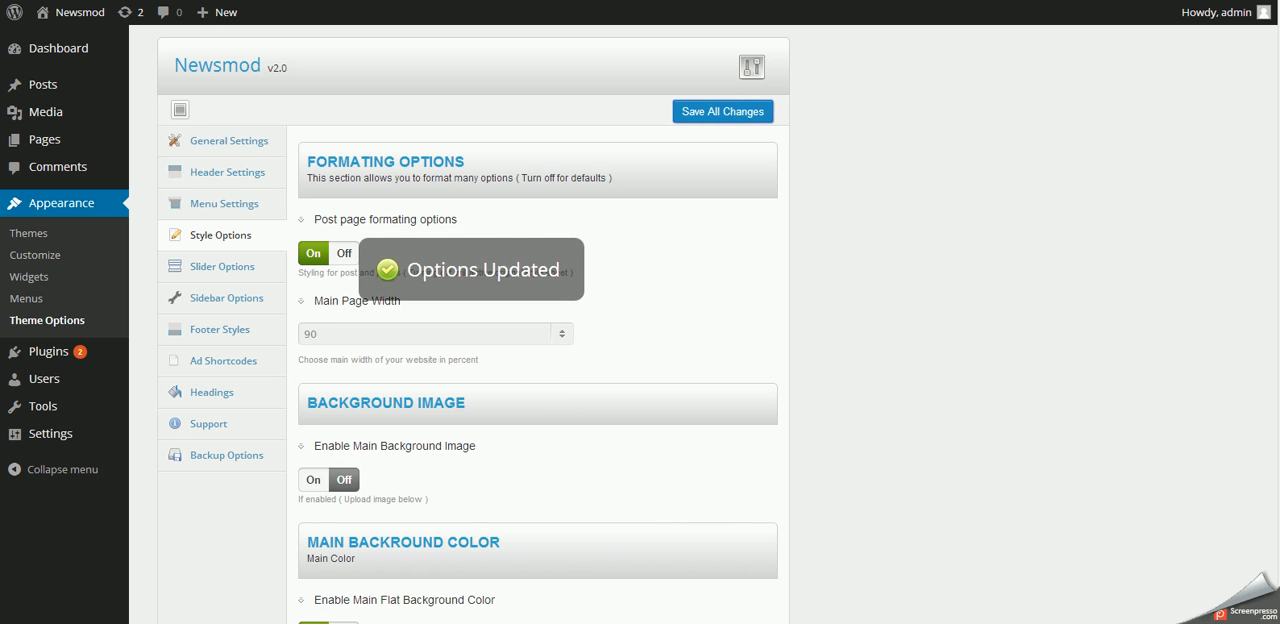
- Reload the home page and check the new page width from the header down to the blog posts
{"action": "key", "text": "ctrl+Tab"}
{"action": "right_click", "coordinate": [616, 324]}
{"action": "left_click", "coordinate": [650, 372]}
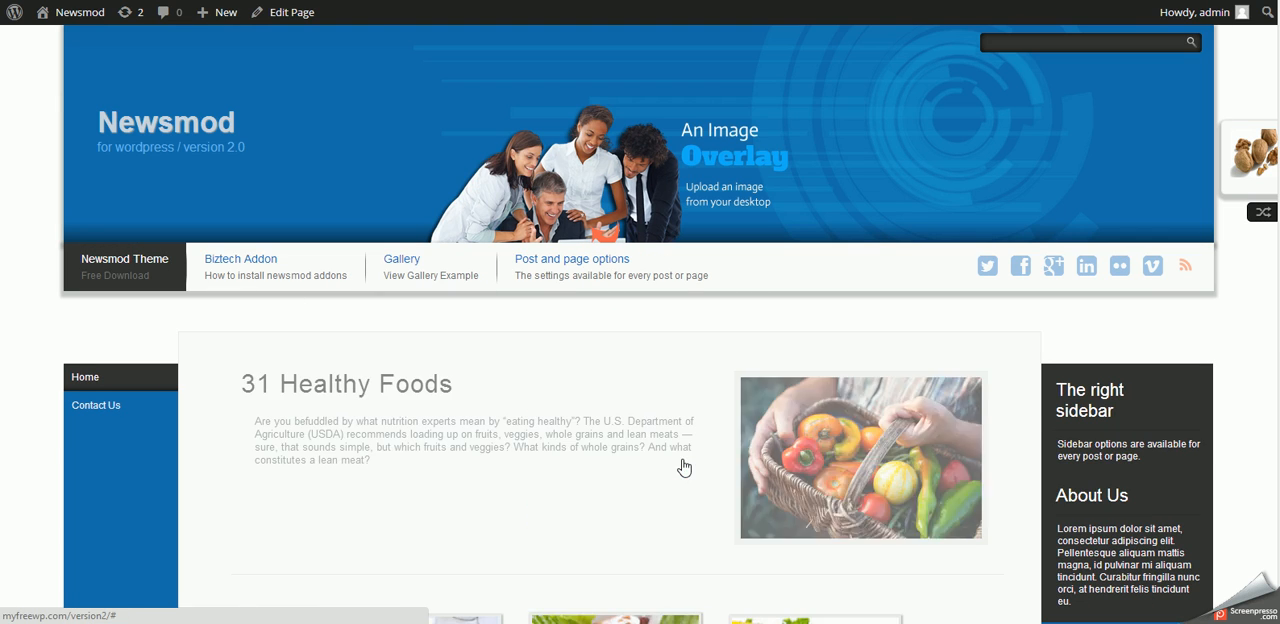
{"action": "scroll", "coordinate": [466, 460], "scroll_direction": "down", "scroll_amount": 10}
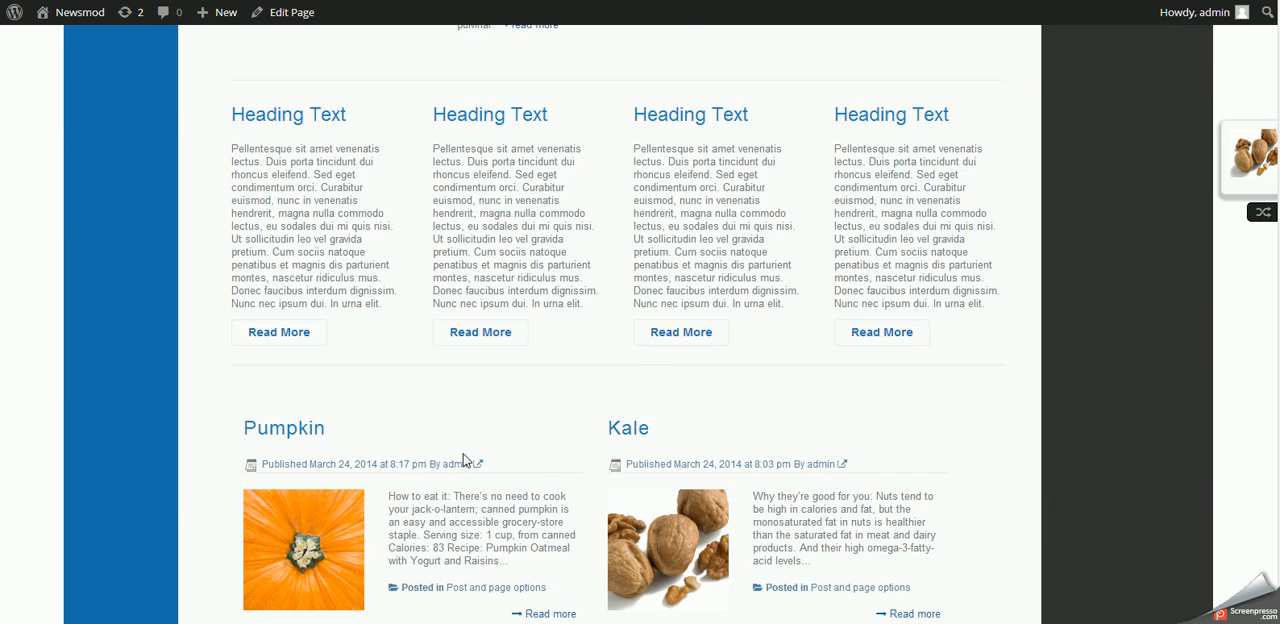
- Look over the home page at the new width, from the blog posts and footer to the gallery and slider
{"action": "scroll", "coordinate": [466, 460], "scroll_direction": "down", "scroll_amount": 3}
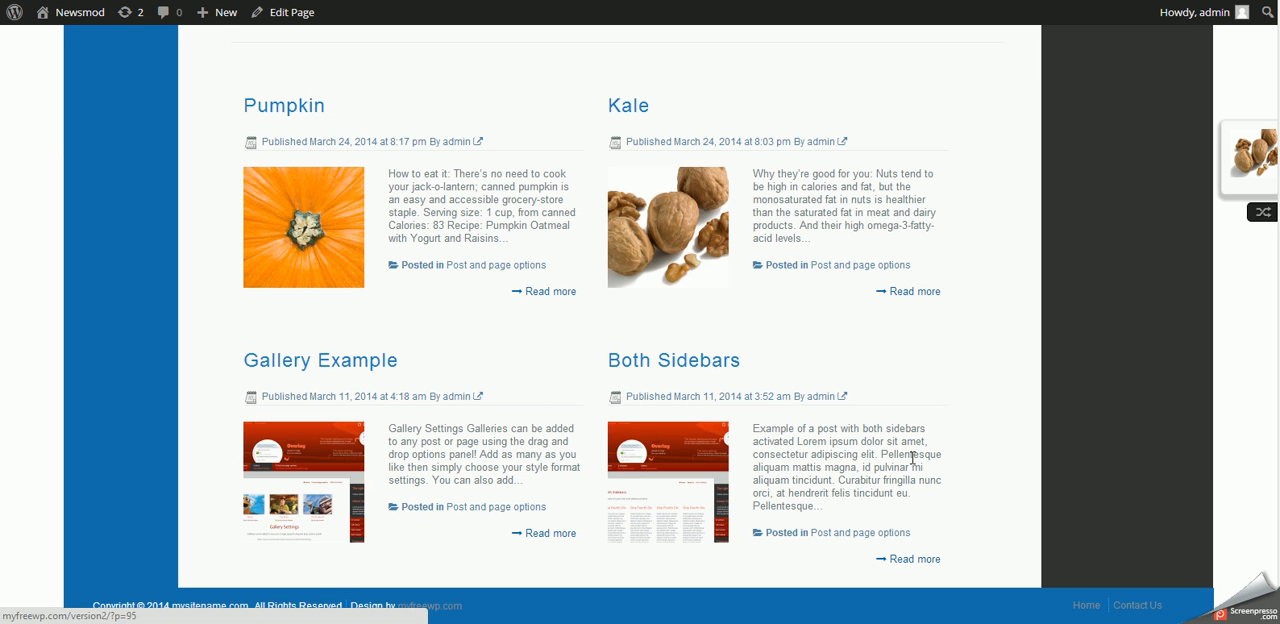
{"action": "scroll", "coordinate": [730, 567], "scroll_direction": "up", "scroll_amount": 15}
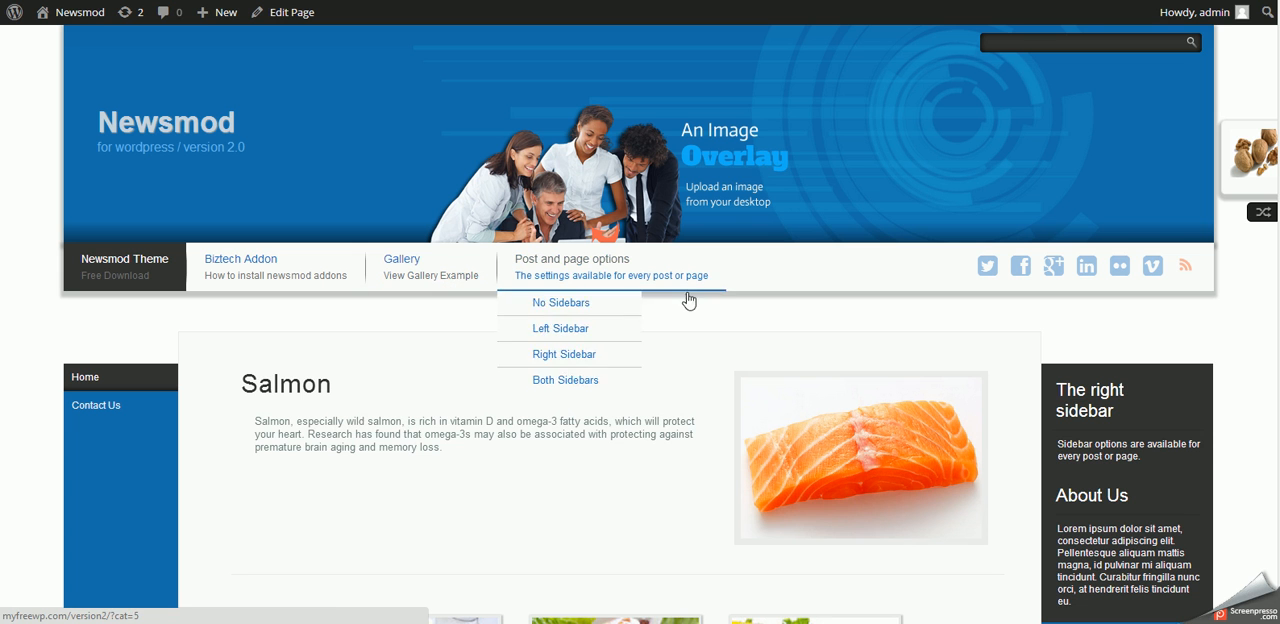
{"action": "scroll", "coordinate": [626, 360], "scroll_direction": "down", "scroll_amount": 6}
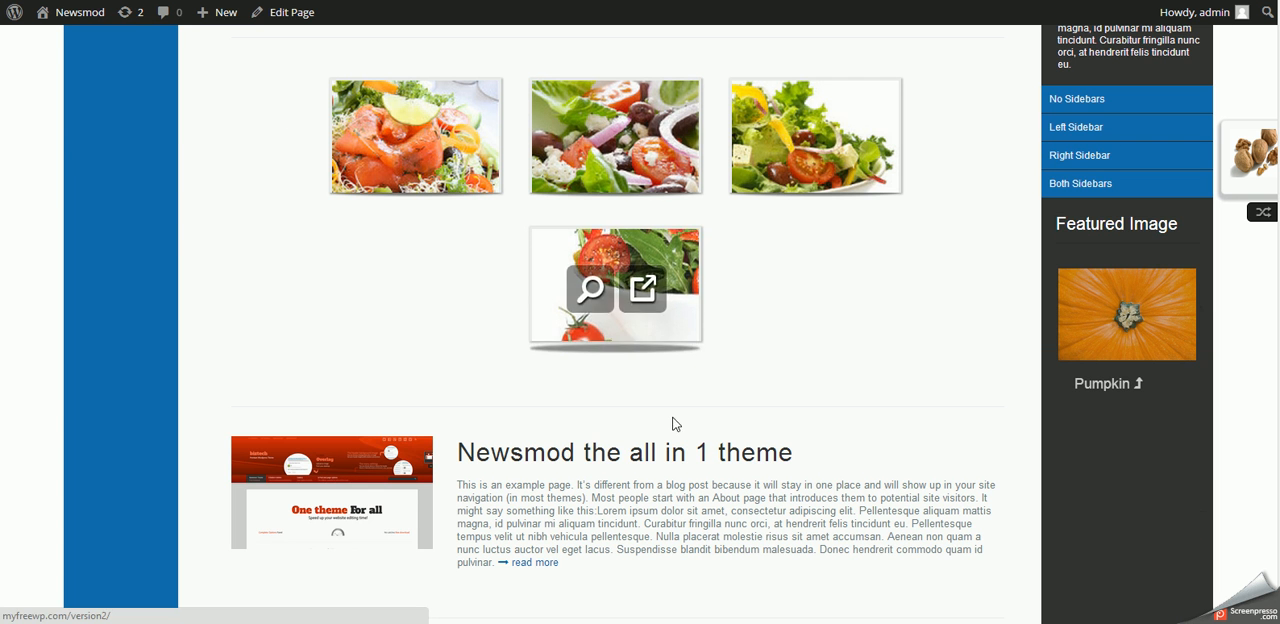
{"action": "scroll", "coordinate": [666, 420], "scroll_direction": "down", "scroll_amount": 8}
{"action": "scroll", "coordinate": [666, 420], "scroll_direction": "up", "scroll_amount": 8}
{"action": "scroll", "coordinate": [668, 424], "scroll_direction": "up", "scroll_amount": 6}
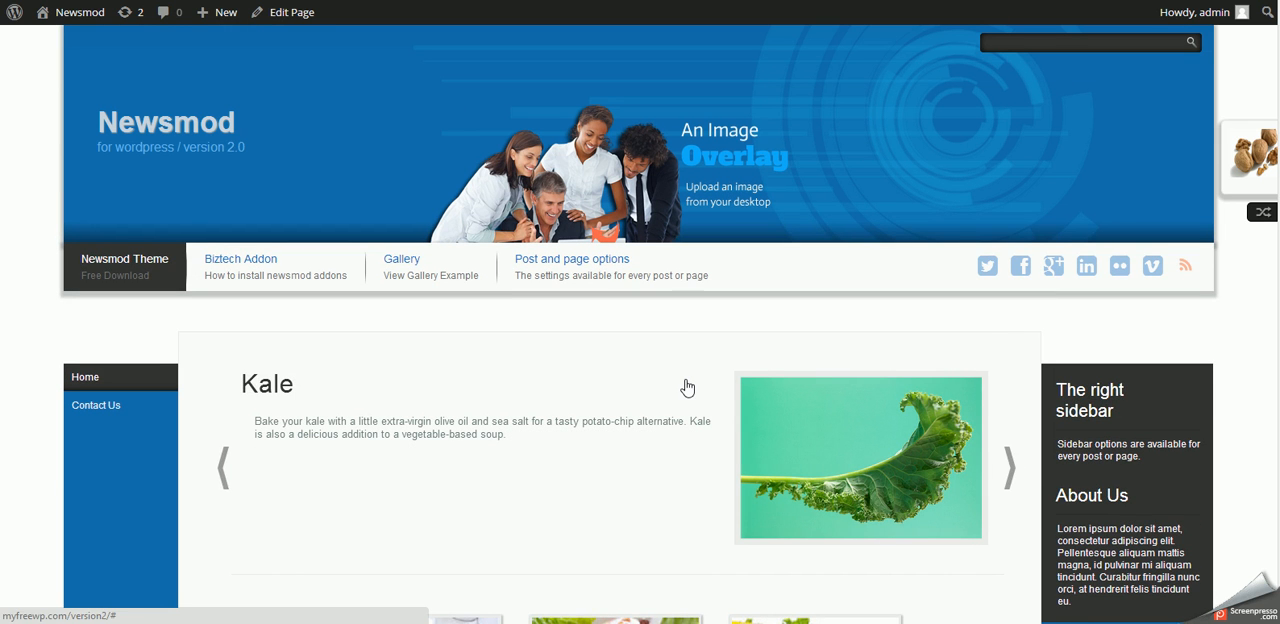
- Show the theme's Backup Options, and open the foods-addon text file from the foods-addon folder in Documents > addons
{"action": "key", "text": "ctrl+Tab"}
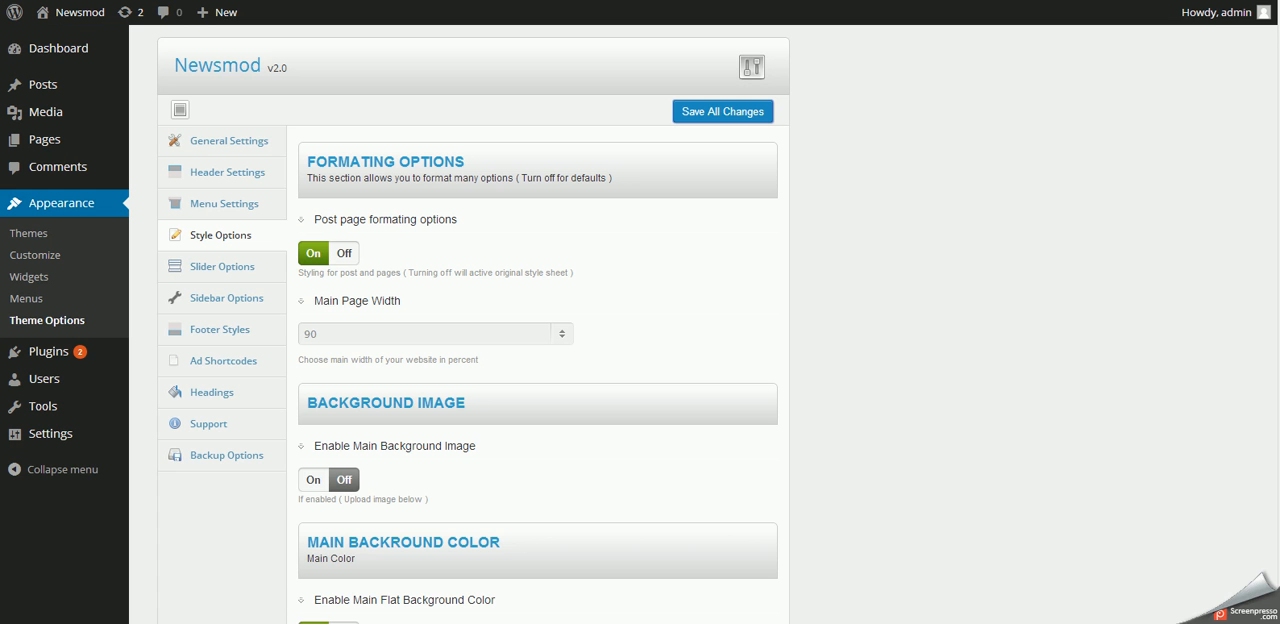
{"action": "left_click", "coordinate": [217, 458]}
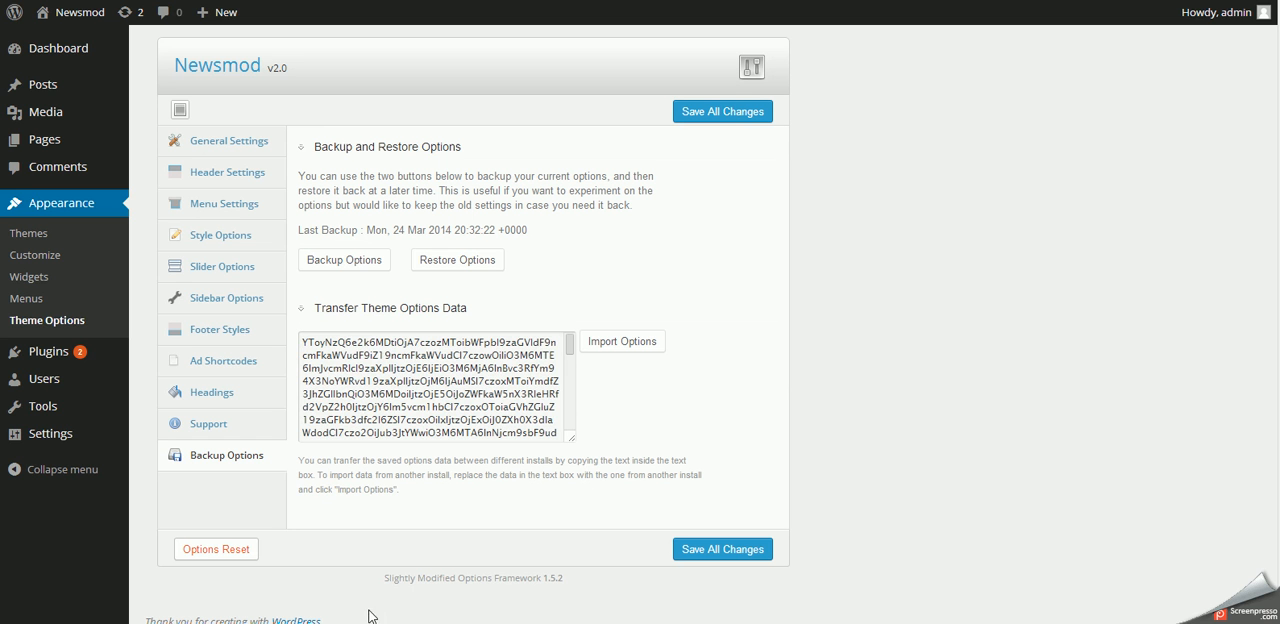
{"action": "mouse_move", "coordinate": [280, 620]}
{"action": "left_click", "coordinate": [71, 549]}
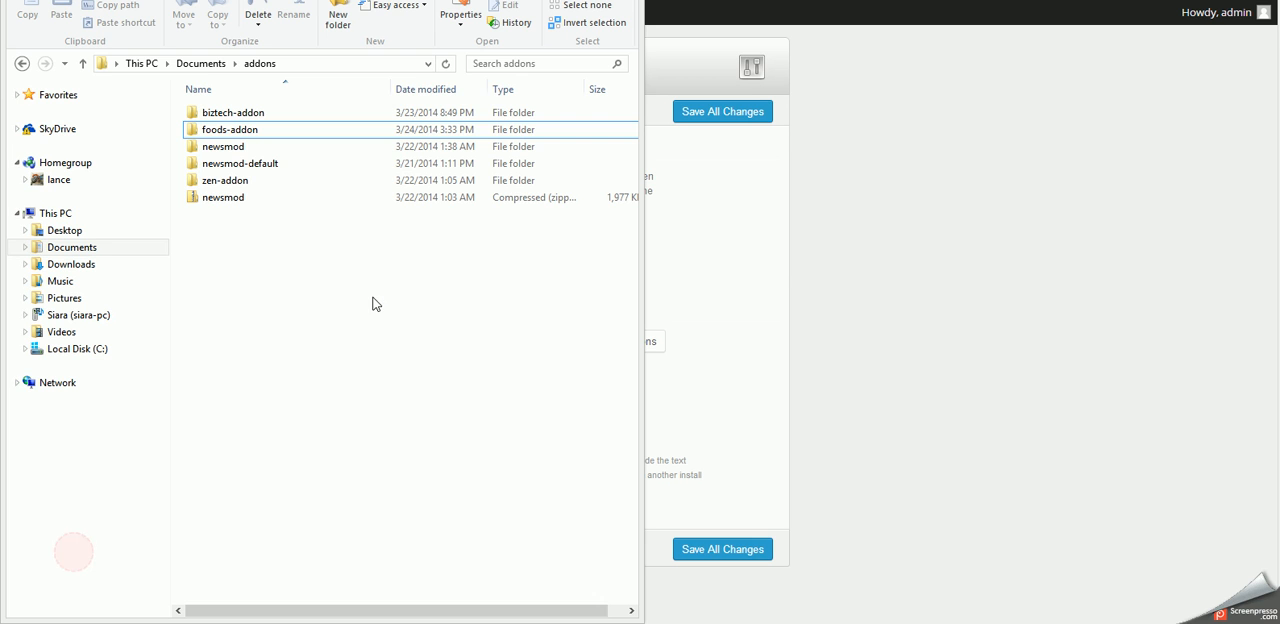
{"action": "double_click", "coordinate": [224, 140]}
{"action": "right_click", "coordinate": [222, 116]}
{"action": "mouse_move", "coordinate": [171, 157]}
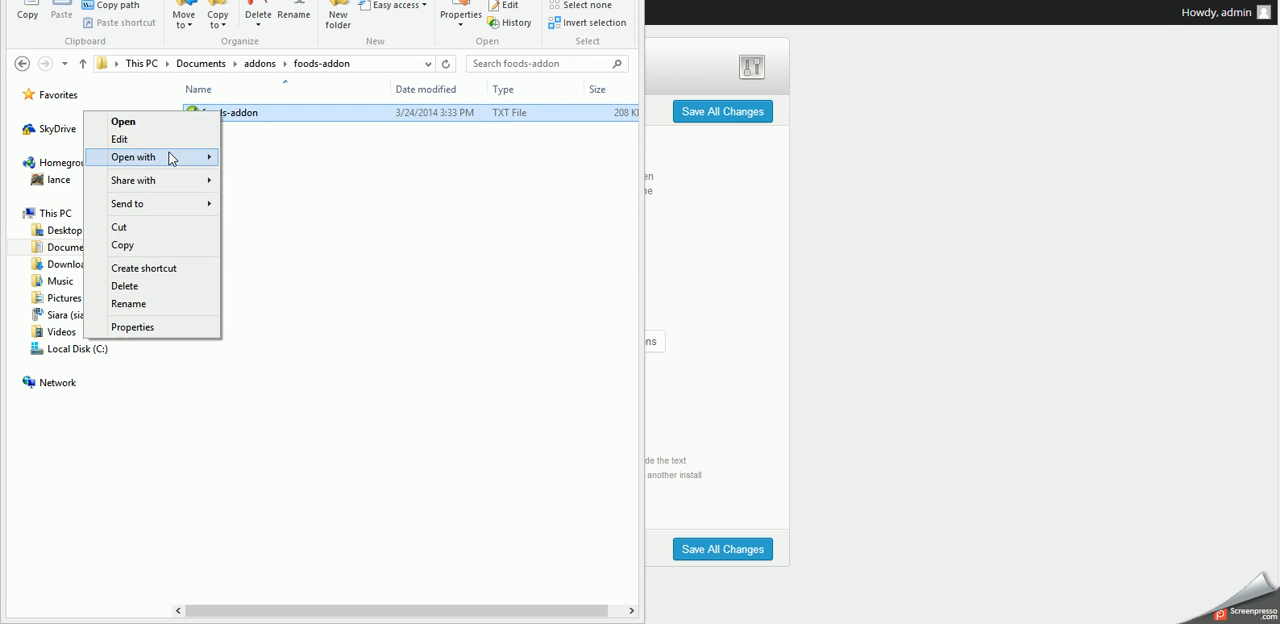
{"action": "left_click", "coordinate": [262, 176]}
- Copy all the text of the foods-addon file, close it and return to the theme's Backup Options
{"action": "right_click", "coordinate": [214, 145]}
{"action": "left_click", "coordinate": [298, 254]}
{"action": "right_click", "coordinate": [454, 175]}
{"action": "left_click", "coordinate": [338, 225]}
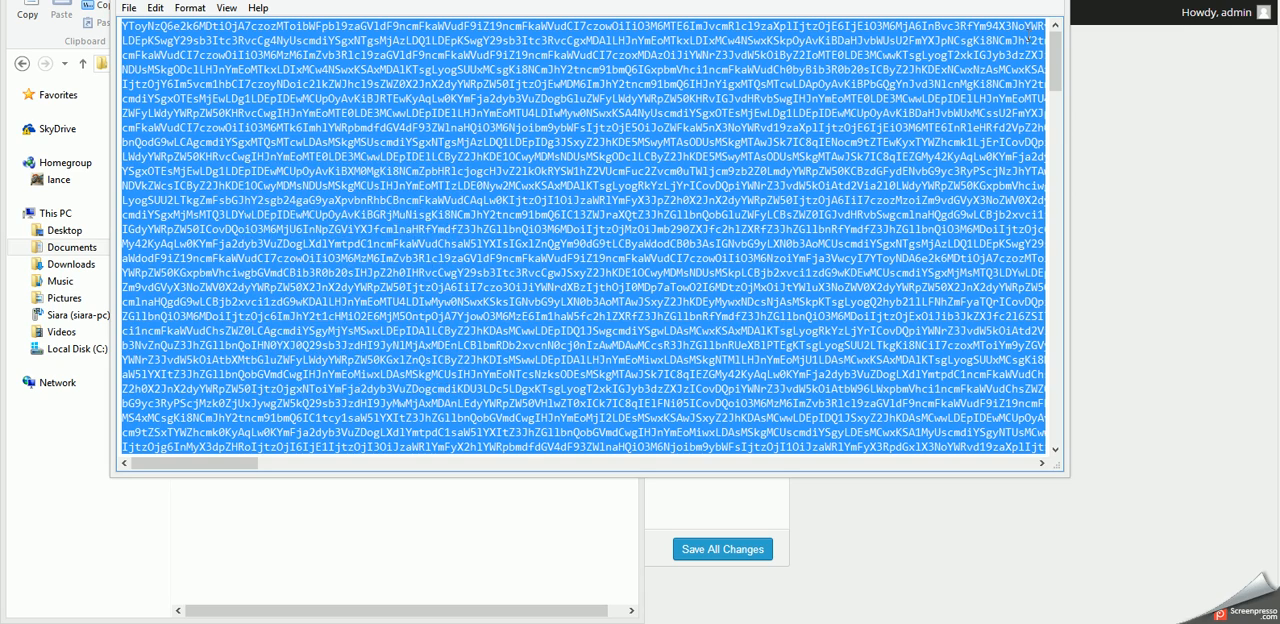
{"action": "left_click", "coordinate": [1046, 1]}
{"action": "left_click", "coordinate": [1017, 317]}
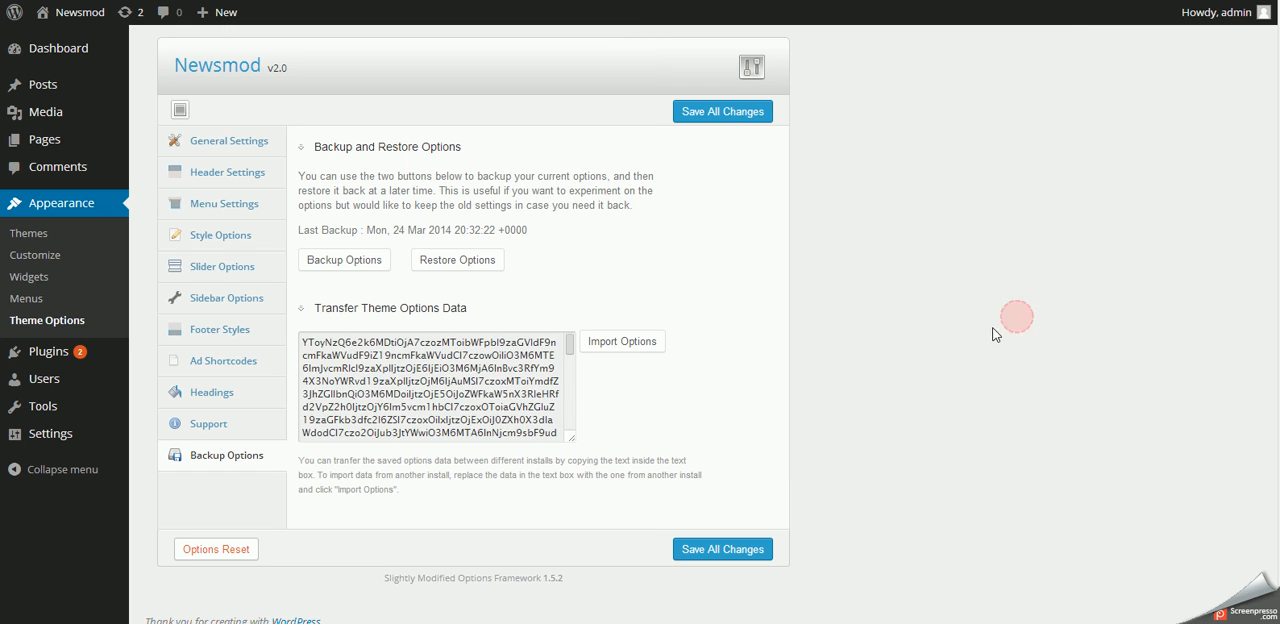
- Replace all of the Transfer Theme Options Data with the copied foods-addon text
{"action": "right_click", "coordinate": [367, 362]}
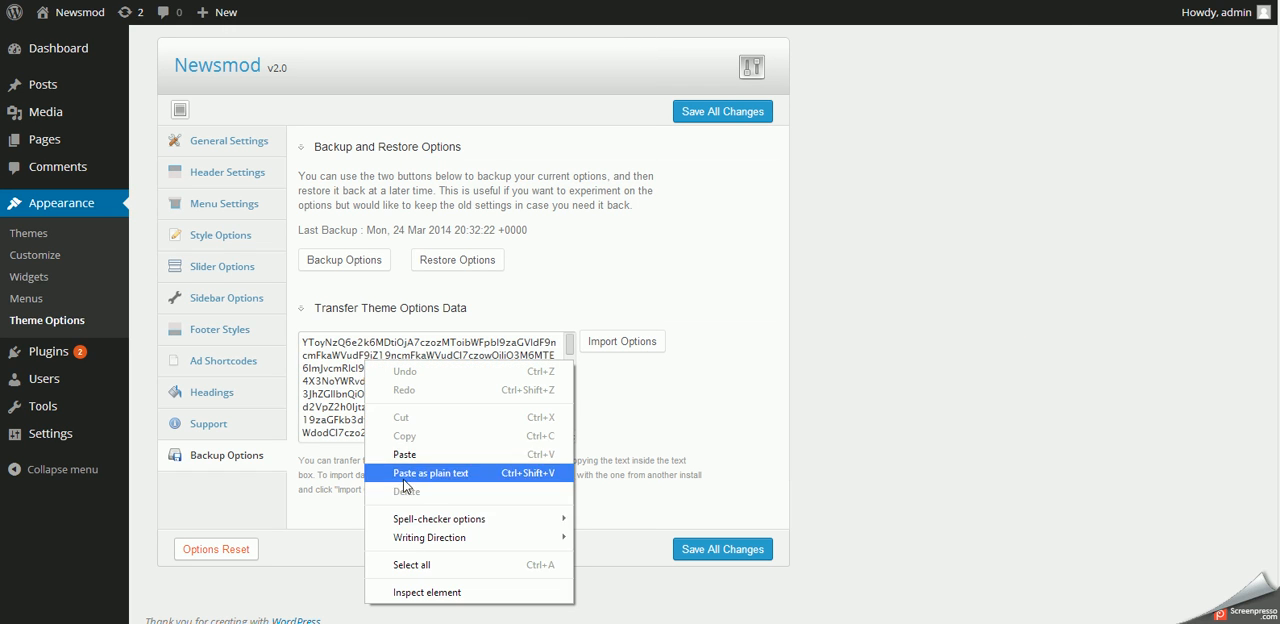
{"action": "left_click", "coordinate": [400, 563]}
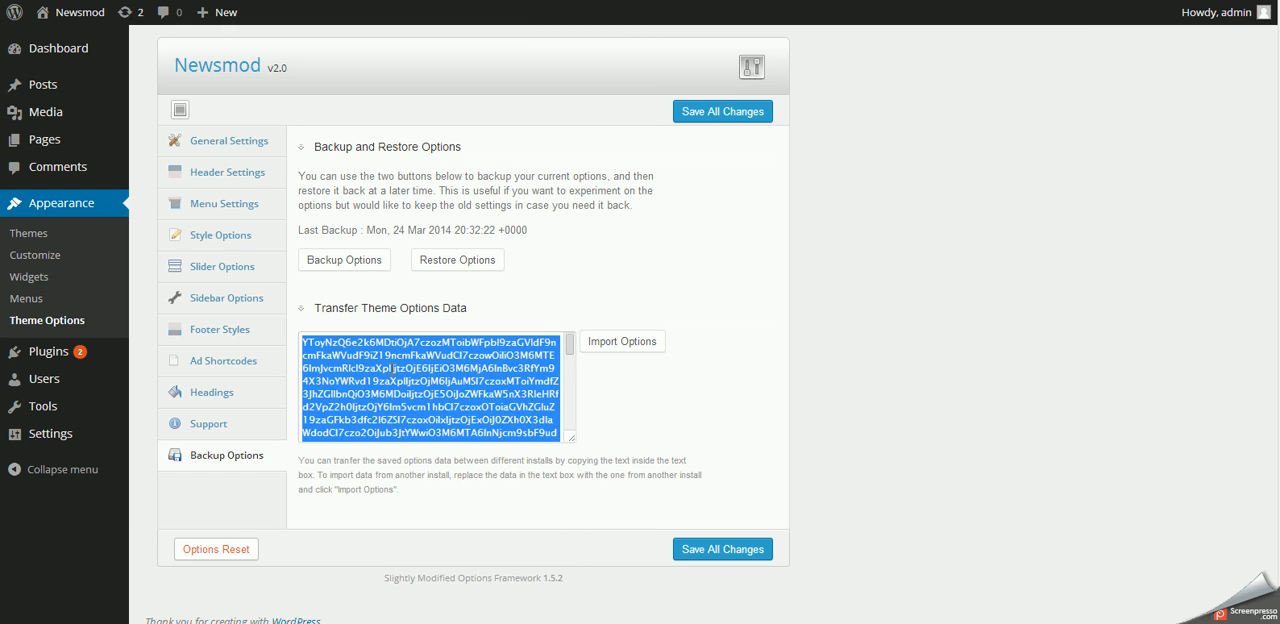
{"action": "right_click", "coordinate": [389, 370]}
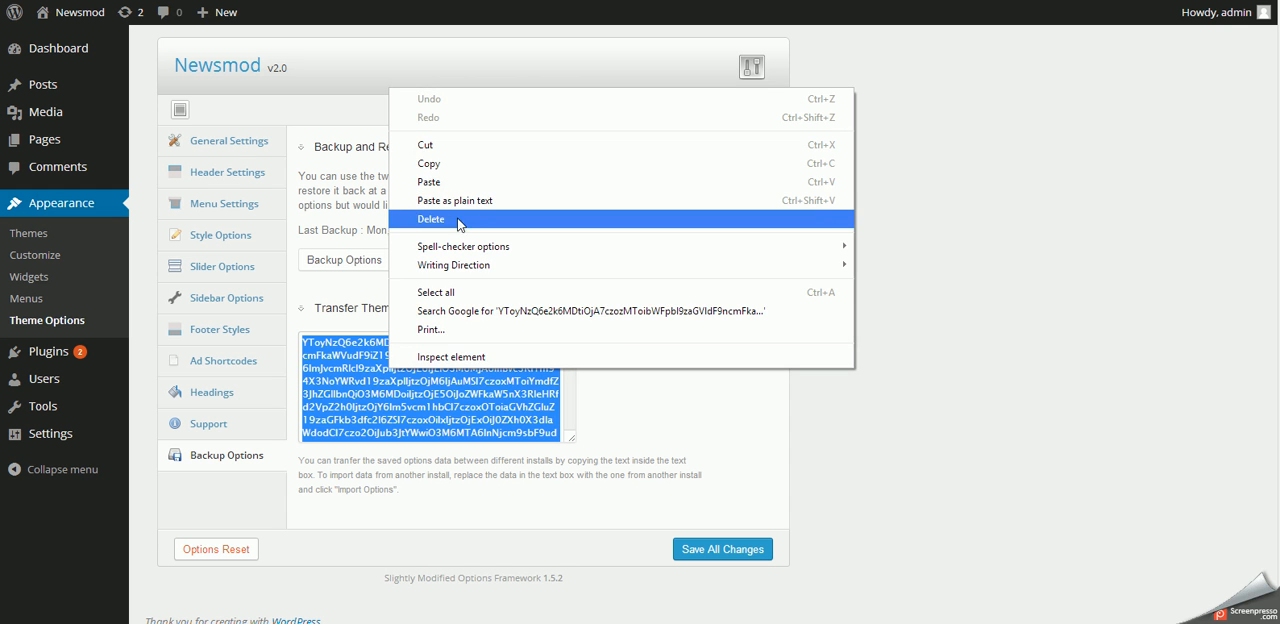
{"action": "left_click", "coordinate": [440, 181]}
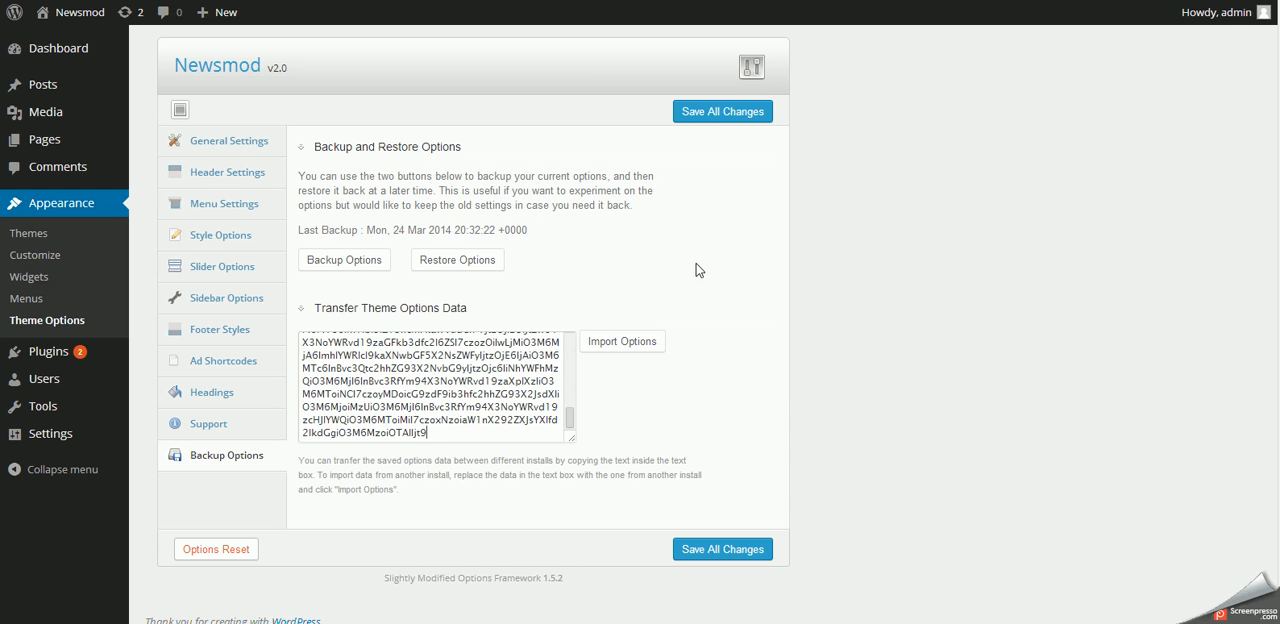
- Import the pasted theme options and save all changes
{"action": "left_click", "coordinate": [614, 343]}
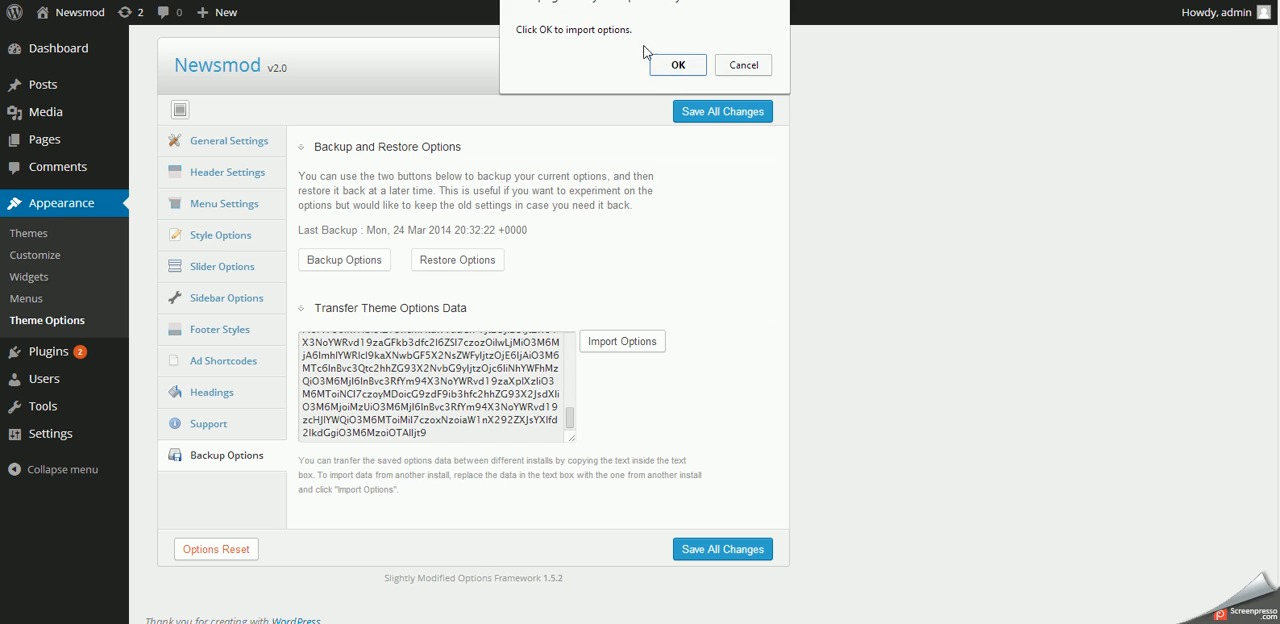
{"action": "left_click", "coordinate": [676, 66]}
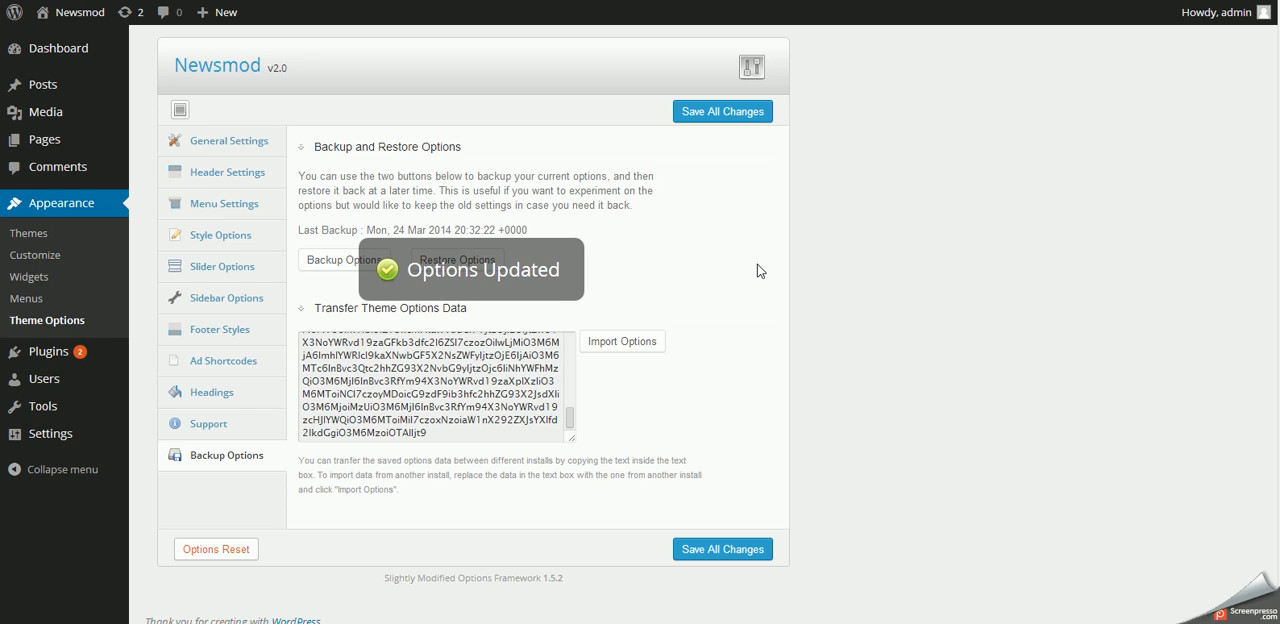
{"action": "left_click", "coordinate": [707, 551]}
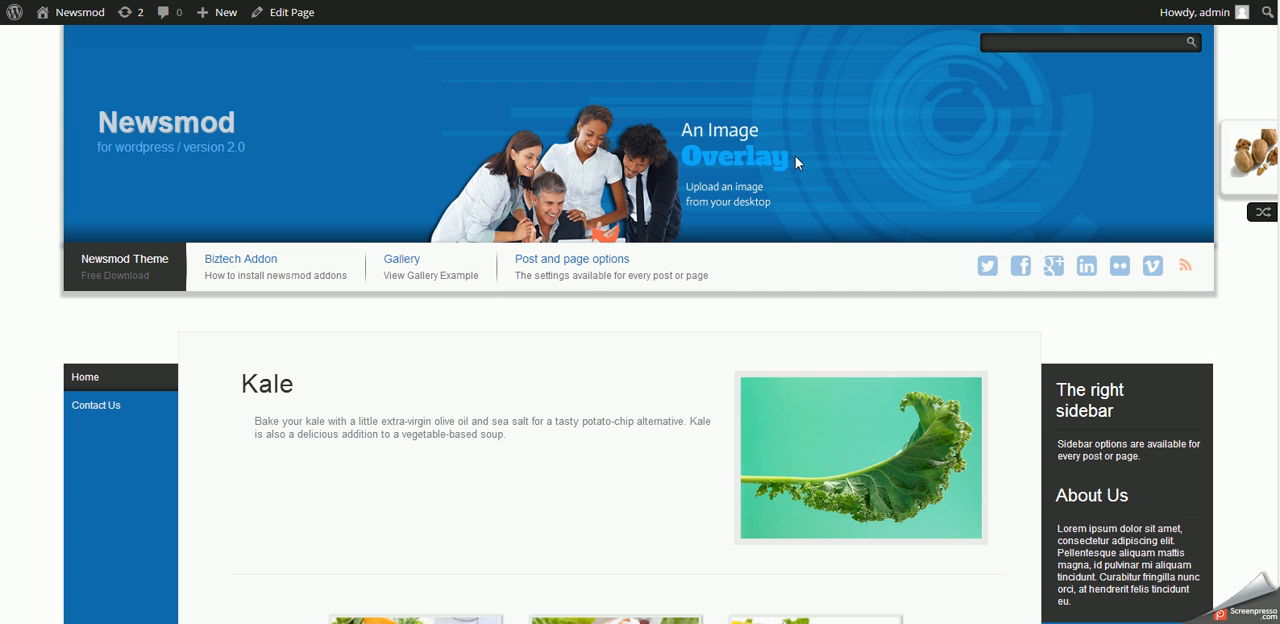
- Reload the home page and check the imported design in its menu, header, slider and content
{"action": "right_click", "coordinate": [587, 298]}
{"action": "left_click", "coordinate": [637, 348]}
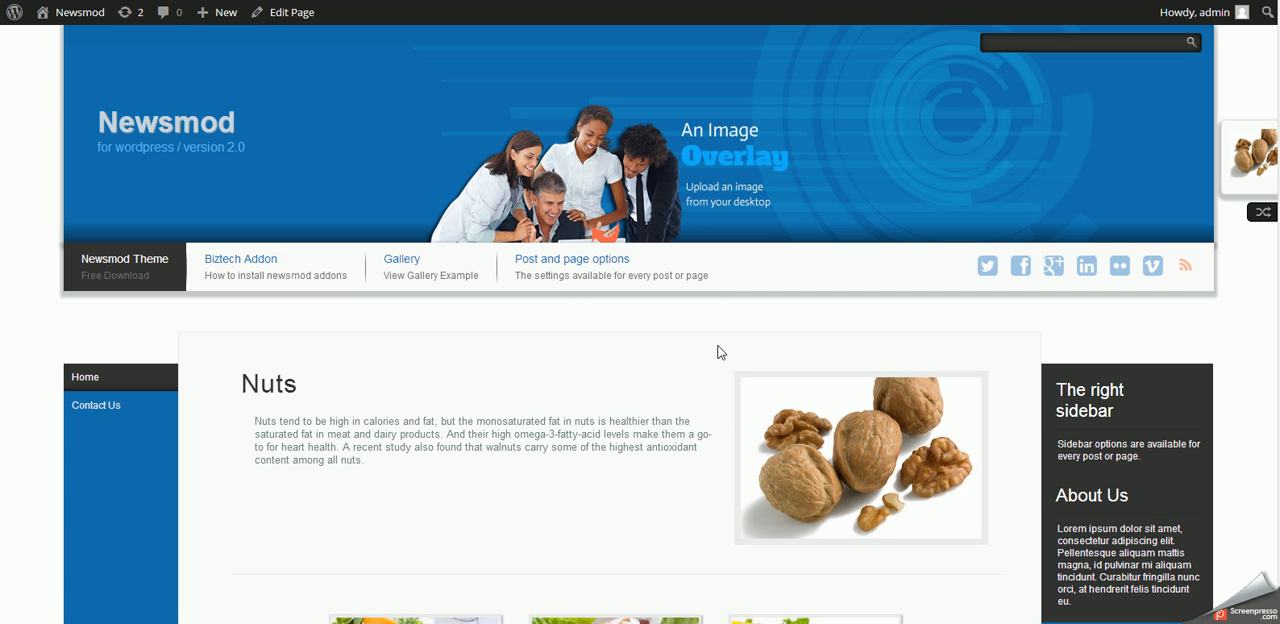
{"action": "key", "text": "F5"}
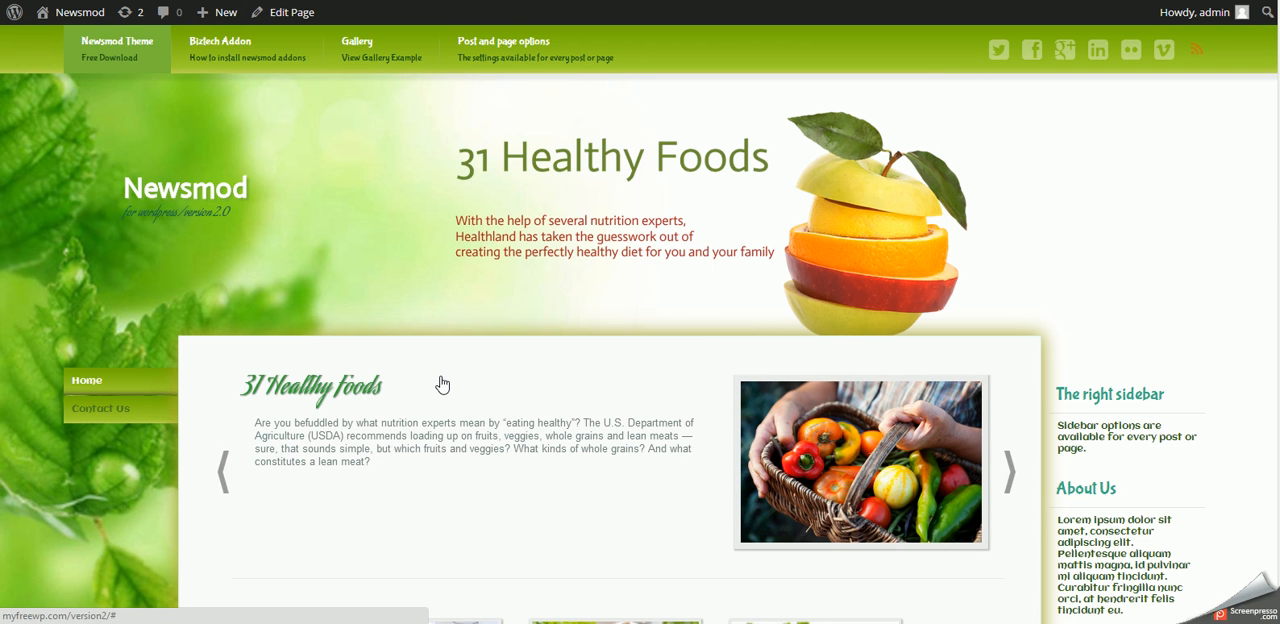
{"action": "scroll", "coordinate": [443, 381], "scroll_direction": "down", "scroll_amount": 10}
{"action": "scroll", "coordinate": [443, 381], "scroll_direction": "up", "scroll_amount": 10}
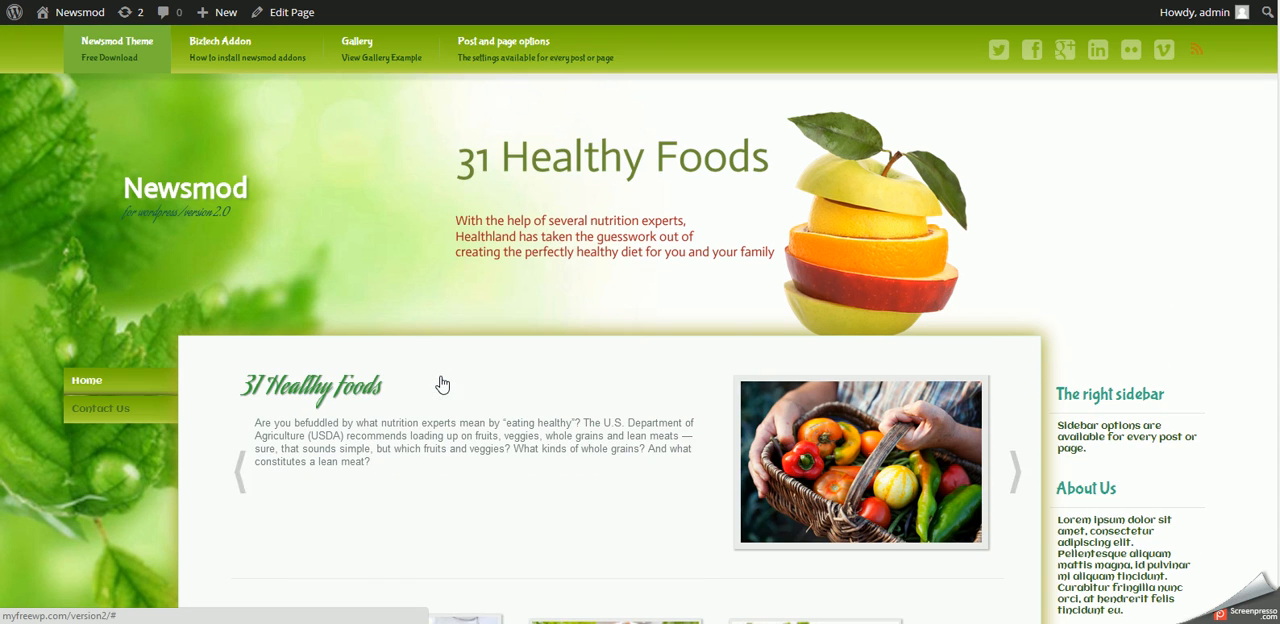
{"action": "mouse_move", "coordinate": [516, 62]}
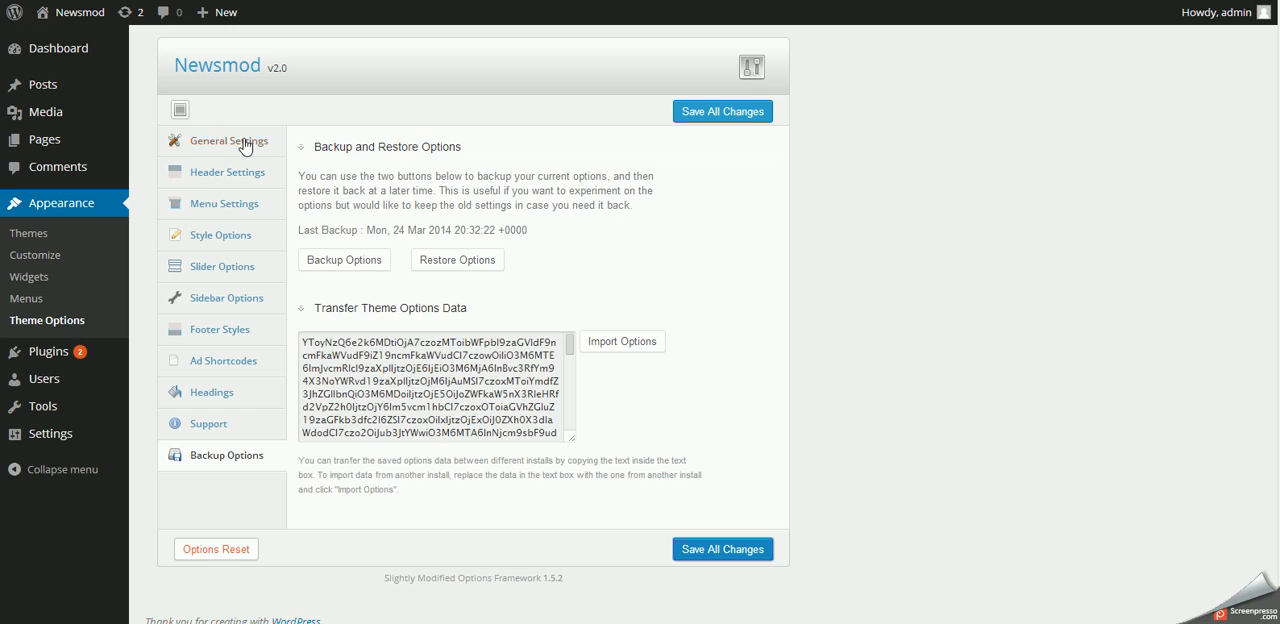
- Review the menu colour modifications in the Menu Settings and open the linked ColorZilla gradient editor
{"action": "left_click", "coordinate": [240, 197]}
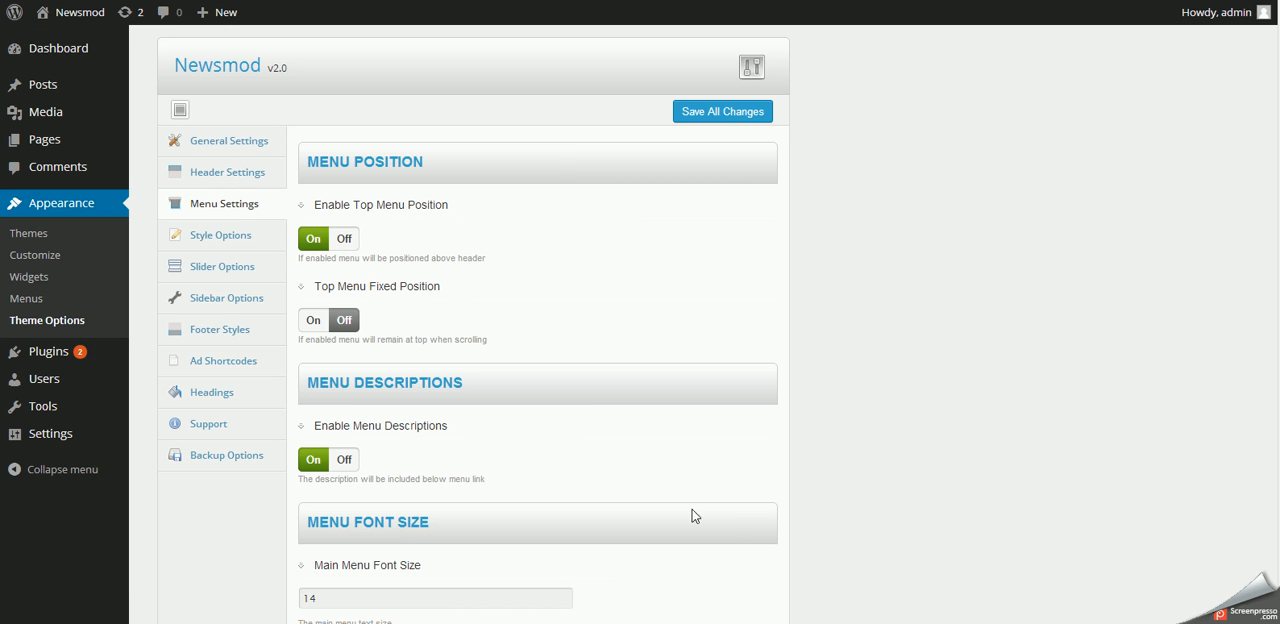
{"action": "scroll", "coordinate": [511, 390], "scroll_direction": "down", "scroll_amount": 12}
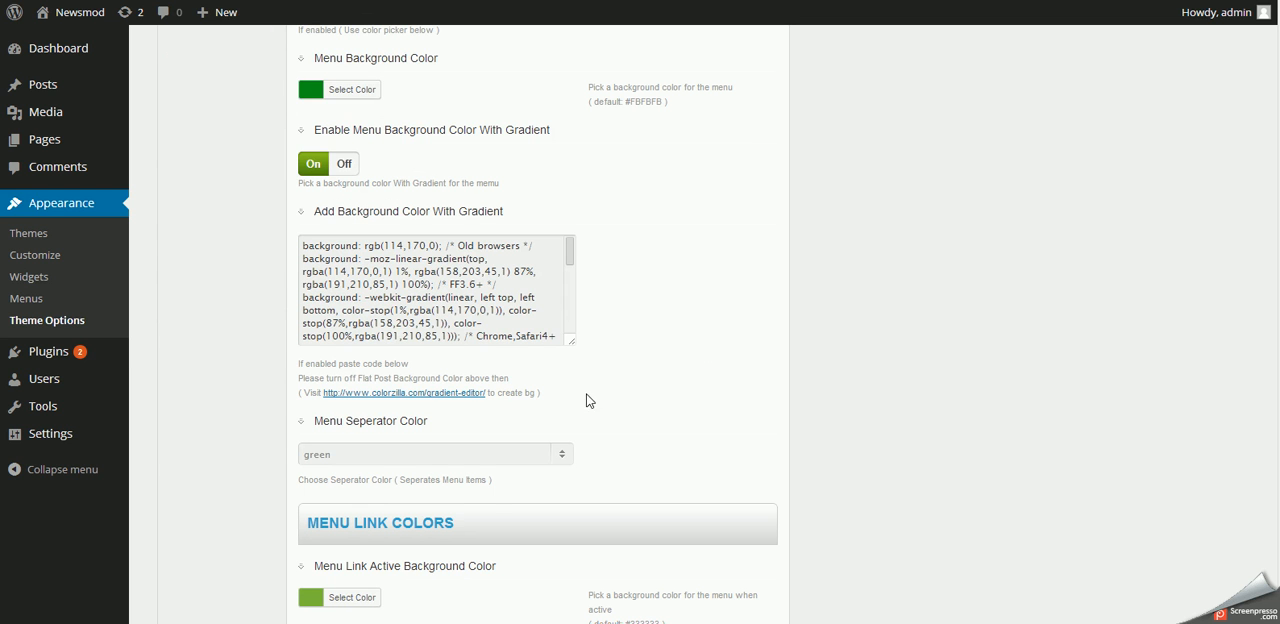
{"action": "scroll", "coordinate": [560, 410], "scroll_direction": "up", "scroll_amount": 3}
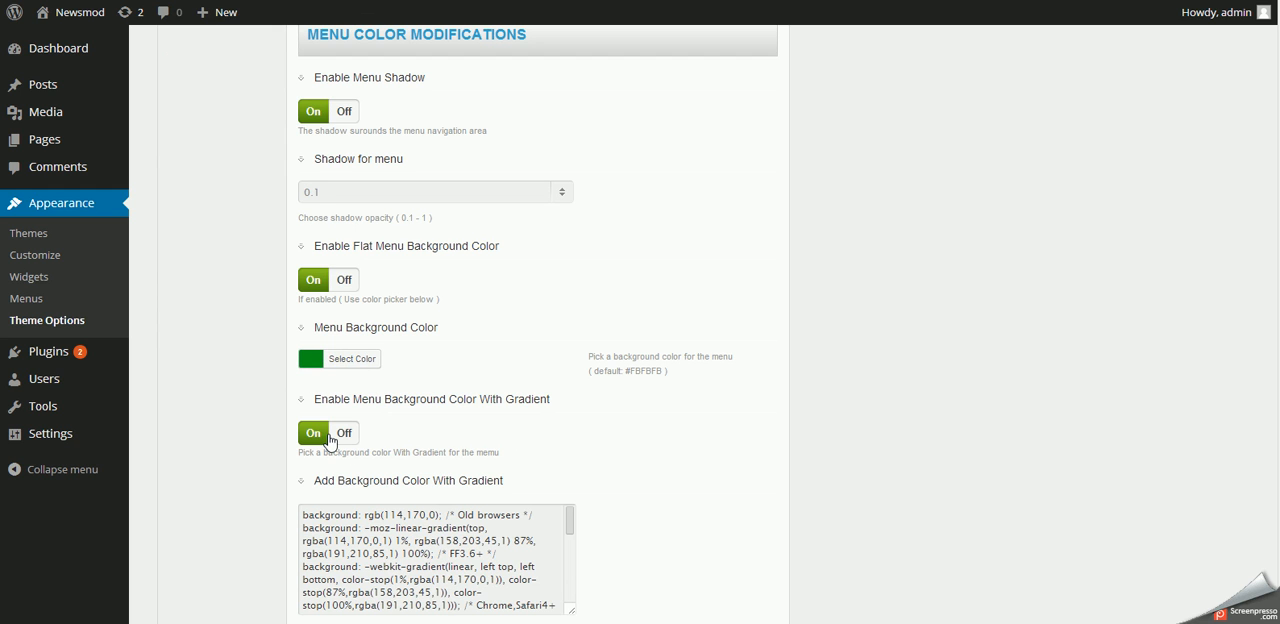
{"action": "scroll", "coordinate": [493, 476], "scroll_direction": "down", "scroll_amount": 3}
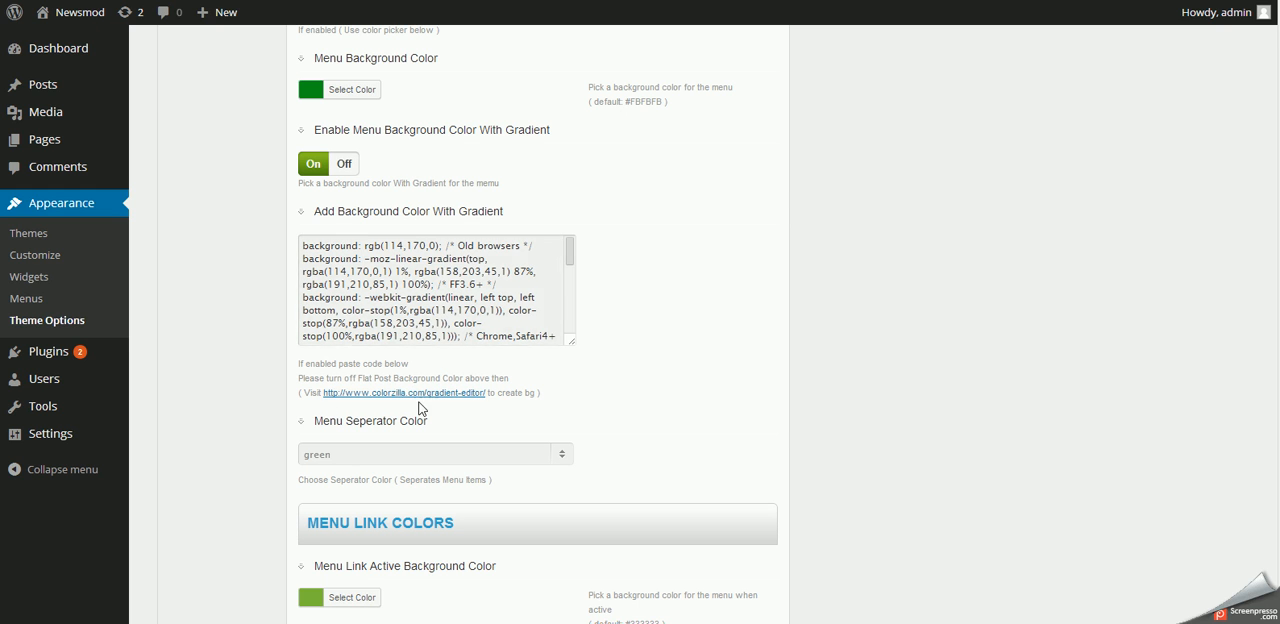
{"action": "left_click", "coordinate": [377, 394]}
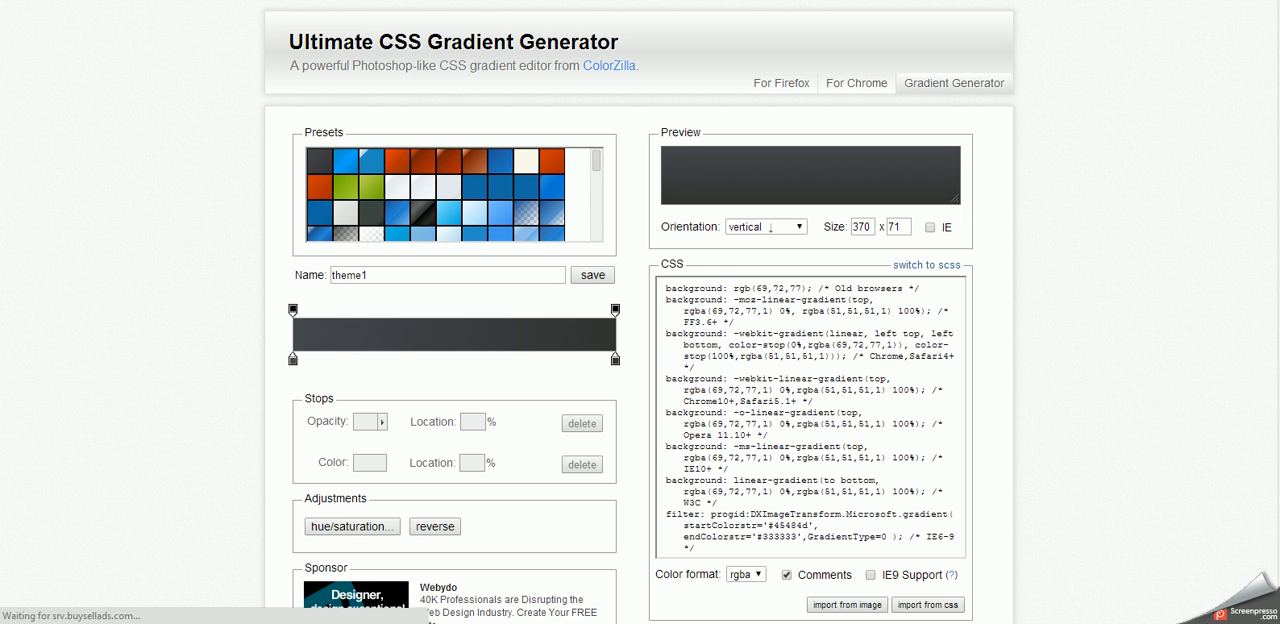
- Load a blue five-stop preset gradient and move its middle colour stop to 50%
{"action": "mouse_move", "coordinate": [597, 163]}
{"action": "left_mouse_down"}
{"action": "mouse_move", "coordinate": [594, 236]}
{"action": "mouse_move", "coordinate": [607, 158]}
{"action": "left_mouse_up"}
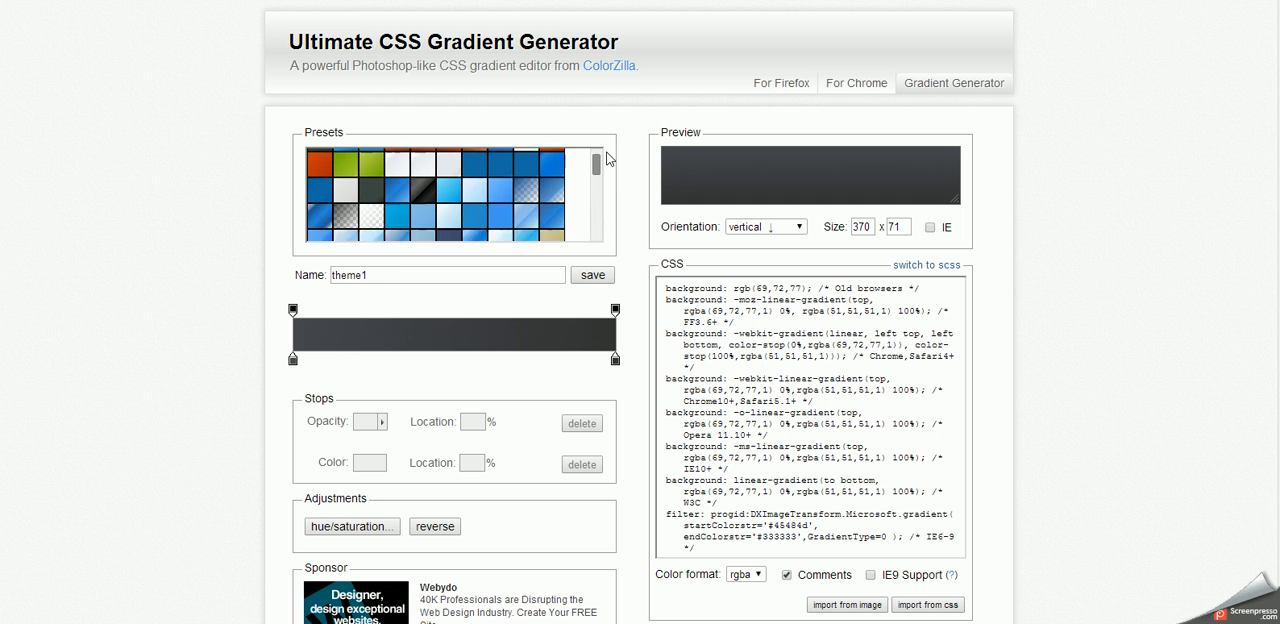
{"action": "left_click", "coordinate": [473, 205]}
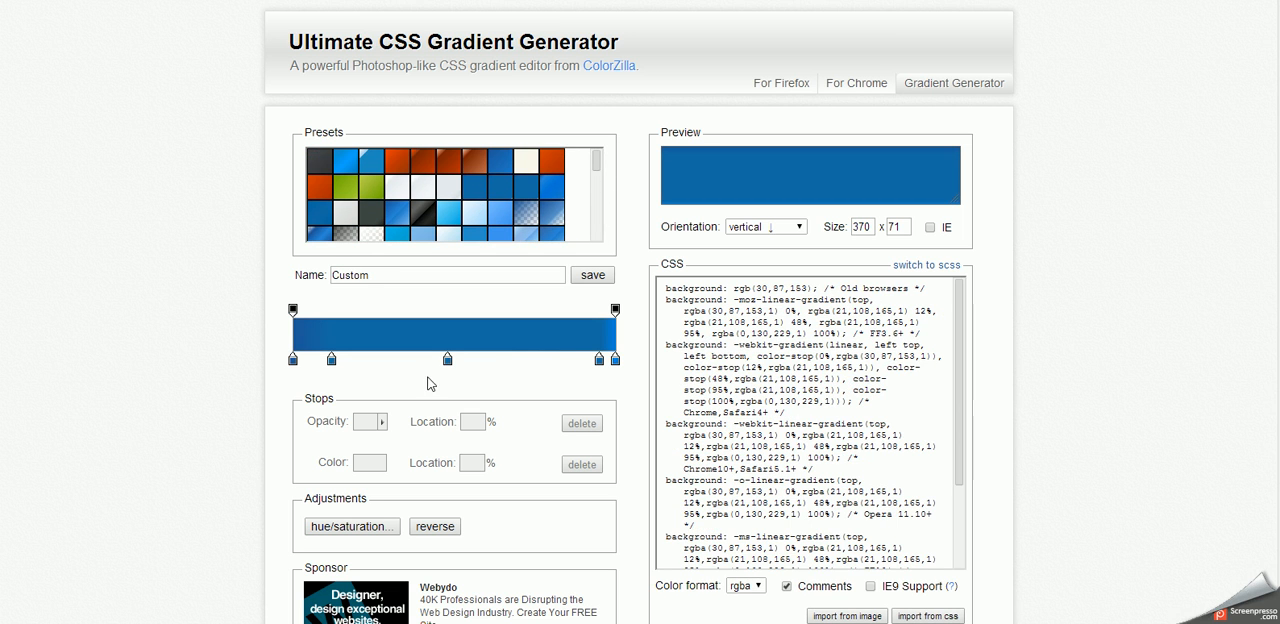
{"action": "mouse_move", "coordinate": [449, 363]}
{"action": "left_mouse_down"}
{"action": "mouse_move", "coordinate": [496, 364]}
{"action": "mouse_move", "coordinate": [455, 364]}
{"action": "left_mouse_up"}
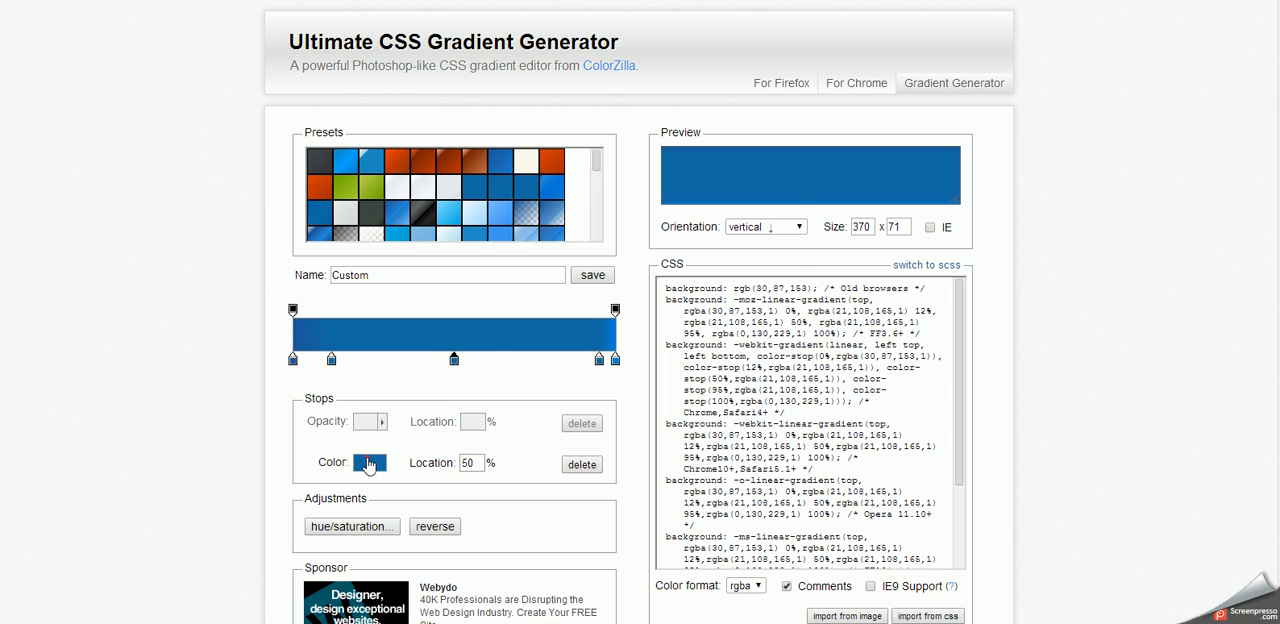
- Set the middle stop's colour to dark blue 081342 and copy the gradient's CSS code
{"action": "left_click", "coordinate": [369, 464]}
{"action": "left_click_drag", "start_coordinate": [452, 246], "coordinate": [468, 321]}
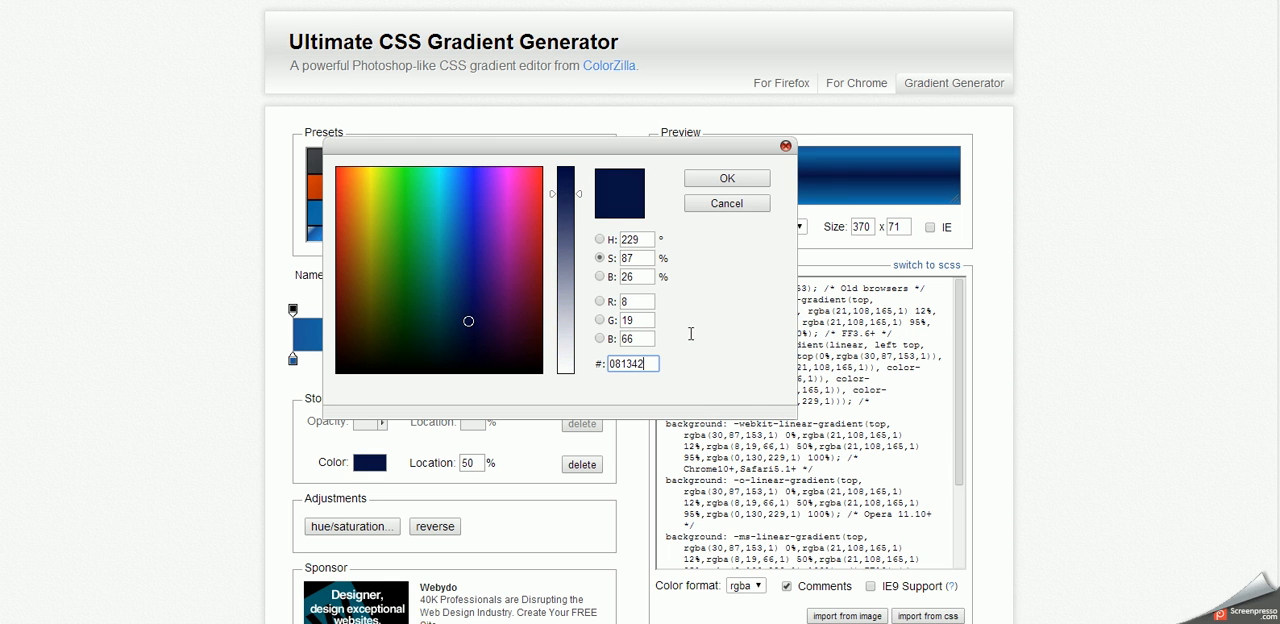
{"action": "left_click", "coordinate": [727, 178]}
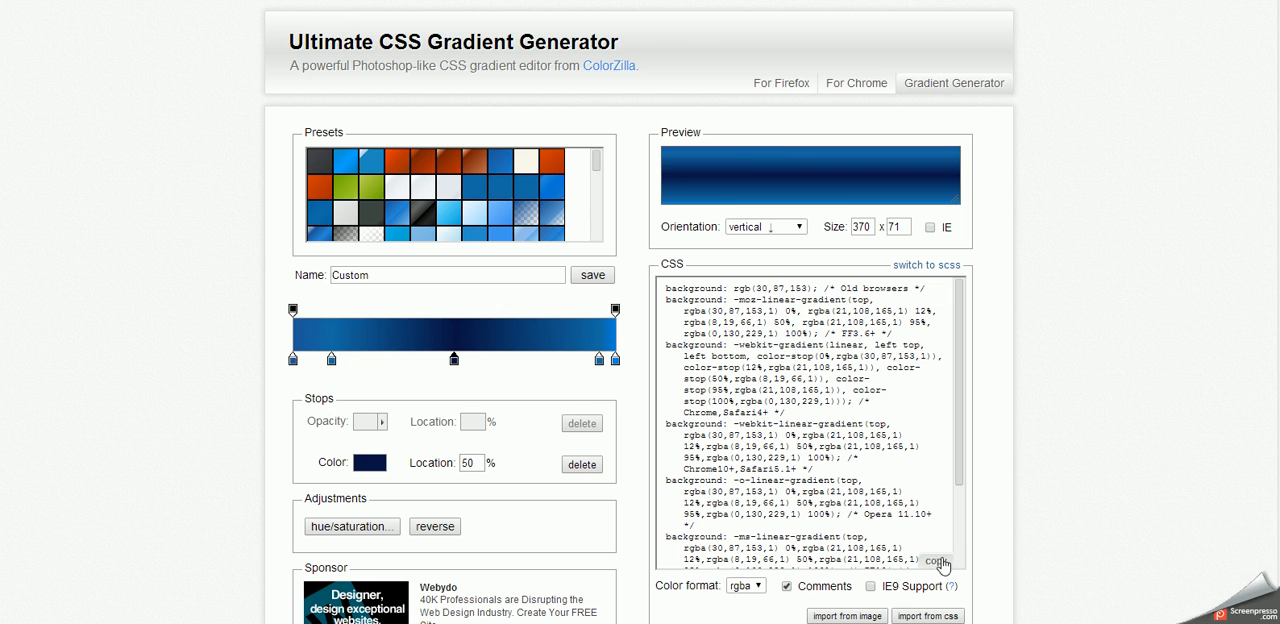
{"action": "left_click", "coordinate": [936, 562]}
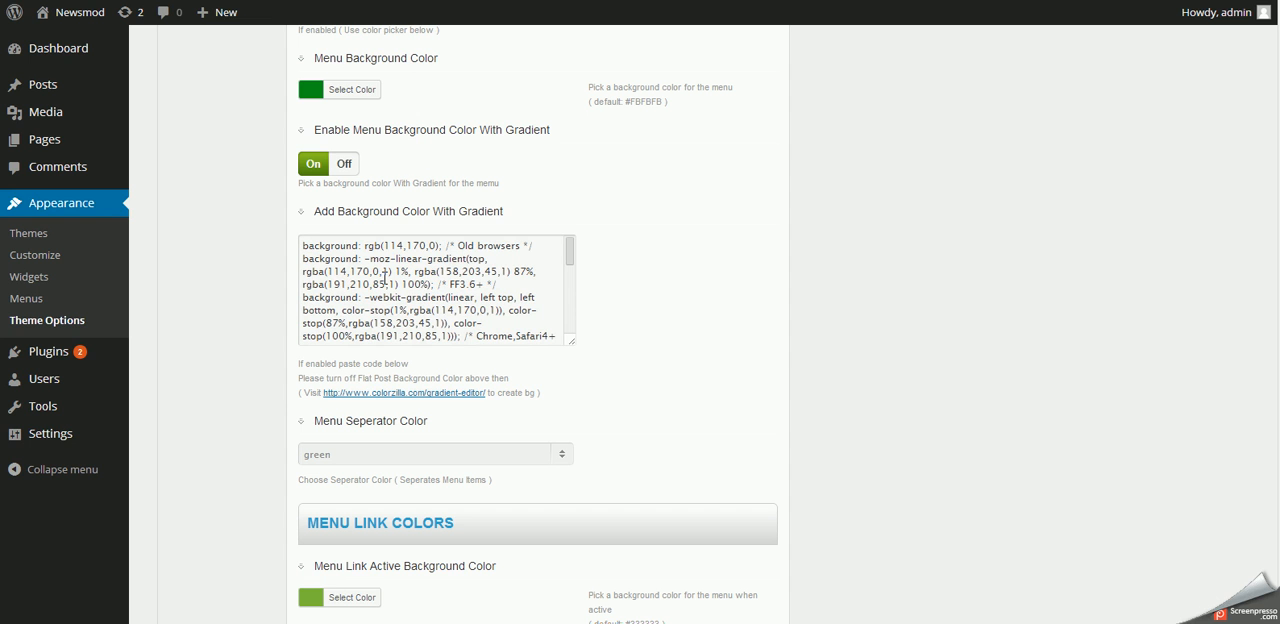
- Return to the home page and look over its gradient menu, header and the content below
{"action": "scroll", "coordinate": [589, 351], "scroll_direction": "up", "scroll_amount": 10}
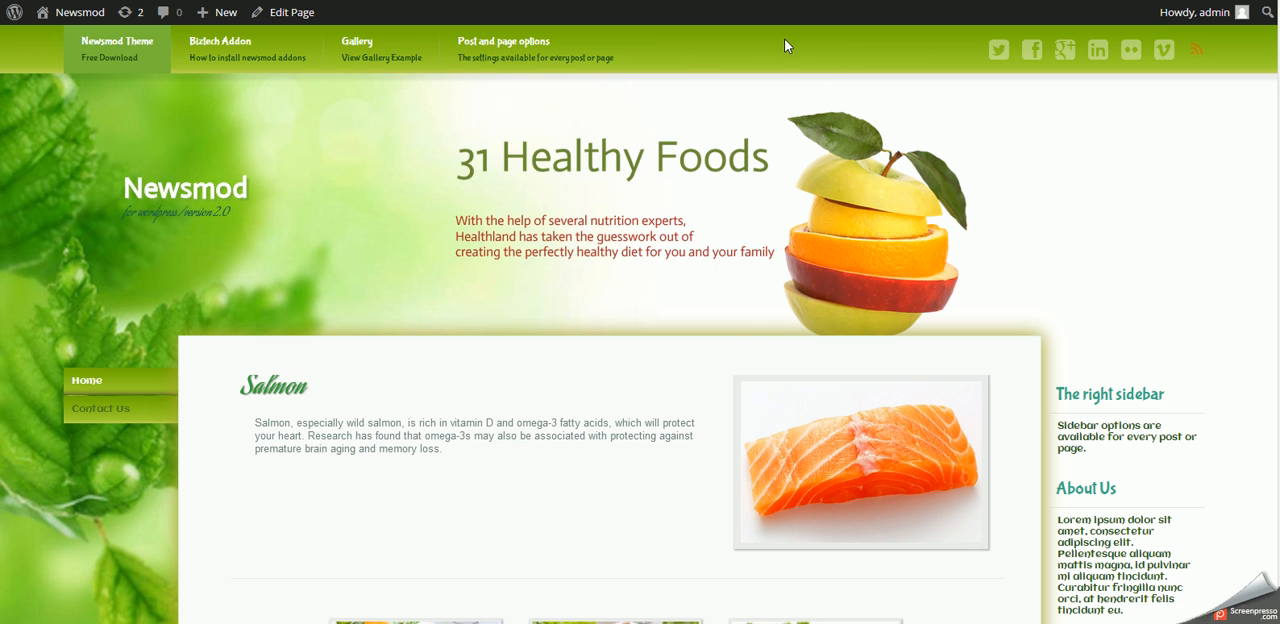
{"action": "mouse_move", "coordinate": [490, 50]}
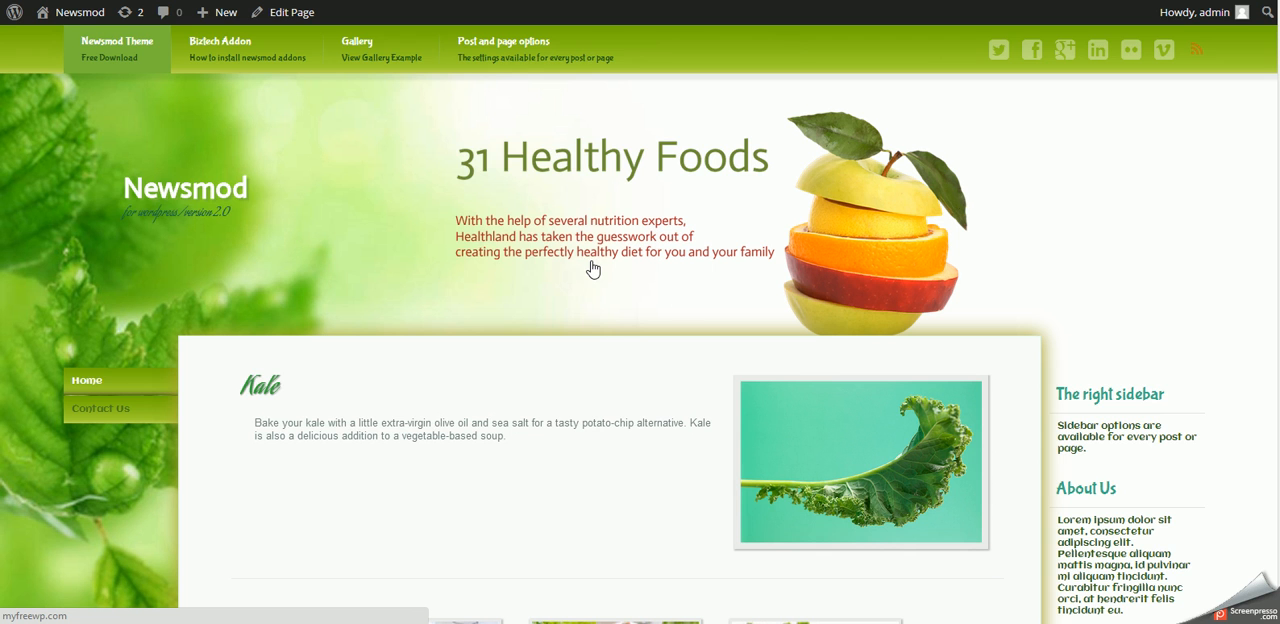
{"action": "scroll", "coordinate": [586, 263], "scroll_direction": "down", "scroll_amount": 3}
{"action": "scroll", "coordinate": [586, 263], "scroll_direction": "up", "scroll_amount": 3}
{"action": "mouse_move", "coordinate": [537, 50]}
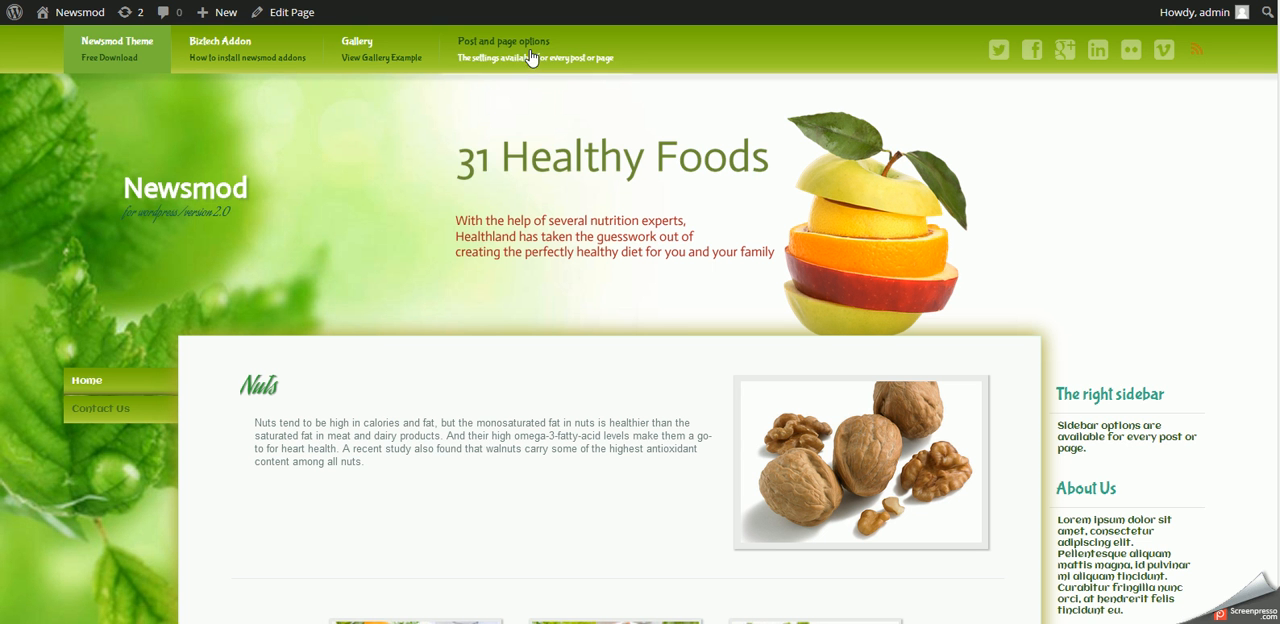
- Set the title font in the Sidebar Options to Bangers and save the theme options
{"action": "mouse_move", "coordinate": [531, 57]}
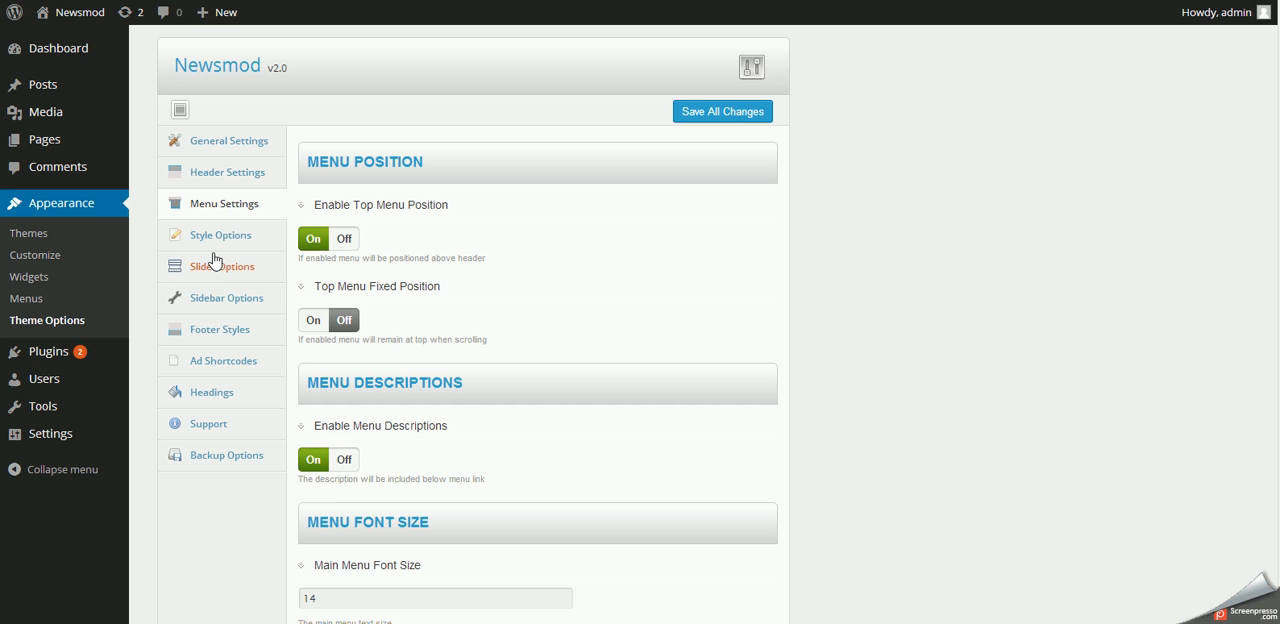
{"action": "left_click", "coordinate": [240, 311]}
{"action": "scroll", "coordinate": [741, 507], "scroll_direction": "down", "scroll_amount": 5}
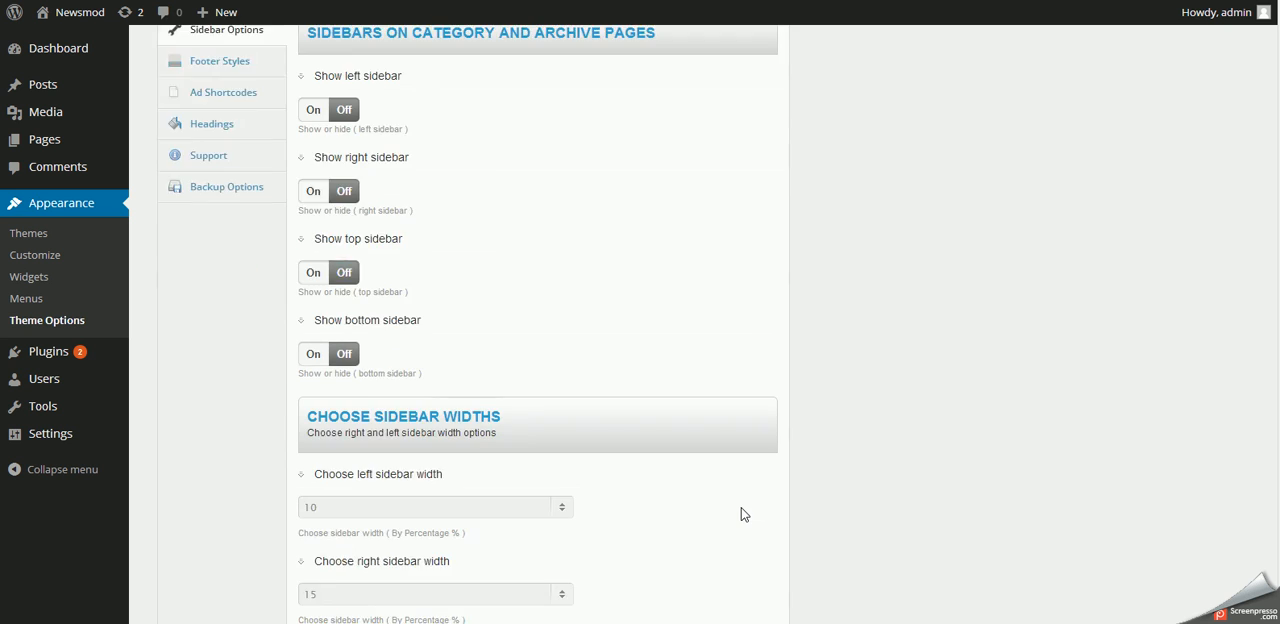
{"action": "scroll", "coordinate": [741, 507], "scroll_direction": "down", "scroll_amount": 3}
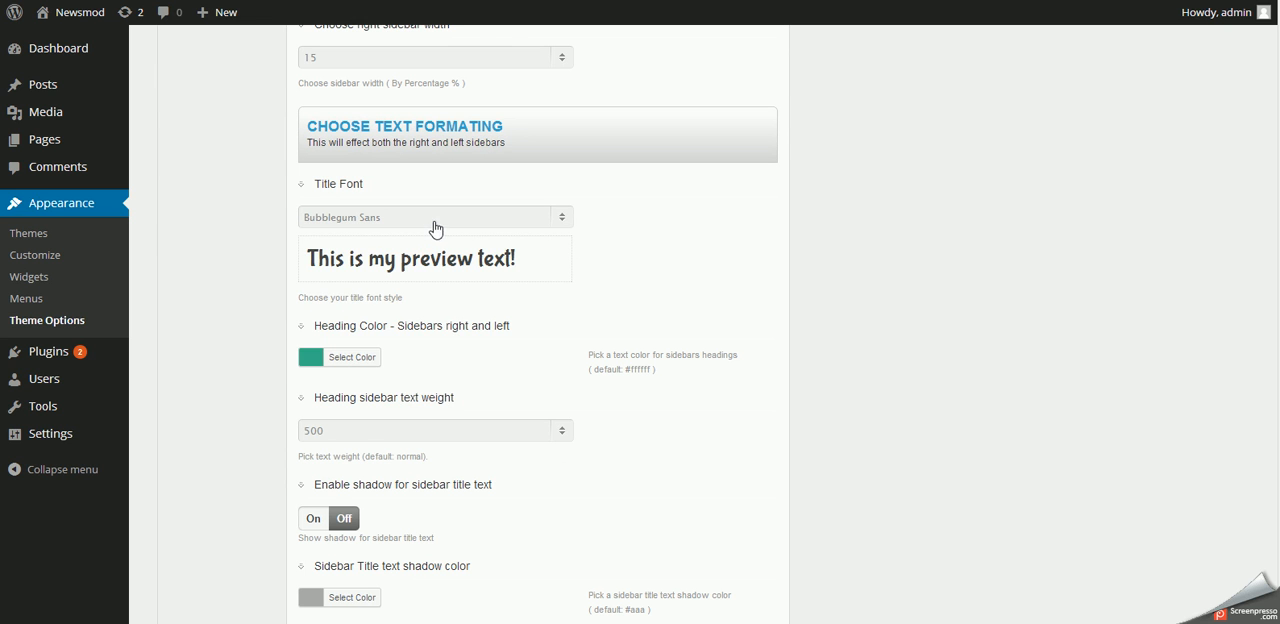
{"action": "left_click", "coordinate": [434, 226]}
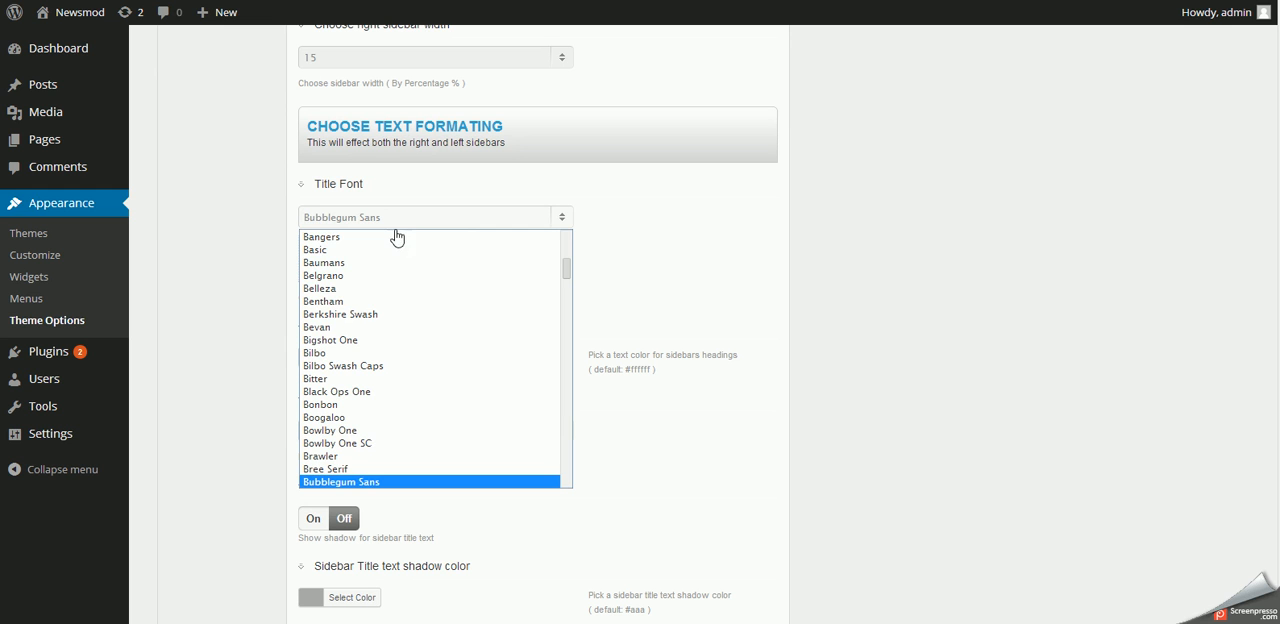
{"action": "left_click", "coordinate": [343, 237]}
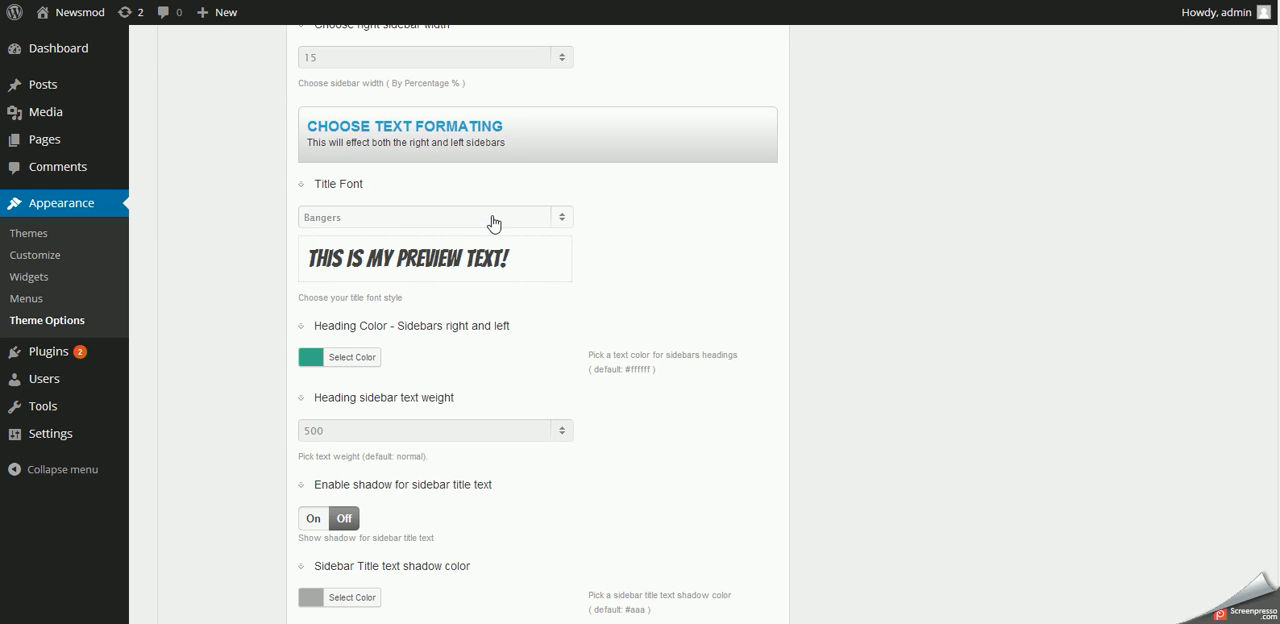
{"action": "scroll", "coordinate": [558, 397], "scroll_direction": "down", "scroll_amount": 15}
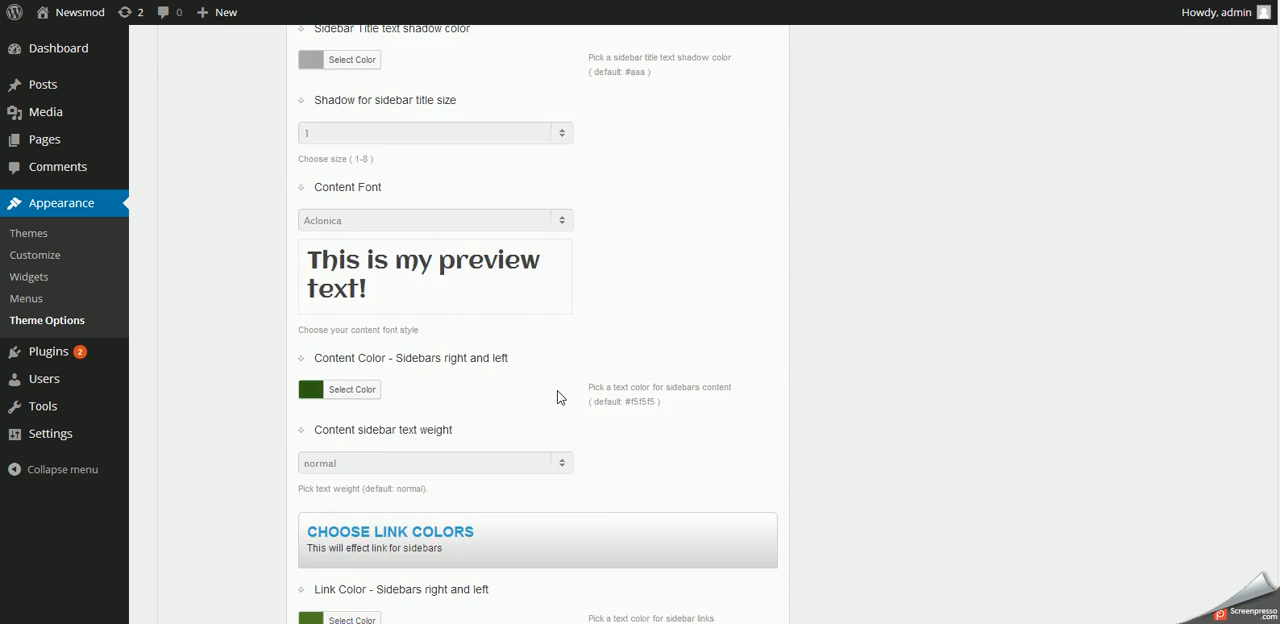
{"action": "left_click", "coordinate": [745, 540]}
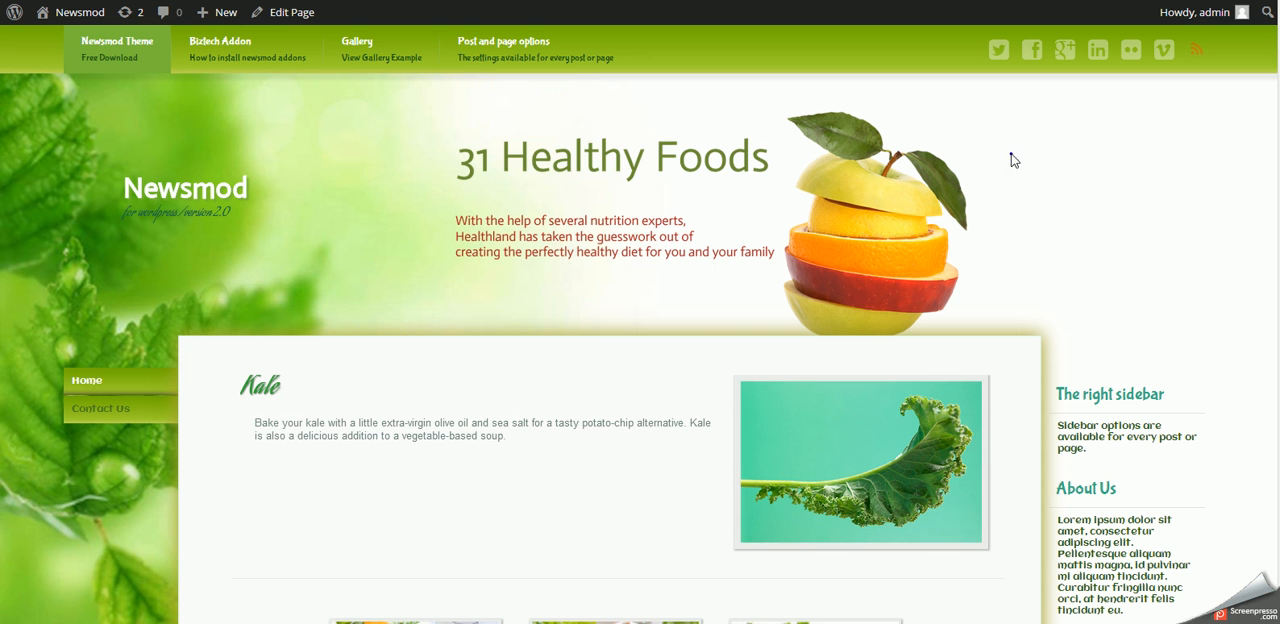
- Reload the home page and check the title font in the menu, its submenu and the right sidebar, then look over the content
{"action": "right_click", "coordinate": [1012, 160]}
{"action": "left_click", "coordinate": [1085, 201]}
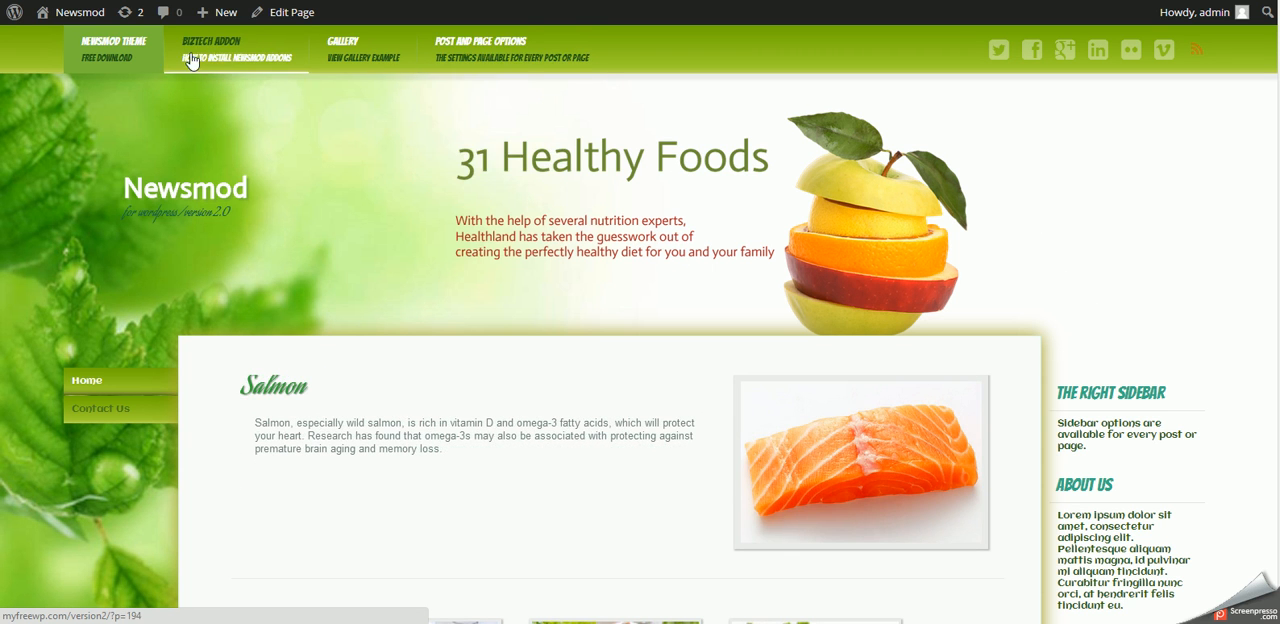
{"action": "mouse_move", "coordinate": [470, 50]}
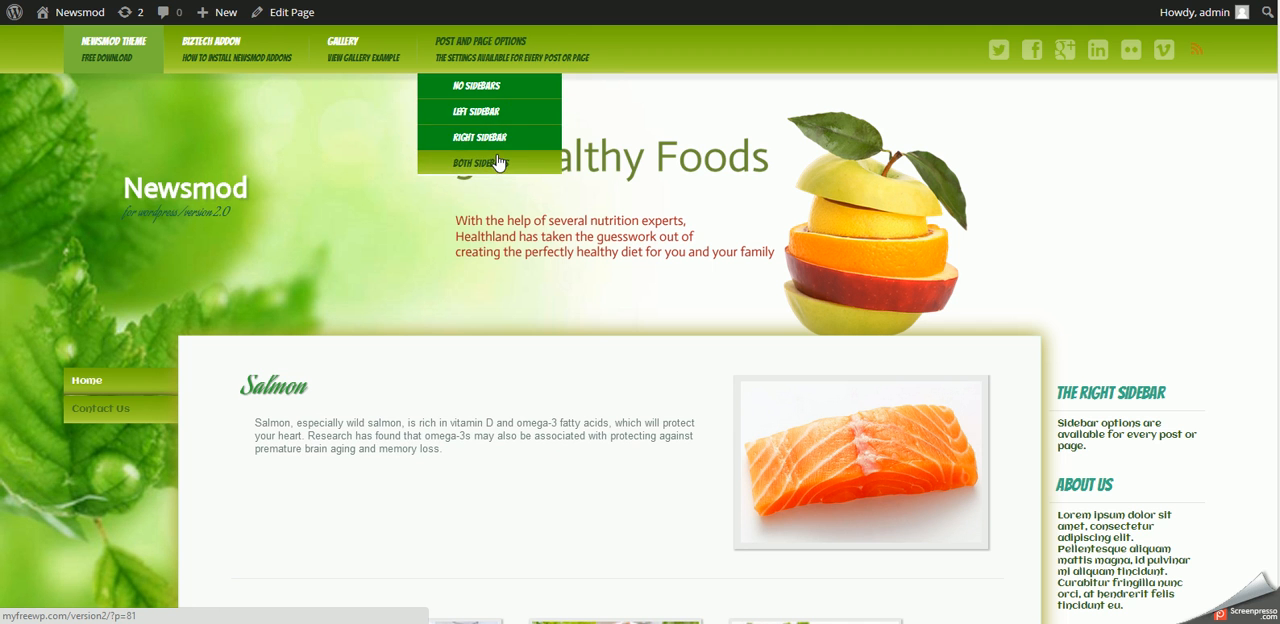
{"action": "scroll", "coordinate": [1210, 468], "scroll_direction": "down", "scroll_amount": 5}
{"action": "scroll", "coordinate": [1201, 417], "scroll_direction": "up", "scroll_amount": 3}
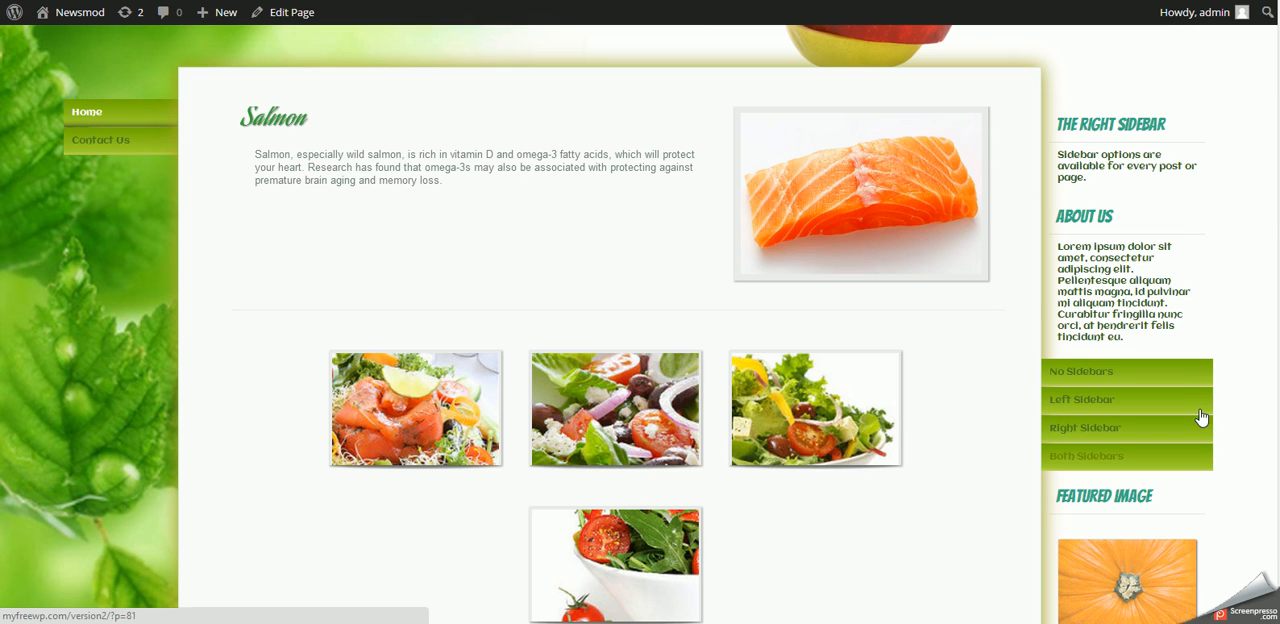
{"action": "left_click", "coordinate": [276, 214]}
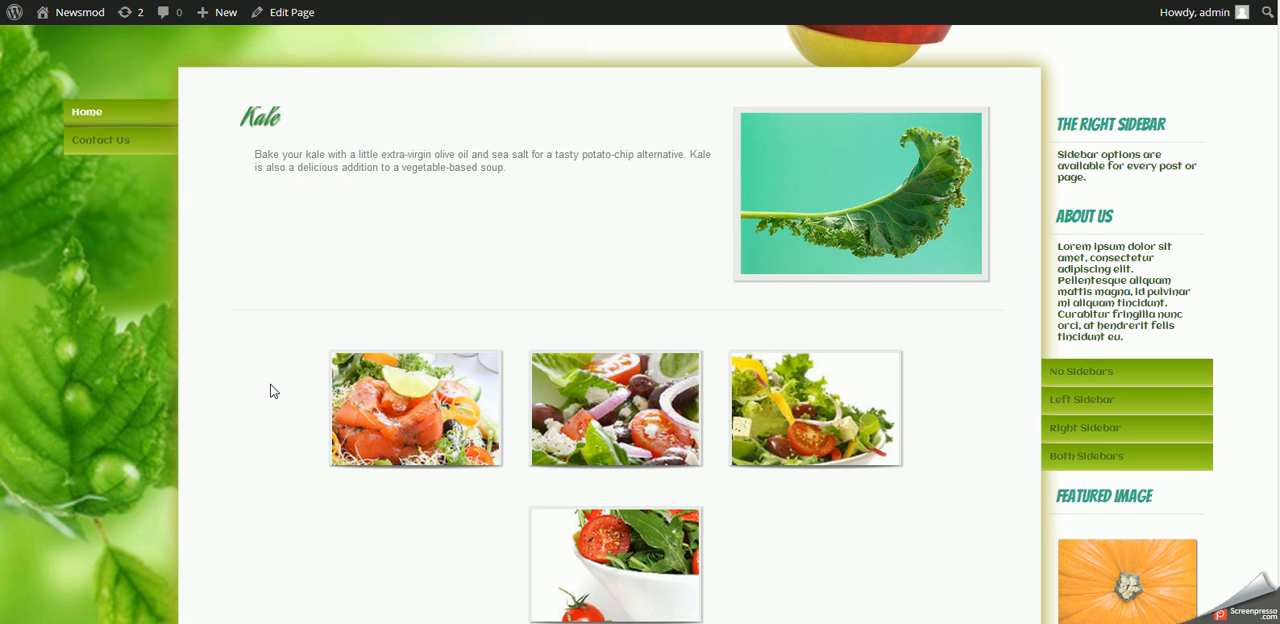
{"action": "scroll", "coordinate": [270, 392], "scroll_direction": "down", "scroll_amount": 3}
{"action": "scroll", "coordinate": [270, 392], "scroll_direction": "up", "scroll_amount": 6}
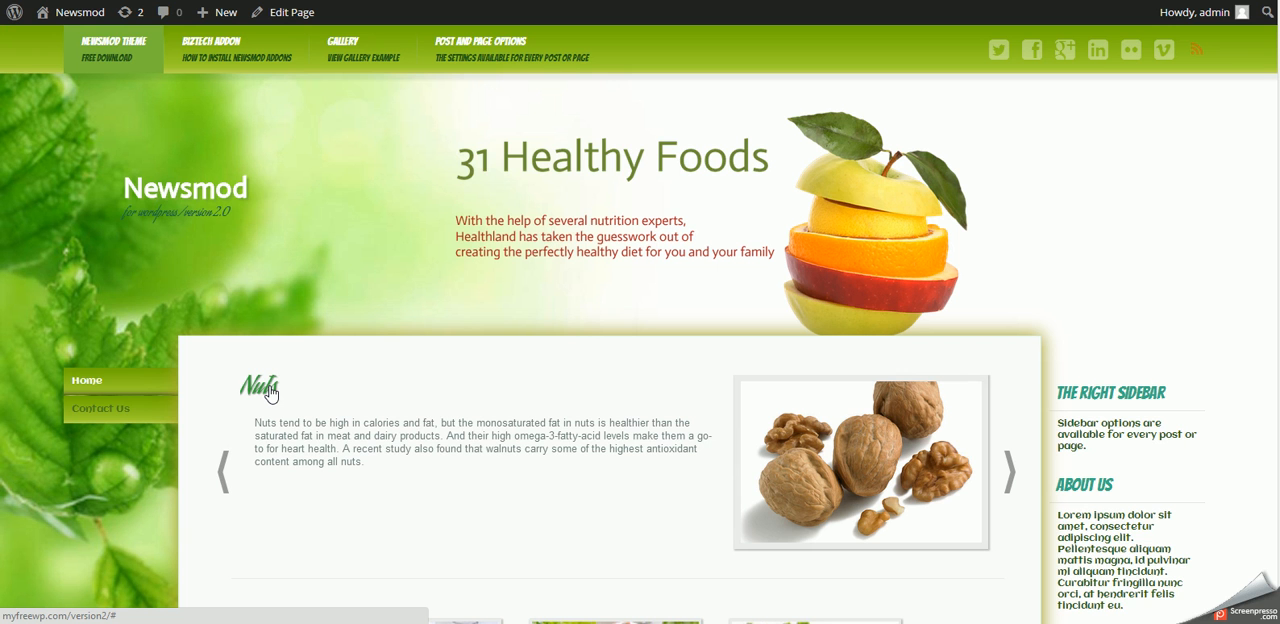
{"action": "scroll", "coordinate": [271, 395], "scroll_direction": "down", "scroll_amount": 3}
{"action": "scroll", "coordinate": [271, 395], "scroll_direction": "up", "scroll_amount": 3}
{"action": "scroll", "coordinate": [271, 395], "scroll_direction": "down", "scroll_amount": 15}
{"action": "scroll", "coordinate": [271, 395], "scroll_direction": "up", "scroll_amount": 3}
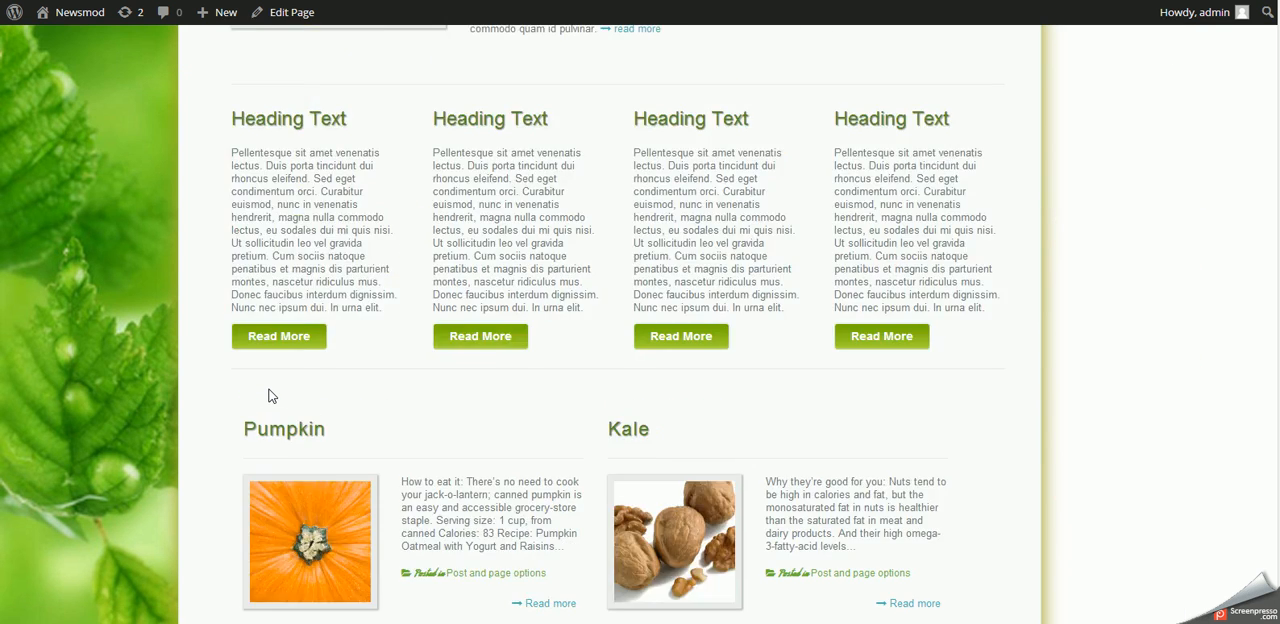
{"action": "scroll", "coordinate": [268, 396], "scroll_direction": "up", "scroll_amount": 12}
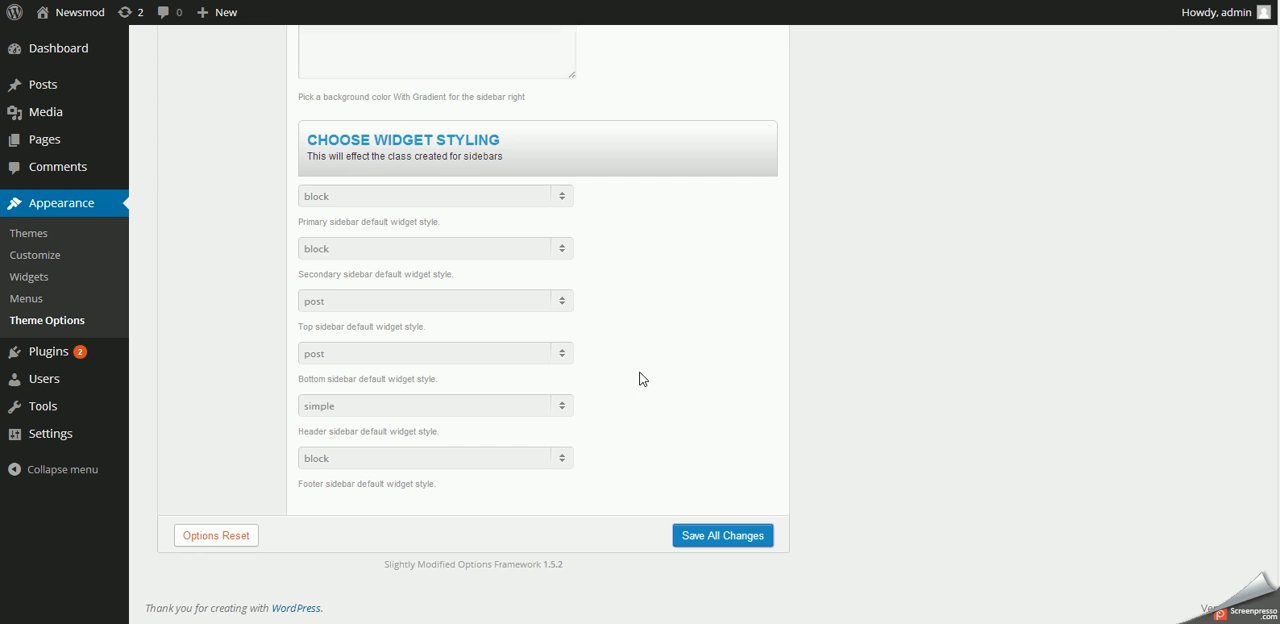
{"action": "scroll", "coordinate": [640, 405], "scroll_direction": "up", "scroll_amount": 15}
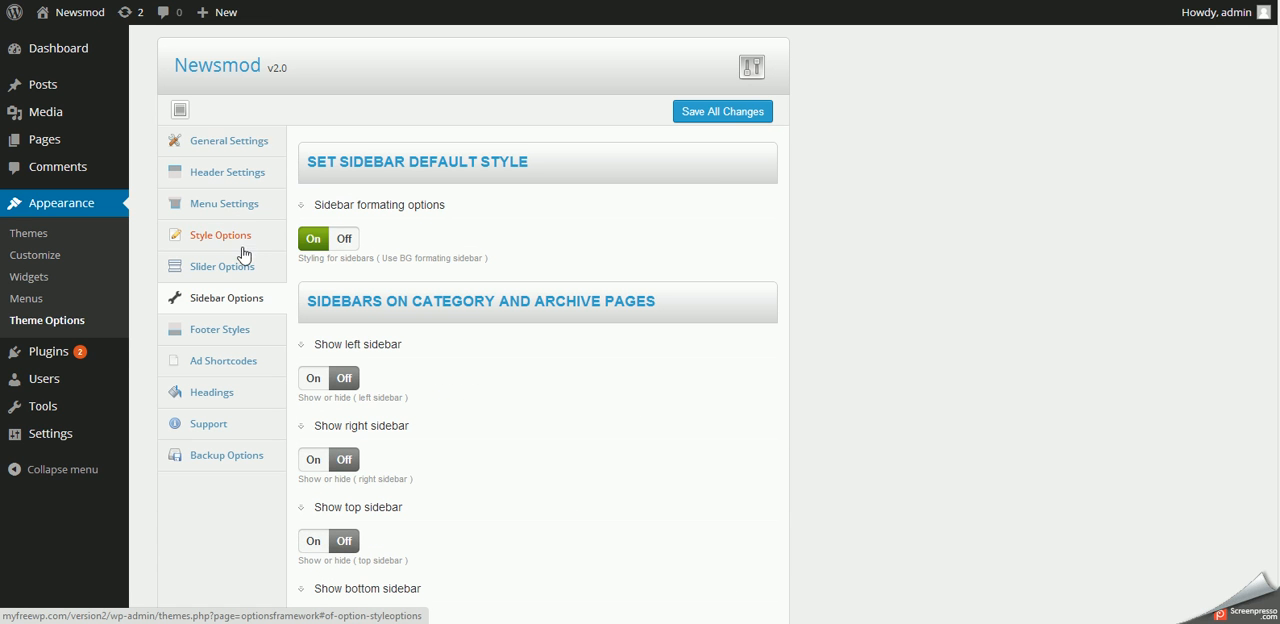
- Open the Style Options and review the main background image and its colour, repeat and position settings
{"action": "left_click", "coordinate": [220, 245]}
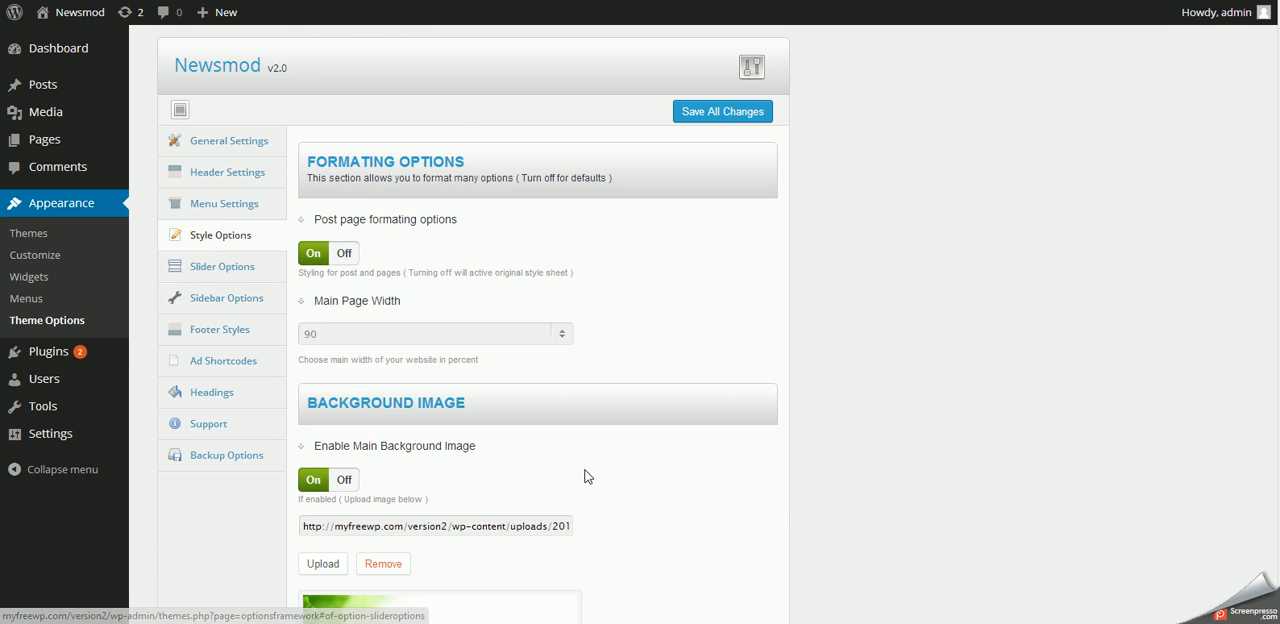
{"action": "scroll", "coordinate": [588, 477], "scroll_direction": "down", "scroll_amount": 3}
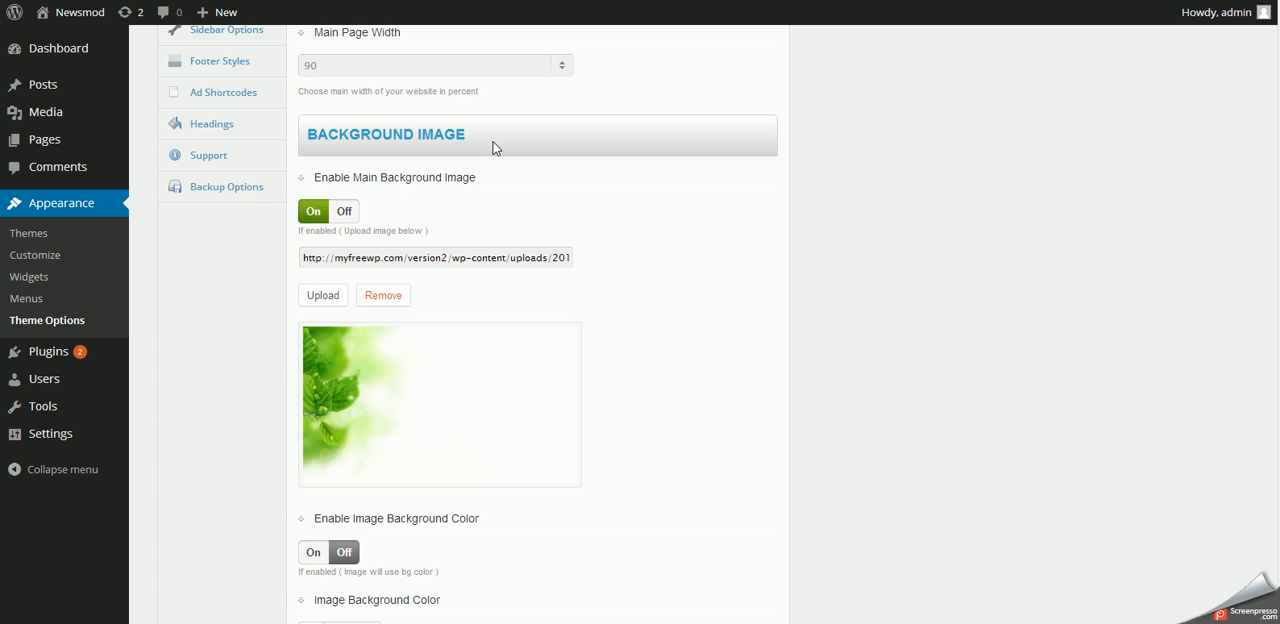
{"action": "scroll", "coordinate": [724, 367], "scroll_direction": "down", "scroll_amount": 3}
{"action": "scroll", "coordinate": [724, 367], "scroll_direction": "up", "scroll_amount": 3}
{"action": "scroll", "coordinate": [579, 351], "scroll_direction": "down", "scroll_amount": 6}
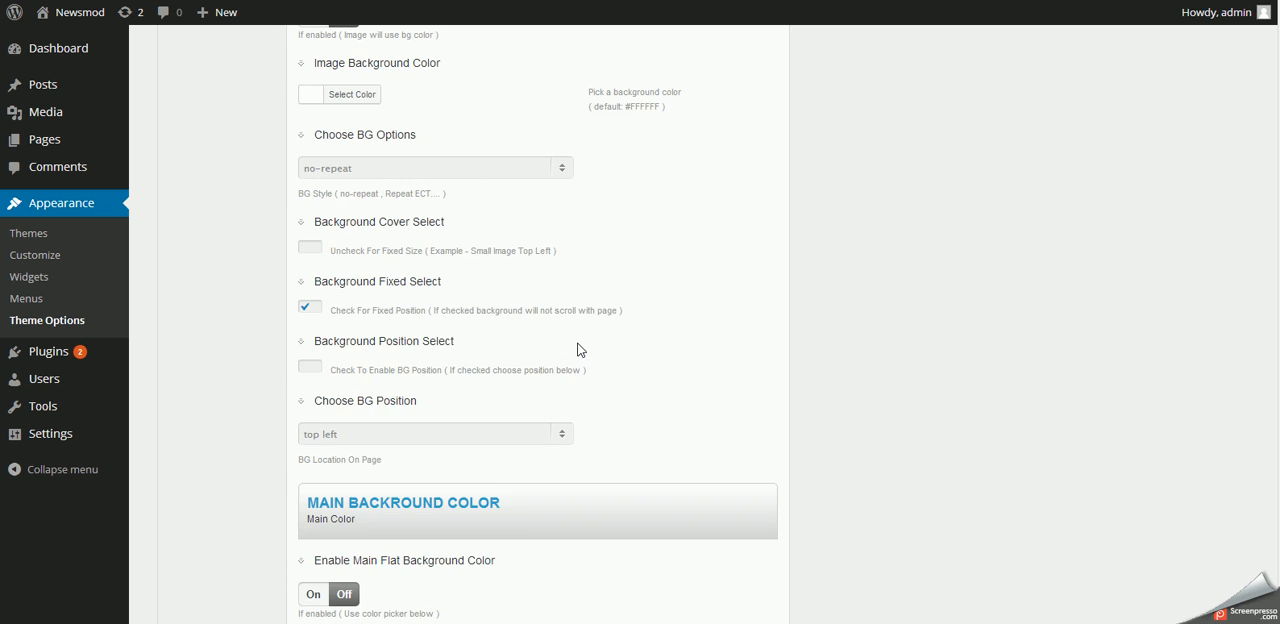
{"action": "scroll", "coordinate": [443, 326], "scroll_direction": "up", "scroll_amount": 3}
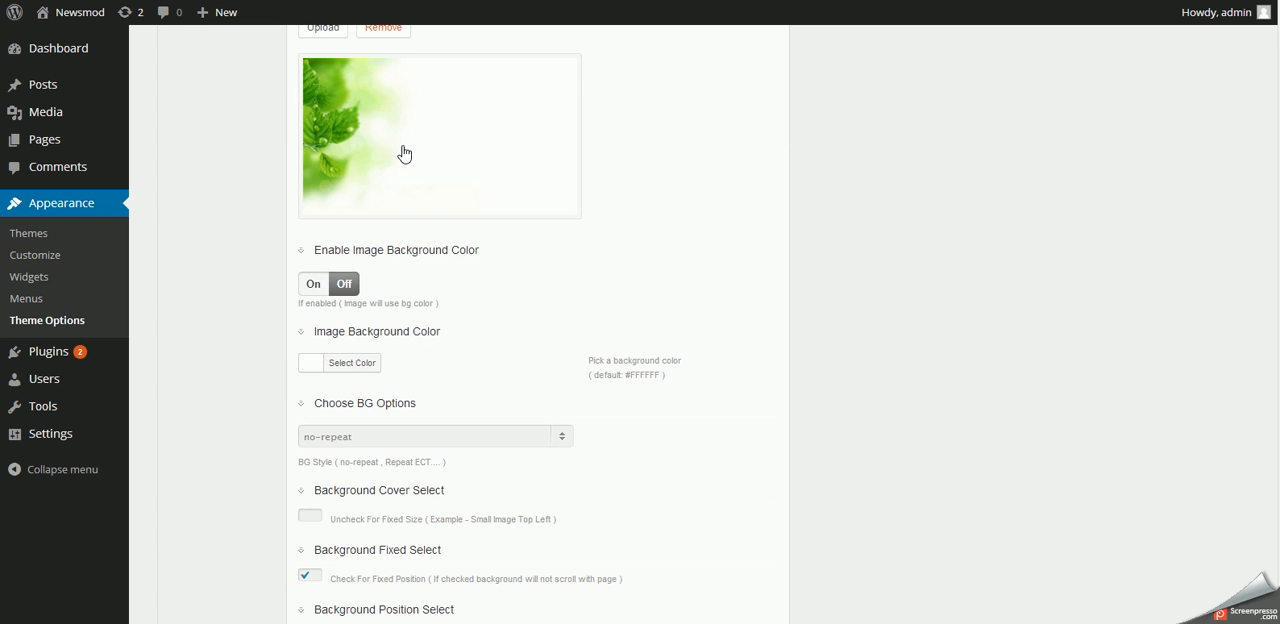
{"action": "scroll", "coordinate": [633, 420], "scroll_direction": "down", "scroll_amount": 3}
{"action": "scroll", "coordinate": [633, 417], "scroll_direction": "up", "scroll_amount": 3}
{"action": "scroll", "coordinate": [688, 462], "scroll_direction": "down", "scroll_amount": 3}
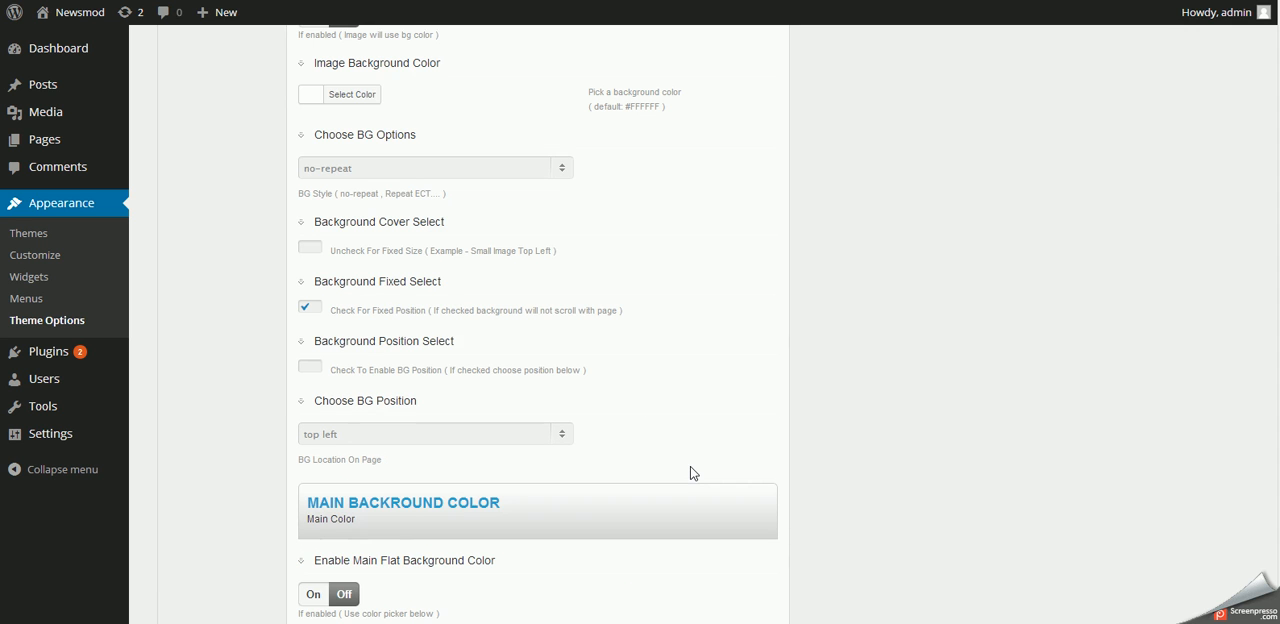
- Enable the image background color and set it to light green #a6d68d
{"action": "left_click", "coordinate": [310, 95]}
{"action": "left_click", "coordinate": [540, 85]}
{"action": "scroll", "coordinate": [374, 86], "scroll_direction": "up", "scroll_amount": 3}
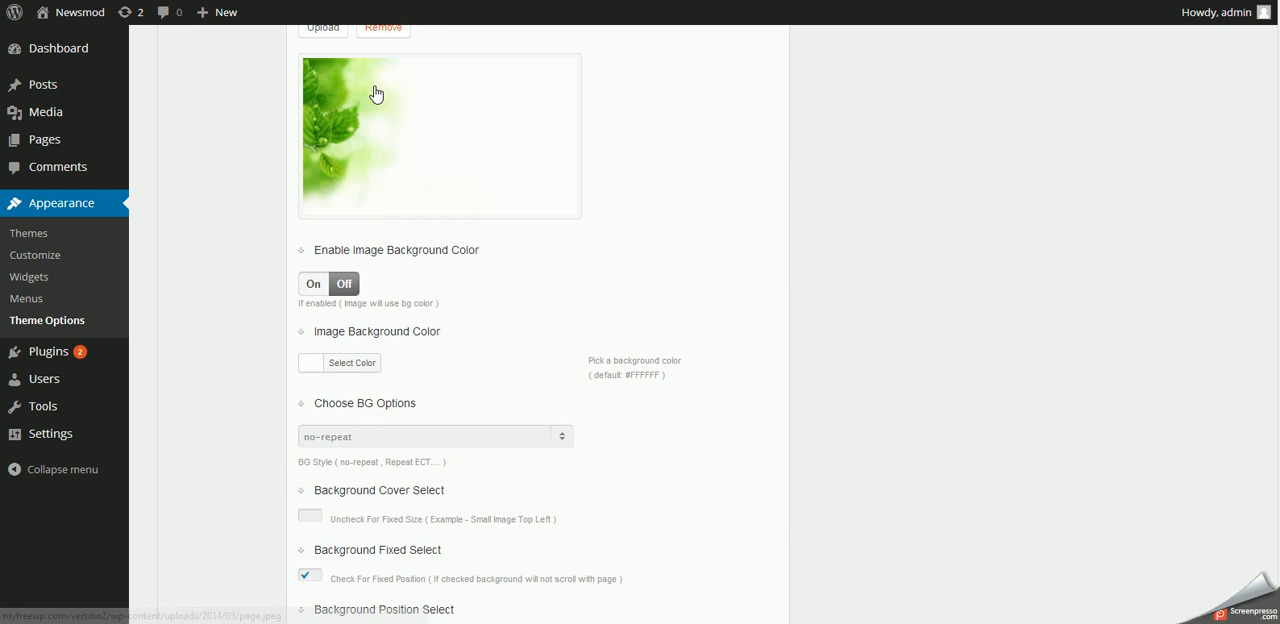
{"action": "left_click", "coordinate": [312, 284]}
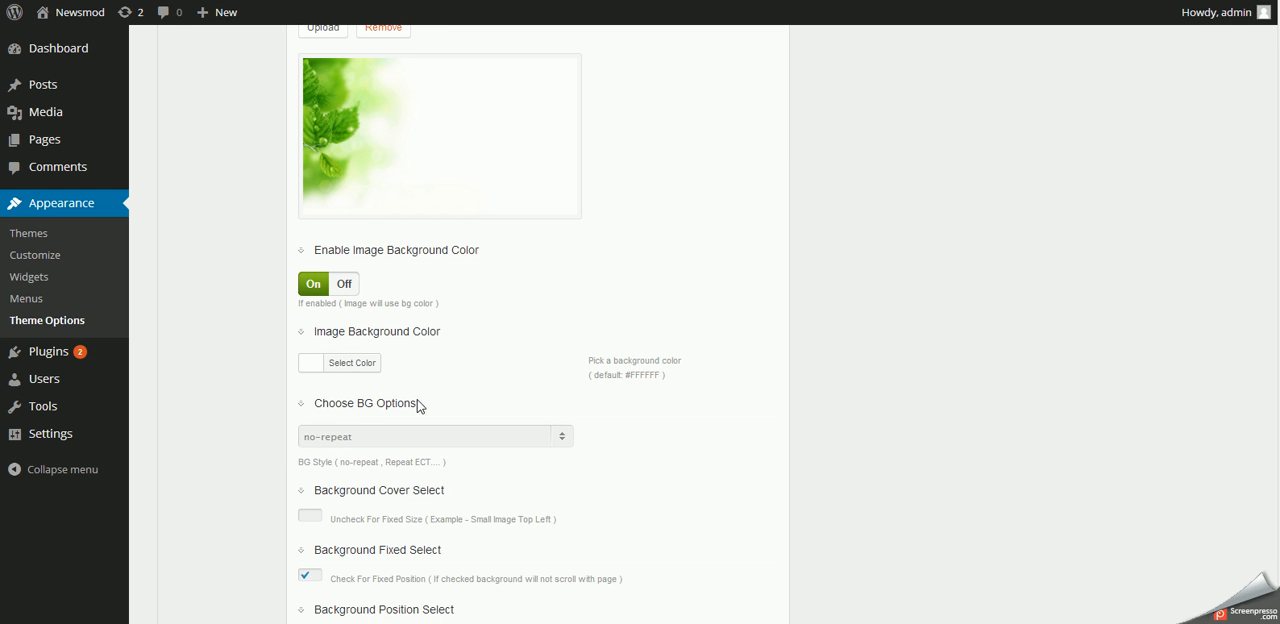
{"action": "left_click", "coordinate": [311, 366]}
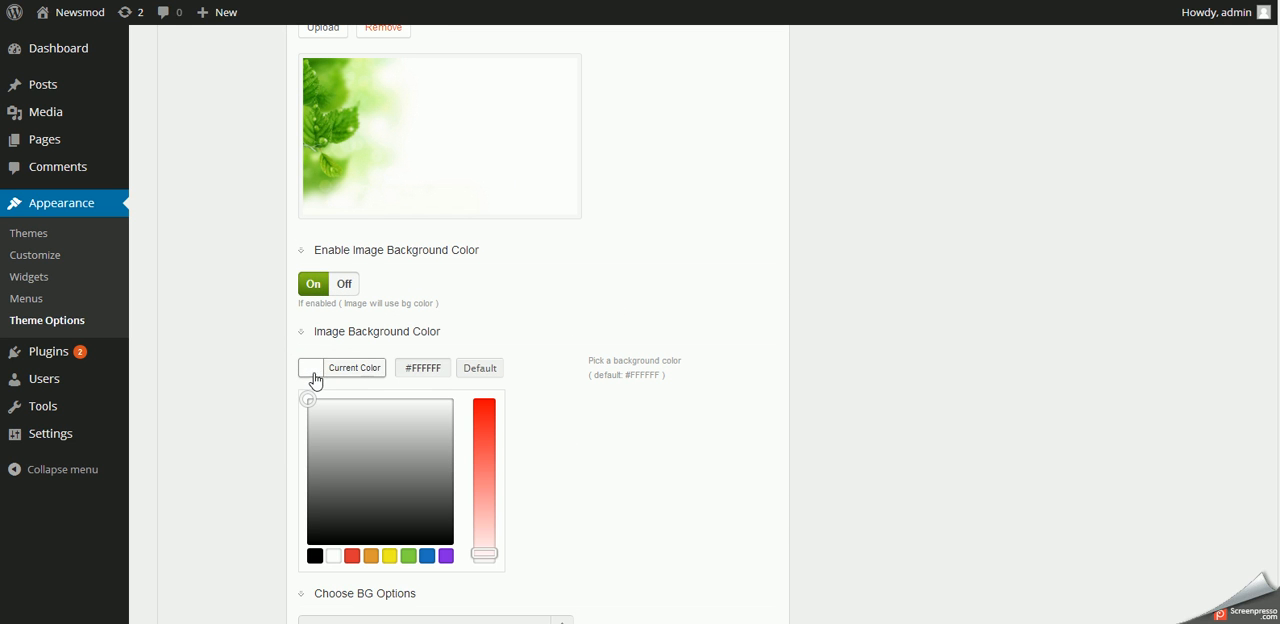
{"action": "left_click", "coordinate": [408, 558]}
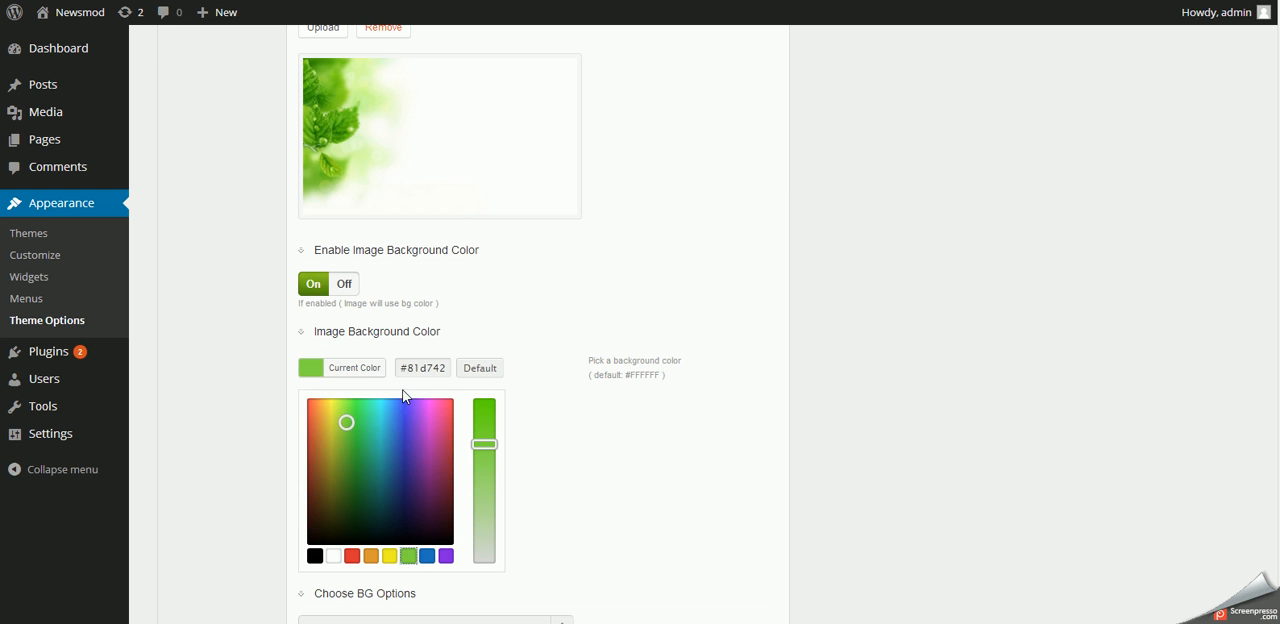
{"action": "left_click", "coordinate": [533, 416]}
{"action": "left_click", "coordinate": [311, 368]}
{"action": "left_click_drag", "start_coordinate": [495, 444], "coordinate": [490, 500]}
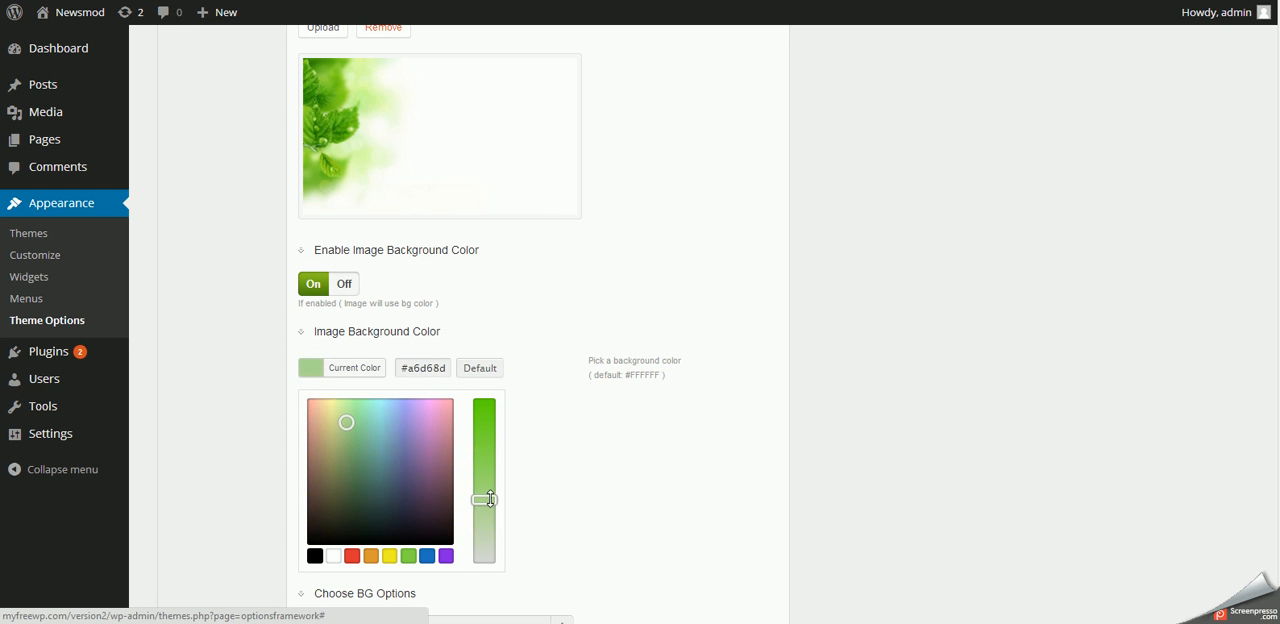
{"action": "left_click", "coordinate": [592, 486]}
- Look through the background repeat options, disable the fixed background position and save the theme options
{"action": "scroll", "coordinate": [580, 203], "scroll_direction": "down", "scroll_amount": 3}
{"action": "left_click", "coordinate": [337, 166]}
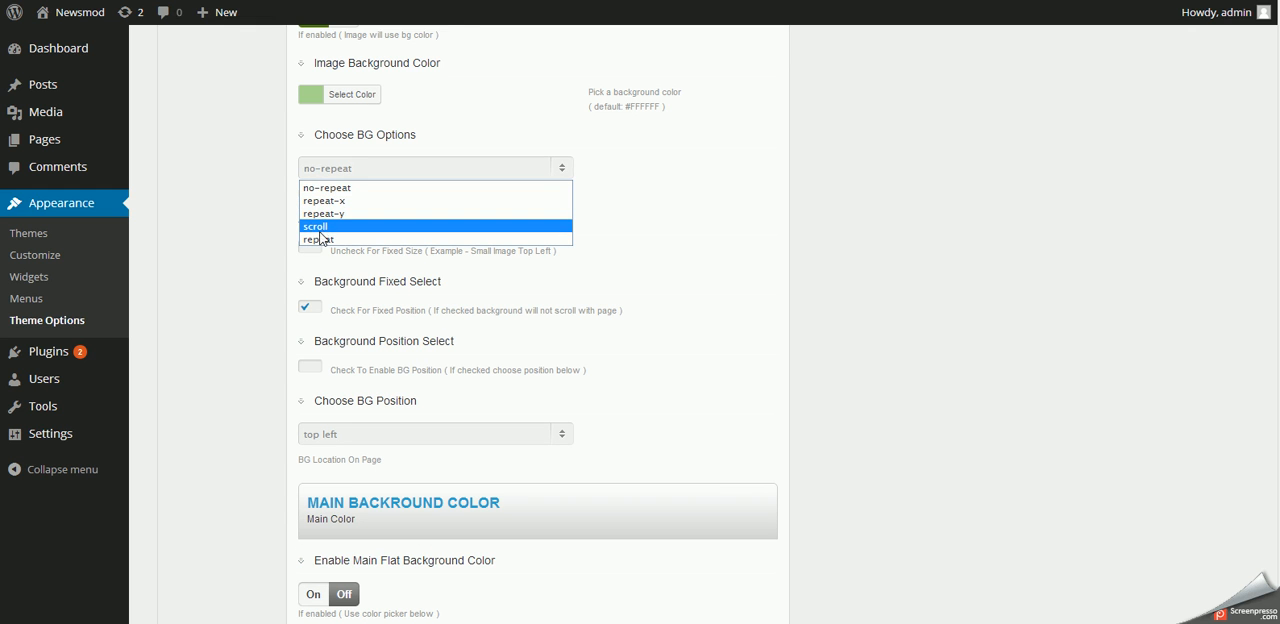
{"action": "left_click", "coordinate": [750, 248]}
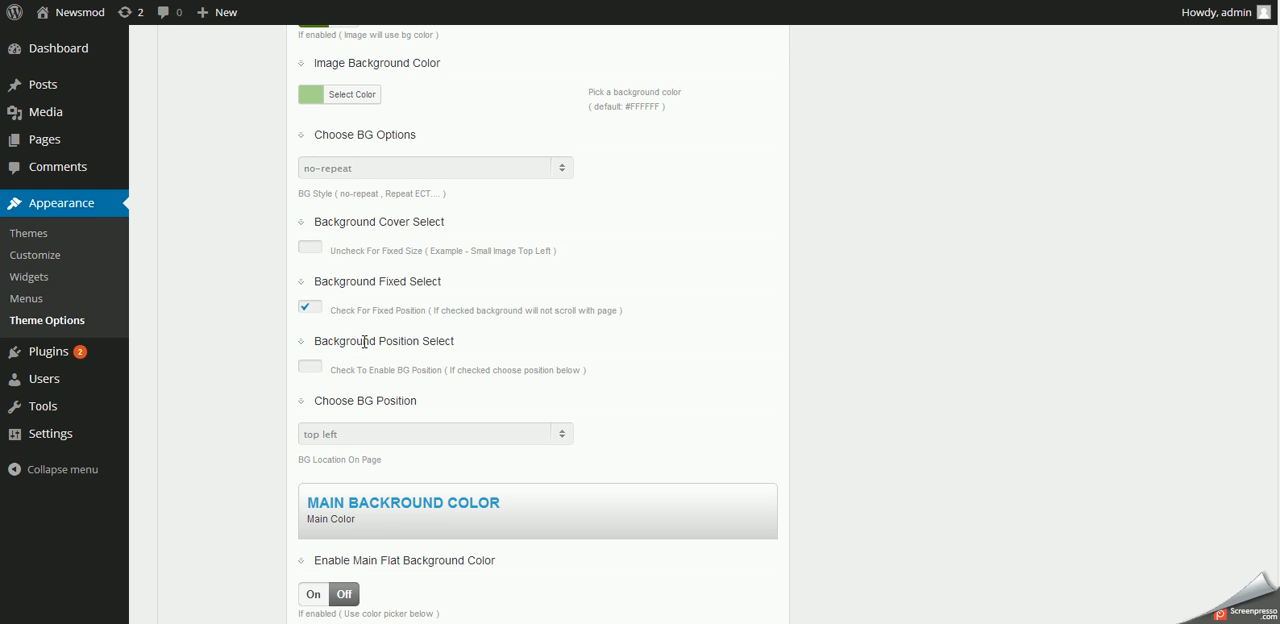
{"action": "left_click", "coordinate": [311, 309]}
{"action": "scroll", "coordinate": [463, 370], "scroll_direction": "up", "scroll_amount": 10}
{"action": "left_click", "coordinate": [718, 112]}
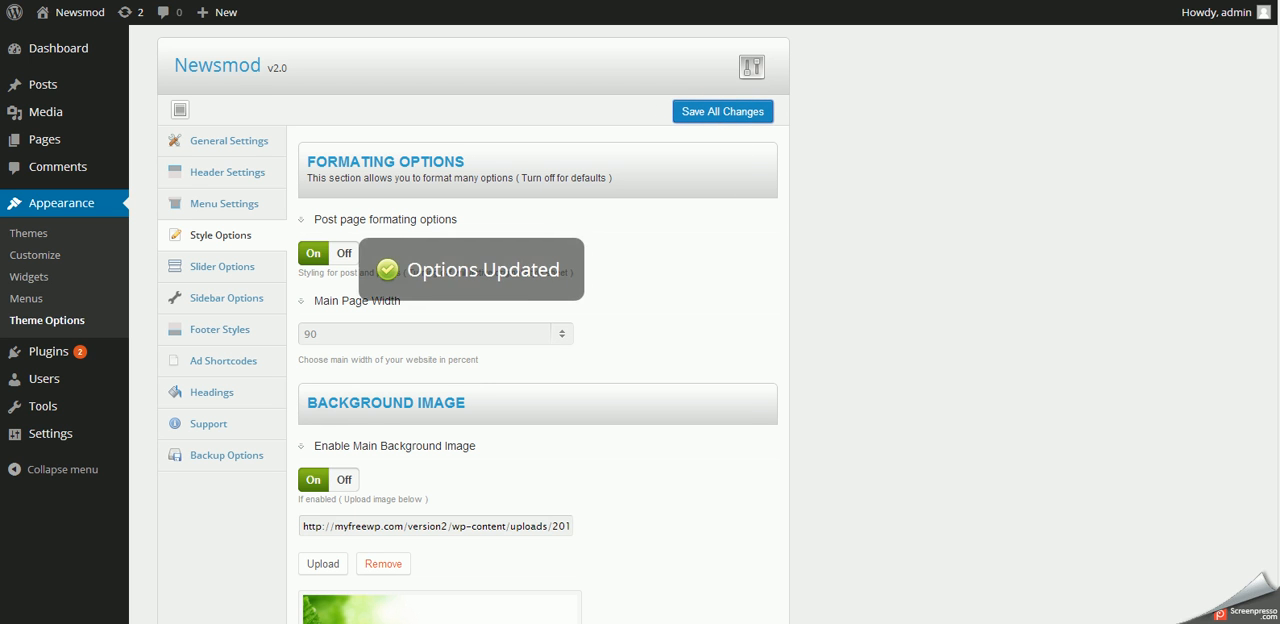
- Reload the home page and check how the background image and its colour behave down the page
{"action": "key", "text": "ctrl+Tab"}
{"action": "right_click", "coordinate": [1065, 204]}
{"action": "left_click", "coordinate": [1094, 252]}
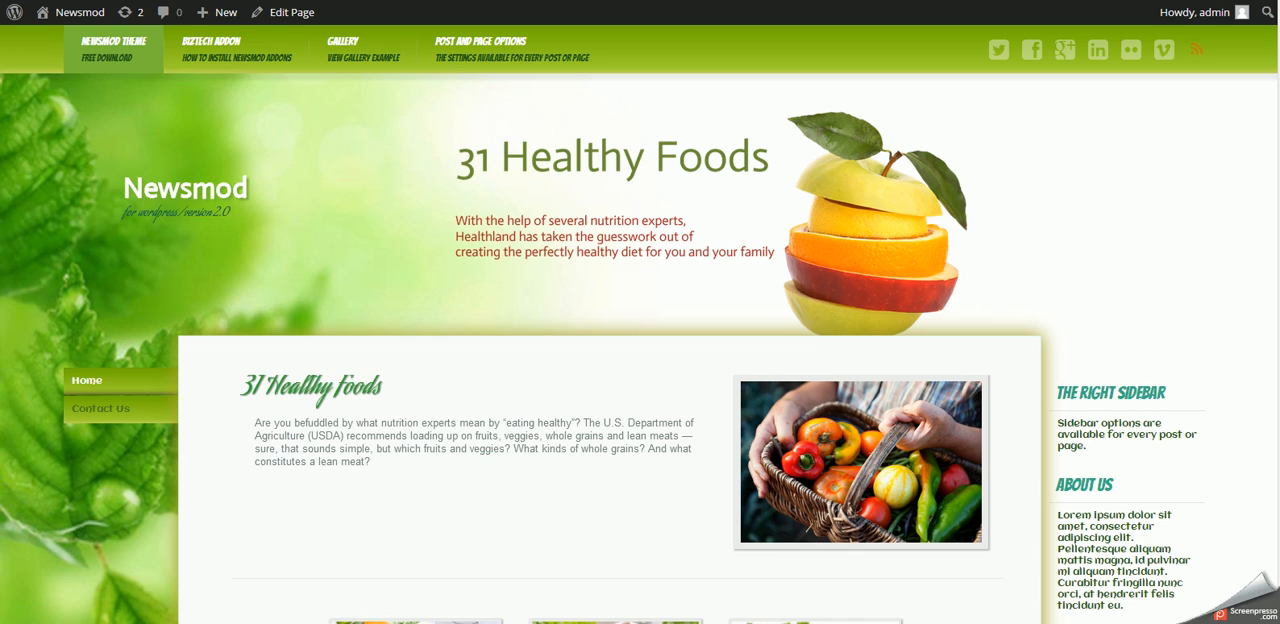
{"action": "scroll", "coordinate": [640, 325], "scroll_direction": "down", "scroll_amount": 10}
{"action": "scroll", "coordinate": [640, 325], "scroll_direction": "up", "scroll_amount": 4}
{"action": "scroll", "coordinate": [640, 325], "scroll_direction": "up", "scroll_amount": 6}
{"action": "scroll", "coordinate": [640, 325], "scroll_direction": "down", "scroll_amount": 7}
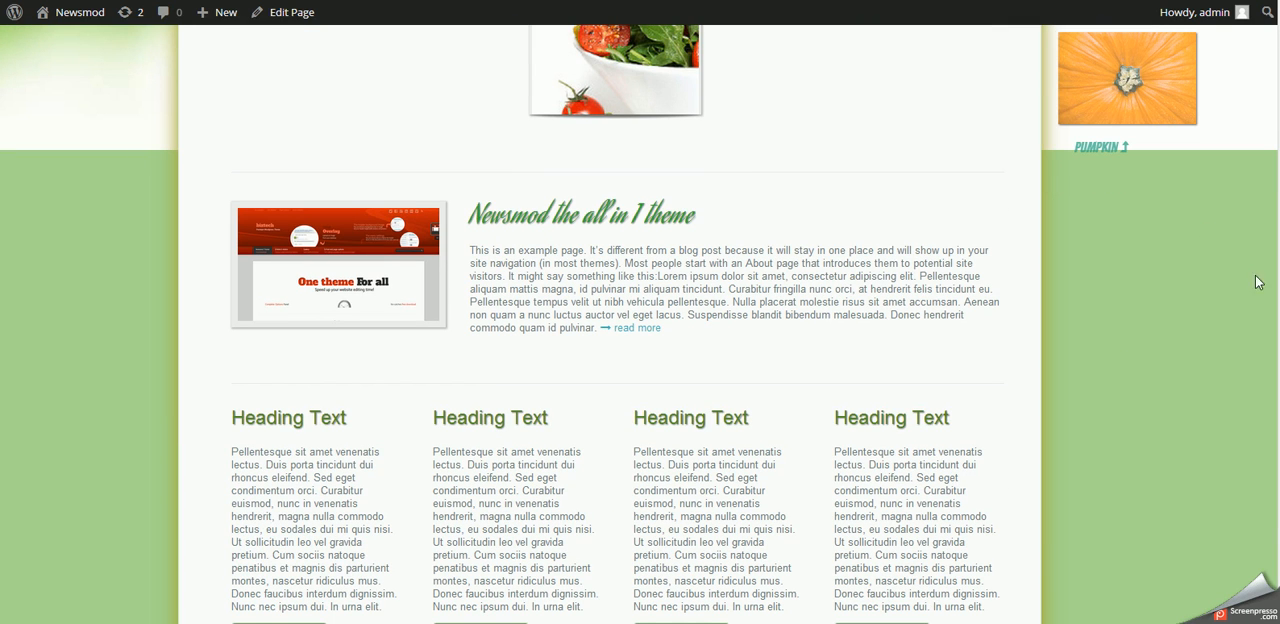
{"action": "scroll", "coordinate": [640, 325], "scroll_direction": "up", "scroll_amount": 10}
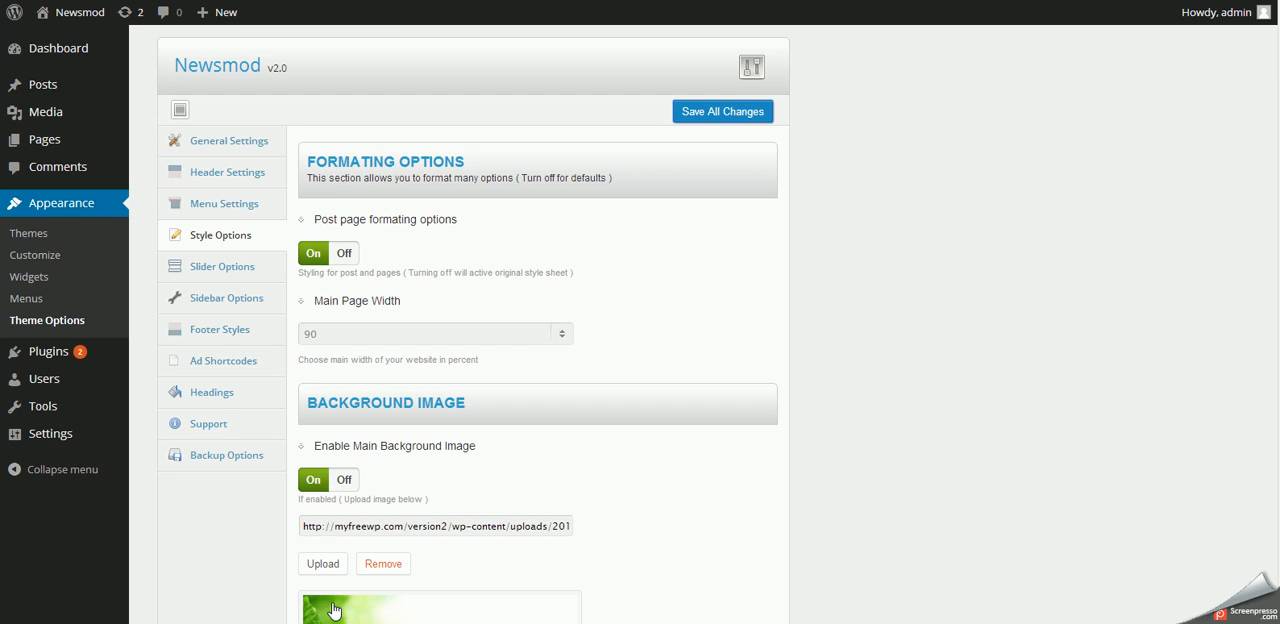
- Turn off the image background color in the Style Options and save the theme options
{"action": "scroll", "coordinate": [363, 417], "scroll_direction": "down", "scroll_amount": 3}
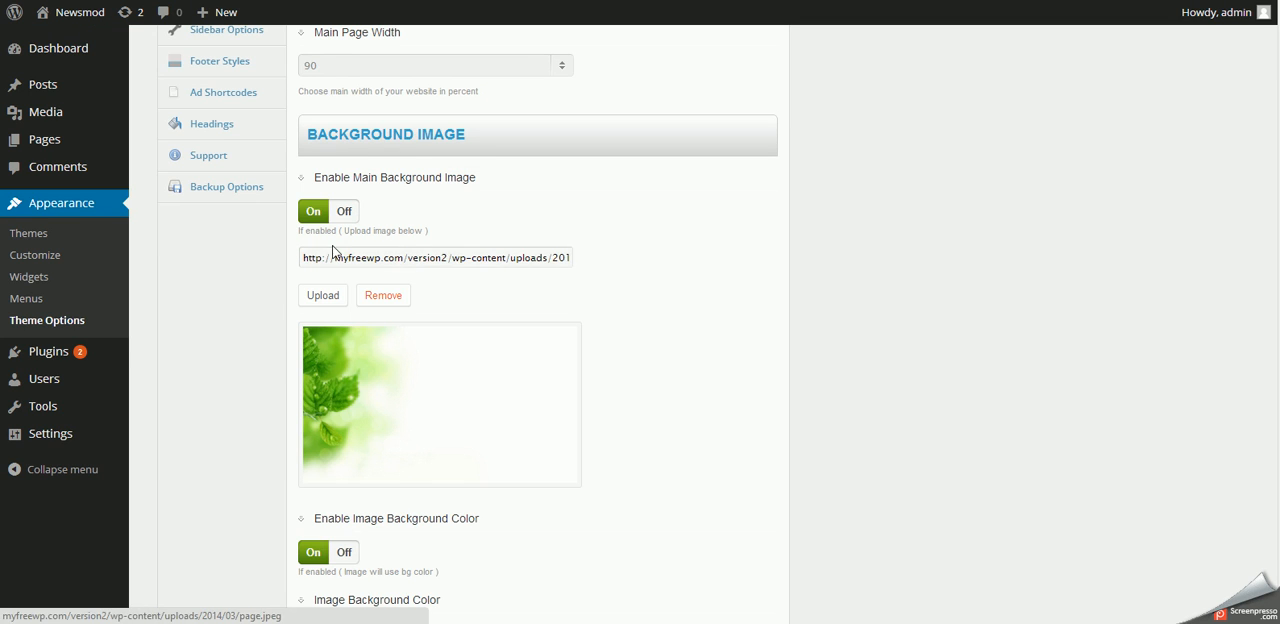
{"action": "scroll", "coordinate": [350, 320], "scroll_direction": "down", "scroll_amount": 3}
{"action": "left_click", "coordinate": [344, 285]}
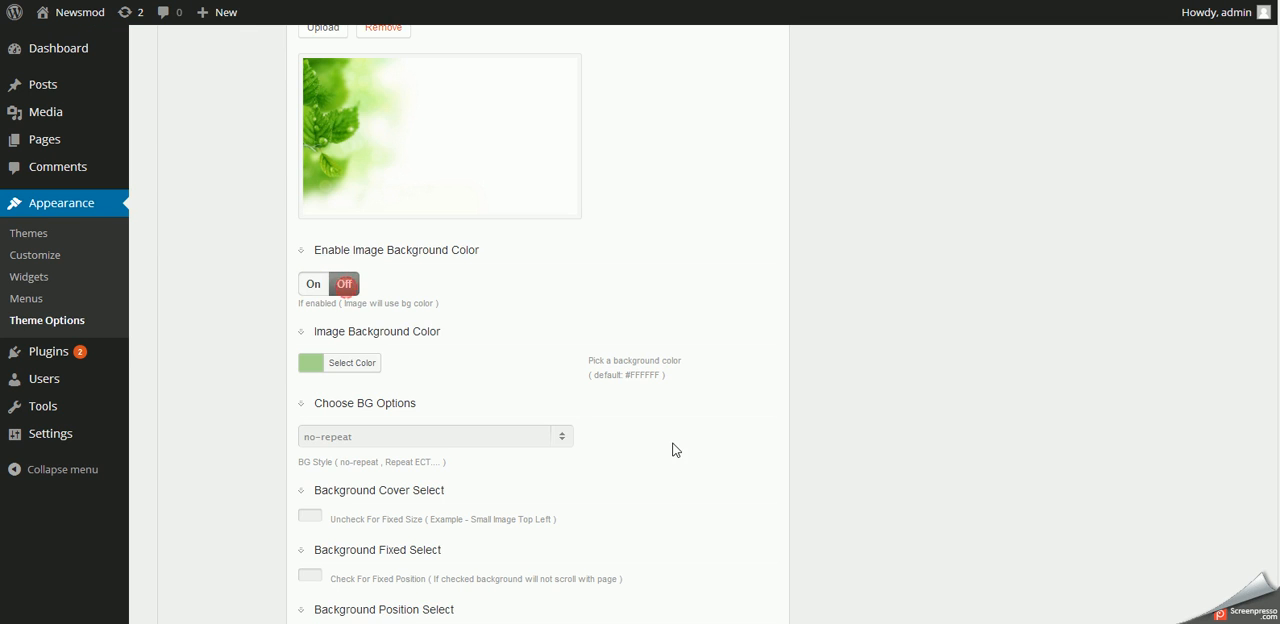
{"action": "scroll", "coordinate": [678, 447], "scroll_direction": "up", "scroll_amount": 6}
{"action": "left_click", "coordinate": [708, 118]}
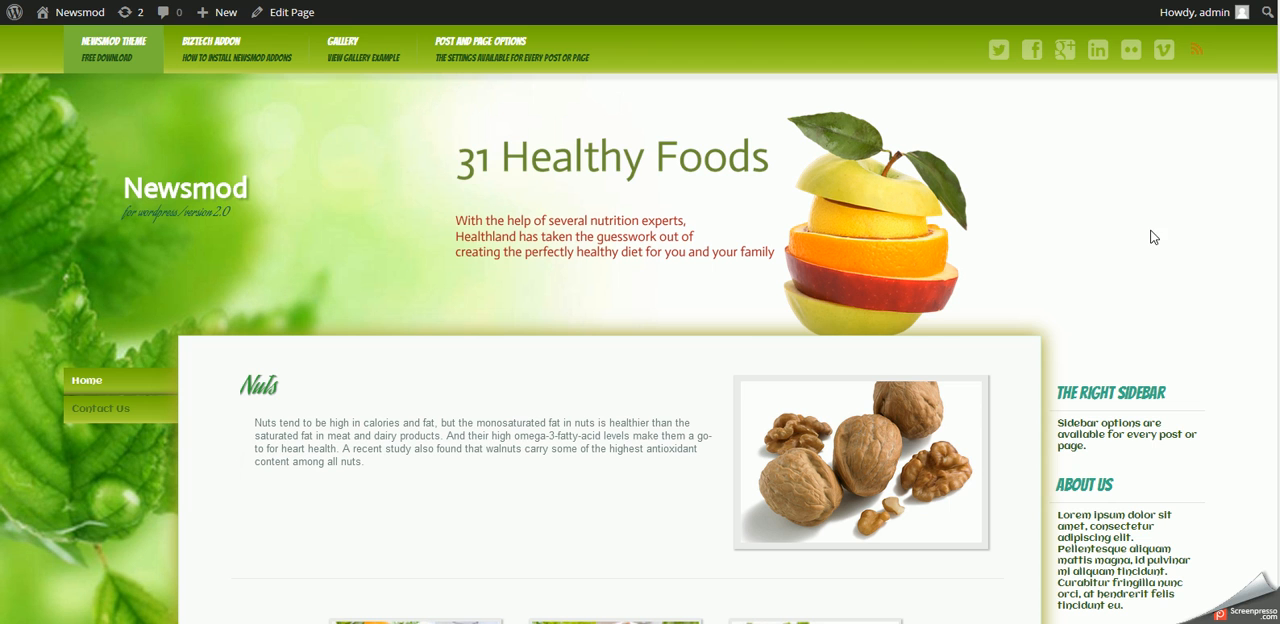
- Reload the home page and check how the background displays while scrolling the content without the image background color
{"action": "right_click", "coordinate": [1152, 240]}
{"action": "left_click", "coordinate": [1180, 281]}
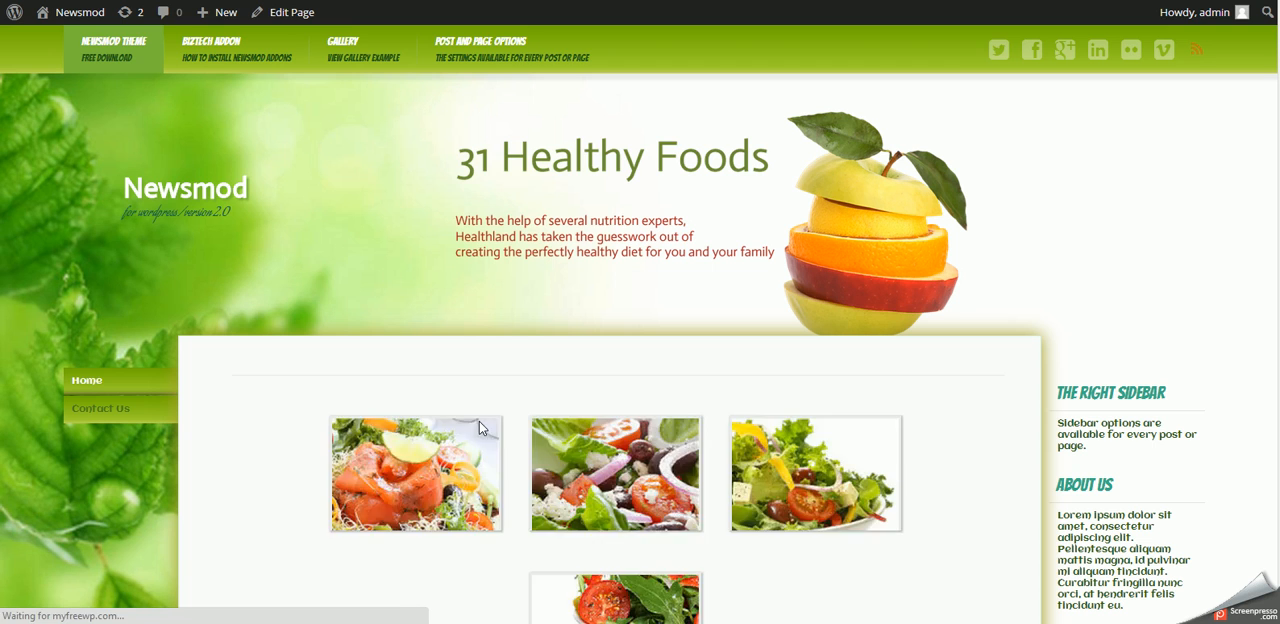
{"action": "scroll", "coordinate": [485, 418], "scroll_direction": "down", "scroll_amount": 10}
{"action": "scroll", "coordinate": [485, 418], "scroll_direction": "up", "scroll_amount": 10}
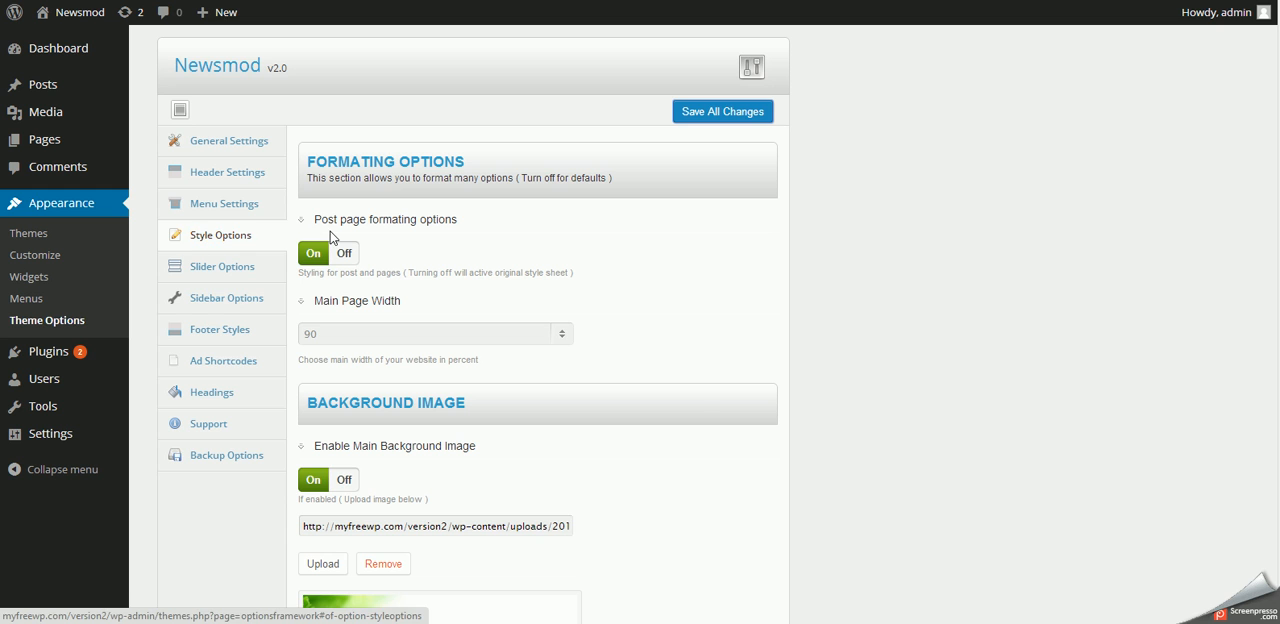
- Examine the Post Box Modifications in the Style Options, including border size and color, shadow color, shadow blur and shadow spread
{"action": "scroll", "coordinate": [650, 440], "scroll_direction": "down", "scroll_amount": 3}
{"action": "scroll", "coordinate": [648, 442], "scroll_direction": "down", "scroll_amount": 5}
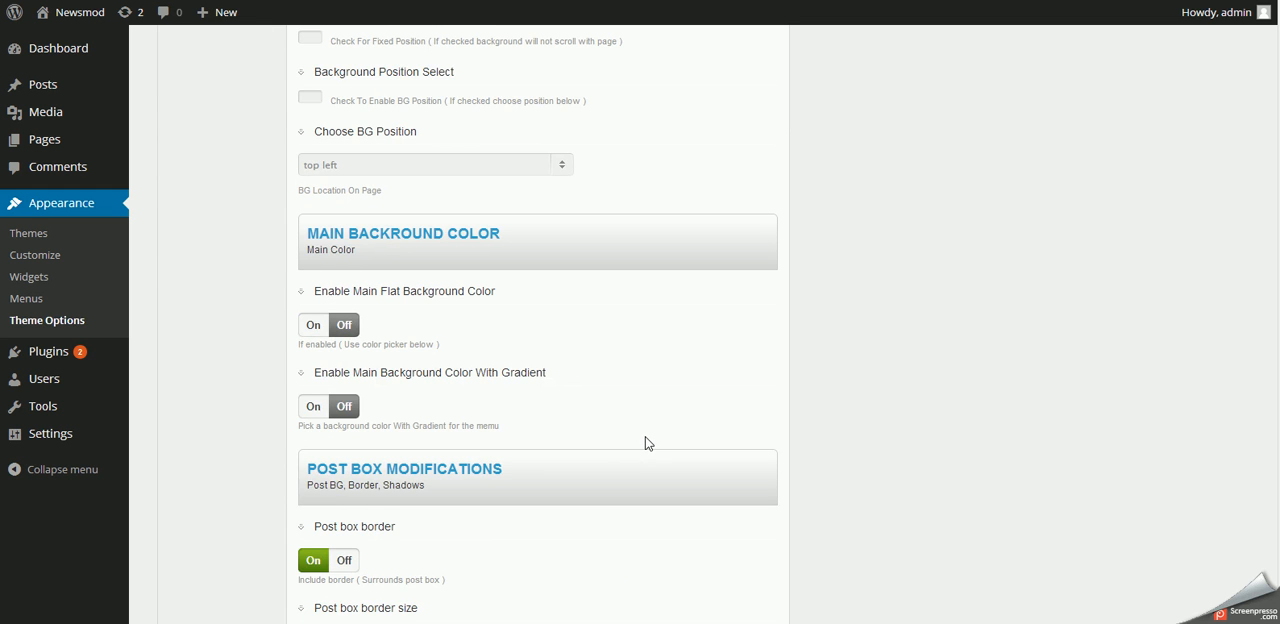
{"action": "scroll", "coordinate": [646, 442], "scroll_direction": "down", "scroll_amount": 2}
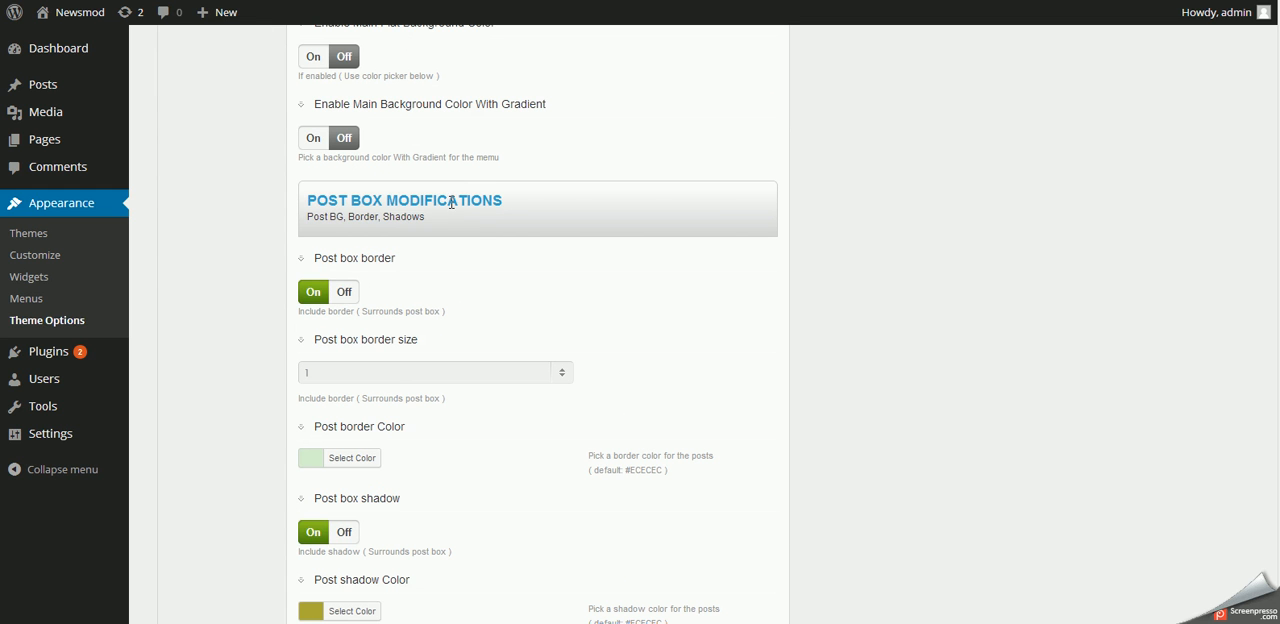
{"action": "scroll", "coordinate": [560, 372], "scroll_direction": "down", "scroll_amount": 3}
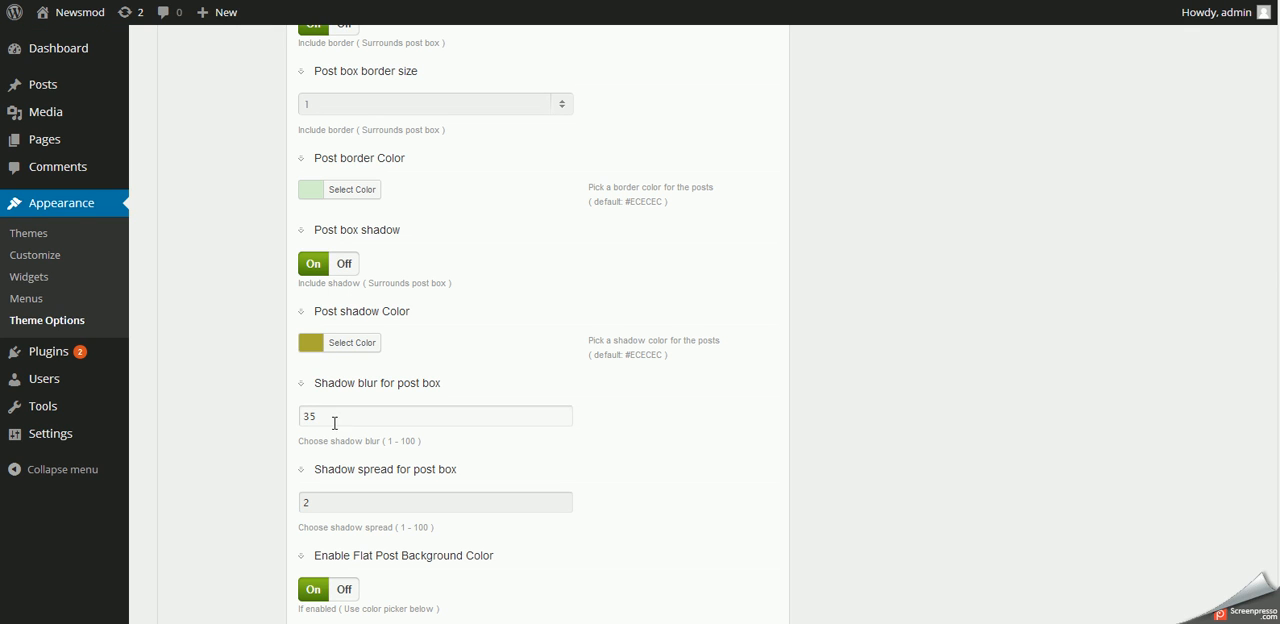
{"action": "double_click", "coordinate": [318, 416]}
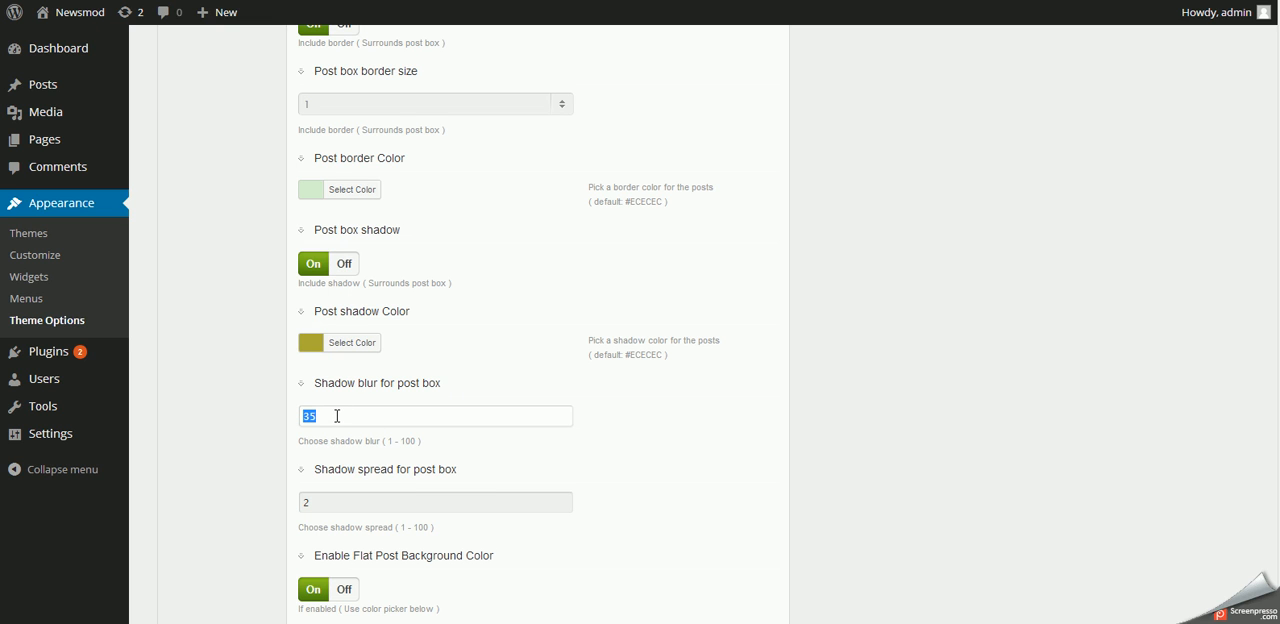
{"action": "left_click", "coordinate": [338, 508]}
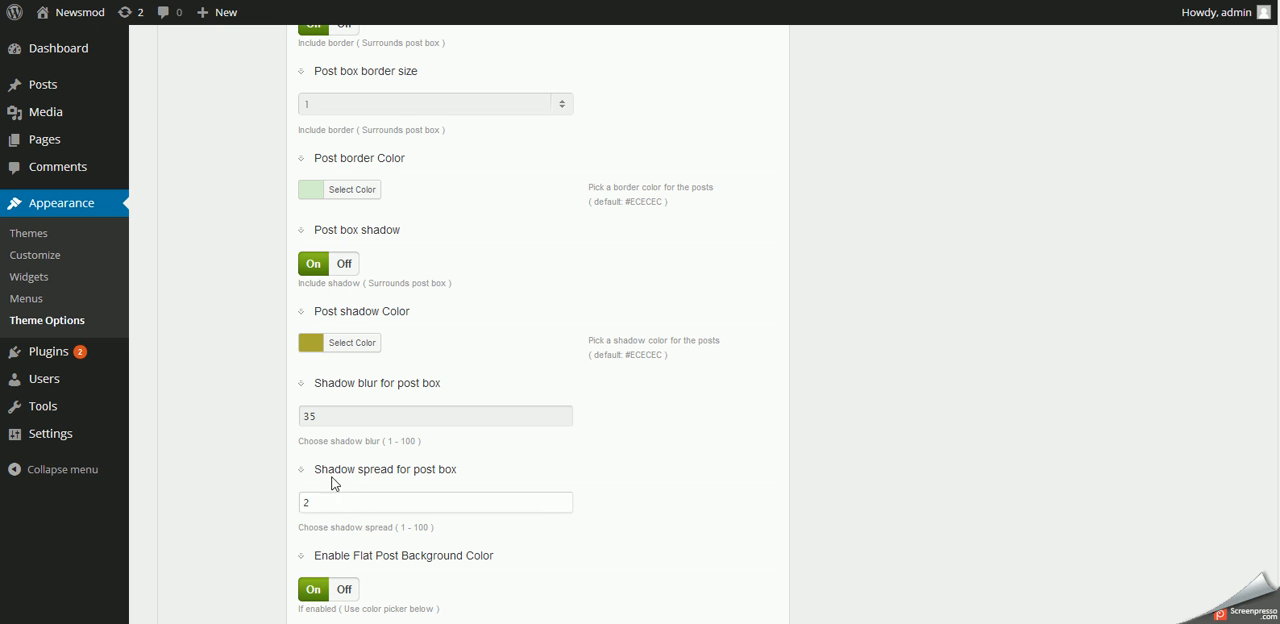
{"action": "left_click_drag", "start_coordinate": [316, 503], "coordinate": [297, 501]}
{"action": "left_click", "coordinate": [698, 464]}
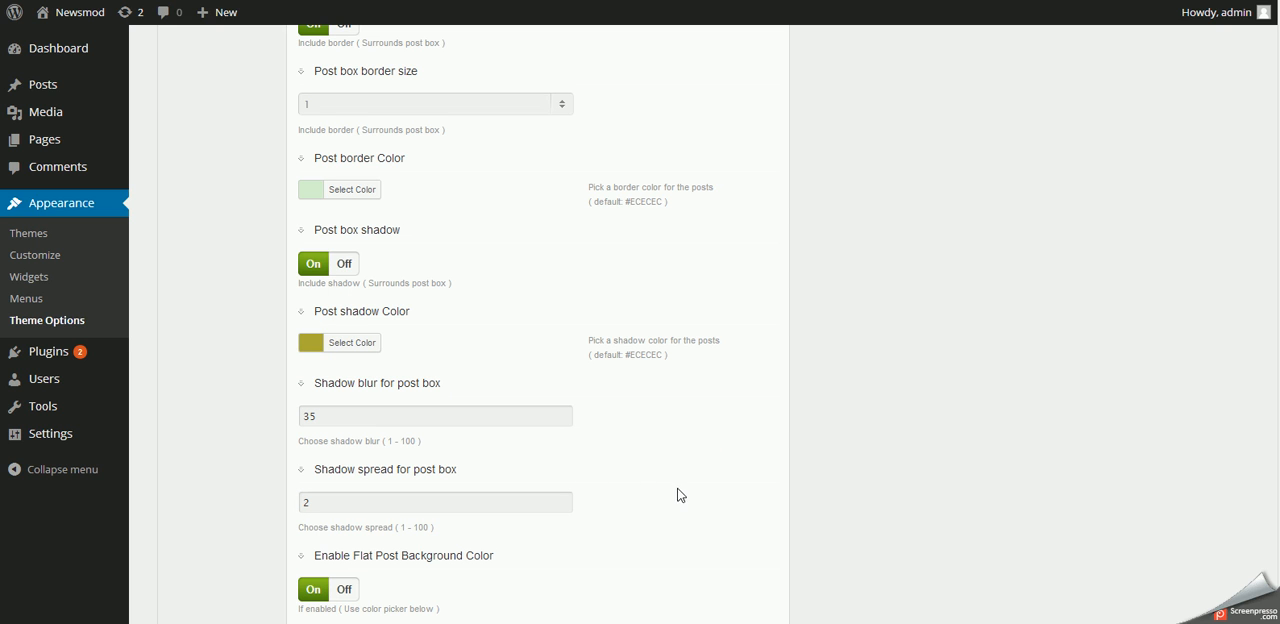
{"action": "scroll", "coordinate": [675, 492], "scroll_direction": "up", "scroll_amount": 3}
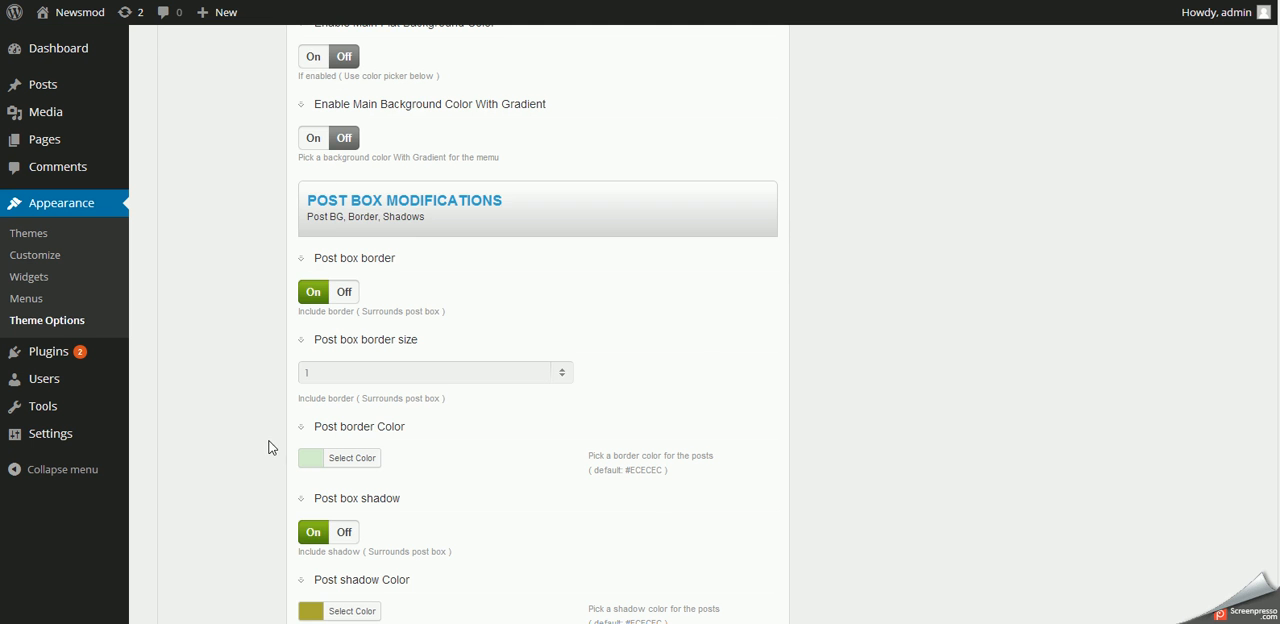
{"action": "scroll", "coordinate": [268, 443], "scroll_direction": "up", "scroll_amount": 5}
{"action": "scroll", "coordinate": [268, 443], "scroll_direction": "up", "scroll_amount": 10}
- Show the theme's Backup Options, then open the biztech-addon text file from the addons folder's biztech-addon subfolder in a text editor
{"action": "left_click", "coordinate": [221, 457]}
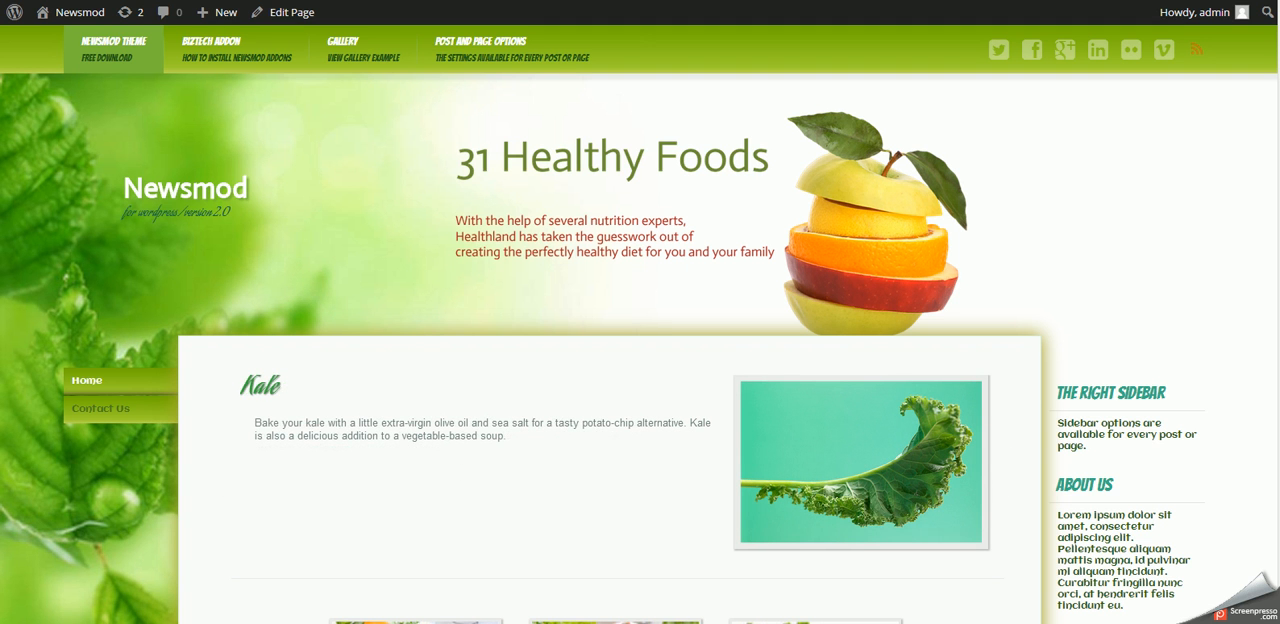
{"action": "left_click", "coordinate": [122, 563]}
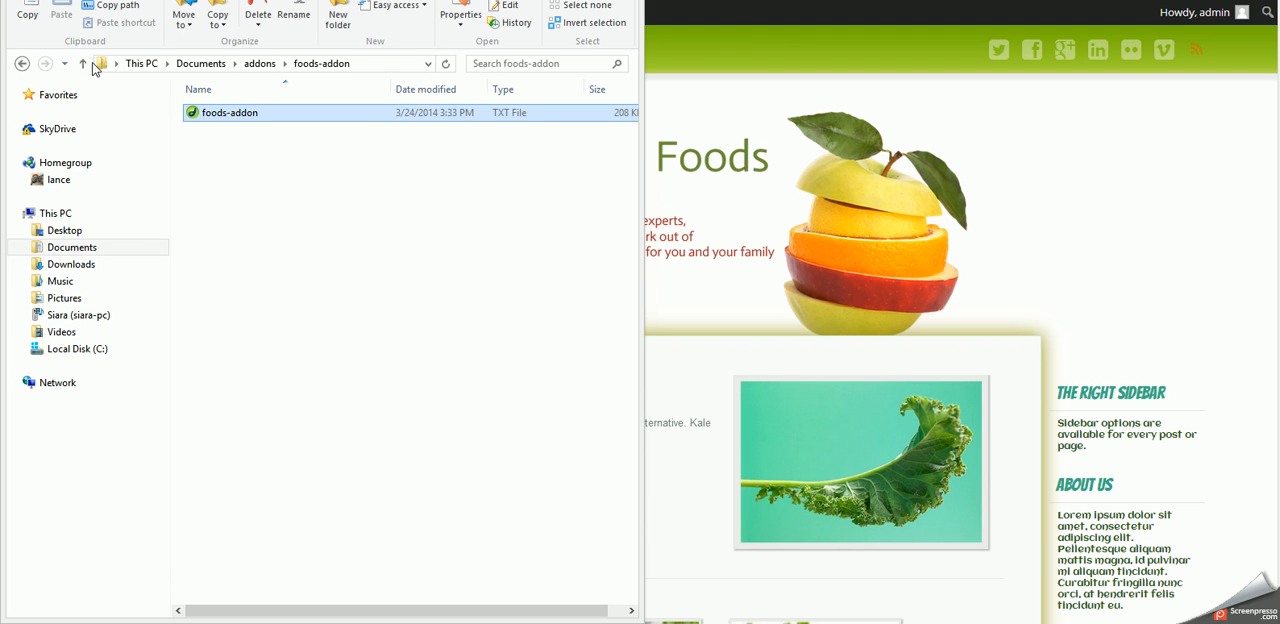
{"action": "left_click", "coordinate": [85, 64]}
{"action": "double_click", "coordinate": [222, 113]}
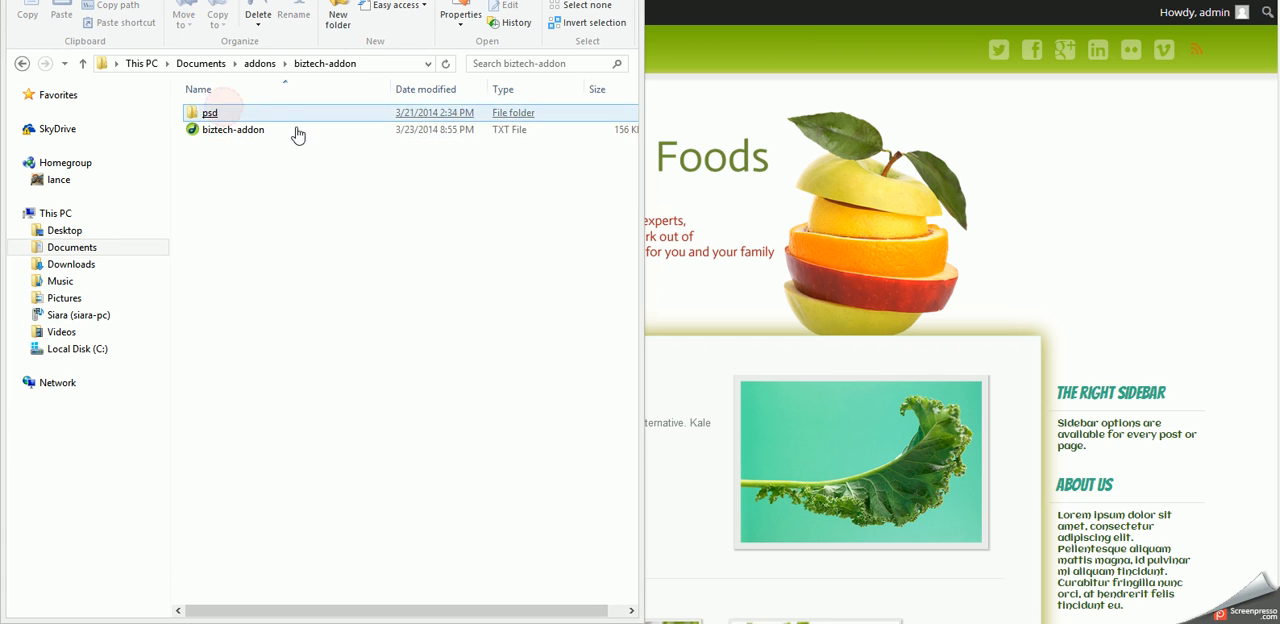
{"action": "left_click", "coordinate": [224, 136]}
{"action": "right_click", "coordinate": [223, 134]}
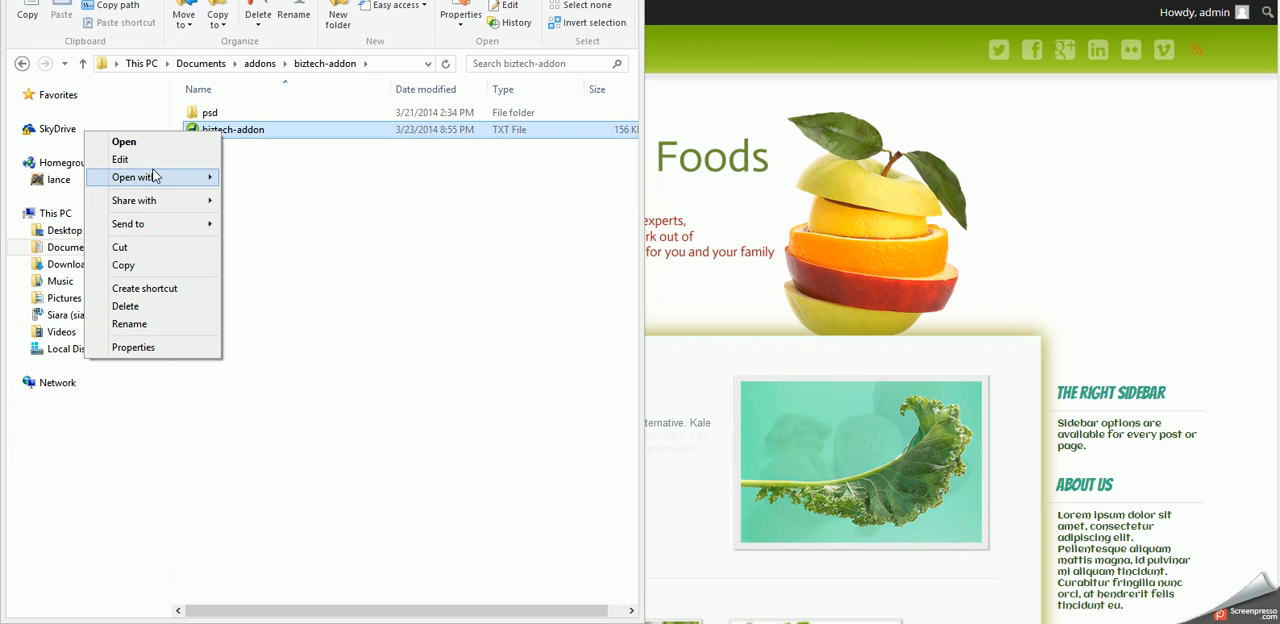
{"action": "mouse_move", "coordinate": [200, 177]}
{"action": "left_click", "coordinate": [254, 195]}
- Copy the entire contents of the biztech-addon text file and return to the theme's Backup Options
{"action": "right_click", "coordinate": [349, 116]}
{"action": "left_click", "coordinate": [224, 236]}
{"action": "right_click", "coordinate": [428, 146]}
{"action": "left_click", "coordinate": [340, 212]}
{"action": "left_click", "coordinate": [1050, 0]}
{"action": "left_click", "coordinate": [1089, 206]}
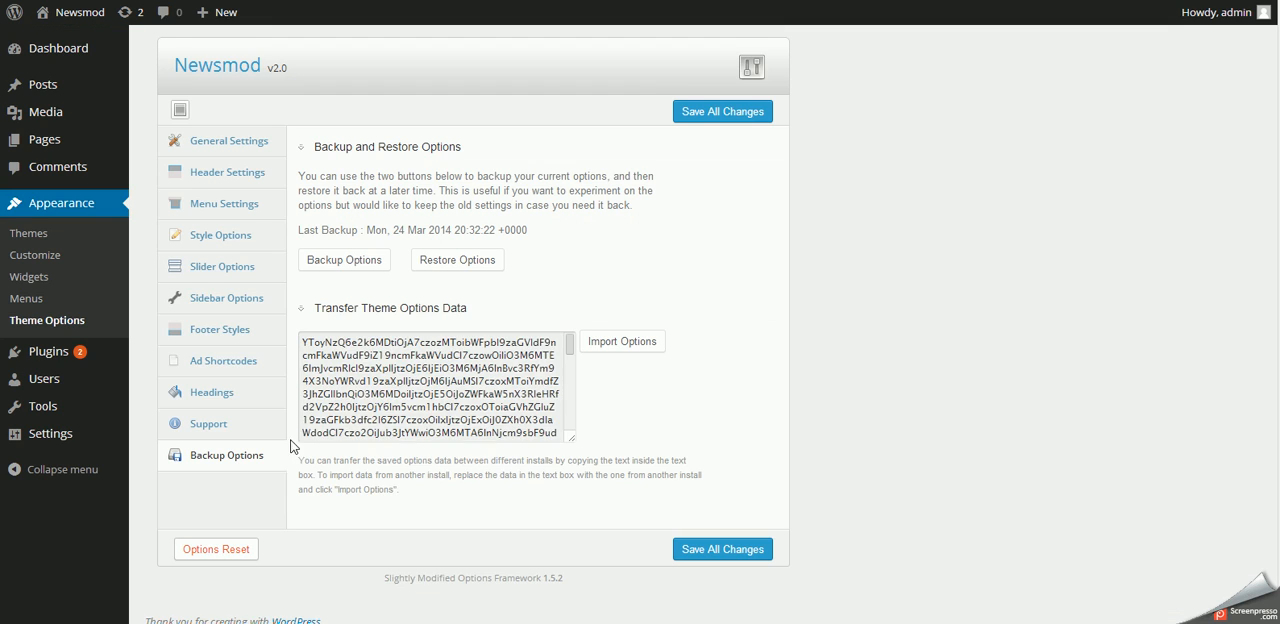
- Replace all the Transfer Theme Options Data with the copied biztech-addon data and import the options
{"action": "scroll", "coordinate": [440, 380], "scroll_direction": "down", "scroll_amount": 1}
{"action": "right_click", "coordinate": [342, 369]}
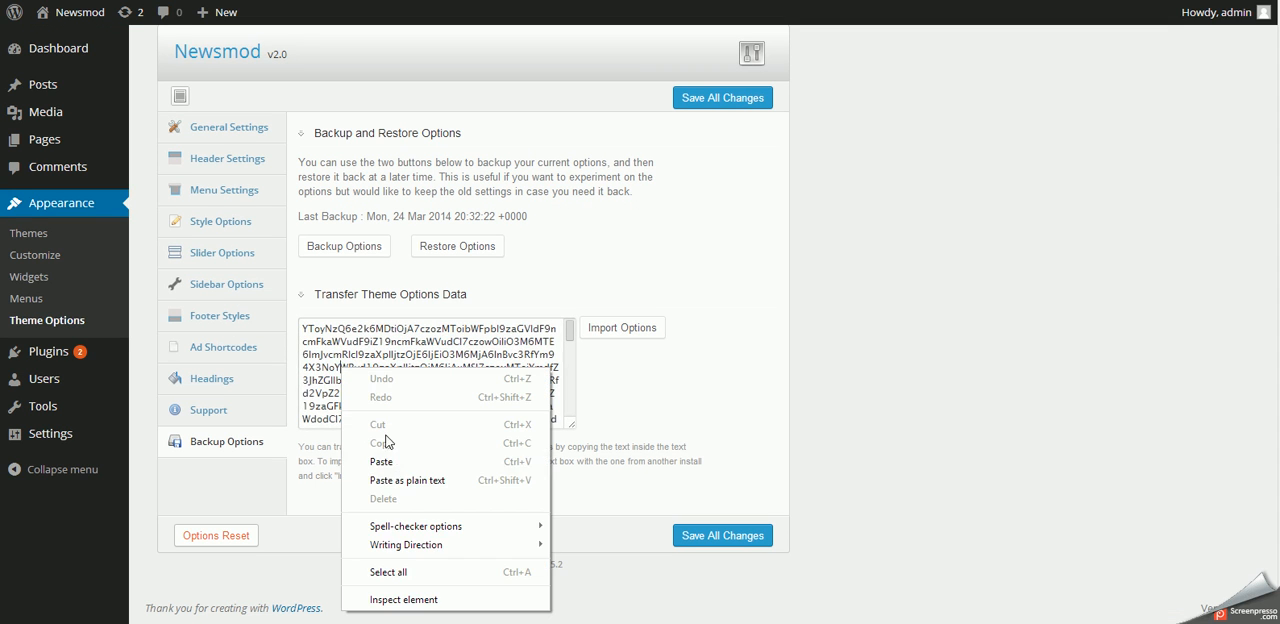
{"action": "left_click", "coordinate": [389, 572]}
{"action": "right_click", "coordinate": [417, 388]}
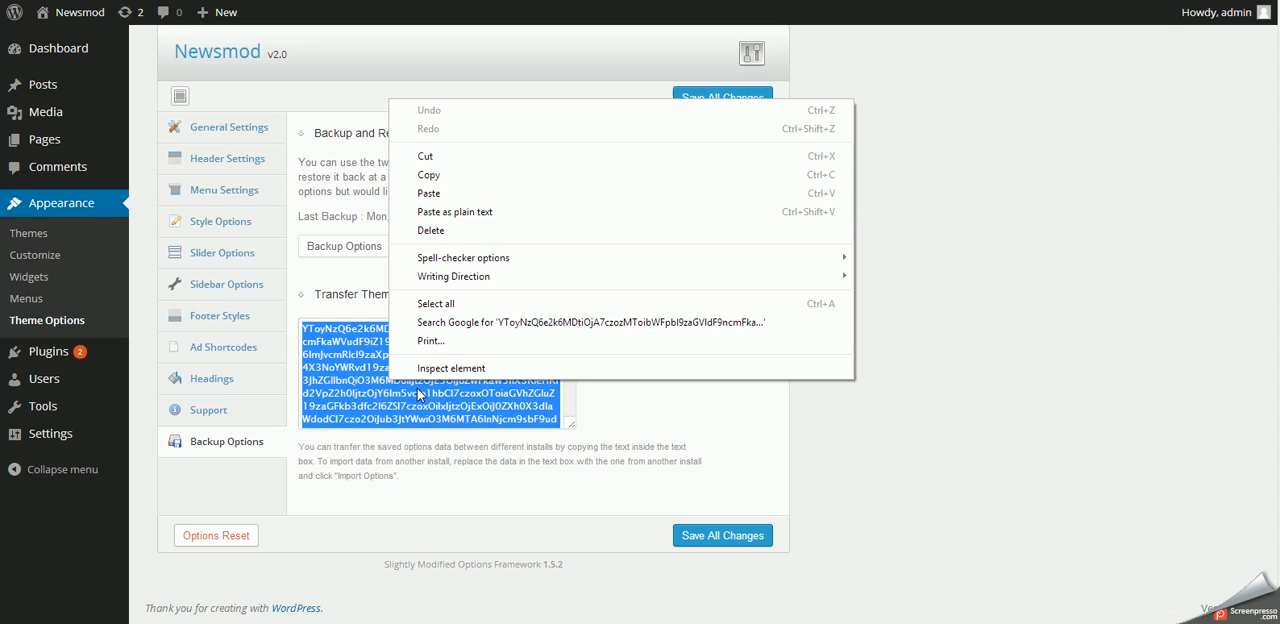
{"action": "left_click", "coordinate": [440, 193]}
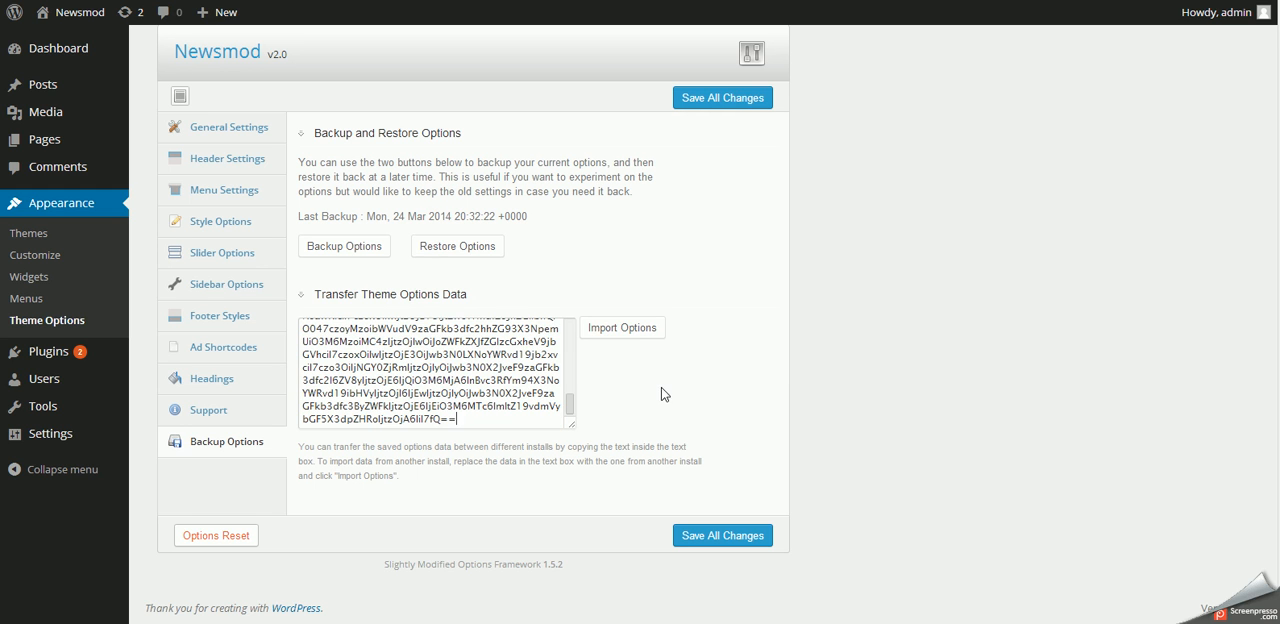
{"action": "left_click", "coordinate": [621, 334]}
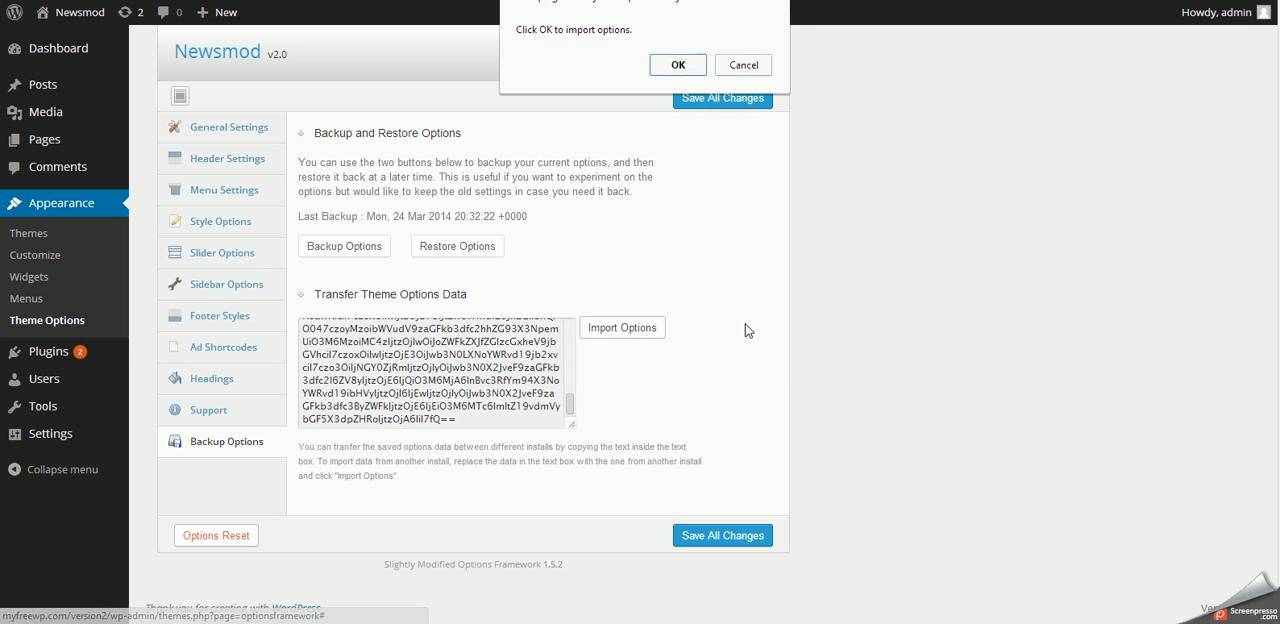
{"action": "left_click", "coordinate": [675, 65]}
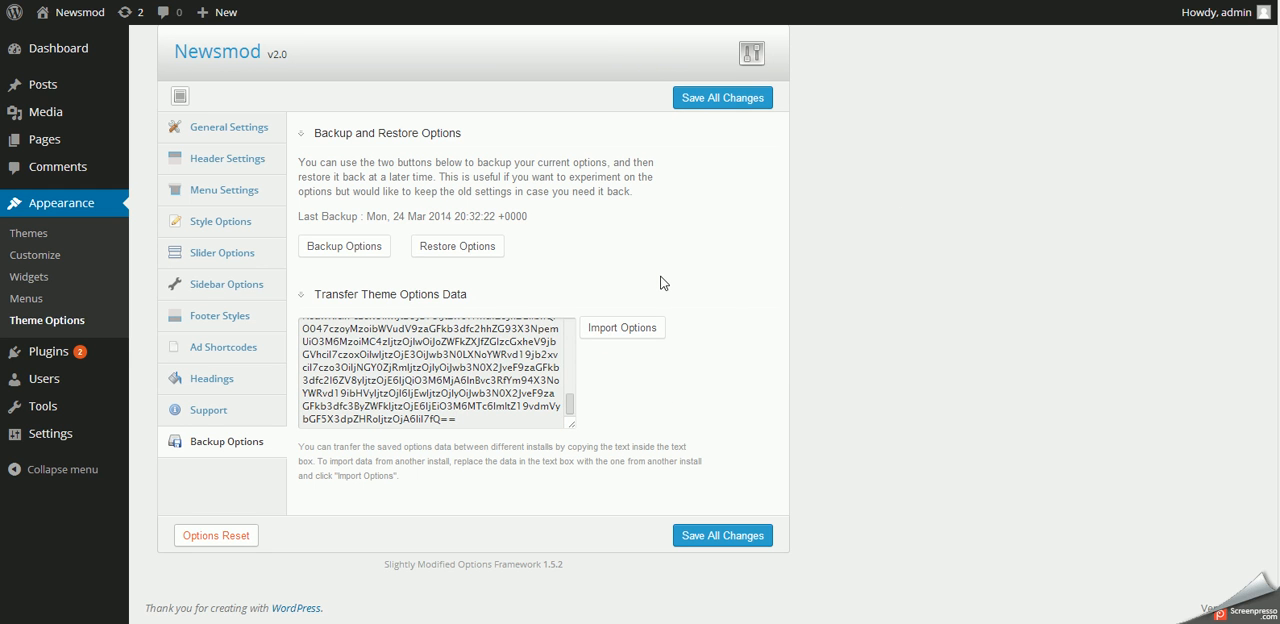
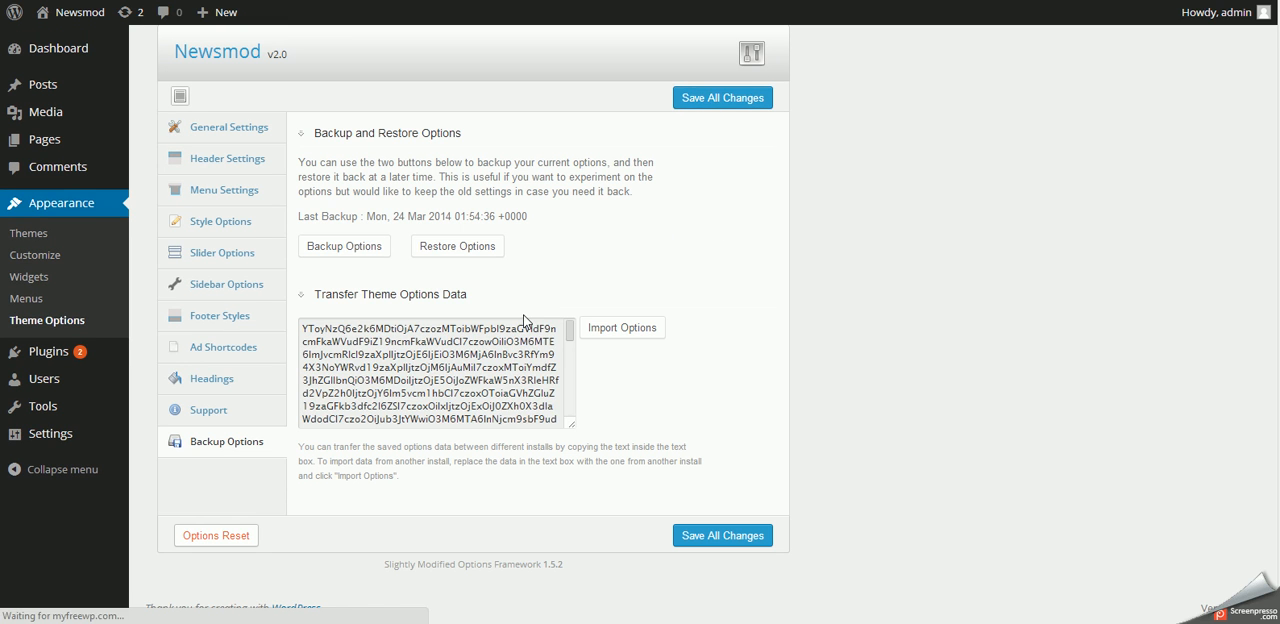
- Save all the theme option changes, then reload the Newsmod home page on the site
{"action": "left_click", "coordinate": [722, 97]}
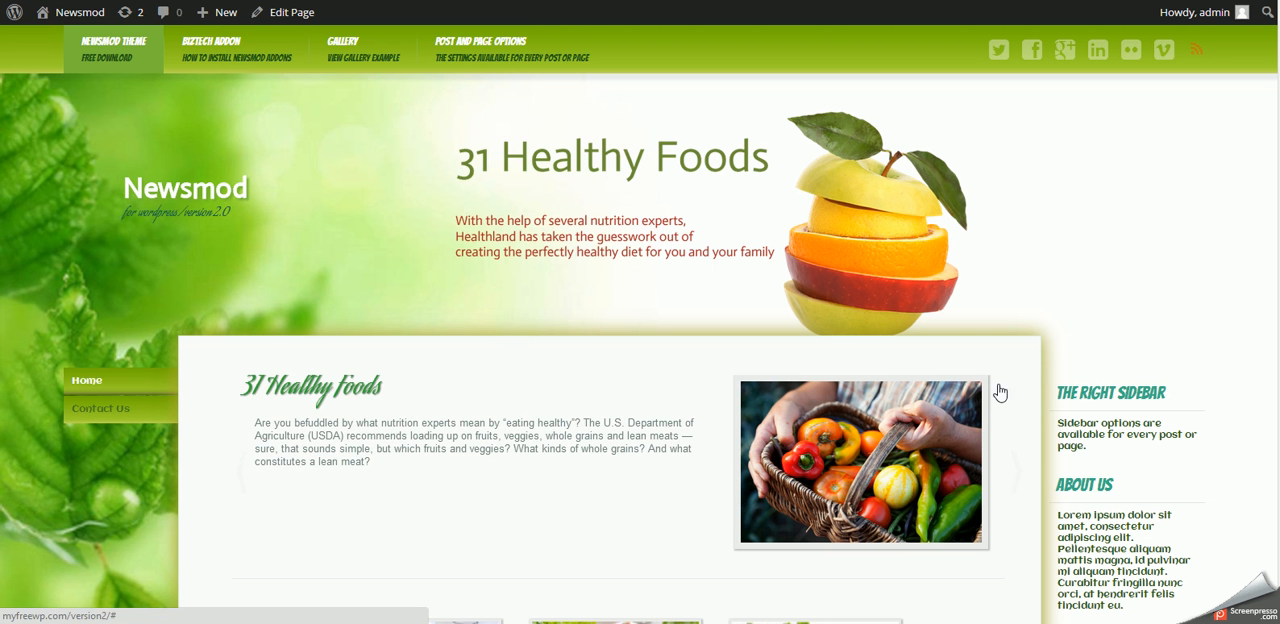
{"action": "right_click", "coordinate": [1146, 318]}
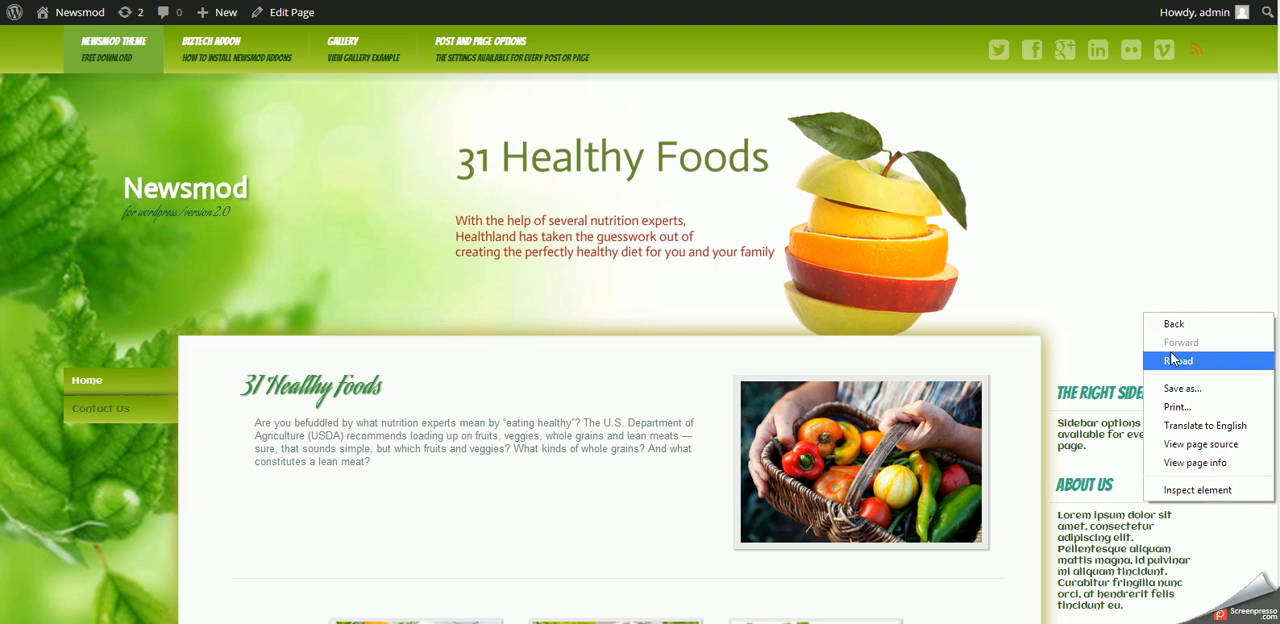
{"action": "left_click", "coordinate": [1168, 359]}
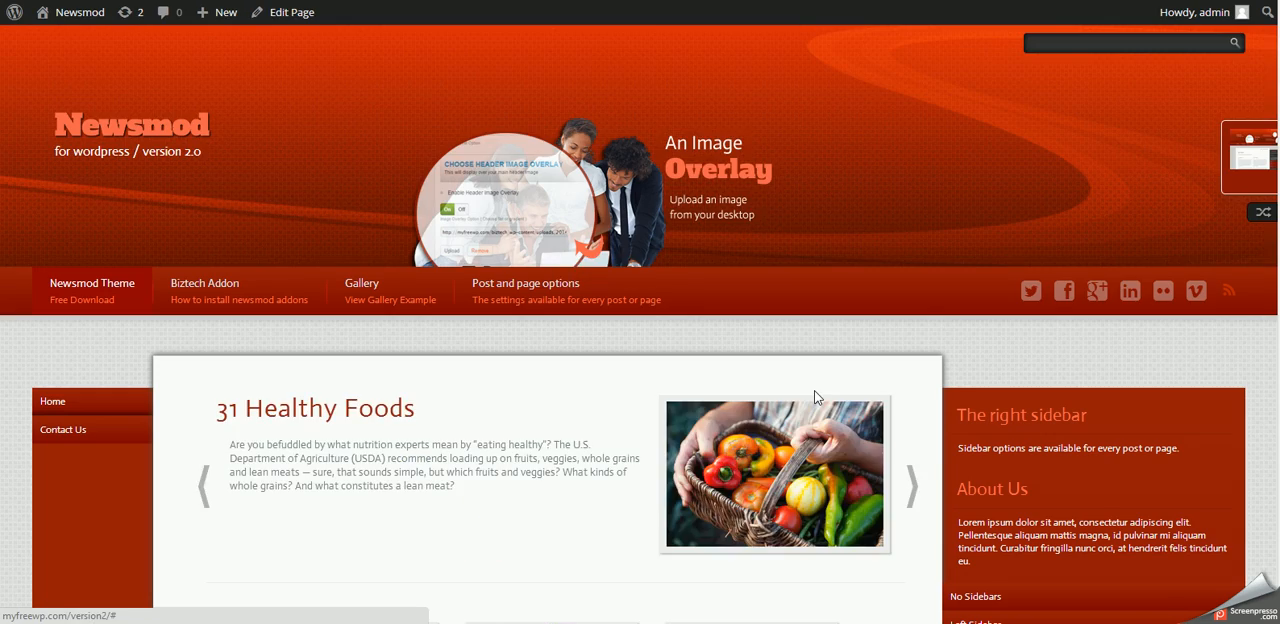
- Examine the reloaded home page from header to footer and advance the featured slider through its Kale and Nuts slides
{"action": "scroll", "coordinate": [810, 392], "scroll_direction": "down", "scroll_amount": 10}
{"action": "scroll", "coordinate": [810, 392], "scroll_direction": "up", "scroll_amount": 5}
{"action": "scroll", "coordinate": [811, 400], "scroll_direction": "down", "scroll_amount": 5}
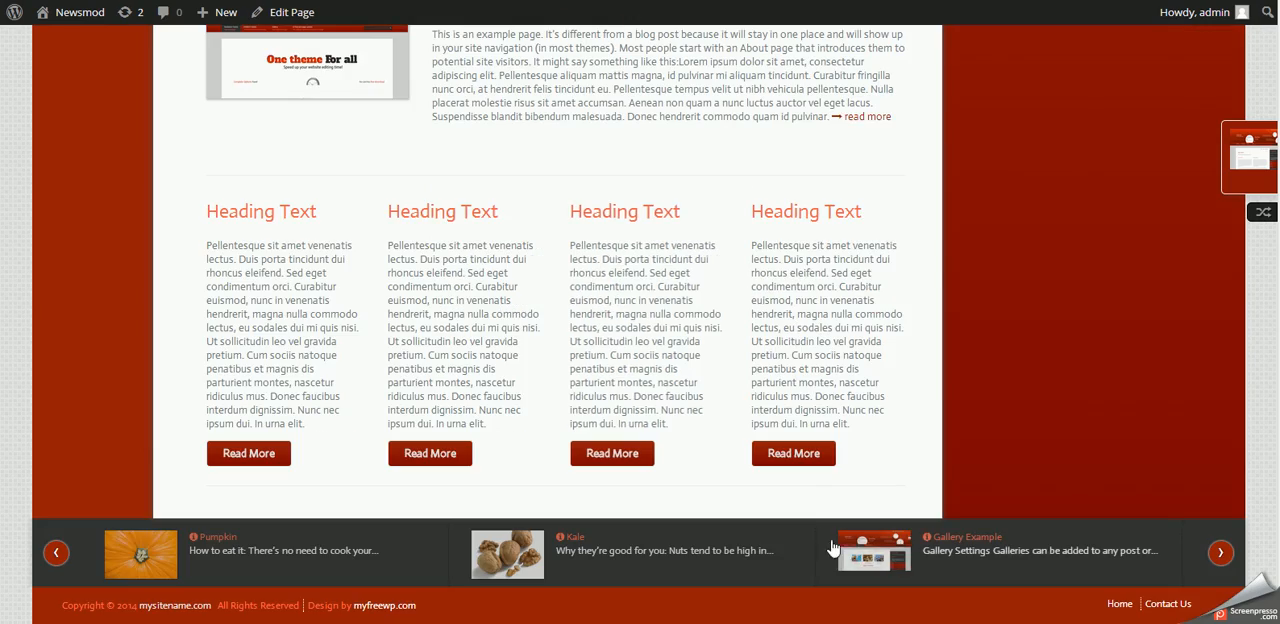
{"action": "left_click", "coordinate": [833, 545]}
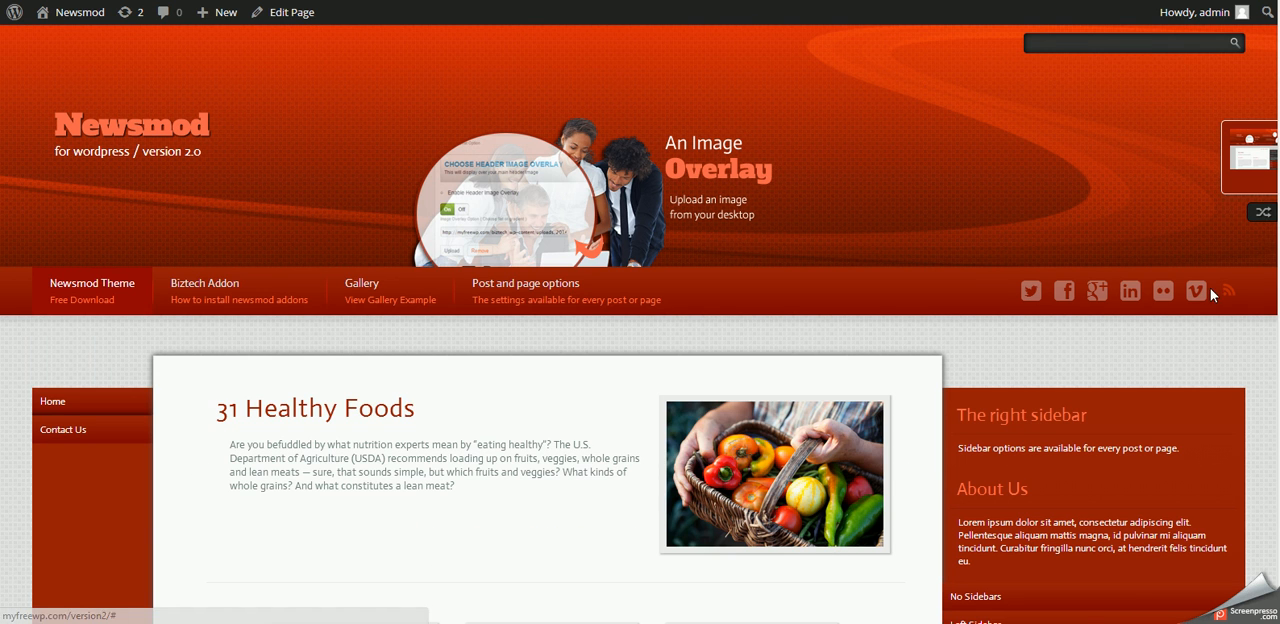
{"action": "mouse_move", "coordinate": [1256, 174]}
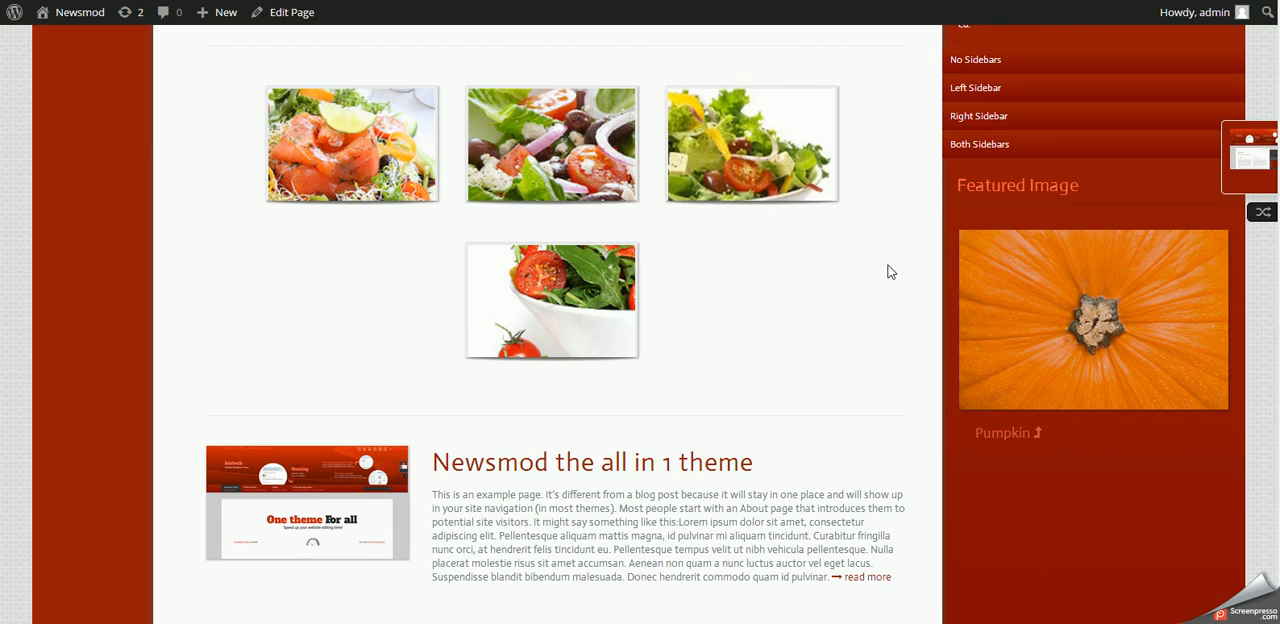
{"action": "scroll", "coordinate": [888, 170], "scroll_direction": "up", "scroll_amount": 3}
{"action": "left_click", "coordinate": [912, 212]}
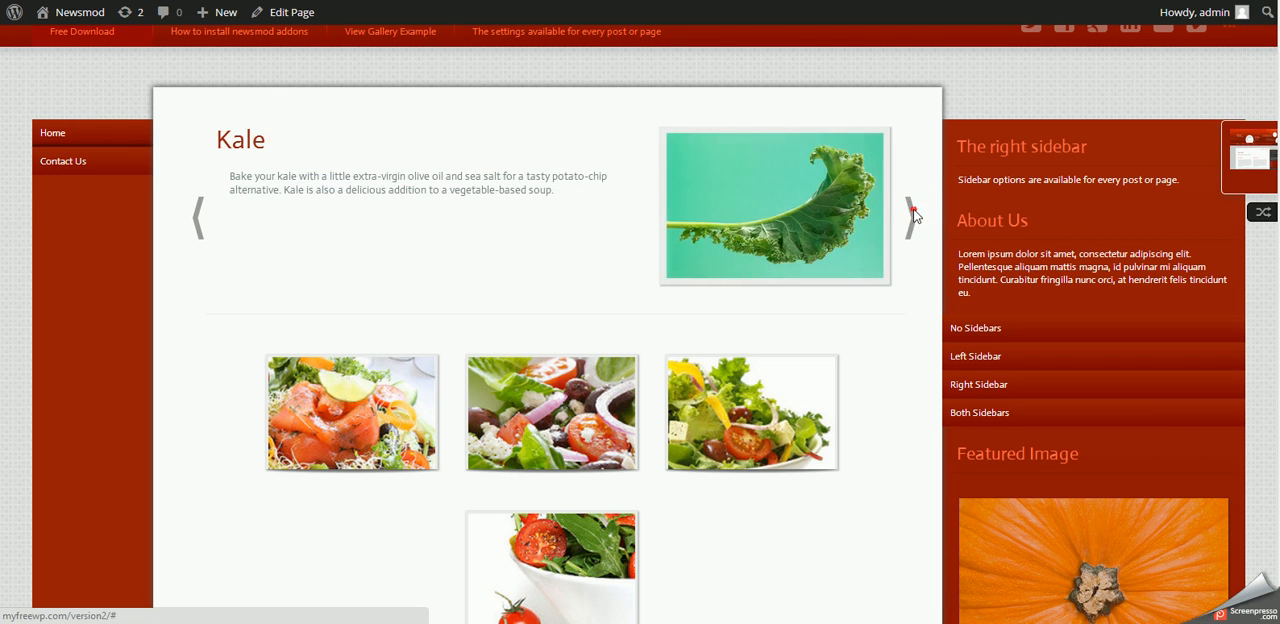
{"action": "left_click", "coordinate": [912, 215]}
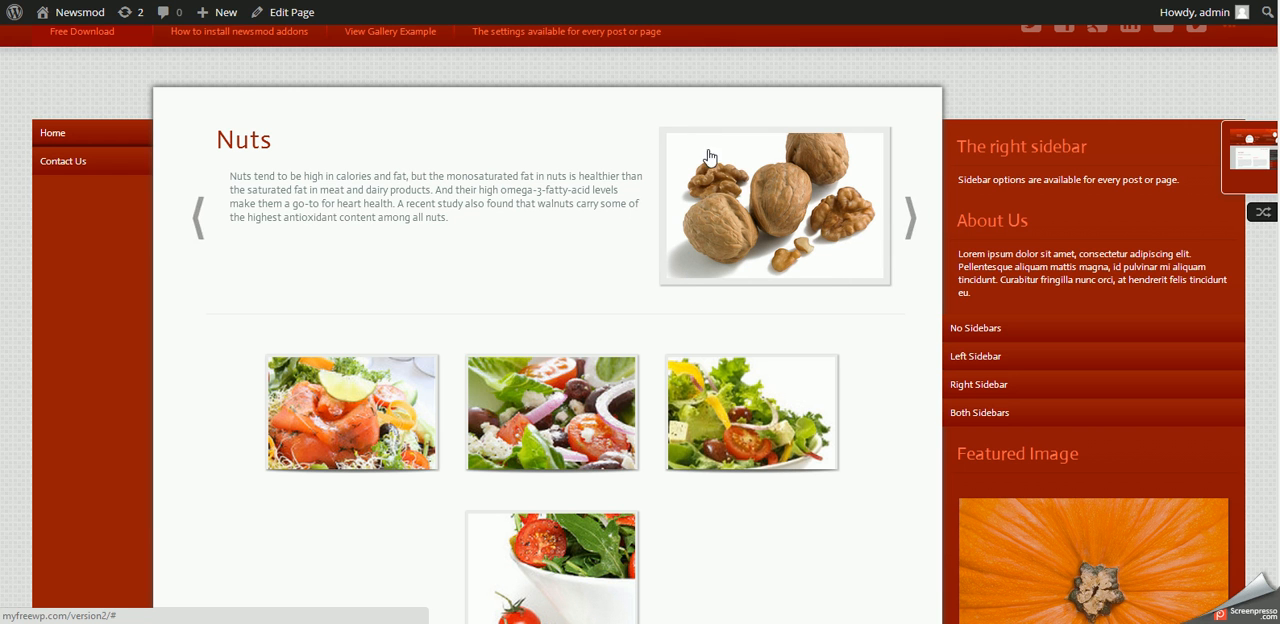
- Review the lower part of the home page and browse through the recent post slider above the footer
{"action": "scroll", "coordinate": [872, 386], "scroll_direction": "down", "scroll_amount": 3}
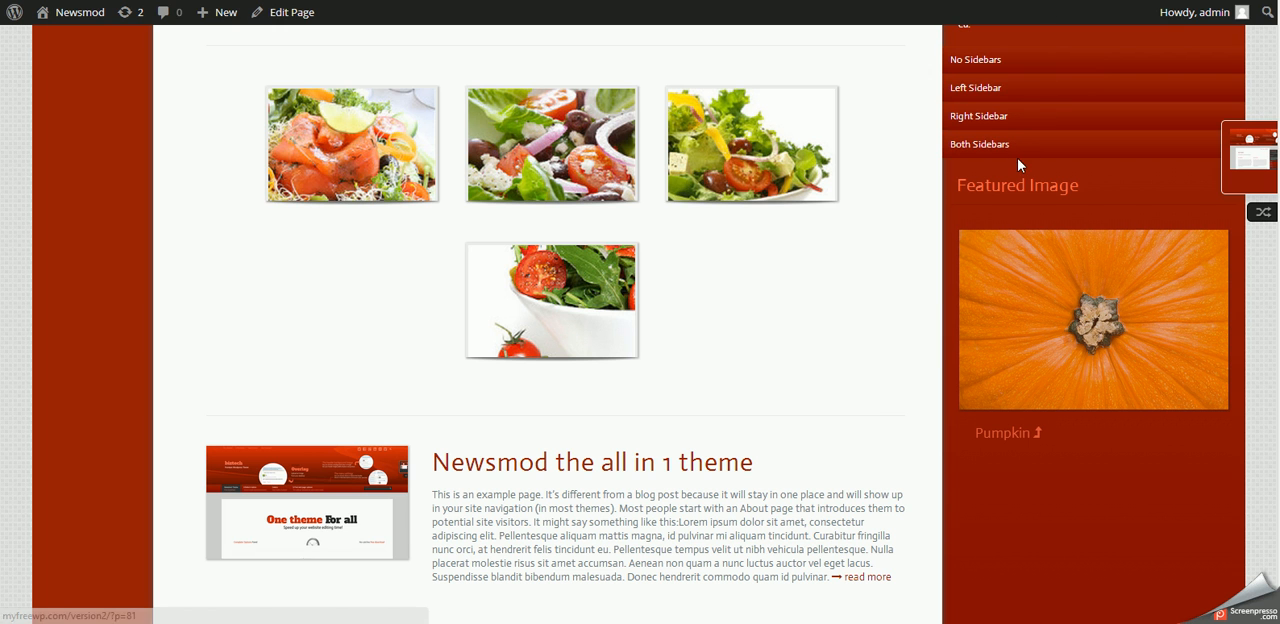
{"action": "scroll", "coordinate": [838, 383], "scroll_direction": "down", "scroll_amount": 3}
{"action": "scroll", "coordinate": [836, 376], "scroll_direction": "down", "scroll_amount": 3}
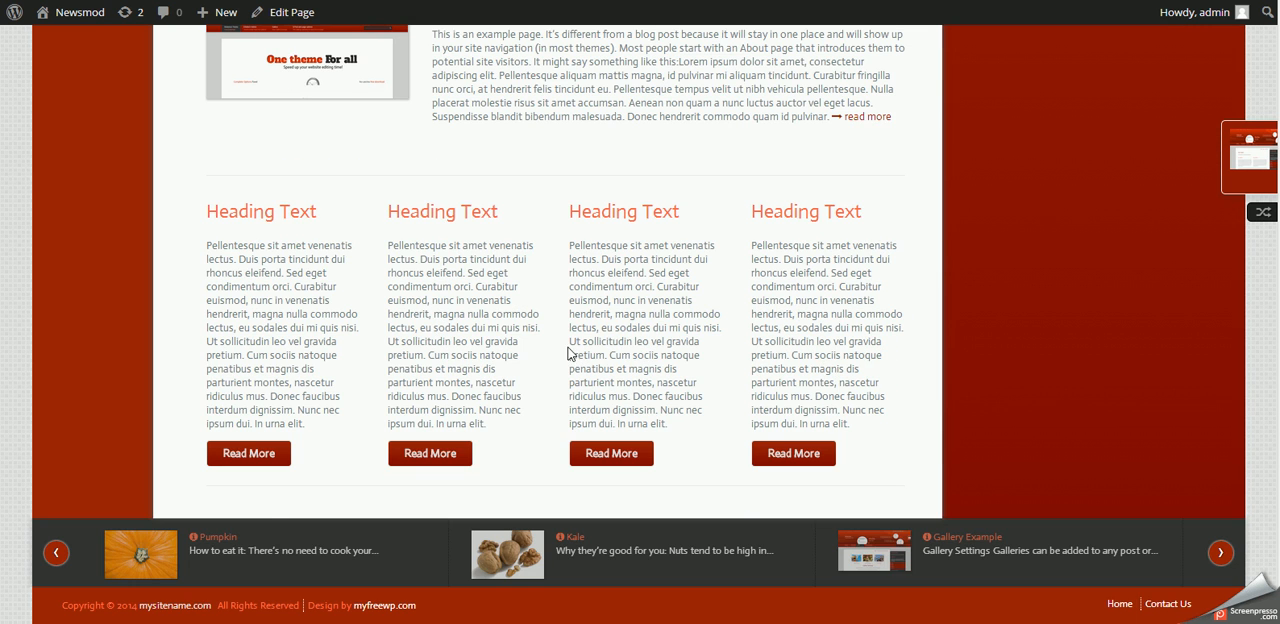
{"action": "left_click", "coordinate": [1219, 553]}
{"action": "left_click", "coordinate": [1219, 553]}
{"action": "left_click", "coordinate": [1219, 553]}
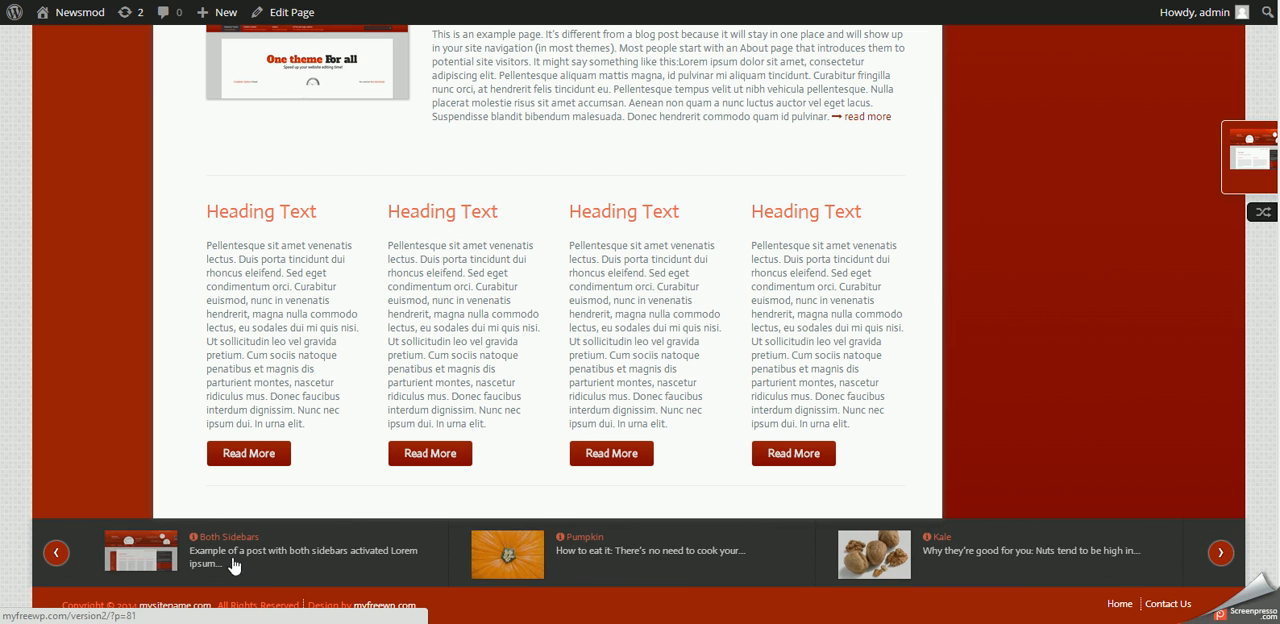
{"action": "left_click", "coordinate": [1219, 553]}
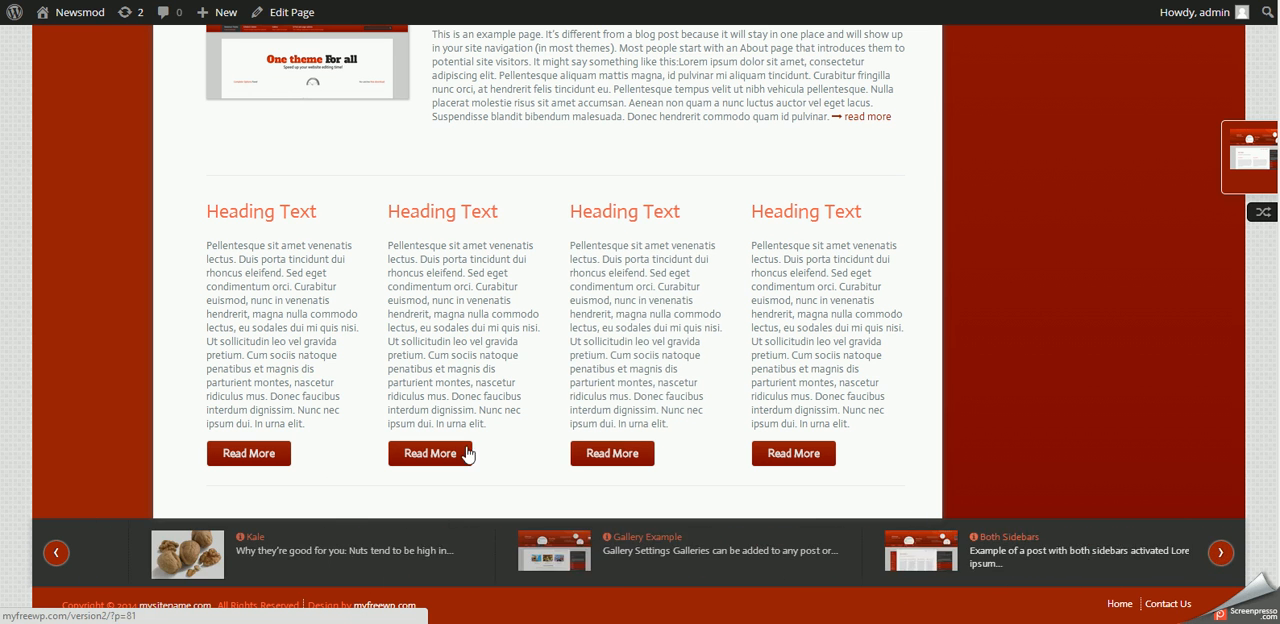
{"action": "scroll", "coordinate": [366, 408], "scroll_direction": "up", "scroll_amount": 5}
{"action": "scroll", "coordinate": [366, 408], "scroll_direction": "up", "scroll_amount": 5}
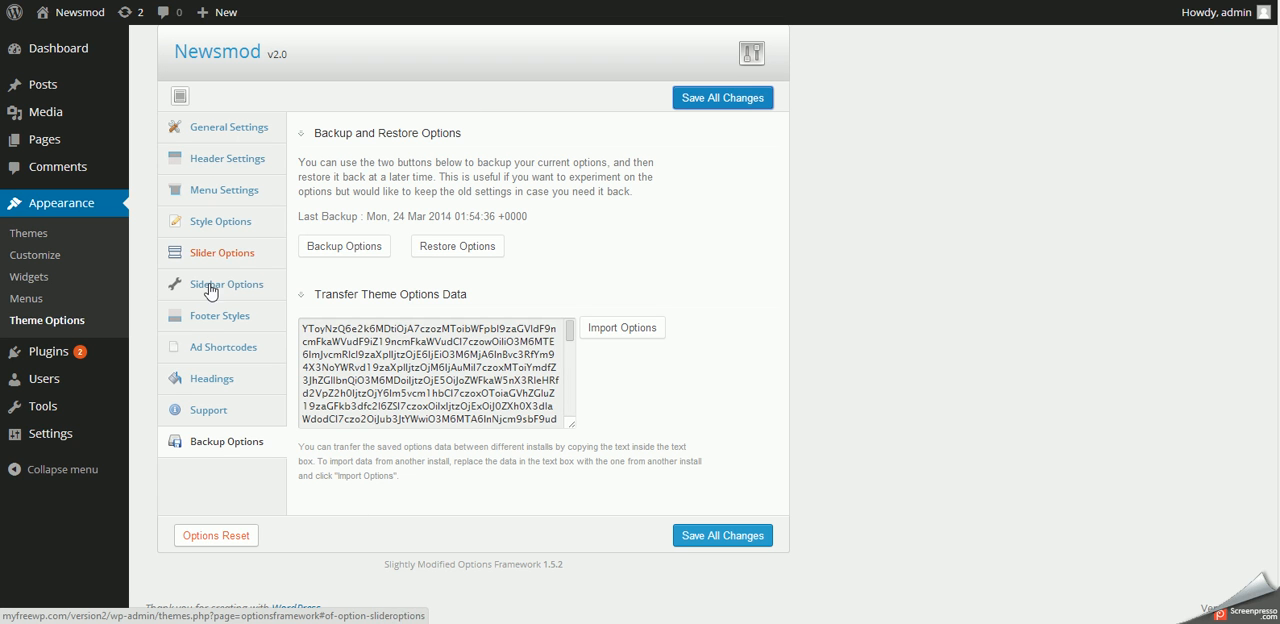
- Examine the Footer Styles theme options, including the footer icon links, their background formatting and the footer modifications
{"action": "left_click", "coordinate": [215, 318]}
{"action": "scroll", "coordinate": [594, 409], "scroll_direction": "down", "scroll_amount": 10}
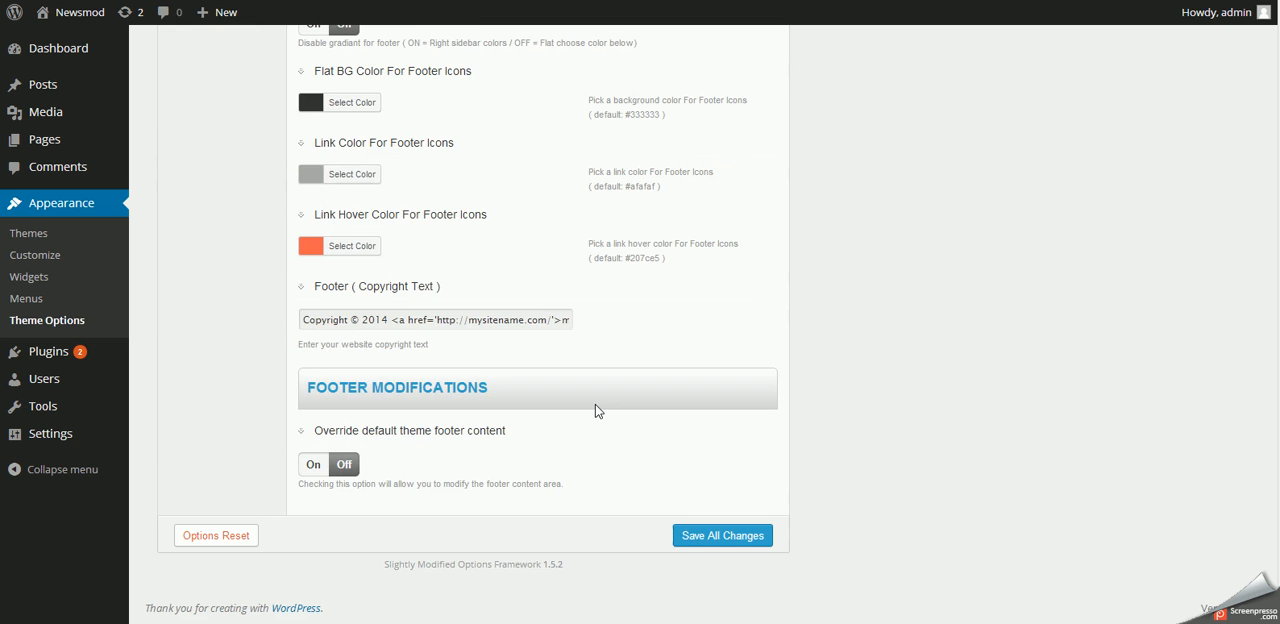
{"action": "scroll", "coordinate": [595, 410], "scroll_direction": "up", "scroll_amount": 5}
{"action": "scroll", "coordinate": [594, 410], "scroll_direction": "down", "scroll_amount": 3}
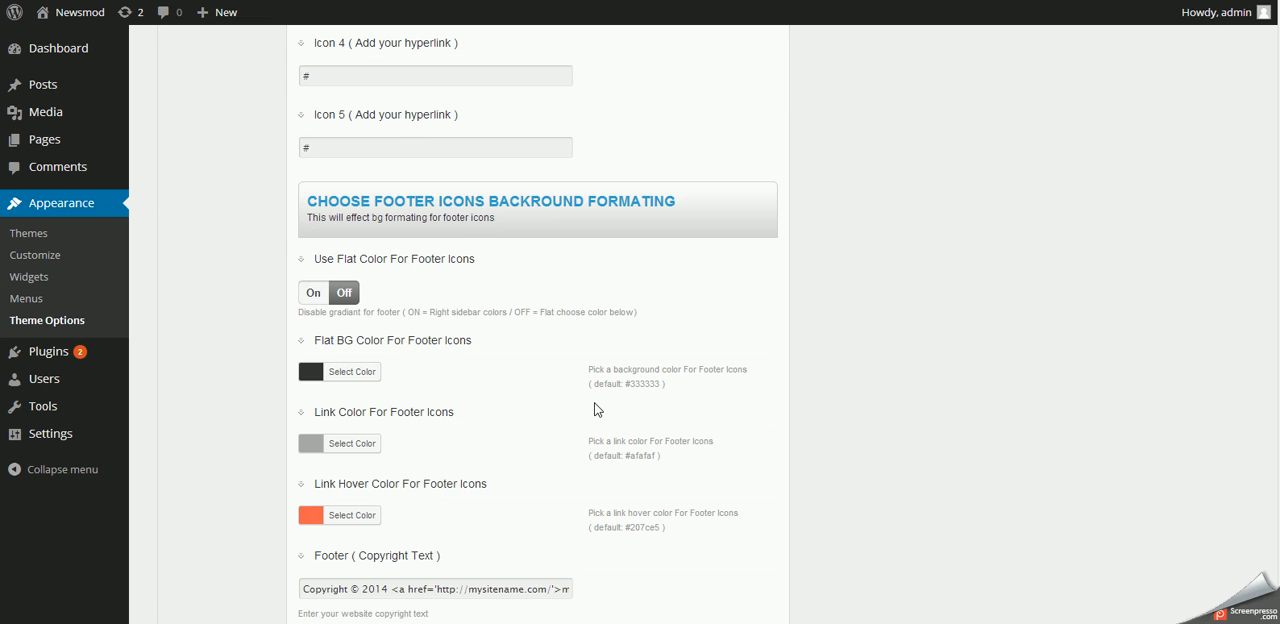
{"action": "scroll", "coordinate": [422, 298], "scroll_direction": "up", "scroll_amount": 6}
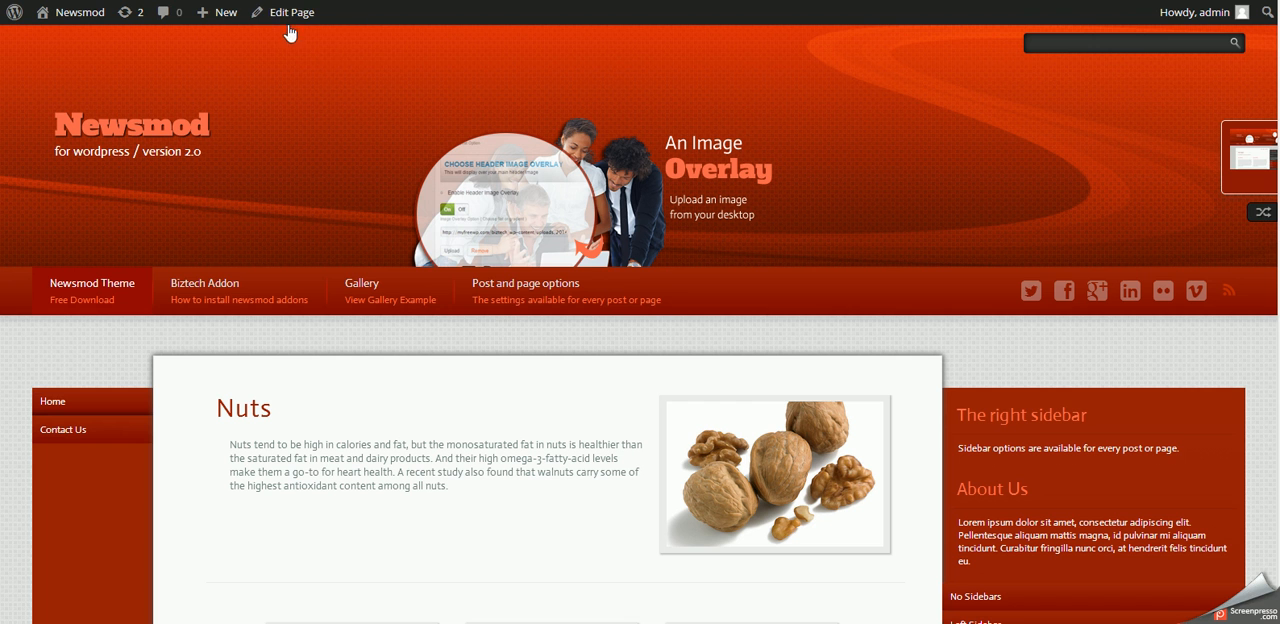
- Edit the home page so that its footer icons are shown, and update the page
{"action": "left_click", "coordinate": [292, 20]}
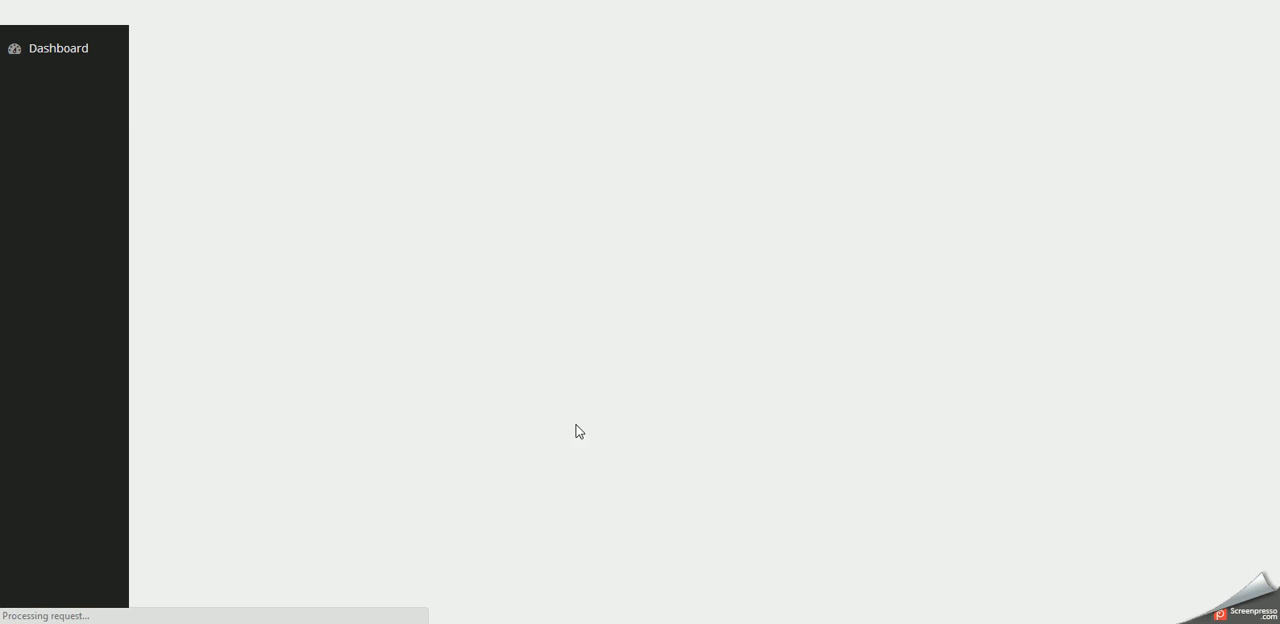
{"action": "scroll", "coordinate": [467, 522], "scroll_direction": "down", "scroll_amount": 10}
{"action": "scroll", "coordinate": [460, 535], "scroll_direction": "up", "scroll_amount": 3}
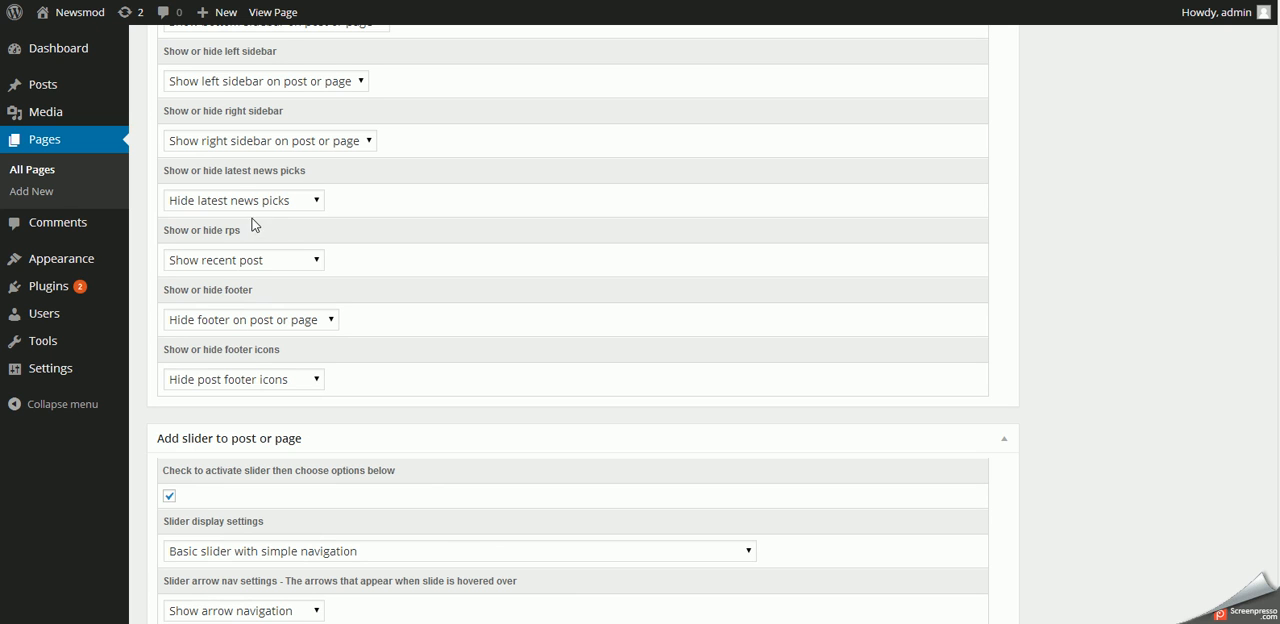
{"action": "left_click", "coordinate": [222, 386]}
{"action": "left_click", "coordinate": [223, 398]}
{"action": "left_click", "coordinate": [623, 363]}
{"action": "scroll", "coordinate": [1075, 358], "scroll_direction": "up", "scroll_amount": 10}
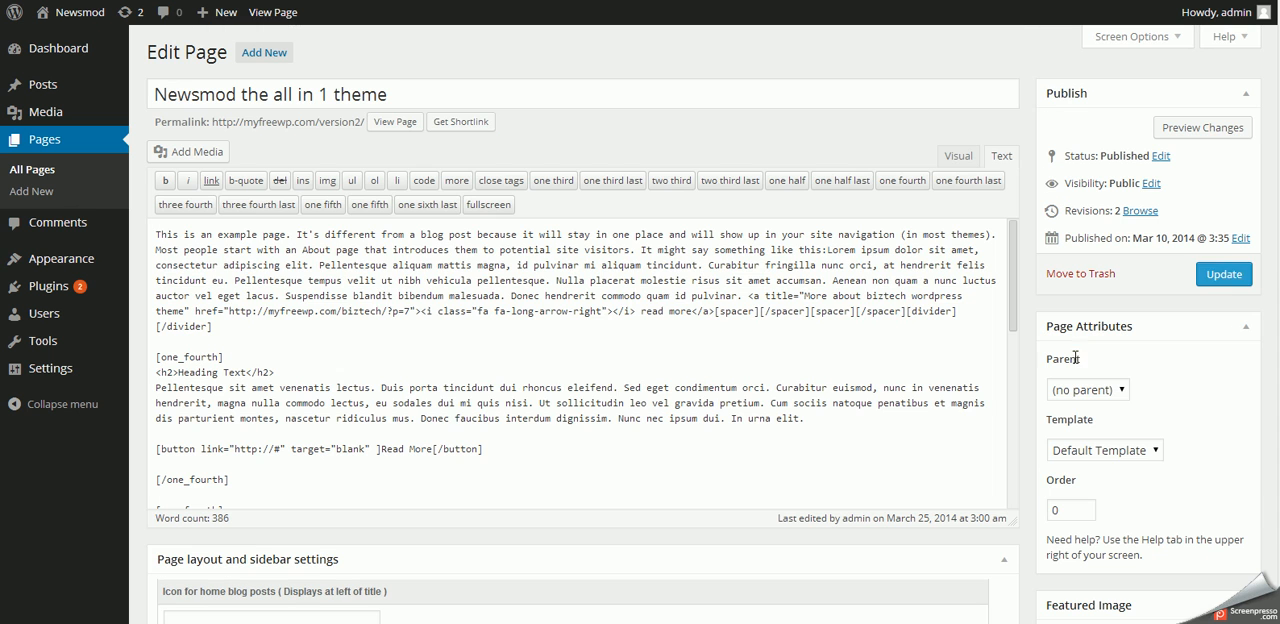
{"action": "left_click", "coordinate": [1224, 275]}
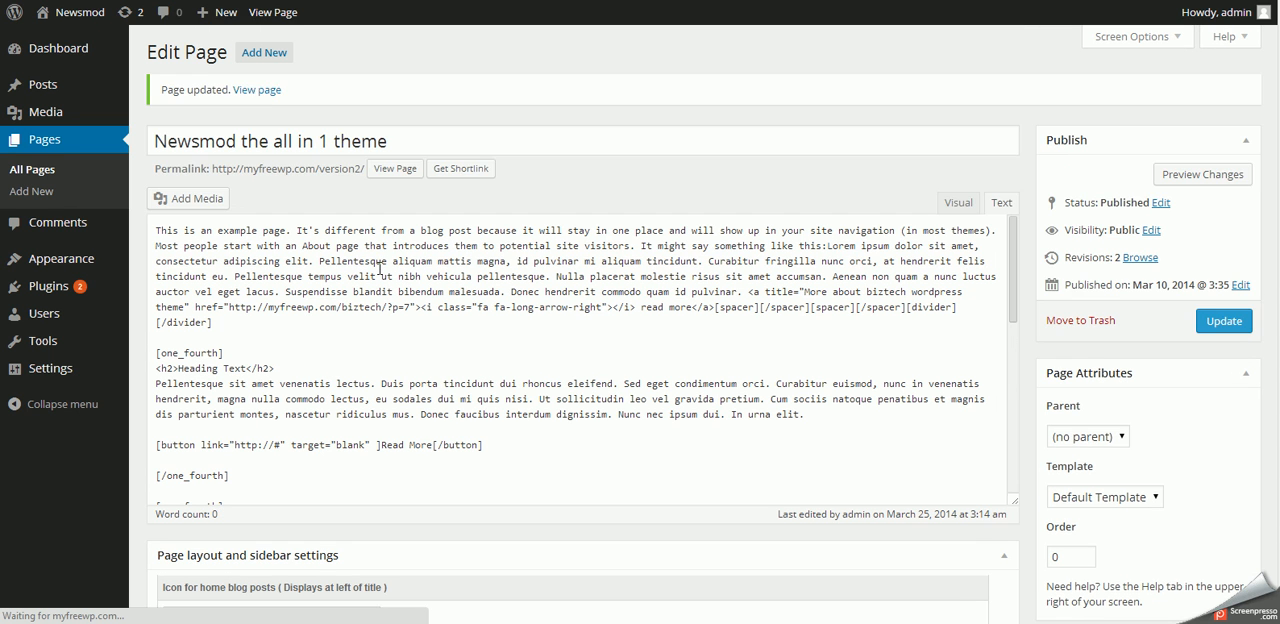
- View the updated home page and check the row of icons above the footer
{"action": "left_click", "coordinate": [262, 90]}
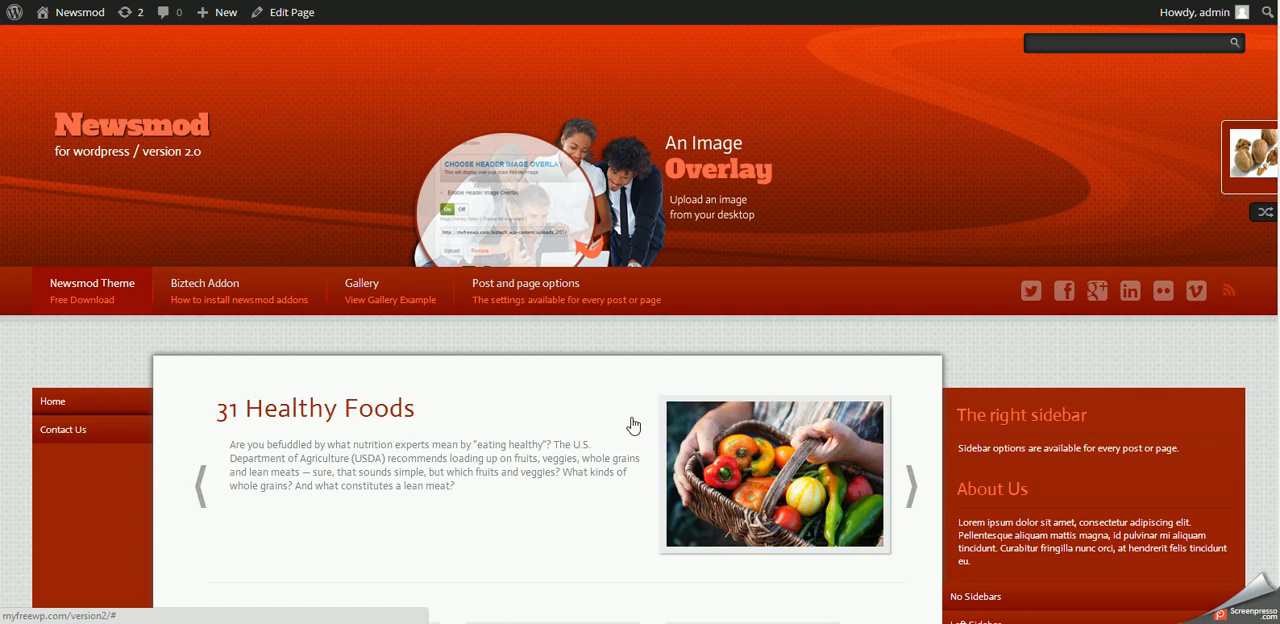
{"action": "scroll", "coordinate": [634, 423], "scroll_direction": "down", "scroll_amount": 10}
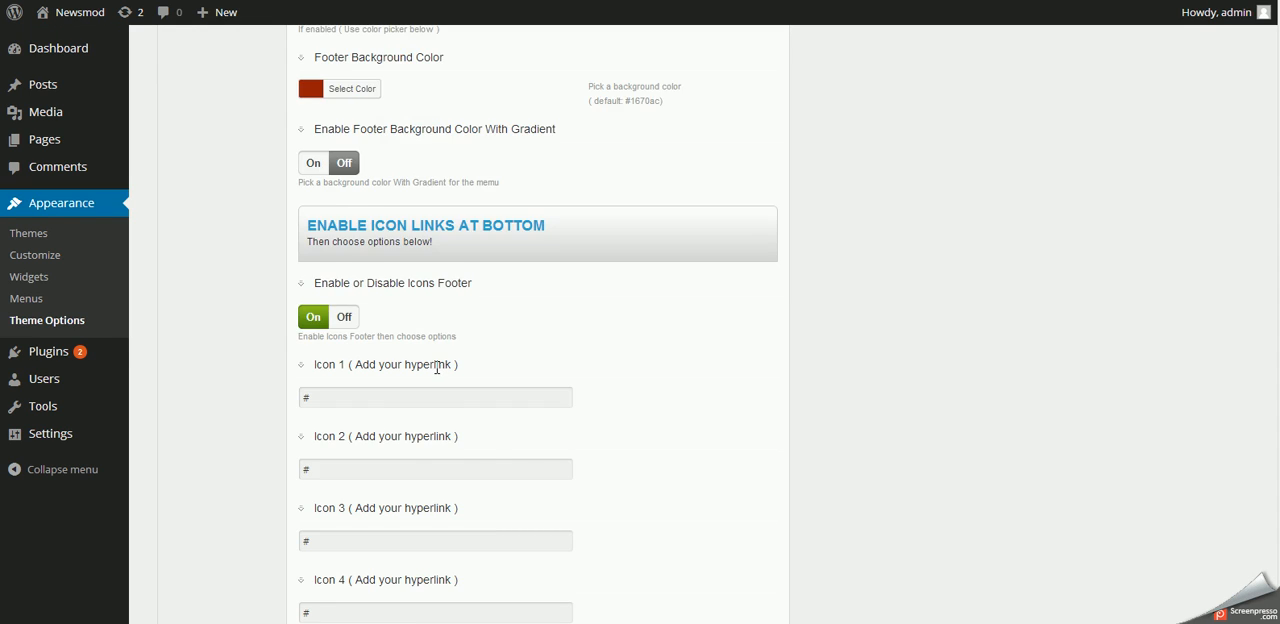
{"action": "scroll", "coordinate": [436, 367], "scroll_direction": "down", "scroll_amount": 3}
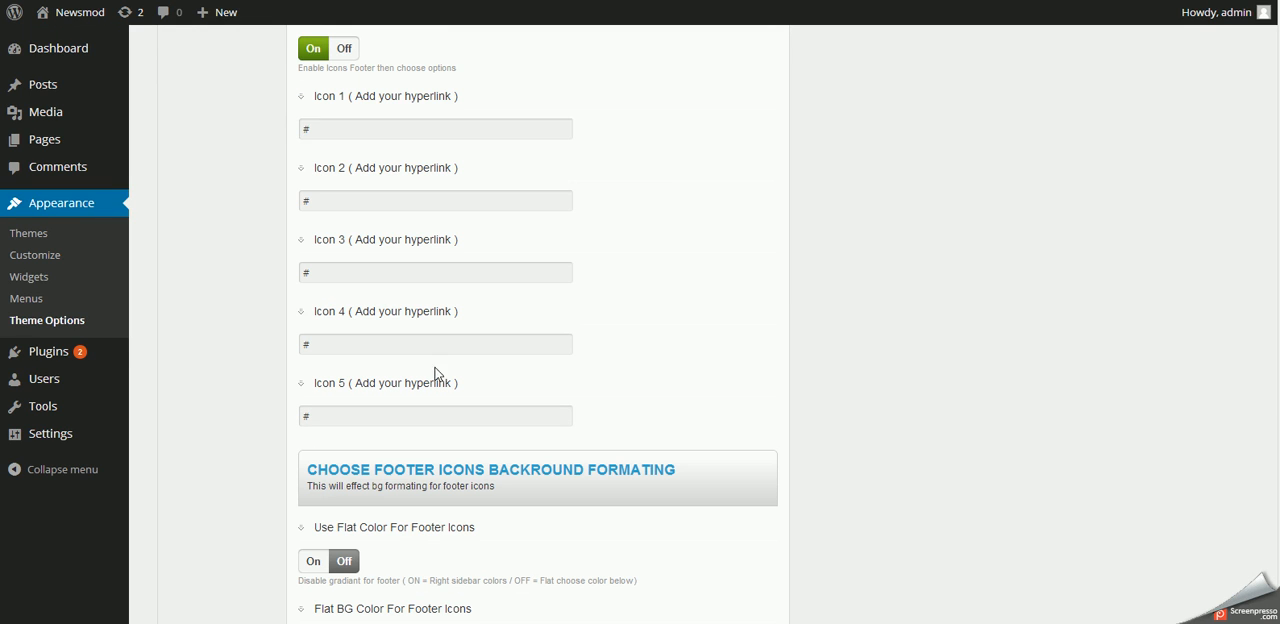
- Look through the hyperlink fields for Icon 1 to Icon 5 in the Footer Styles options
{"action": "left_click", "coordinate": [374, 129]}
{"action": "left_click", "coordinate": [460, 200]}
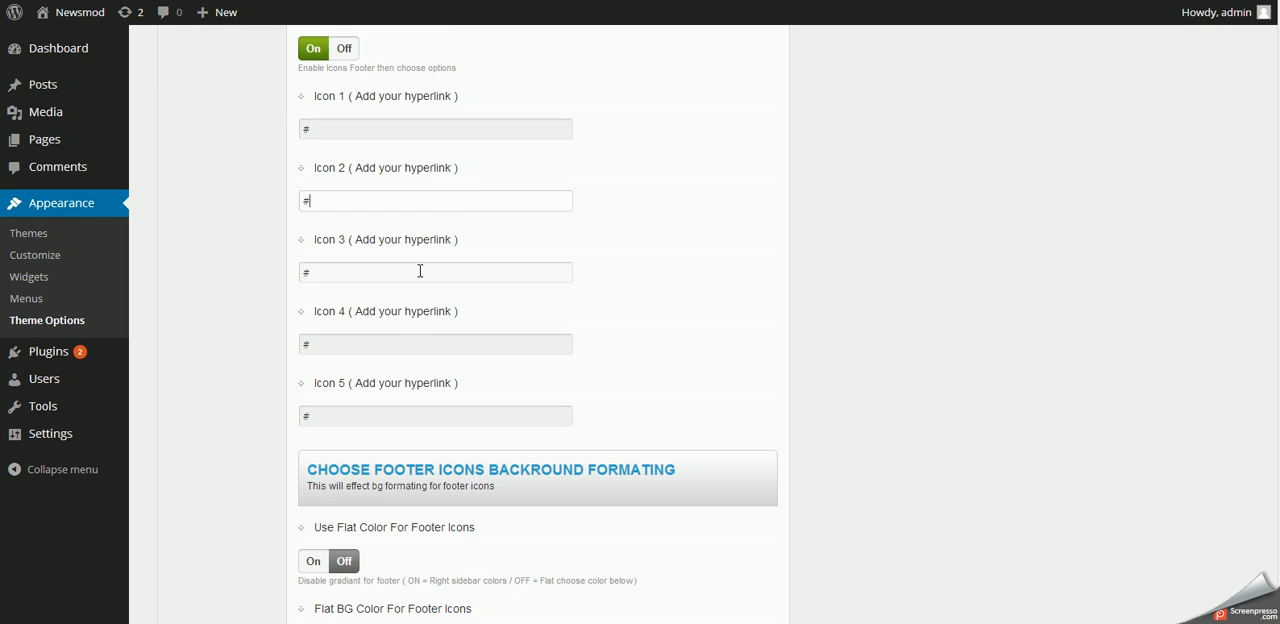
{"action": "left_click", "coordinate": [420, 270]}
{"action": "left_click", "coordinate": [390, 344]}
{"action": "left_click", "coordinate": [356, 414]}
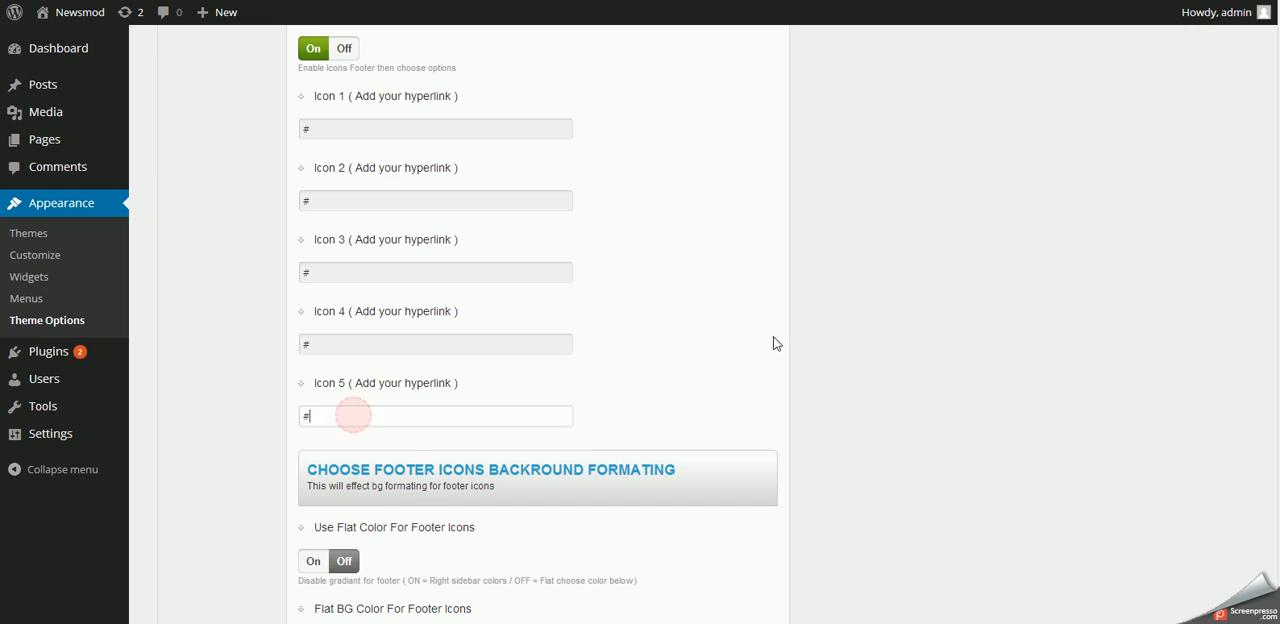
{"action": "left_click", "coordinate": [696, 326]}
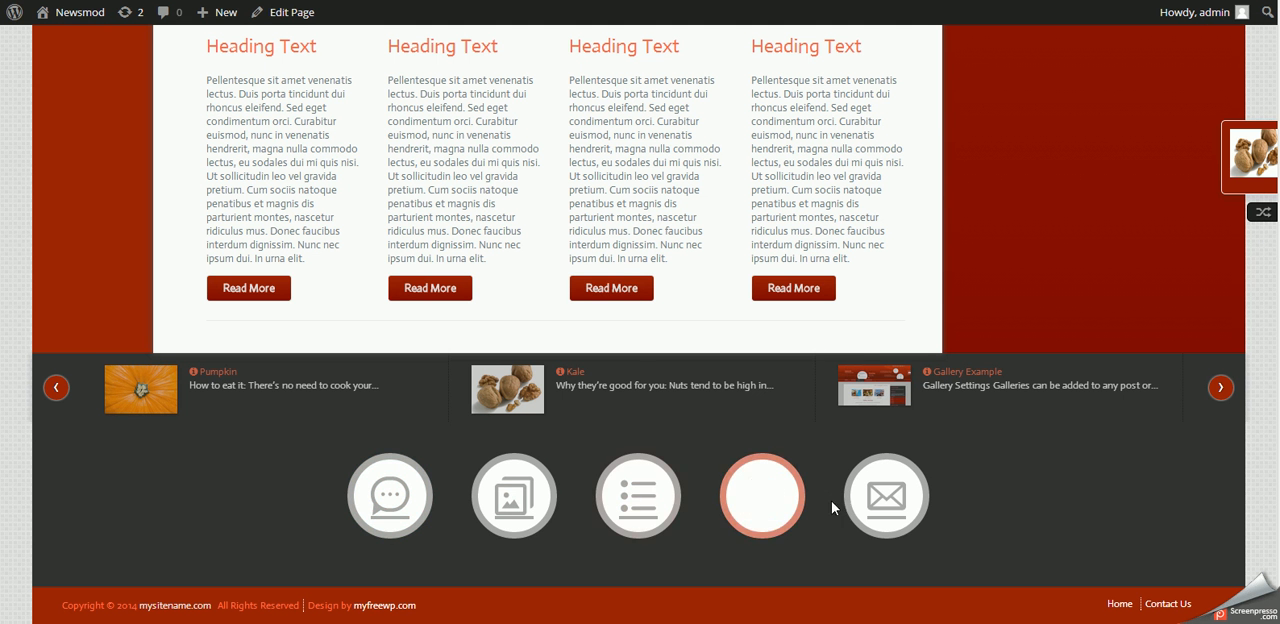
- Try the envelope footer icon's link on the site, then look over the home page and its Post and page options submenu
{"action": "left_click", "coordinate": [893, 511]}
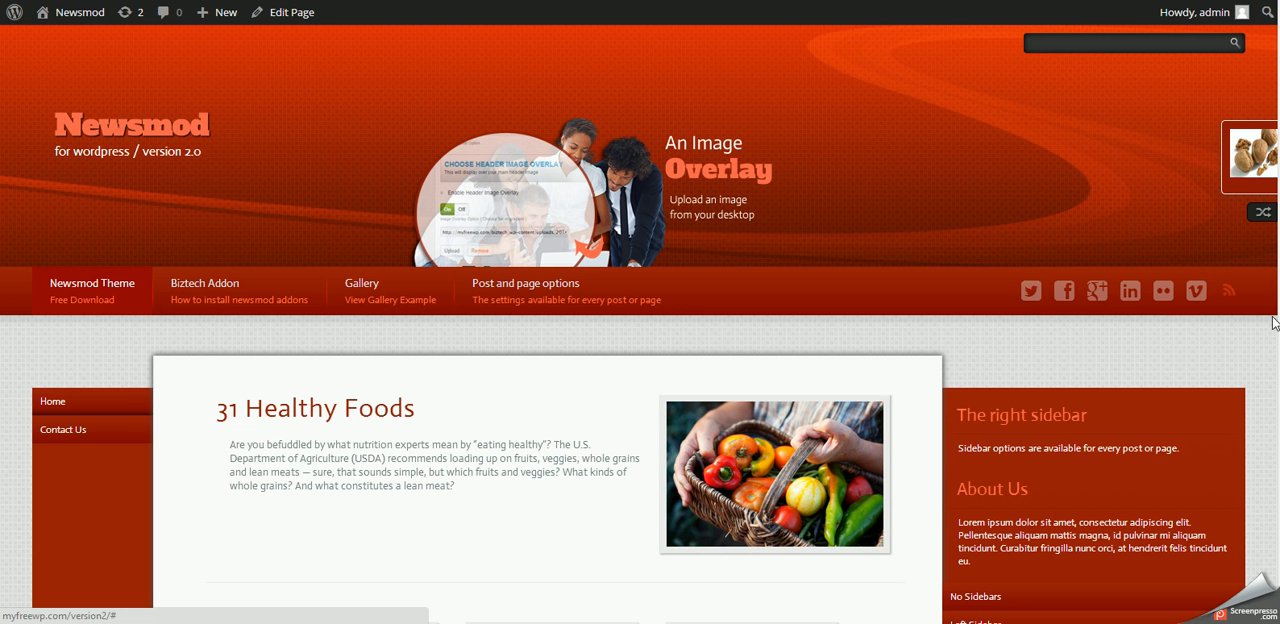
{"action": "mouse_move", "coordinate": [768, 528]}
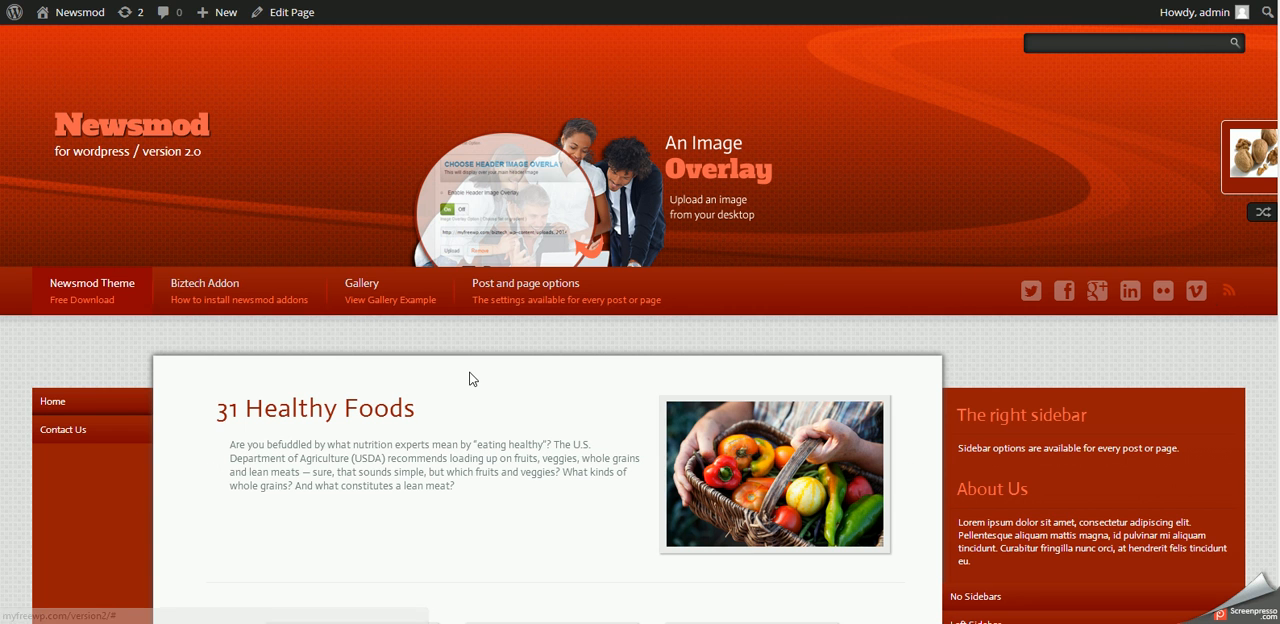
{"action": "mouse_move", "coordinate": [528, 312]}
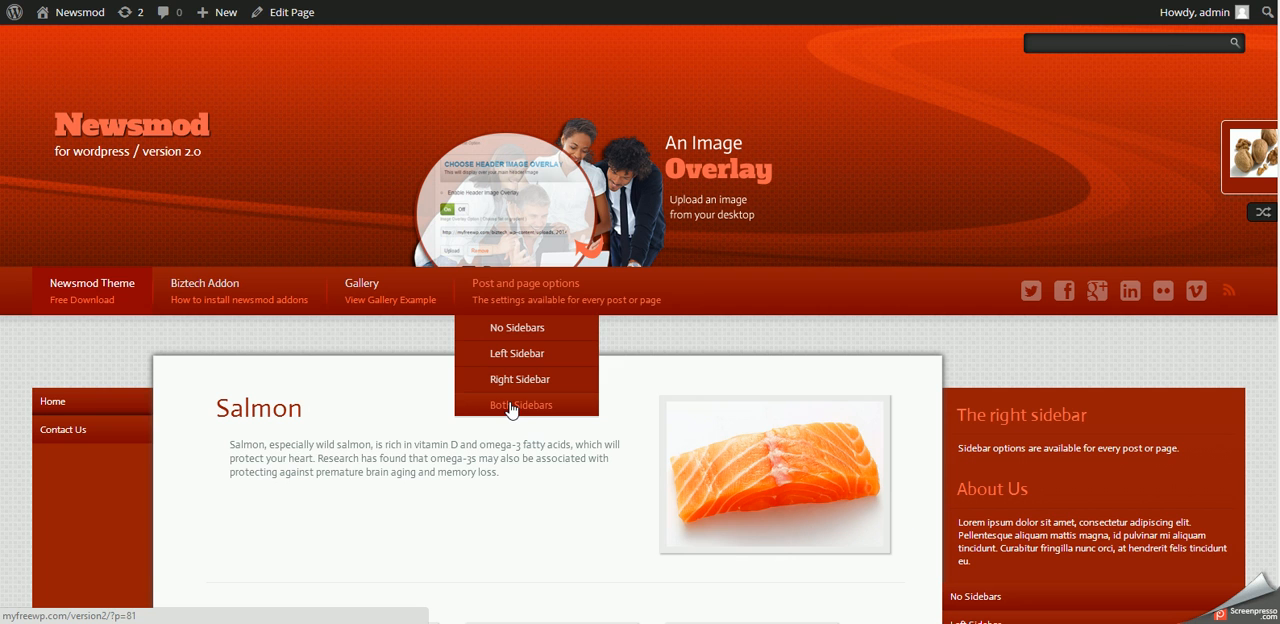
{"action": "scroll", "coordinate": [455, 450], "scroll_direction": "down", "scroll_amount": 5}
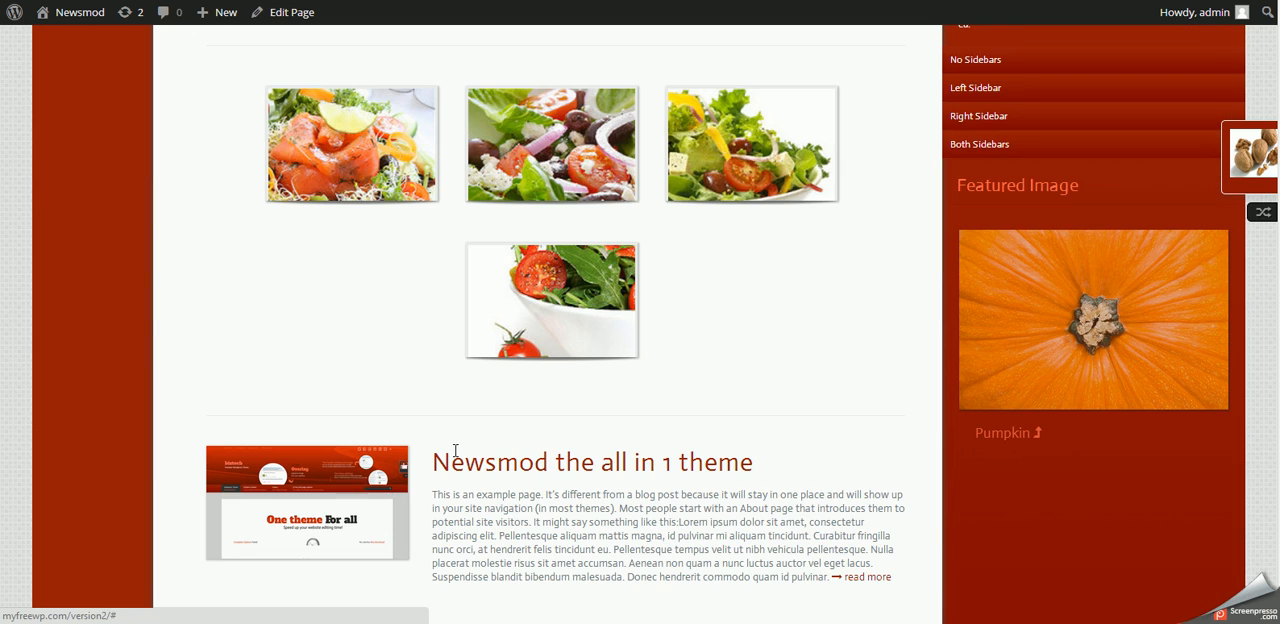
{"action": "scroll", "coordinate": [445, 444], "scroll_direction": "up", "scroll_amount": 5}
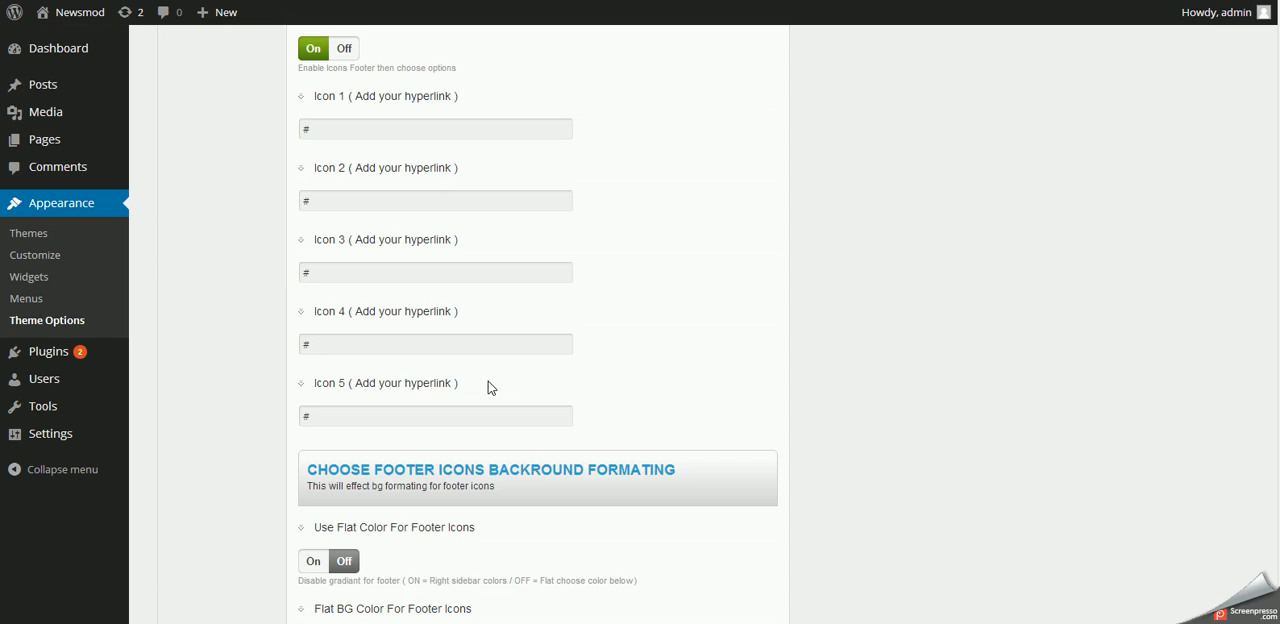
- Look through the General Settings, Header Settings, Menu Settings, Style Options and Slider Options sections of the theme options
{"action": "scroll", "coordinate": [391, 423], "scroll_direction": "up", "scroll_amount": 10}
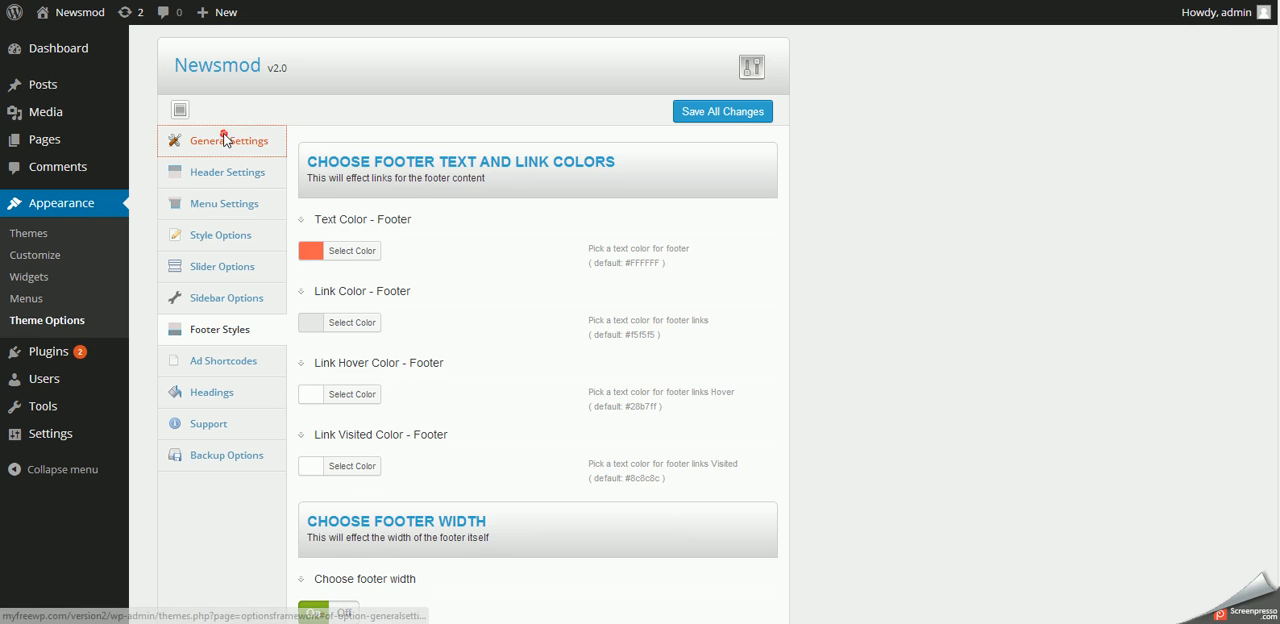
{"action": "left_click", "coordinate": [264, 137]}
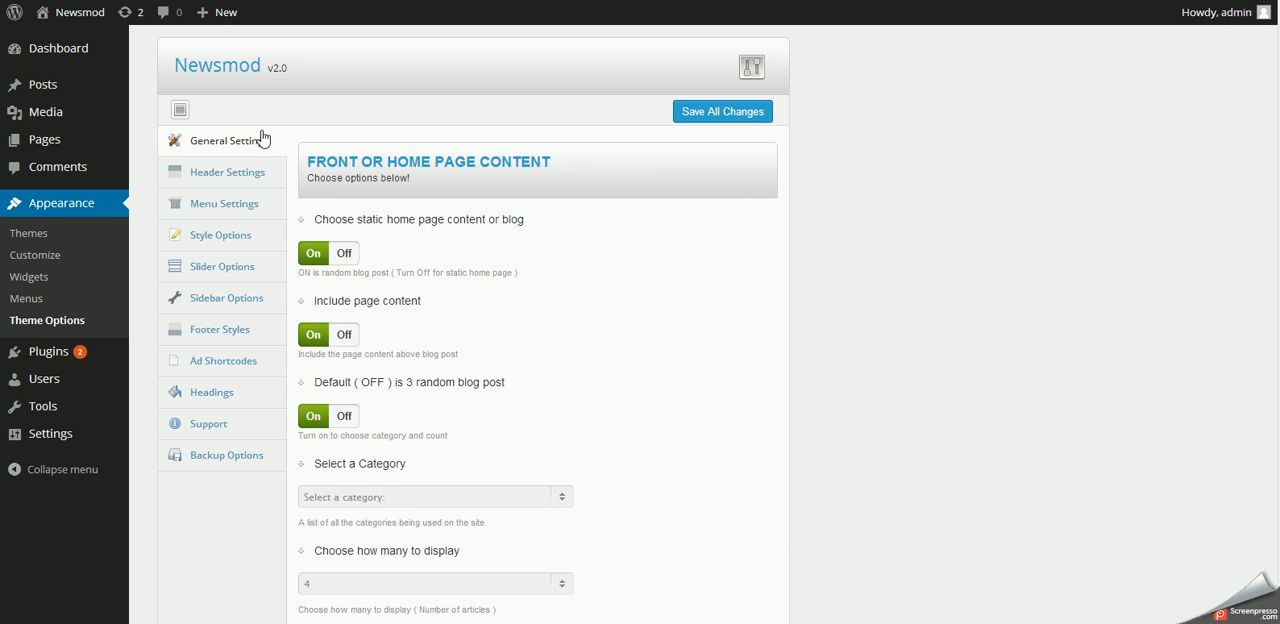
{"action": "left_click", "coordinate": [230, 174]}
{"action": "left_click", "coordinate": [222, 204]}
{"action": "left_click", "coordinate": [209, 238]}
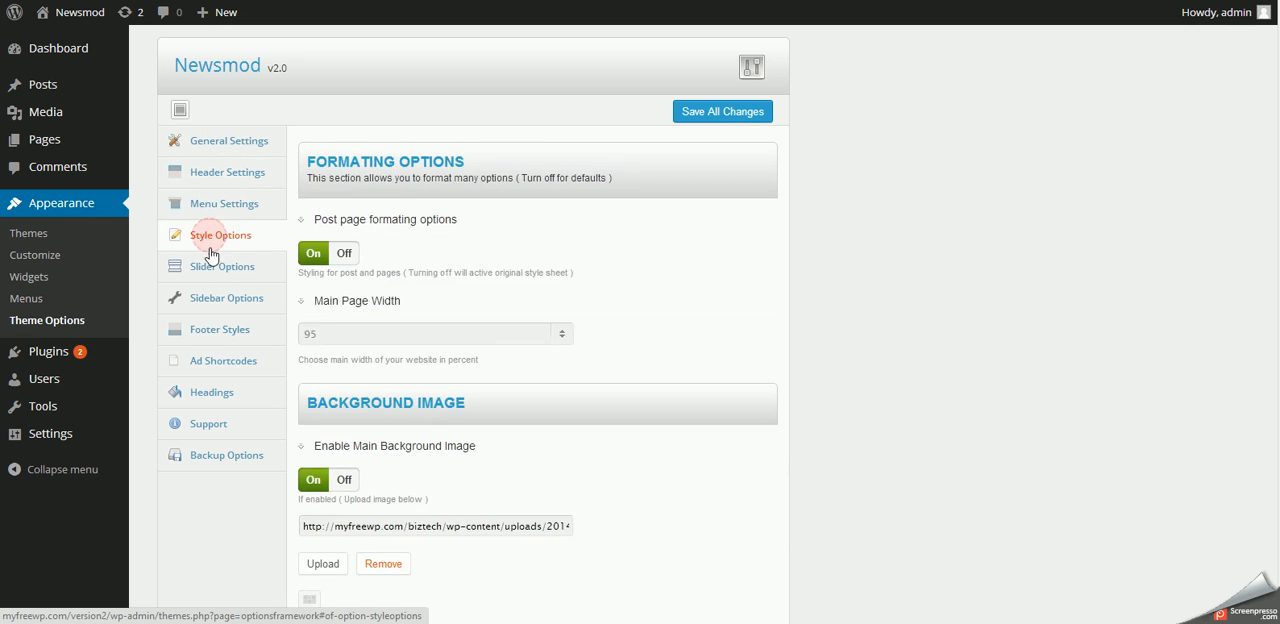
{"action": "left_click", "coordinate": [210, 276]}
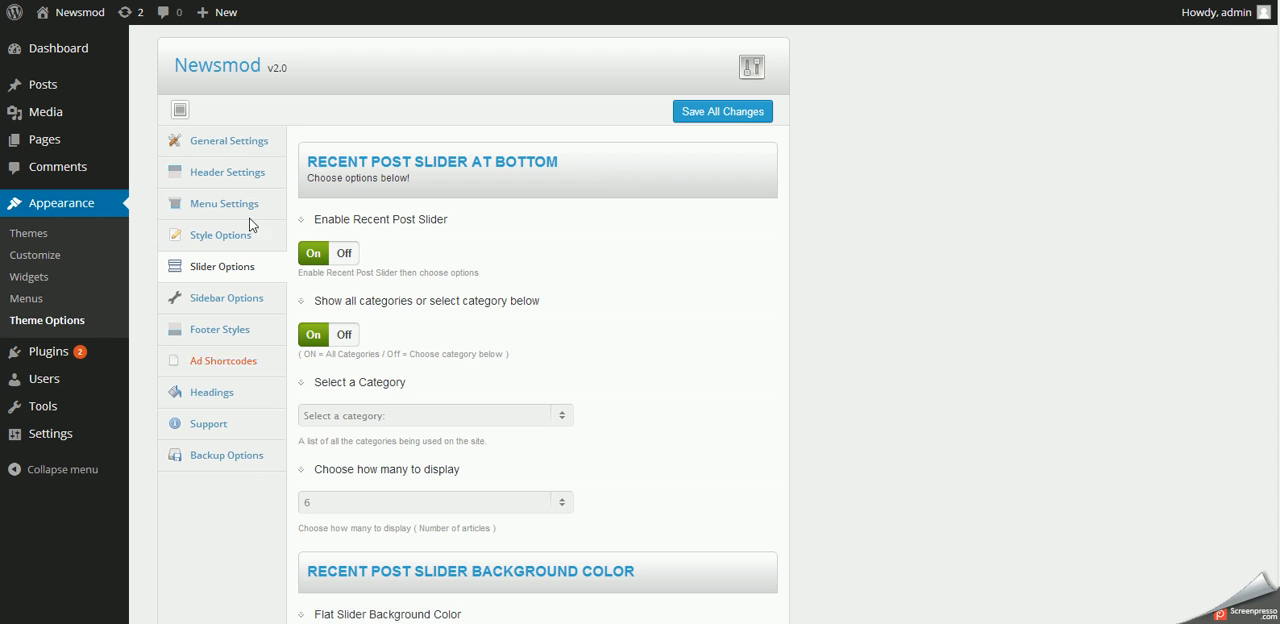
- Review the General Settings options for home page content, the random post slide-in and the latest news picks
{"action": "left_click", "coordinate": [228, 141]}
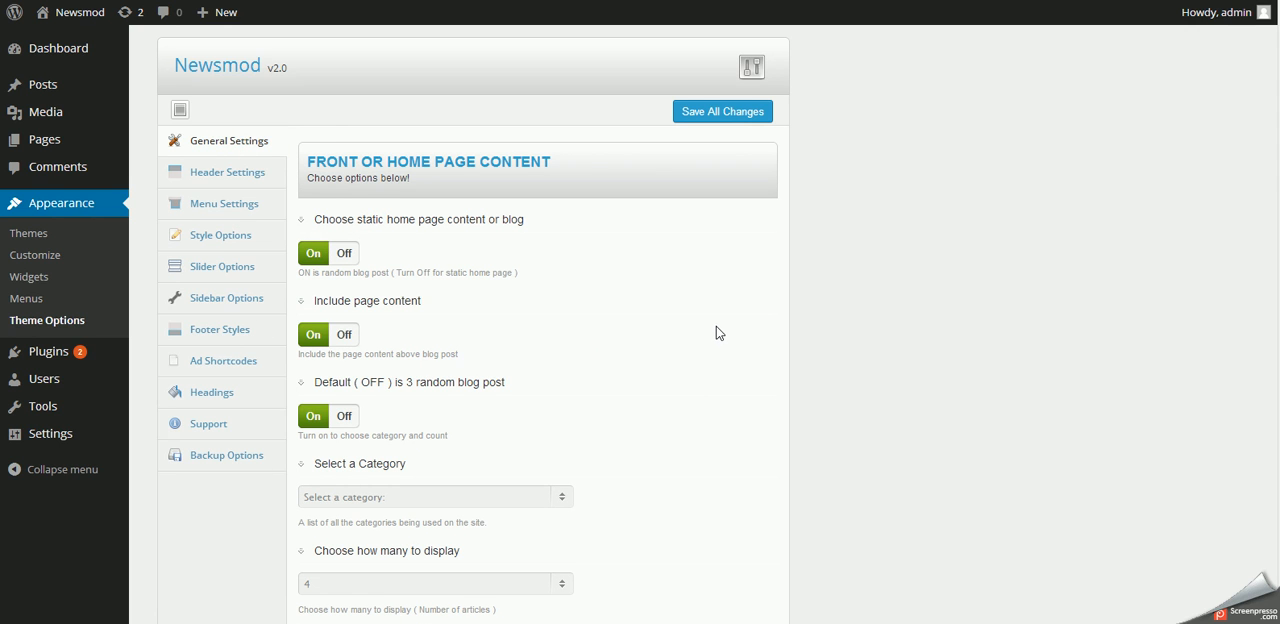
{"action": "scroll", "coordinate": [716, 327], "scroll_direction": "down", "scroll_amount": 5}
{"action": "scroll", "coordinate": [716, 333], "scroll_direction": "down", "scroll_amount": 3}
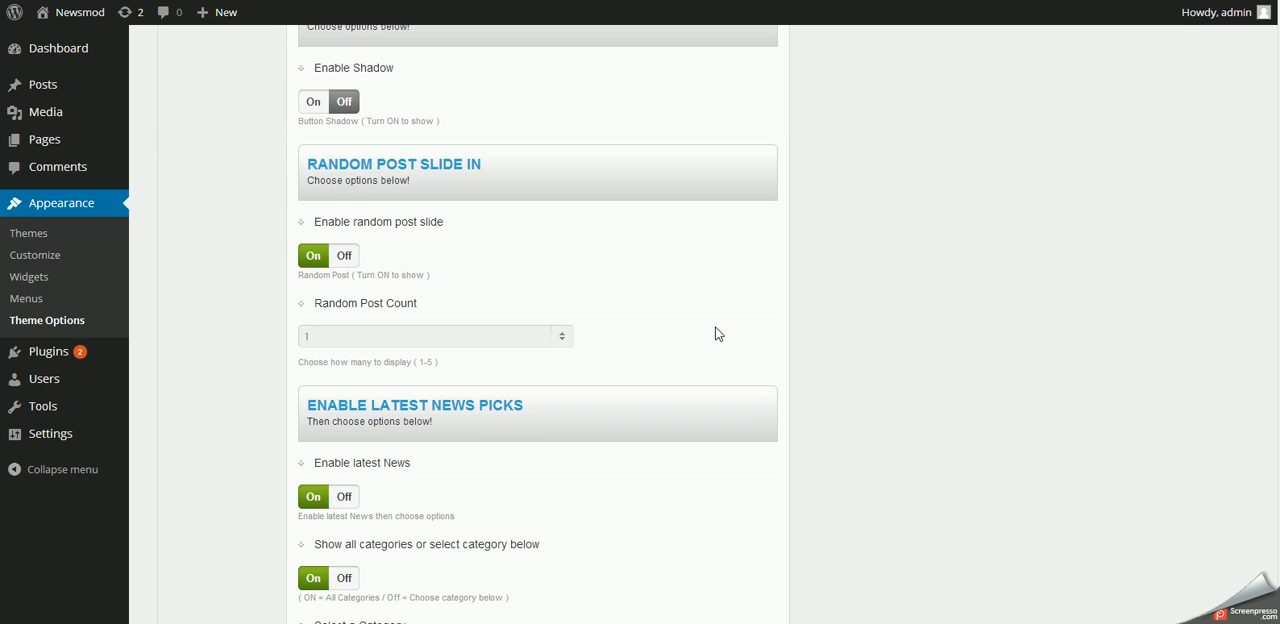
{"action": "scroll", "coordinate": [716, 333], "scroll_direction": "up", "scroll_amount": 8}
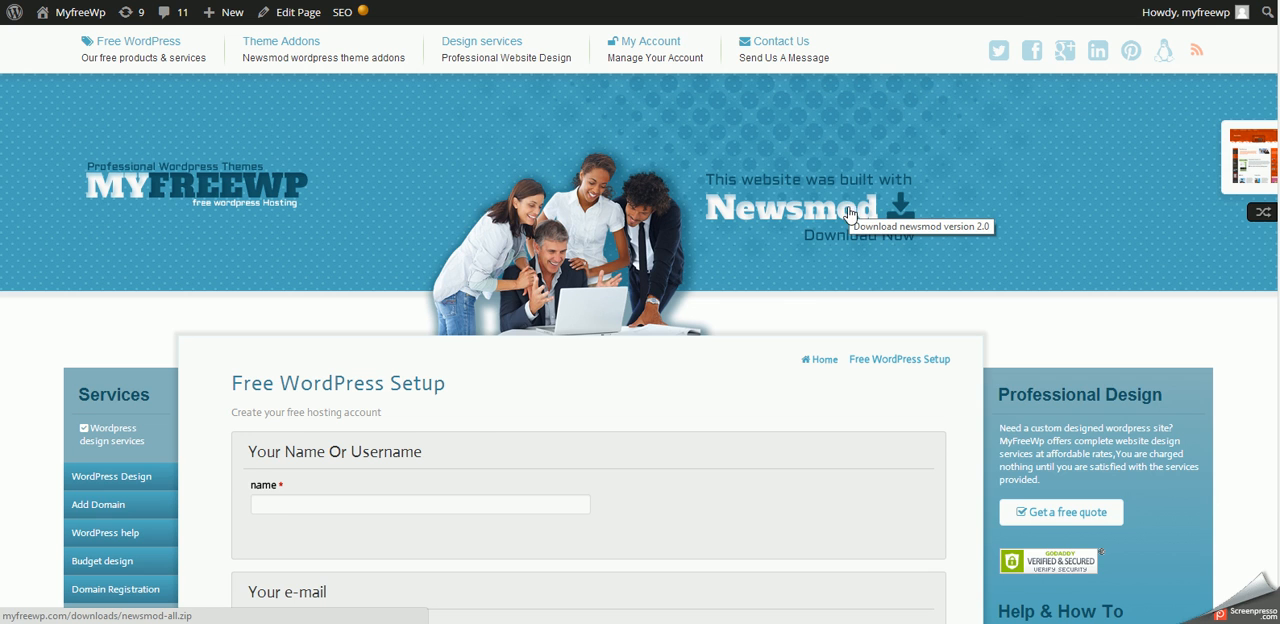
- Look over the MyfreeWp site's Free WordPress Setup page, including its header links, sign-up form, sidebars and footer icons
{"action": "scroll", "coordinate": [850, 210], "scroll_direction": "down", "scroll_amount": 15}
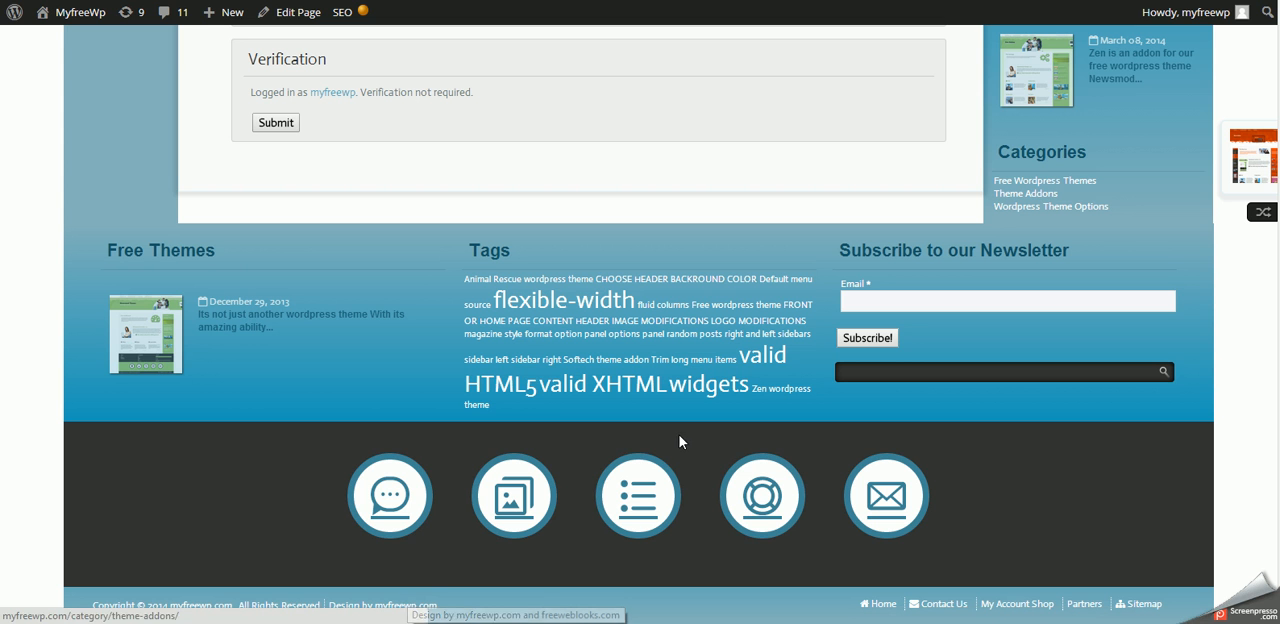
{"action": "key", "text": "Home"}
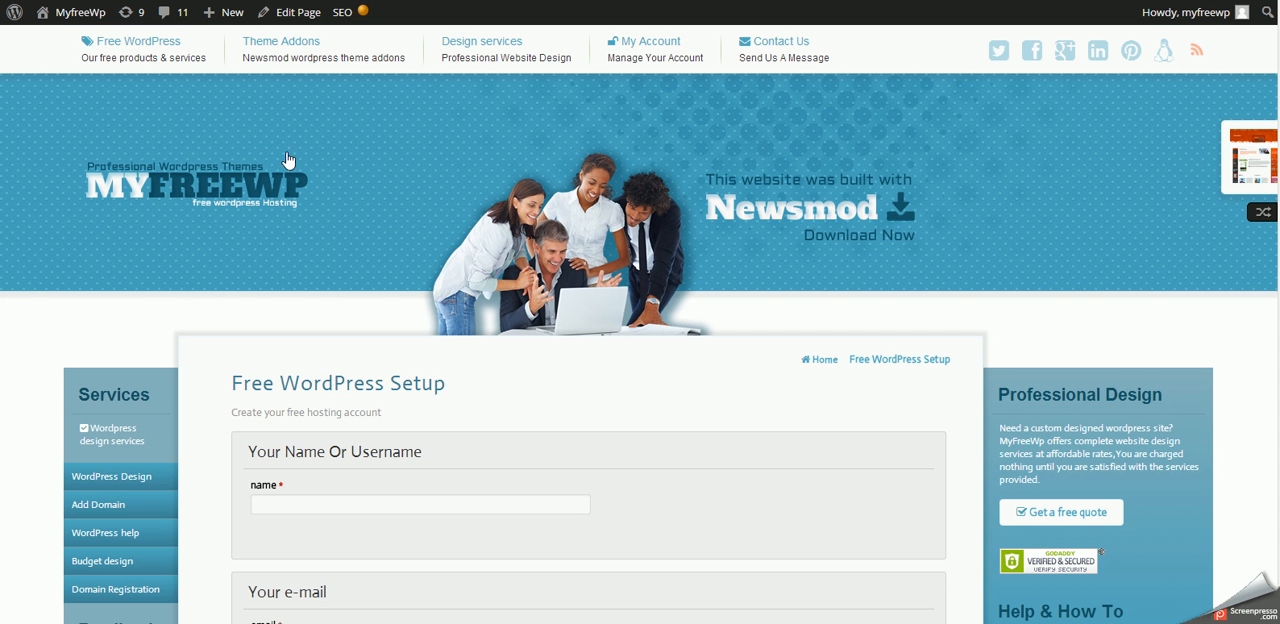
{"action": "mouse_move", "coordinate": [140, 53]}
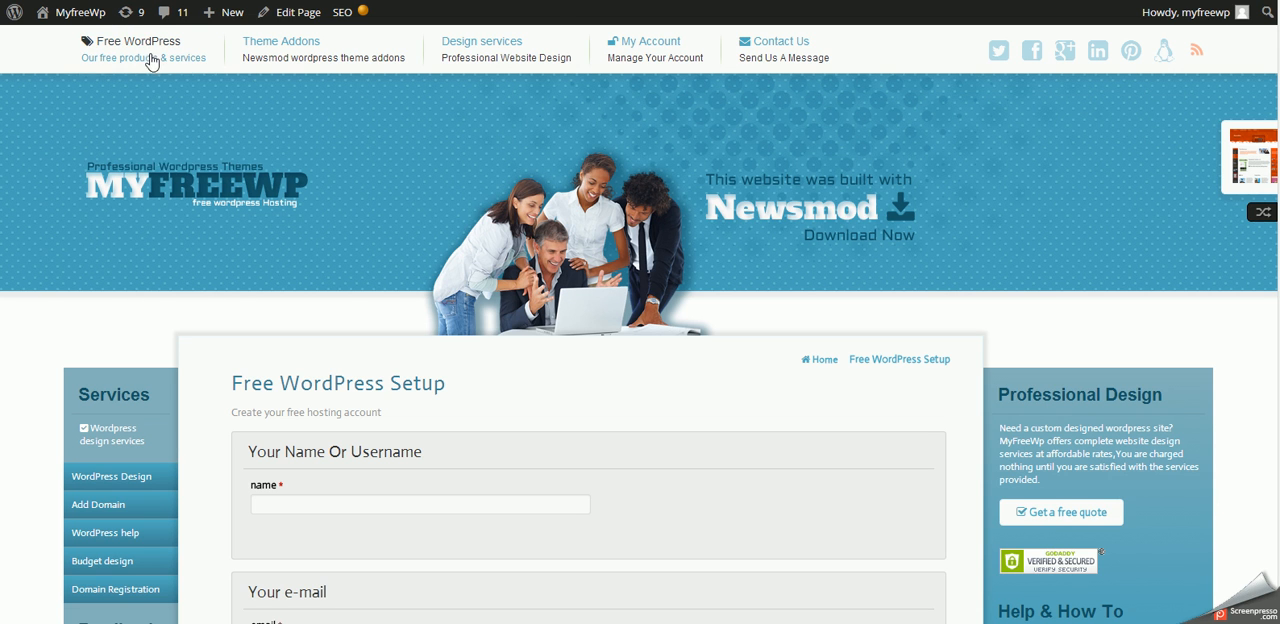
{"action": "mouse_move", "coordinate": [152, 62]}
{"action": "scroll", "coordinate": [597, 492], "scroll_direction": "down", "scroll_amount": 3}
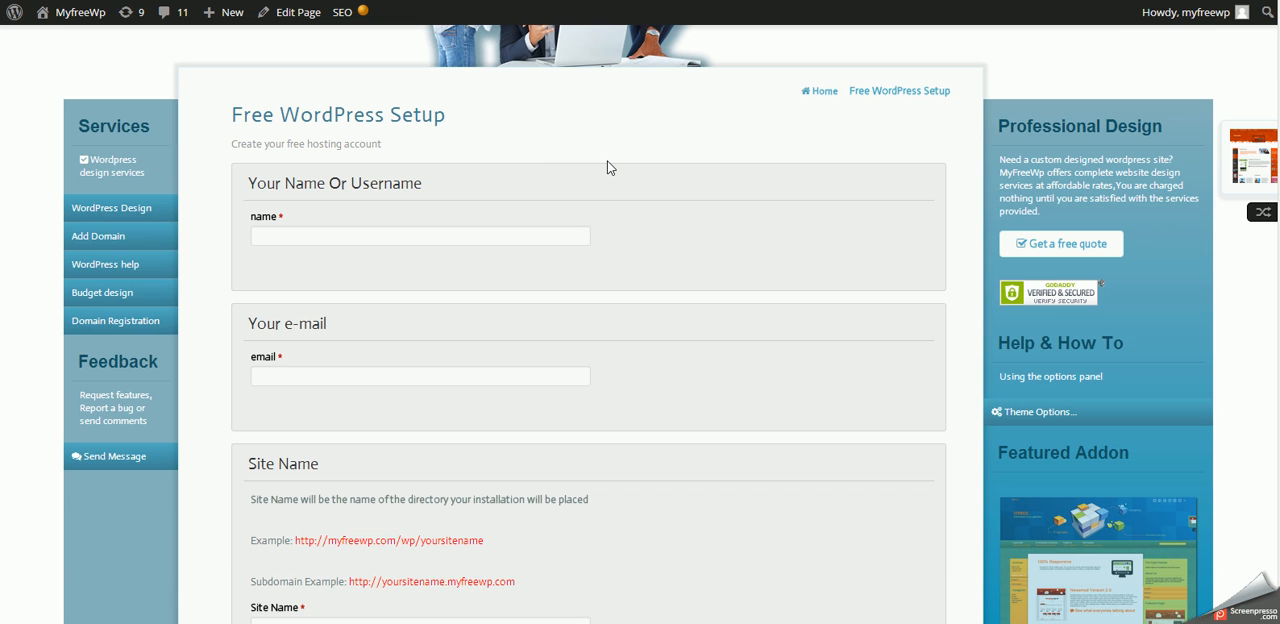
{"action": "scroll", "coordinate": [606, 168], "scroll_direction": "down", "scroll_amount": 9}
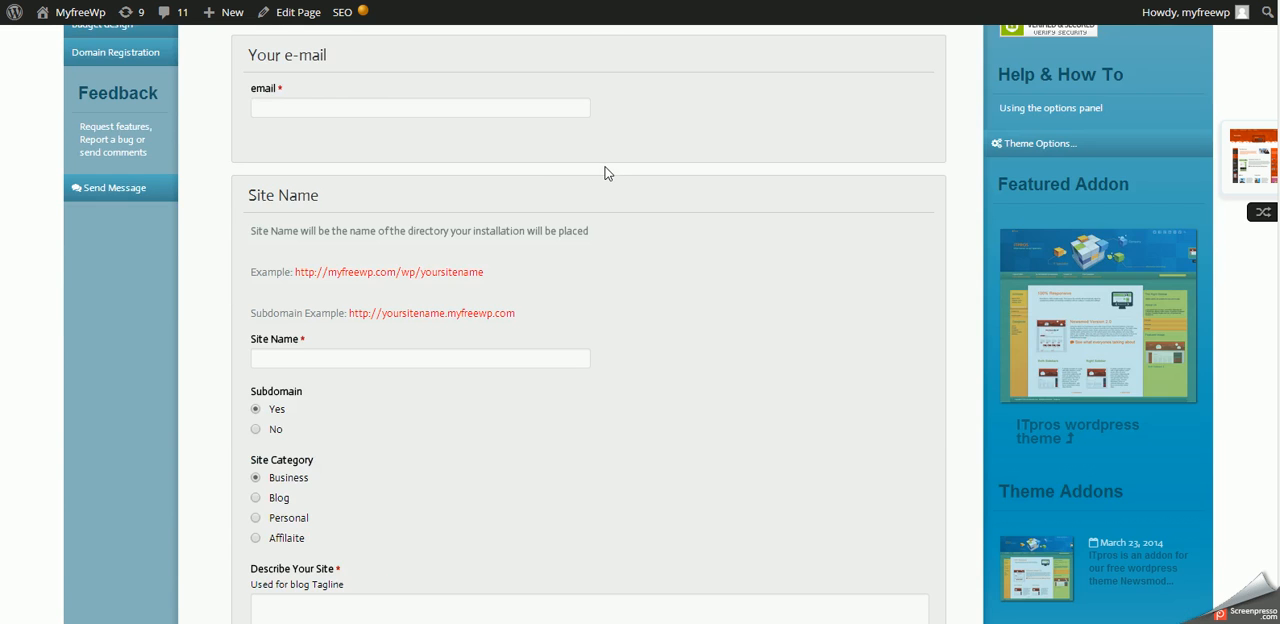
{"action": "scroll", "coordinate": [606, 170], "scroll_direction": "up", "scroll_amount": 12}
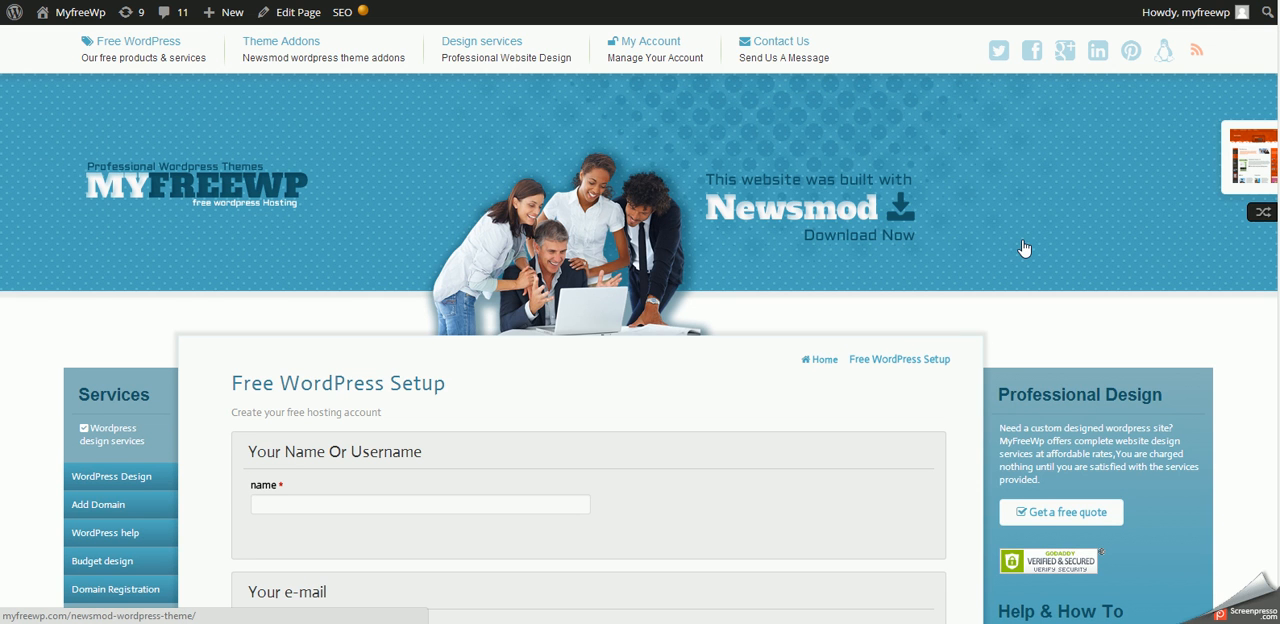